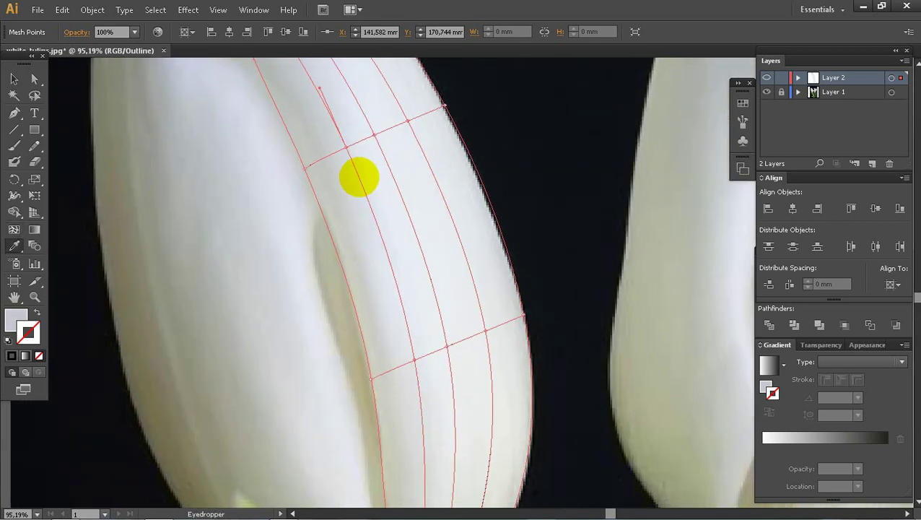
Colour the mesh points along the left edge of the right-hand petal with tones sampled from the photo.
{"action": "key", "text": "u"}
{"action": "left_click", "coordinate": [305, 168]}
{"action": "key", "text": "i"}
{"action": "left_click", "coordinate": [339, 206]}
{"action": "left_click_drag", "start_coordinate": [419, 284], "coordinate": [350, 112]}
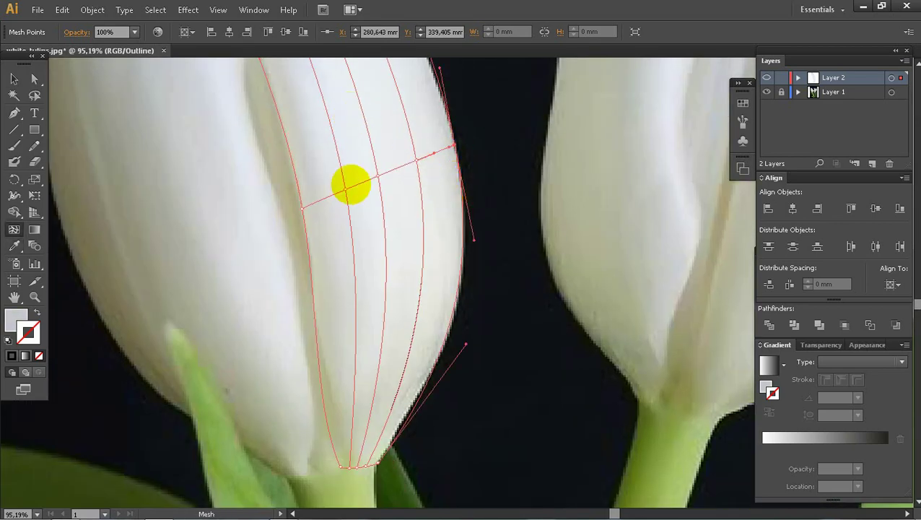
{"action": "left_click_drag", "start_coordinate": [303, 208], "coordinate": [304, 216]}
{"action": "key", "text": "i"}
{"action": "left_click", "coordinate": [326, 363]}
Colour the petal's bottom mesh points with a greenish tone sampled from the photo and return Layer 2 to preview.
{"action": "left_click", "coordinate": [33, 78]}
{"action": "left_click_drag", "start_coordinate": [339, 440], "coordinate": [320, 290]}
{"action": "left_click_drag", "start_coordinate": [275, 303], "coordinate": [395, 347]}
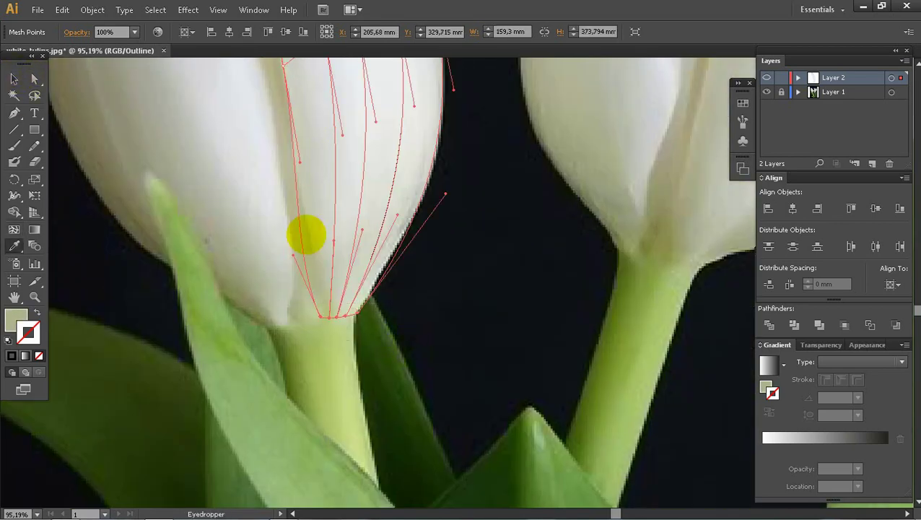
{"action": "left_click", "coordinate": [767, 77], "text": "ctrl"}
Set the upper mesh point on the petal's left edge to a darker grey using the Color Picker.
{"action": "left_click_drag", "start_coordinate": [424, 70], "coordinate": [488, 378]}
{"action": "key", "text": "u"}
{"action": "left_click", "coordinate": [278, 159]}
{"action": "double_click", "coordinate": [16, 319]}
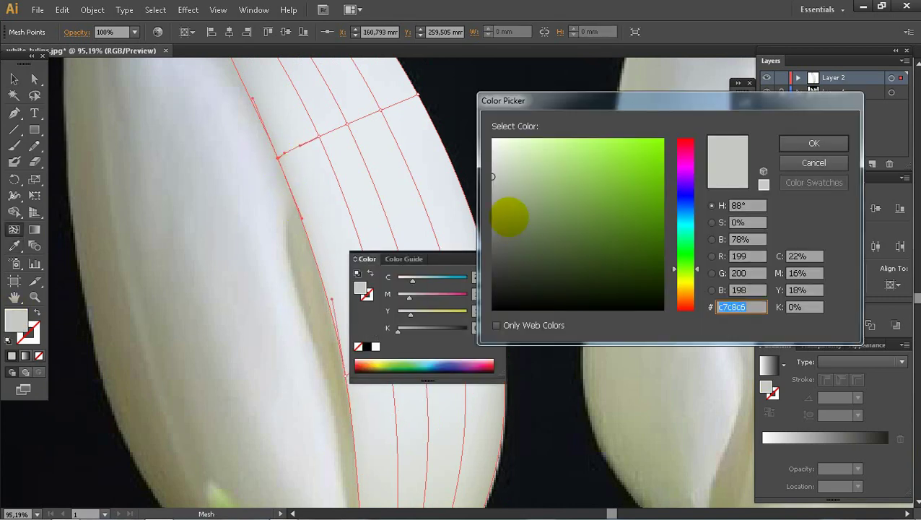
{"action": "left_click", "coordinate": [509, 217]}
{"action": "key", "text": "Return"}
Copy the darker edge grey to the next mesh point down the petal's left edge.
{"action": "left_click", "coordinate": [526, 250]}
{"action": "left_click", "coordinate": [346, 377]}
{"action": "key", "text": "i"}
{"action": "left_click", "coordinate": [283, 167]}
Shade the two middle mesh points on the petal's right edge with grey sampled from its shaded left edge.
{"action": "key", "text": "u"}
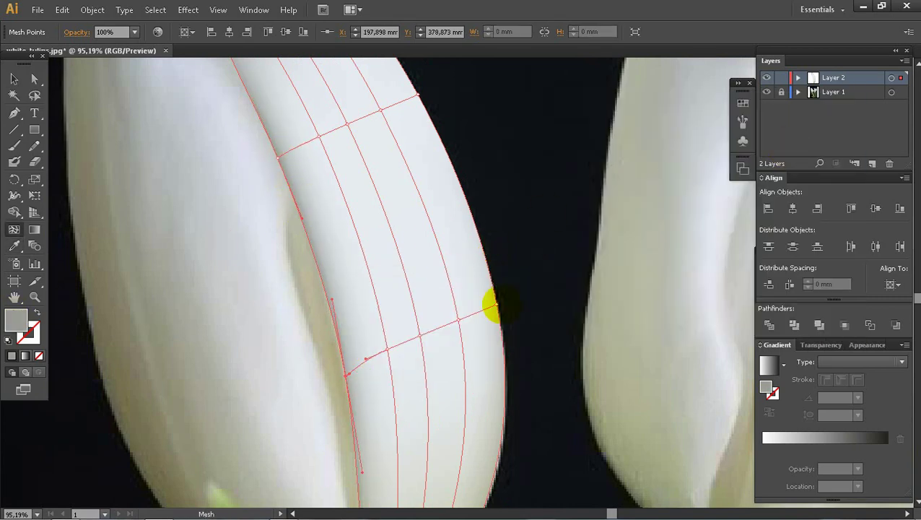
{"action": "left_click", "coordinate": [328, 276]}
{"action": "key", "text": "u"}
{"action": "left_click", "coordinate": [418, 94]}
{"action": "key", "text": "i"}
{"action": "left_click", "coordinate": [295, 195]}
{"action": "left_click_drag", "start_coordinate": [346, 143], "coordinate": [384, 308]}
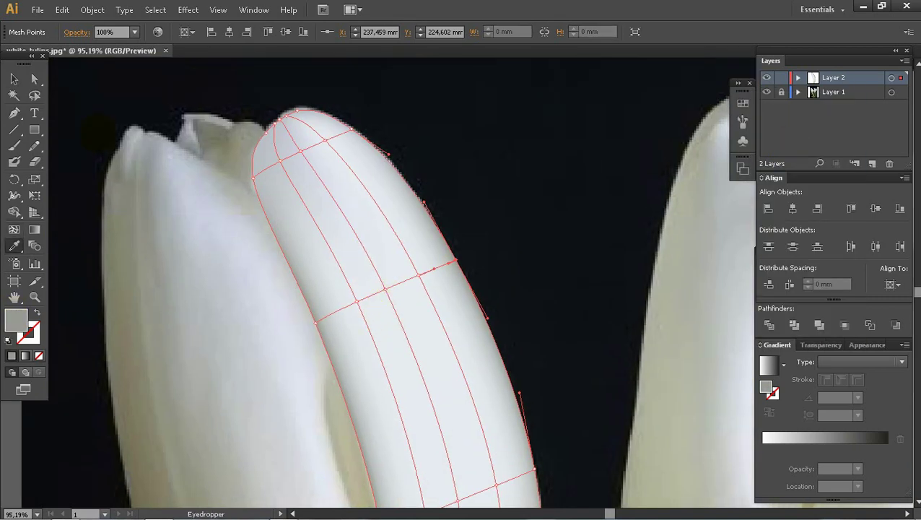
Shade the mesh point near the petal's tip on the right edge with a sampled tone.
{"action": "key", "text": "i"}
{"action": "left_click_drag", "start_coordinate": [369, 148], "coordinate": [751, 475]}
{"action": "left_click", "coordinate": [353, 168]}
{"action": "key", "text": "i"}
{"action": "left_click", "coordinate": [503, 166]}
Shade the lower right edge and the bottom mesh points of the petal with sampled grey.
{"action": "key", "text": "z"}
{"action": "left_click", "coordinate": [454, 289], "text": "alt"}
{"action": "left_click_drag", "start_coordinate": [271, 162], "coordinate": [571, 382]}
{"action": "left_click_drag", "start_coordinate": [414, 313], "coordinate": [363, 186]}
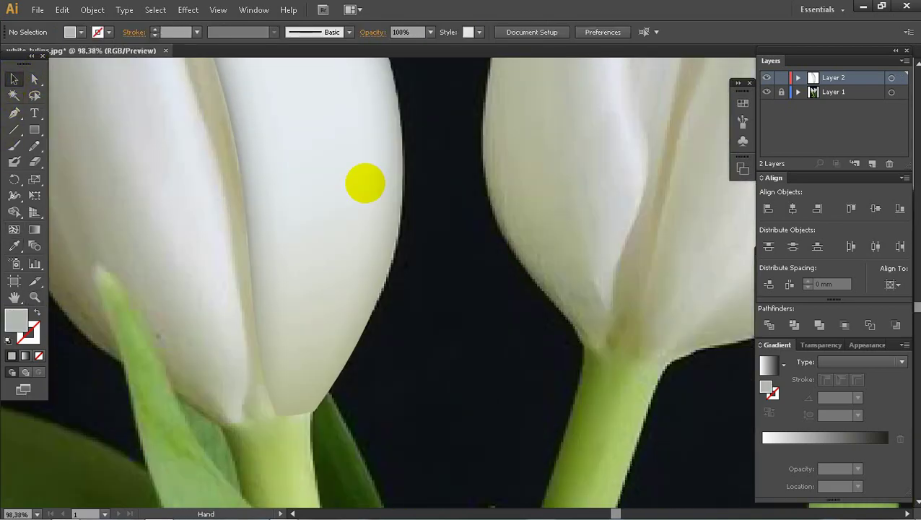
{"action": "left_click", "coordinate": [326, 255]}
{"action": "key", "text": "u"}
{"action": "left_click", "coordinate": [389, 81]}
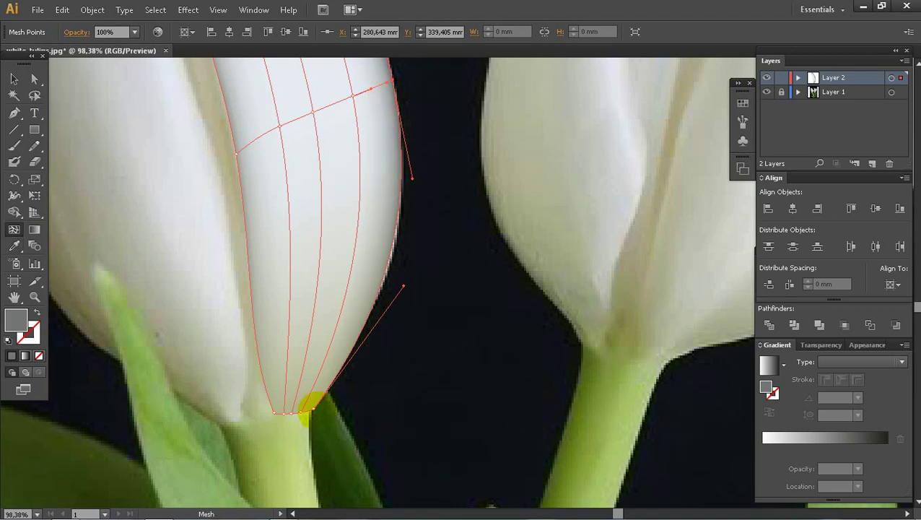
{"action": "left_click_drag", "start_coordinate": [266, 426], "coordinate": [326, 399]}
{"action": "key", "text": "i"}
{"action": "left_click", "coordinate": [375, 133]}
Recolour the lower left-edge mesh point and the inner point beside it with sampled greys, then deselect the petal.
{"action": "key", "text": "u"}
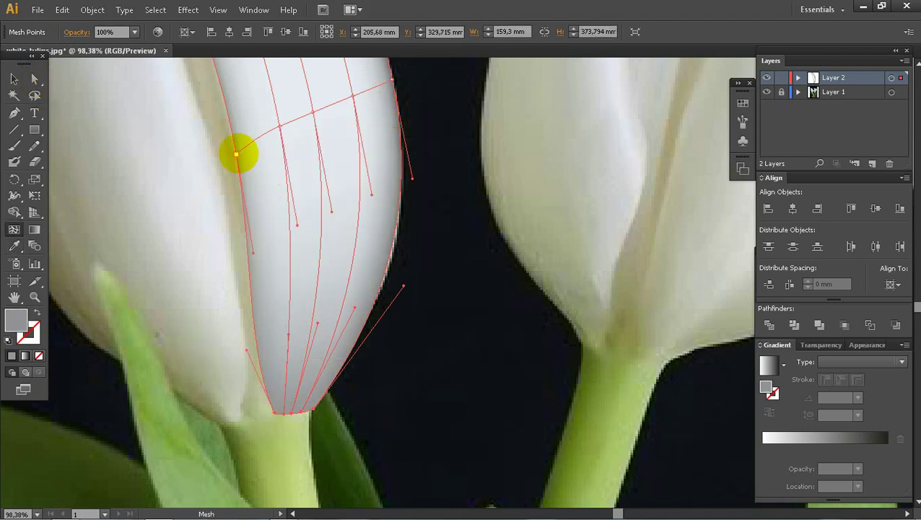
{"action": "left_click", "coordinate": [237, 153]}
{"action": "key", "text": "i"}
{"action": "left_click", "coordinate": [280, 126]}
{"action": "left_click", "coordinate": [296, 213]}
{"action": "key", "text": "v"}
{"action": "left_click", "coordinate": [436, 232]}
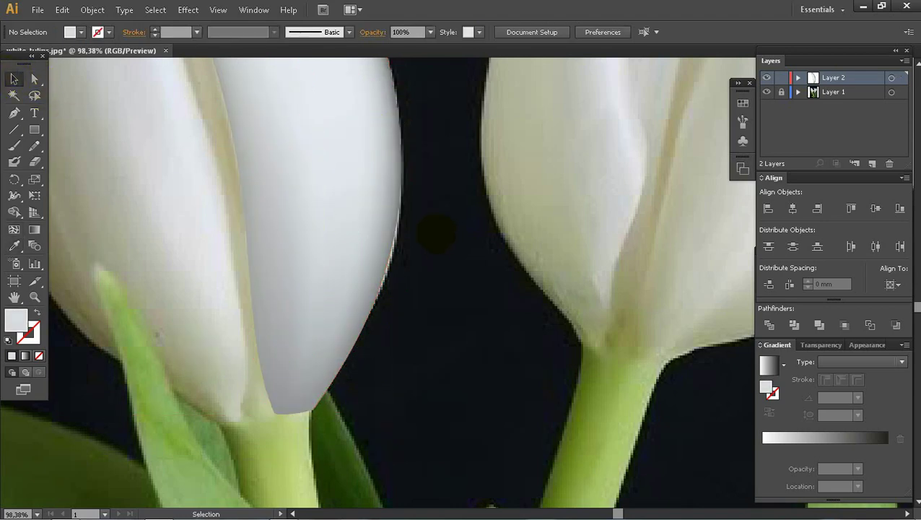
Hide the photo on Layer 1 to check the shaded petal on its own.
{"action": "key", "text": "z"}
{"action": "left_click", "coordinate": [436, 232], "text": "alt"}
{"action": "left_click", "coordinate": [335, 261], "text": "alt"}
{"action": "left_click", "coordinate": [334, 261], "text": "alt"}
{"action": "left_click", "coordinate": [591, 262], "text": "alt"}
{"action": "left_click_drag", "start_coordinate": [252, 151], "coordinate": [650, 420]}
{"action": "left_click", "coordinate": [766, 92]}
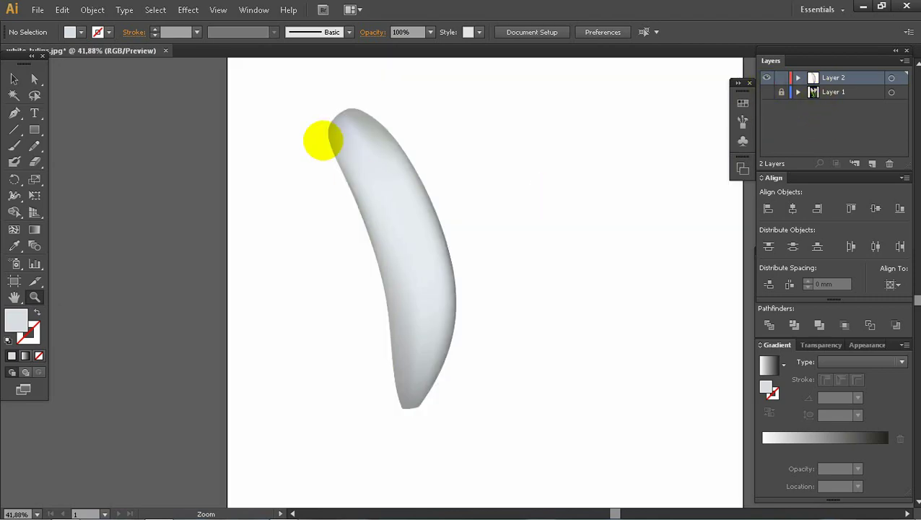
Add a mesh line across the lower part of the shaded petal.
{"action": "left_click_drag", "start_coordinate": [318, 140], "coordinate": [505, 361]}
{"action": "key", "text": "v"}
{"action": "left_click", "coordinate": [400, 296]}
{"action": "key", "text": "i"}
{"action": "key", "text": "u"}
{"action": "left_click", "coordinate": [405, 456]}
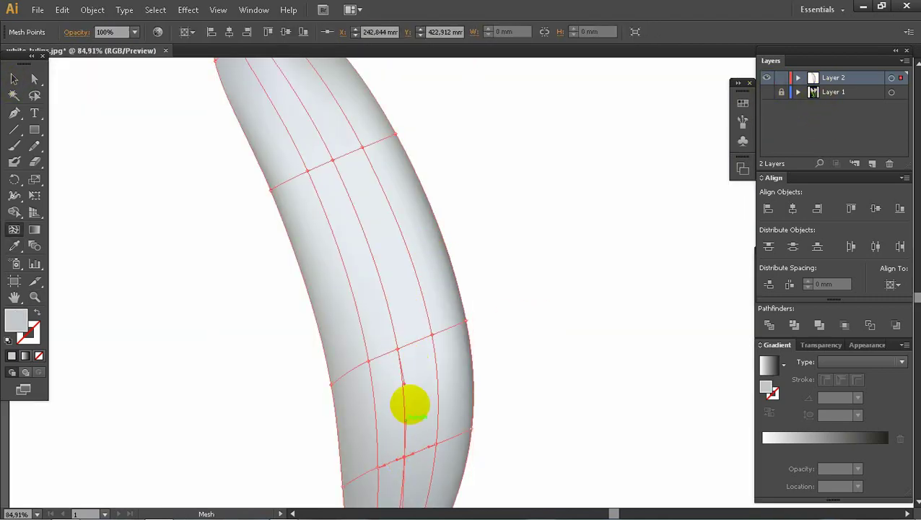
Darken the petal's lower centre mesh point with sampled grey and add a lighter lengthwise mesh line beside it.
{"action": "left_click", "coordinate": [398, 350]}
{"action": "key", "text": "i"}
{"action": "left_click", "coordinate": [450, 401]}
{"action": "mouse_move", "coordinate": [415, 340]}
{"action": "left_mouse_down"}
{"action": "mouse_move", "coordinate": [422, 331]}
{"action": "mouse_move", "coordinate": [396, 346]}
{"action": "left_mouse_up"}
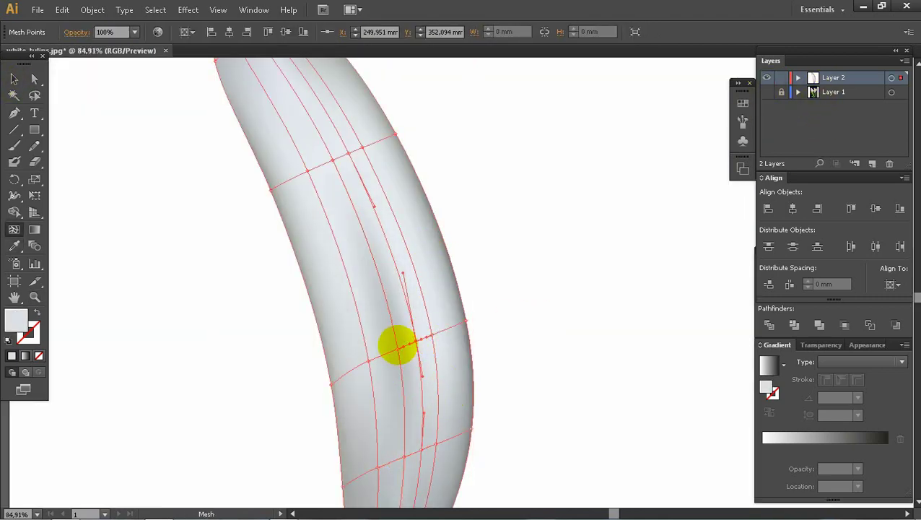
{"action": "left_click", "coordinate": [10, 80]}
{"action": "left_click", "coordinate": [121, 160]}
Show the photo on Layer 1 again with both tulips in view.
{"action": "key", "text": "z"}
{"action": "scroll", "coordinate": [498, 328], "scroll_direction": "down", "scroll_amount": 4}
{"action": "left_click_drag", "start_coordinate": [498, 328], "coordinate": [495, 261]}
{"action": "left_click", "coordinate": [766, 91]}
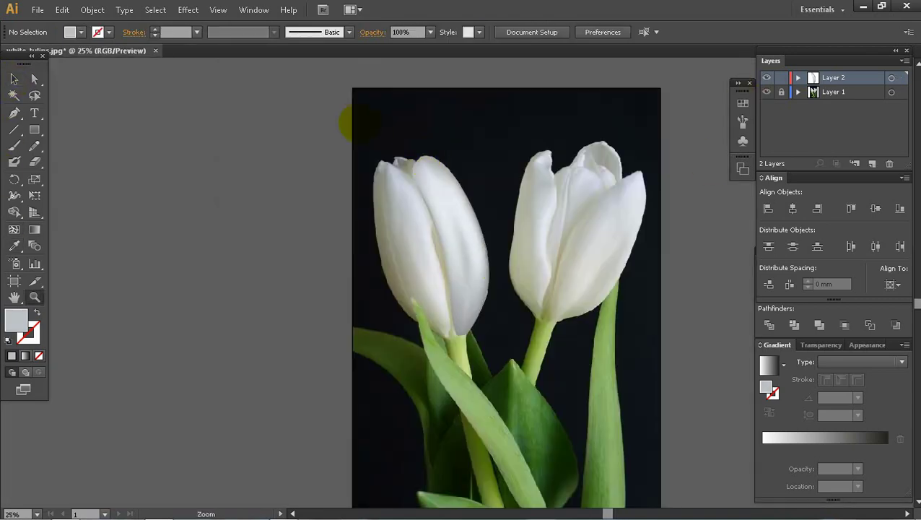
Draw a tilted rectangle over the left tulip's front petal and switch Layer 2 to outline display.
{"action": "left_click_drag", "start_coordinate": [357, 121], "coordinate": [536, 319]}
{"action": "left_click_drag", "start_coordinate": [459, 288], "coordinate": [388, 159]}
{"action": "key", "text": "m"}
{"action": "mouse_move", "coordinate": [288, 85]}
{"action": "left_mouse_down"}
{"action": "mouse_move", "coordinate": [411, 417]}
{"action": "mouse_move", "coordinate": [428, 408]}
{"action": "left_mouse_up"}
{"action": "left_click", "coordinate": [14, 78]}
{"action": "left_click", "coordinate": [766, 77]}
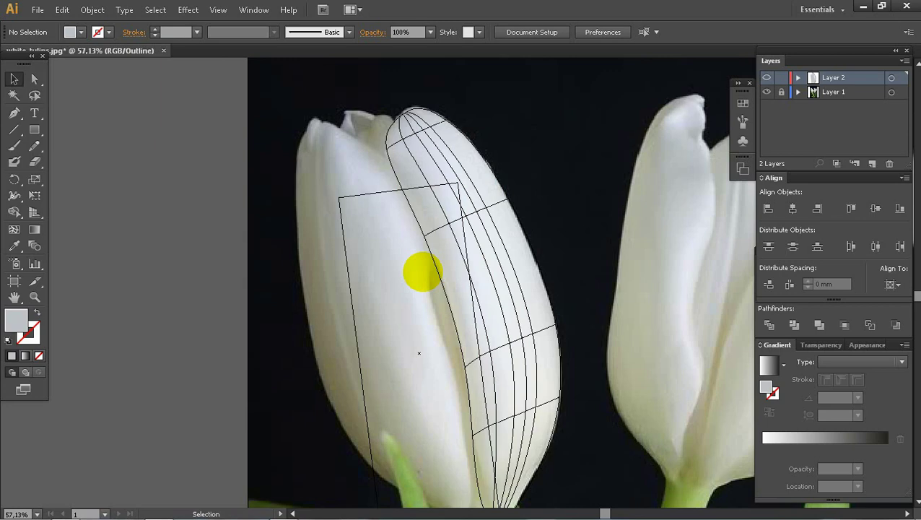
Turn the rectangle into a gradient mesh and move its corner points to the tip and base of the front petal.
{"action": "left_click", "coordinate": [323, 150]}
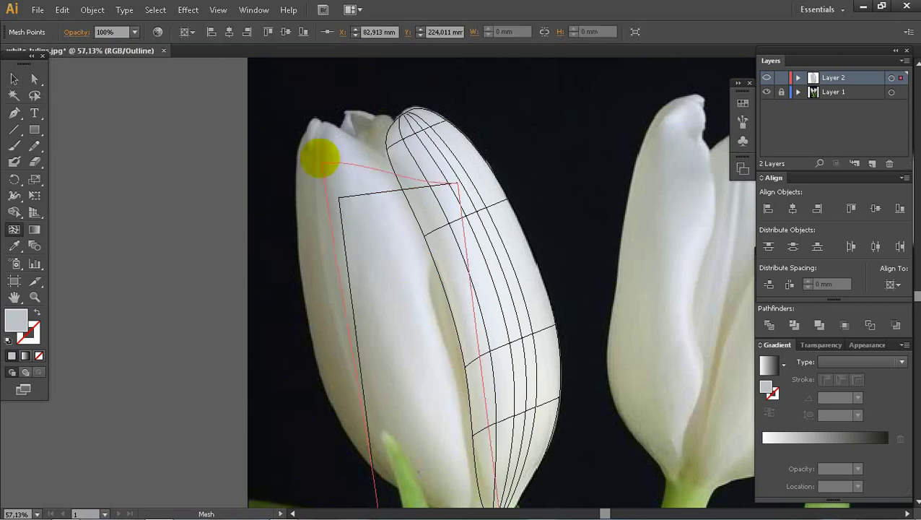
{"action": "left_click_drag", "start_coordinate": [322, 150], "coordinate": [350, 165]}
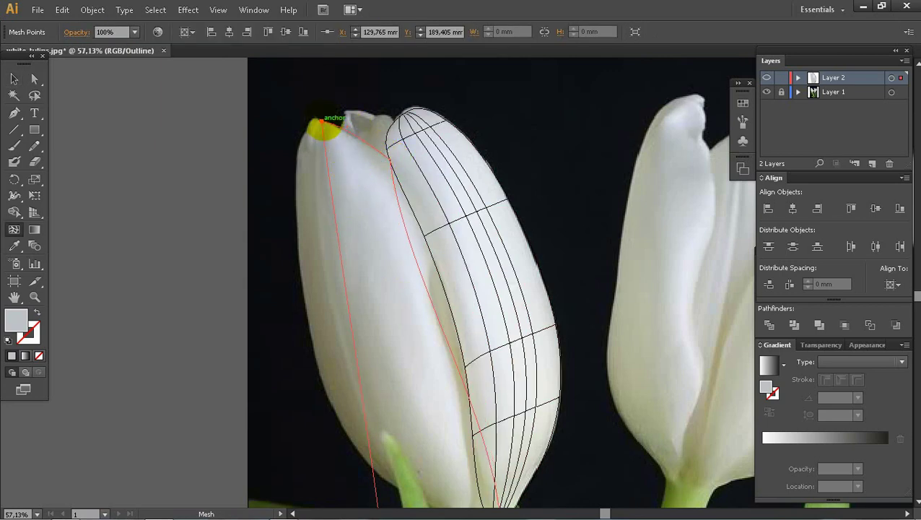
{"action": "left_click", "coordinate": [322, 121]}
{"action": "left_click_drag", "start_coordinate": [335, 230], "coordinate": [292, 232]}
{"action": "left_click_drag", "start_coordinate": [400, 489], "coordinate": [327, 311]}
{"action": "left_click_drag", "start_coordinate": [382, 345], "coordinate": [387, 337]}
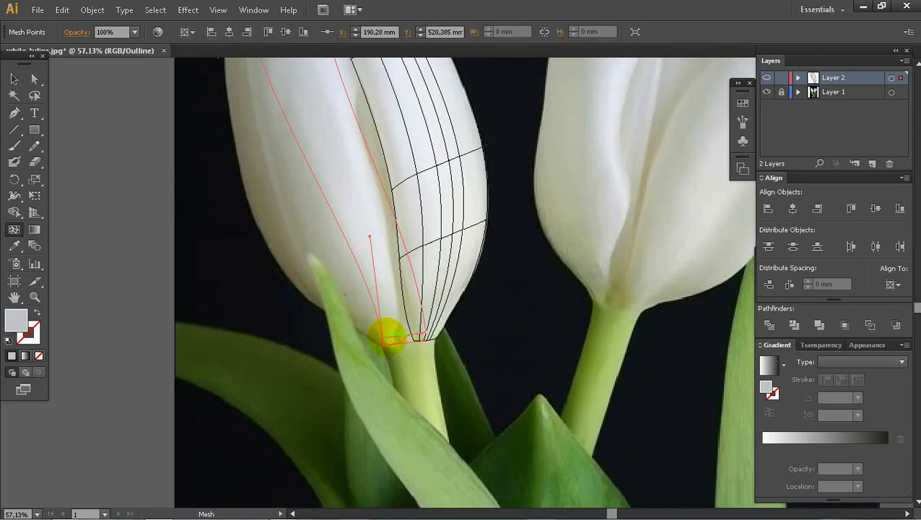
Curve the mesh's sides along the front petal's outline and add a mesh line across its middle.
{"action": "left_click_drag", "start_coordinate": [306, 310], "coordinate": [297, 314]}
{"action": "left_click_drag", "start_coordinate": [354, 117], "coordinate": [330, 262]}
{"action": "left_click", "coordinate": [291, 196]}
{"action": "left_click_drag", "start_coordinate": [339, 310], "coordinate": [345, 135]}
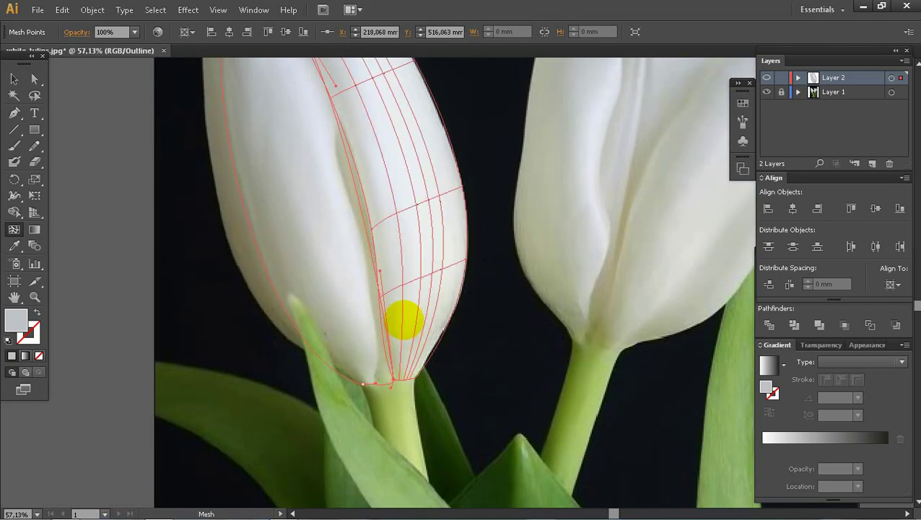
{"action": "left_click", "coordinate": [372, 270]}
{"action": "left_click_drag", "start_coordinate": [360, 196], "coordinate": [364, 193]}
{"action": "left_click_drag", "start_coordinate": [318, 191], "coordinate": [345, 265]}
Add a lengthwise mesh line following the fold beside the front petal and a crosswise line at the fold's upper end.
{"action": "left_click_drag", "start_coordinate": [235, 162], "coordinate": [480, 430]}
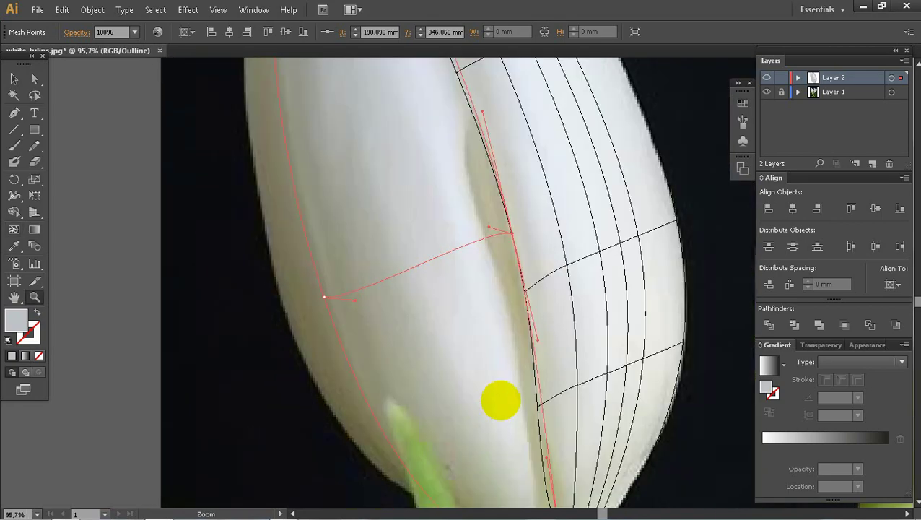
{"action": "left_click_drag", "start_coordinate": [512, 232], "coordinate": [488, 235]}
{"action": "key", "text": "ctrl+z"}
{"action": "left_click", "coordinate": [489, 236]}
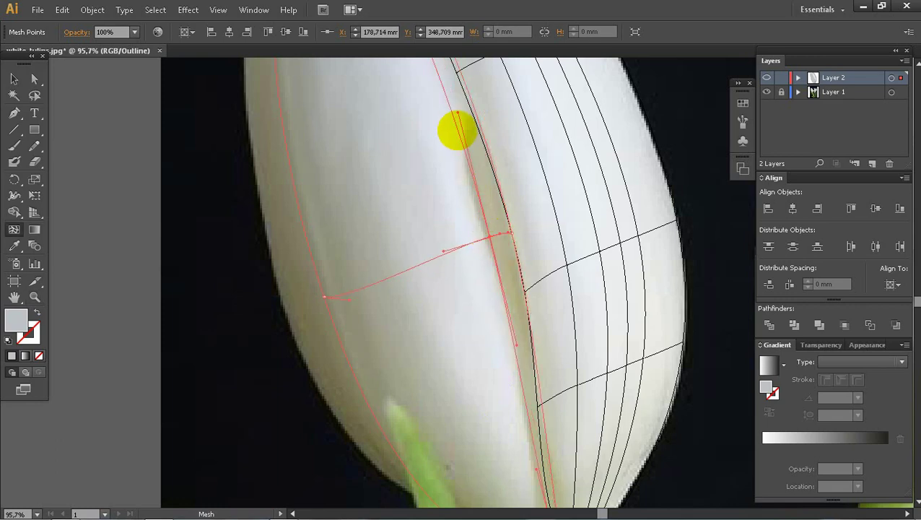
{"action": "left_click_drag", "start_coordinate": [468, 121], "coordinate": [472, 113]}
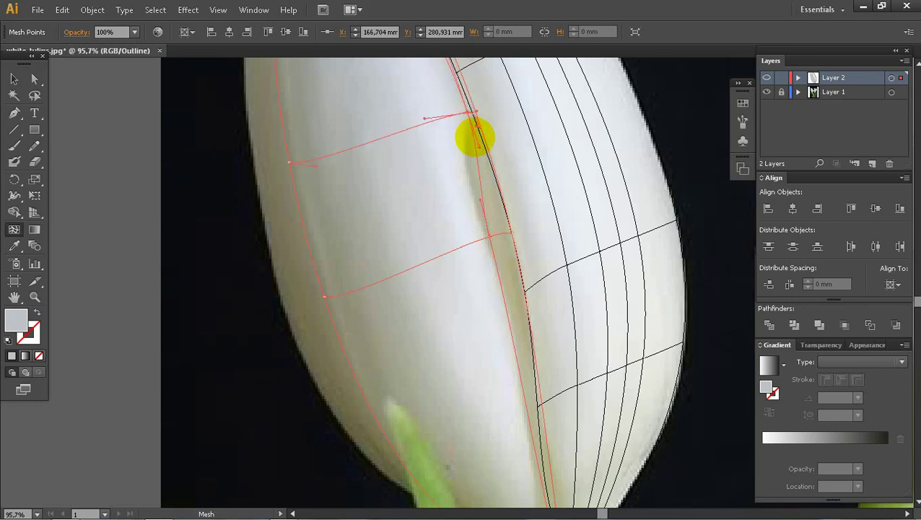
{"action": "scroll", "coordinate": [505, 245], "scroll_direction": "down", "scroll_amount": 5}
{"action": "left_click", "coordinate": [450, 267]}
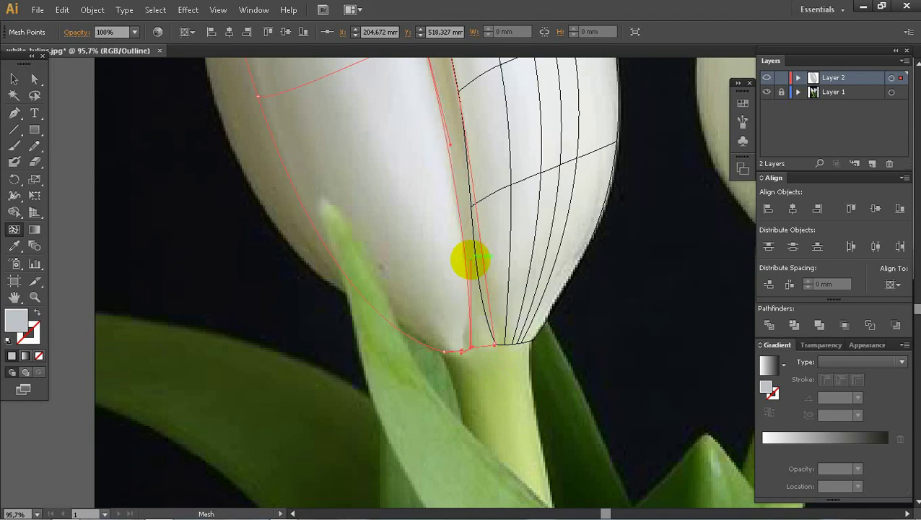
Add lengthwise mesh lines along the left side and through the centre of the front petal.
{"action": "scroll", "coordinate": [471, 258], "scroll_direction": "up", "scroll_amount": 5}
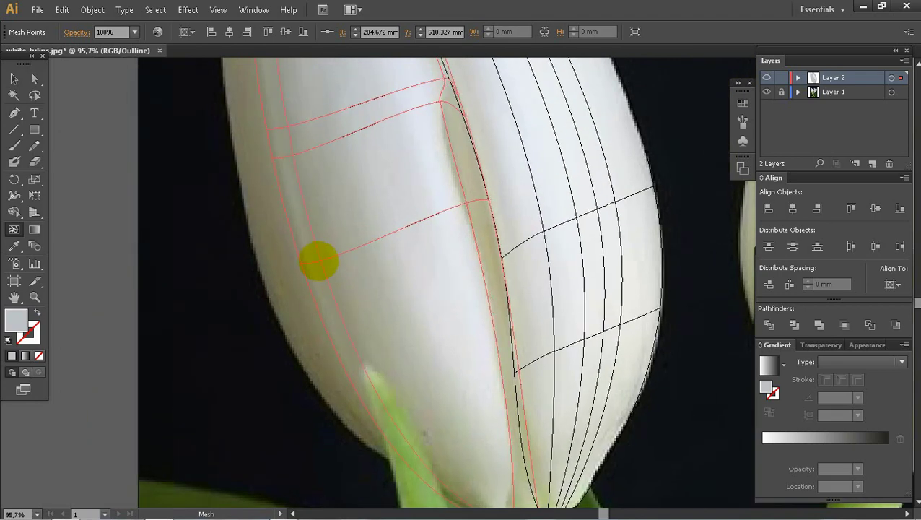
{"action": "scroll", "coordinate": [405, 378], "scroll_direction": "up", "scroll_amount": 5}
{"action": "left_click", "coordinate": [414, 372]}
{"action": "scroll", "coordinate": [415, 371], "scroll_direction": "down", "scroll_amount": 5}
{"action": "left_click", "coordinate": [368, 147]}
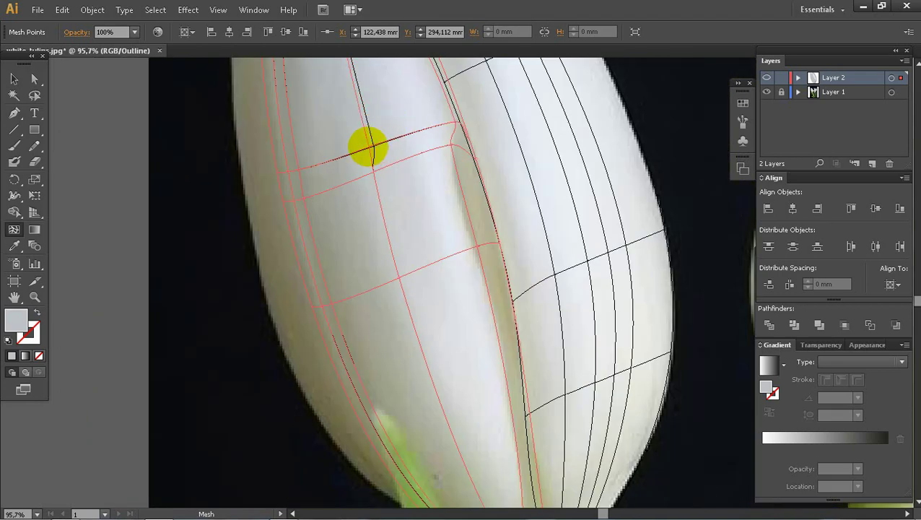
Add further mesh lines across the lower and upper parts of the front petal and return Layer 2 to preview.
{"action": "scroll", "coordinate": [456, 205], "scroll_direction": "down", "scroll_amount": 3}
{"action": "left_click", "coordinate": [460, 298]}
{"action": "left_click", "coordinate": [448, 220]}
{"action": "scroll", "coordinate": [449, 220], "scroll_direction": "up", "scroll_amount": 5}
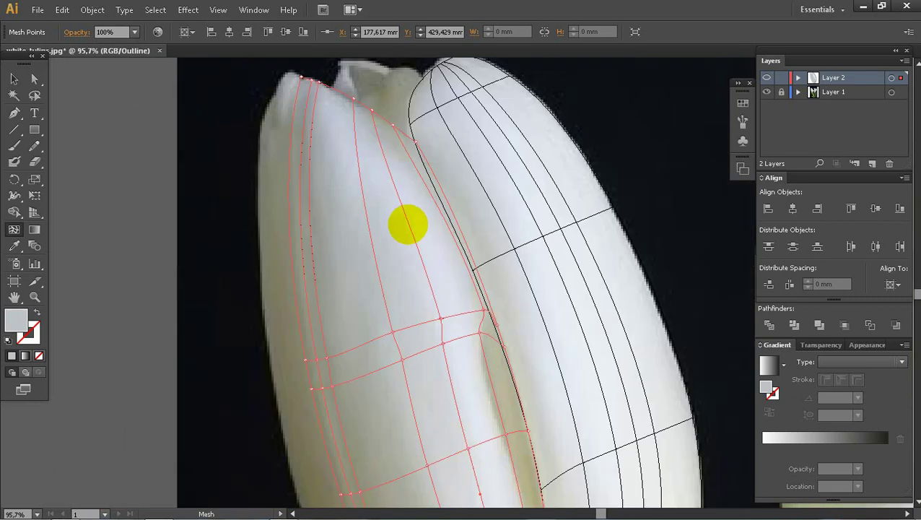
{"action": "left_click", "coordinate": [408, 224]}
{"action": "scroll", "coordinate": [408, 224], "scroll_direction": "down", "scroll_amount": 3}
{"action": "left_click", "coordinate": [767, 78], "text": "ctrl"}
Lighten the mesh points in the front petal's right half with highlight tones sampled from the neighbouring petal.
{"action": "key", "text": "z"}
{"action": "left_click", "coordinate": [482, 201], "text": "alt"}
{"action": "left_click_drag", "start_coordinate": [350, 97], "coordinate": [680, 405]}
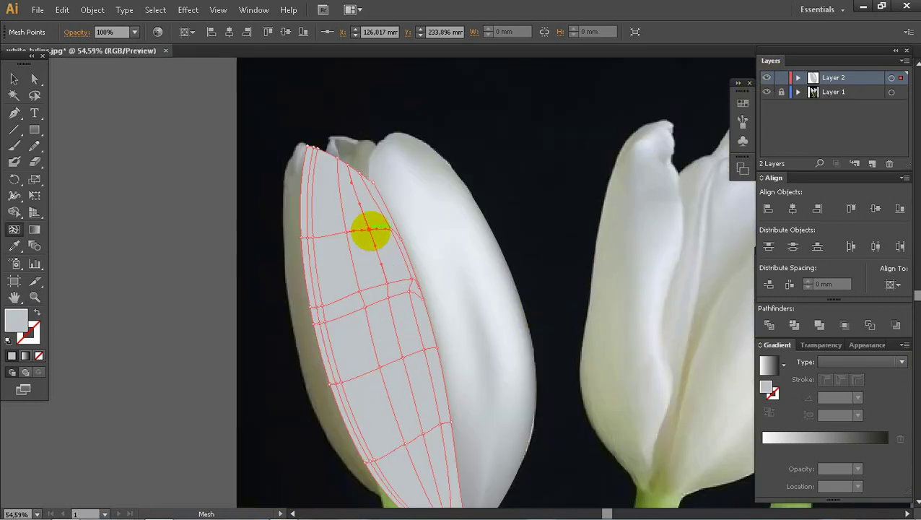
{"action": "left_click", "coordinate": [479, 267]}
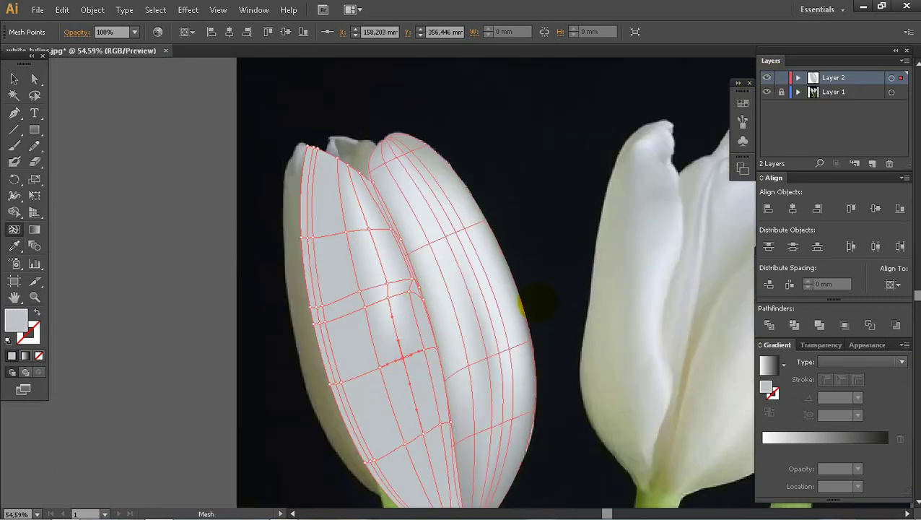
{"action": "left_click", "coordinate": [411, 281]}
{"action": "key", "text": "i"}
{"action": "left_click", "coordinate": [502, 312]}
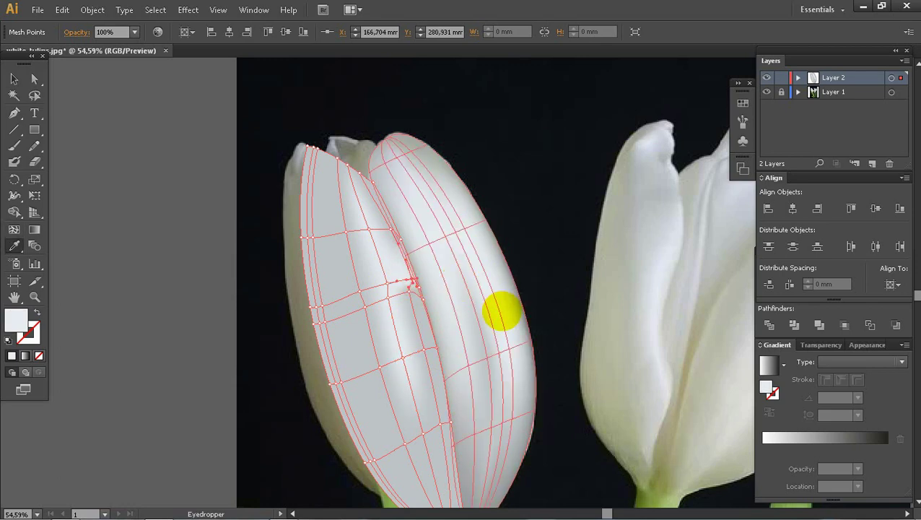
Lighten the upper mesh points of the front petal's central column with tones sampled from the adjacent highlight.
{"action": "key", "text": "u"}
{"action": "left_click", "coordinate": [346, 231]}
{"action": "key", "text": "i"}
{"action": "left_click", "coordinate": [360, 243]}
{"action": "key", "text": "u"}
{"action": "left_click", "coordinate": [360, 291]}
{"action": "key", "text": "i"}
{"action": "left_click", "coordinate": [388, 278]}
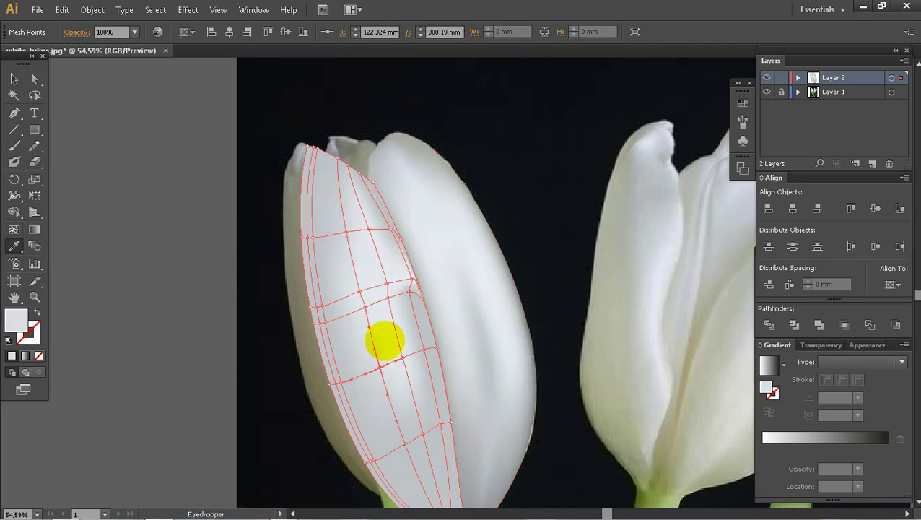
Try to colour the lower mesh point on the fold line with a sampled tone, then undo it.
{"action": "left_click_drag", "start_coordinate": [384, 340], "coordinate": [345, 174]}
{"action": "key", "text": "u"}
{"action": "left_click", "coordinate": [390, 233]}
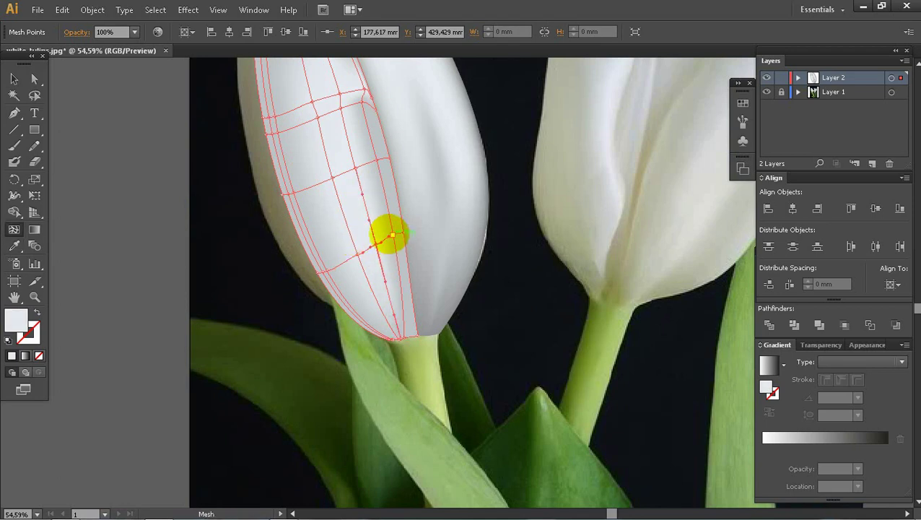
{"action": "key", "text": "i"}
{"action": "left_click", "coordinate": [380, 188]}
{"action": "key", "text": "ctrl+z"}
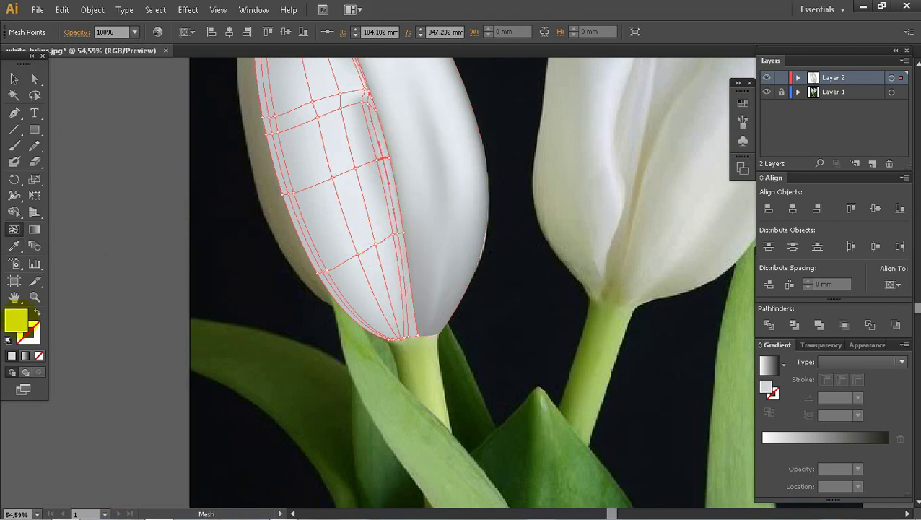
Set the mesh point in the middle of the fold to a beige tone using the Color Picker.
{"action": "double_click", "coordinate": [16, 319]}
{"action": "left_click", "coordinate": [520, 211]}
{"action": "left_click", "coordinate": [801, 142]}
Colour the next mesh points along the fold with the sampled beige tone.
{"action": "key", "text": "z"}
{"action": "left_click_drag", "start_coordinate": [334, 72], "coordinate": [491, 259]}
{"action": "key", "text": "u"}
{"action": "left_click", "coordinate": [352, 131]}
{"action": "left_click", "coordinate": [424, 443]}
{"action": "key", "text": "i"}
{"action": "left_click", "coordinate": [395, 257]}
Carry the beige fold tone down to the mesh point at the front petal's base and deselect the petal.
{"action": "left_click_drag", "start_coordinate": [409, 428], "coordinate": [378, 193]}
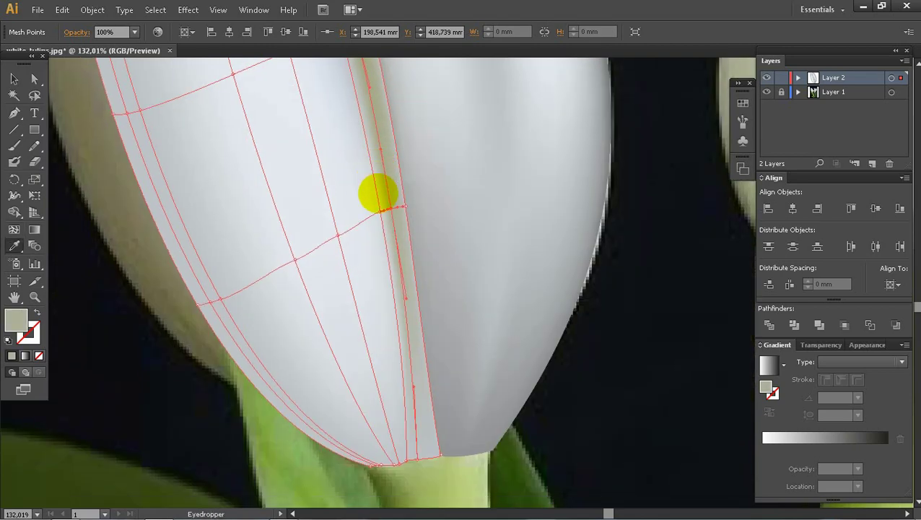
{"action": "key", "text": "u"}
{"action": "left_click", "coordinate": [419, 457]}
{"action": "key", "text": "i"}
{"action": "left_click", "coordinate": [397, 254]}
{"action": "left_click", "coordinate": [13, 80]}
{"action": "key", "text": "z"}
{"action": "left_click", "coordinate": [354, 271], "text": "alt"}
{"action": "left_click", "coordinate": [462, 244], "text": "alt"}
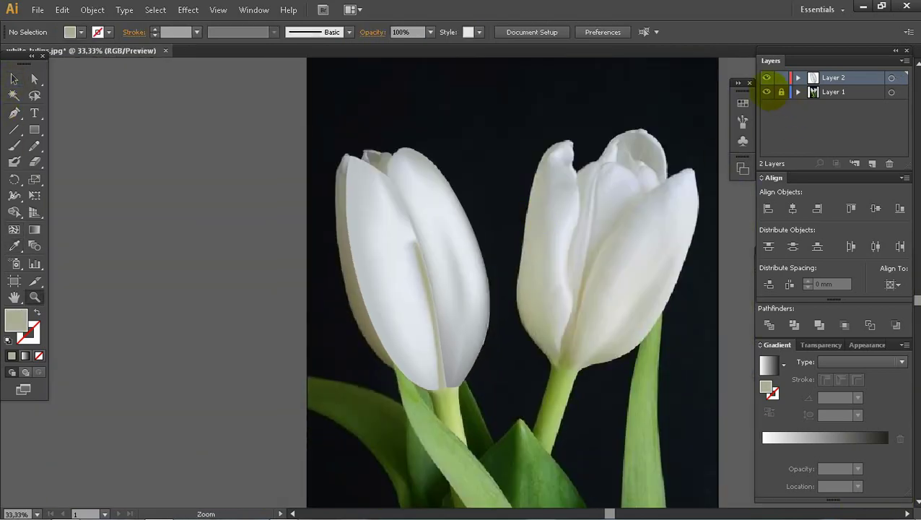
Hide the photo layer and colour the front petal's mesh point at the upper end of the fold with a sampled light grey.
{"action": "left_click", "coordinate": [767, 92]}
{"action": "left_click_drag", "start_coordinate": [328, 118], "coordinate": [530, 368]}
{"action": "left_click_drag", "start_coordinate": [384, 217], "coordinate": [528, 375]}
{"action": "left_click", "coordinate": [14, 78]}
{"action": "left_click", "coordinate": [290, 284]}
{"action": "key", "text": "u"}
{"action": "left_click", "coordinate": [447, 297]}
{"action": "key", "text": "i"}
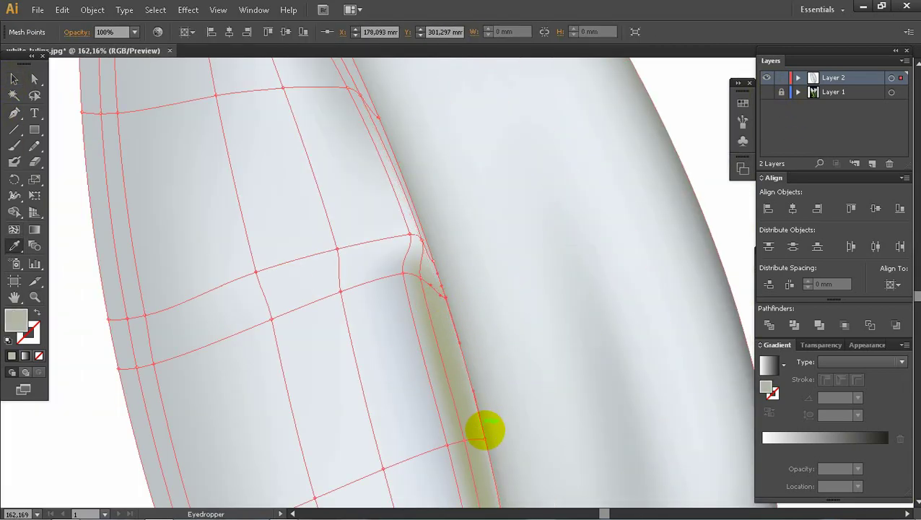
Colour the next two mesh points down the fold's outer edge with the beige tone sampled from the fold.
{"action": "key", "text": "u"}
{"action": "left_click", "coordinate": [485, 440]}
{"action": "key", "text": "i"}
{"action": "left_click", "coordinate": [464, 432]}
{"action": "left_click_drag", "start_coordinate": [465, 432], "coordinate": [334, 499]}
{"action": "key", "text": "u"}
{"action": "left_click", "coordinate": [449, 267]}
{"action": "key", "text": "i"}
{"action": "left_click", "coordinate": [445, 279]}
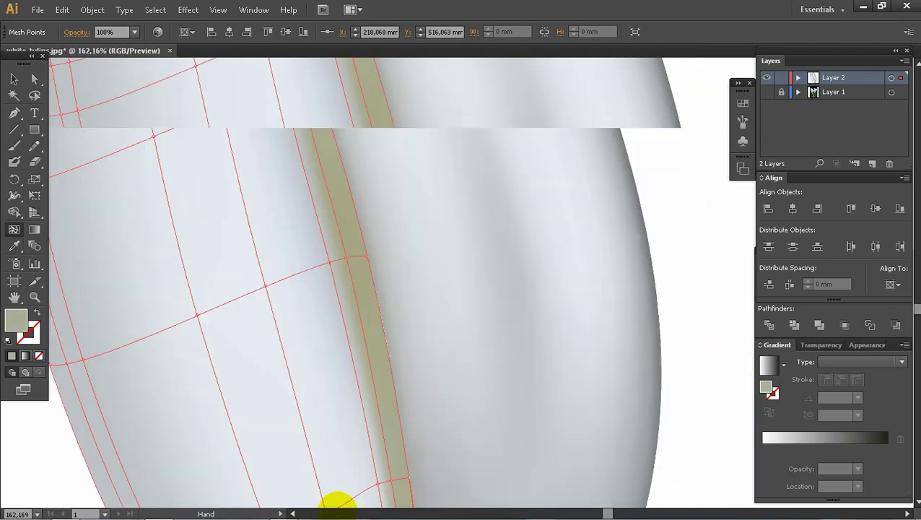
Brighten two mesh points in the middle of the front petal with sampled near-white tones and deselect the petal.
{"action": "key", "text": "u"}
{"action": "left_click", "coordinate": [257, 287]}
{"action": "key", "text": "i"}
{"action": "left_click", "coordinate": [696, 242]}
{"action": "key", "text": "u"}
{"action": "left_click", "coordinate": [190, 315]}
{"action": "key", "text": "i"}
{"action": "left_click", "coordinate": [220, 308]}
{"action": "left_click", "coordinate": [13, 78]}
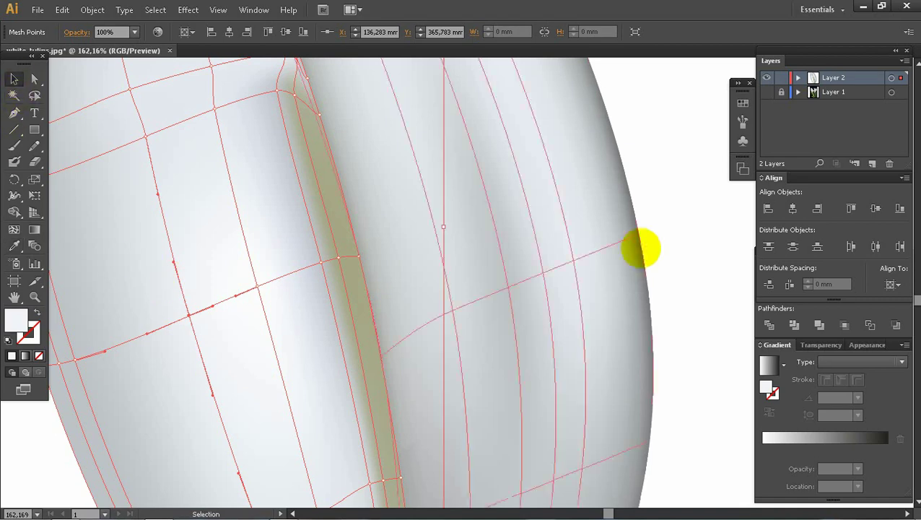
{"action": "left_click", "coordinate": [662, 247]}
Select the back petal and brighten the mesh point near its outer edge, just below mid-height, with a sampled white.
{"action": "left_click", "coordinate": [468, 322], "text": "alt"}
{"action": "left_click_drag", "start_coordinate": [294, 105], "coordinate": [553, 368]}
{"action": "left_click", "coordinate": [14, 79]}
{"action": "left_click", "coordinate": [474, 273]}
{"action": "key", "text": "u"}
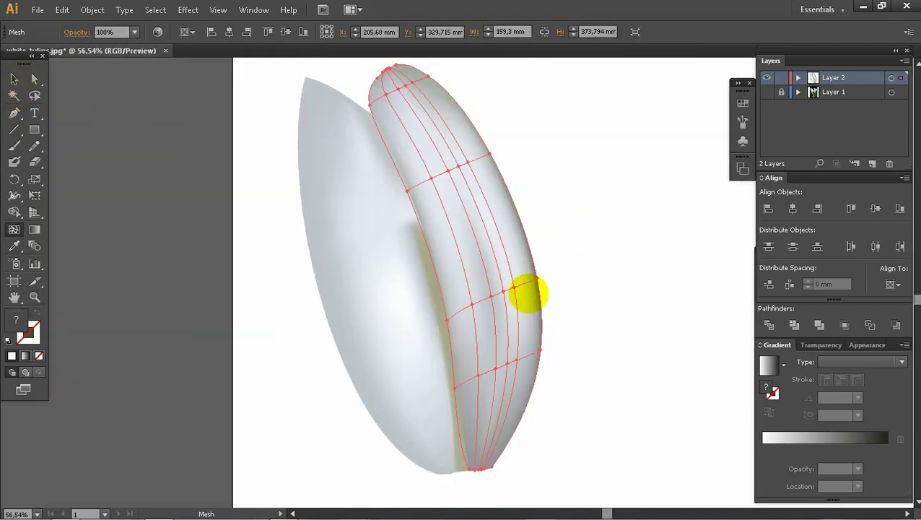
{"action": "left_click", "coordinate": [513, 288]}
{"action": "key", "text": "i"}
{"action": "left_click", "coordinate": [585, 245]}
Brighten the back petal's middle and upper mesh points on the inner mesh line with sampled light tones, and deselect it.
{"action": "key", "text": "u"}
{"action": "left_click", "coordinate": [472, 303]}
{"action": "key", "text": "i"}
{"action": "left_click", "coordinate": [571, 245]}
{"action": "key", "text": "u"}
{"action": "left_click", "coordinate": [431, 178]}
{"action": "key", "text": "i"}
{"action": "left_click", "coordinate": [464, 271]}
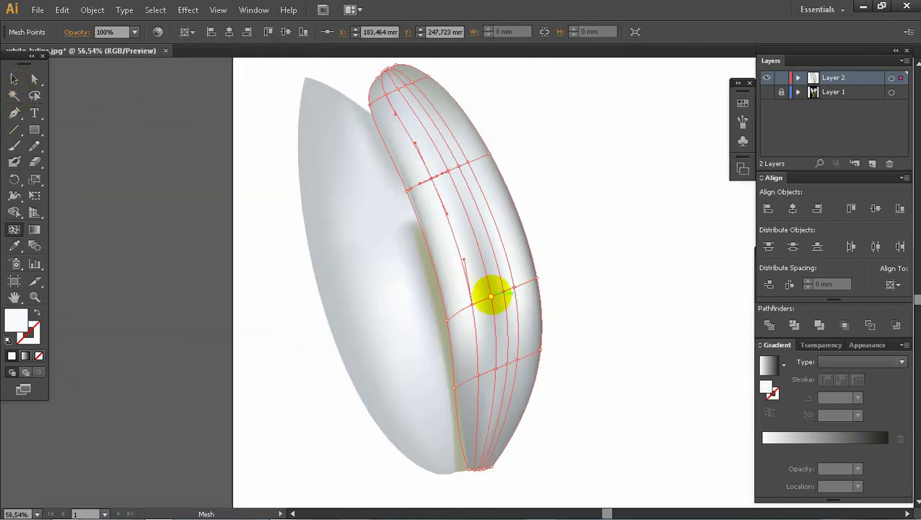
{"action": "left_click", "coordinate": [13, 79]}
{"action": "left_click", "coordinate": [206, 169]}
Select the front petal, lighten the mesh points along its outer left edge with sampled tones, and deselect it.
{"action": "left_click", "coordinate": [390, 256]}
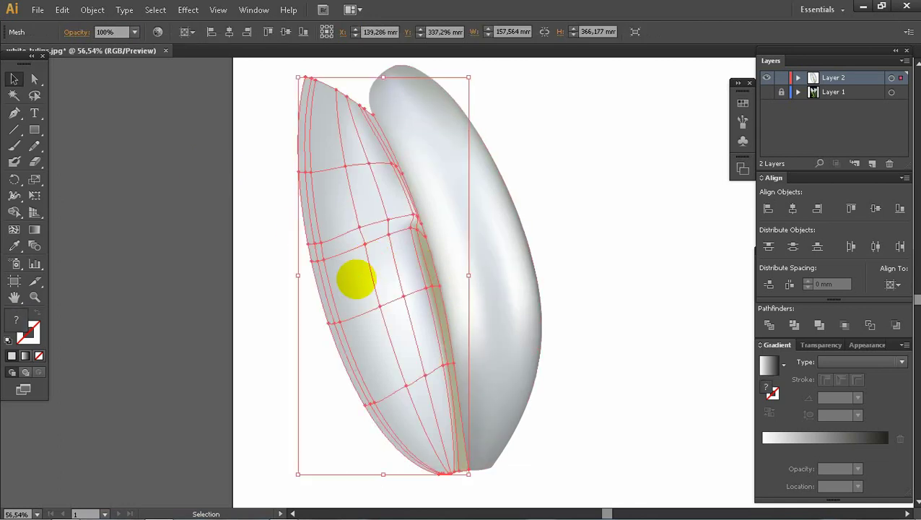
{"action": "key", "text": "u"}
{"action": "scroll", "coordinate": [334, 329], "scroll_direction": "down", "scroll_amount": 1}
{"action": "scroll", "coordinate": [332, 289], "scroll_direction": "down", "scroll_amount": 2}
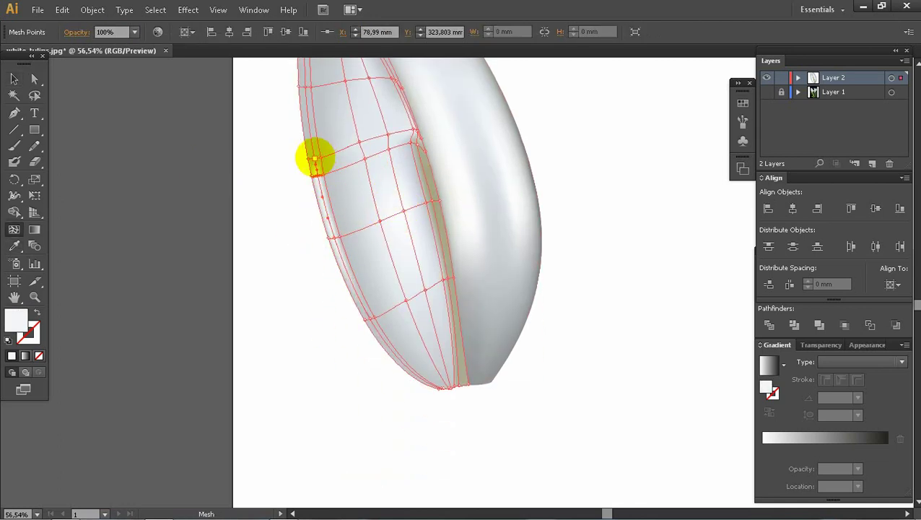
{"action": "left_click", "coordinate": [313, 157]}
{"action": "key", "text": "i"}
{"action": "left_click", "coordinate": [305, 86]}
{"action": "key", "text": "v"}
{"action": "left_click", "coordinate": [271, 247]}
Show the photo layer, draw a tall rectangle over the narrow outer-left petal, and rotate it to follow the petal's lean.
{"action": "key", "text": "z"}
{"action": "left_click", "coordinate": [464, 233], "text": "alt"}
{"action": "left_click_drag", "start_coordinate": [339, 205], "coordinate": [567, 442]}
{"action": "left_click", "coordinate": [767, 92]}
{"action": "left_click", "coordinate": [361, 292]}
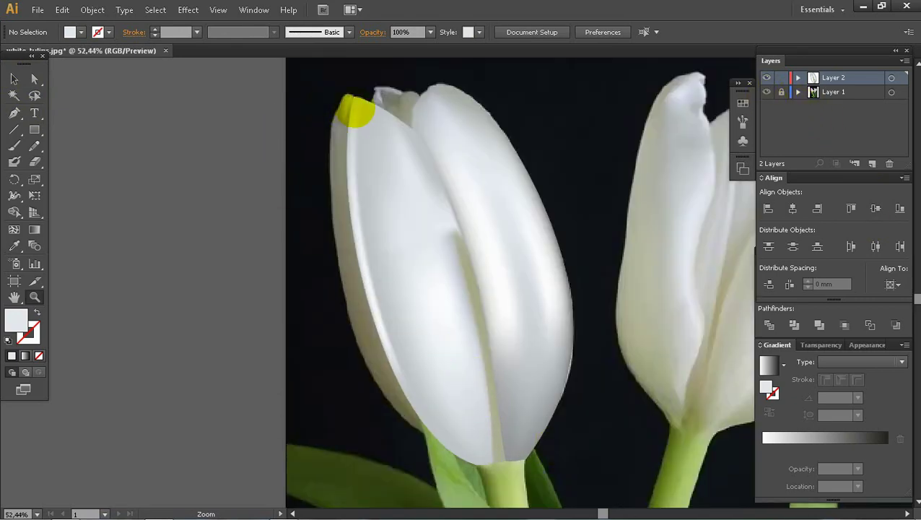
{"action": "left_click_drag", "start_coordinate": [304, 83], "coordinate": [543, 381]}
{"action": "left_click", "coordinate": [33, 129]}
{"action": "left_click_drag", "start_coordinate": [259, 86], "coordinate": [385, 459]}
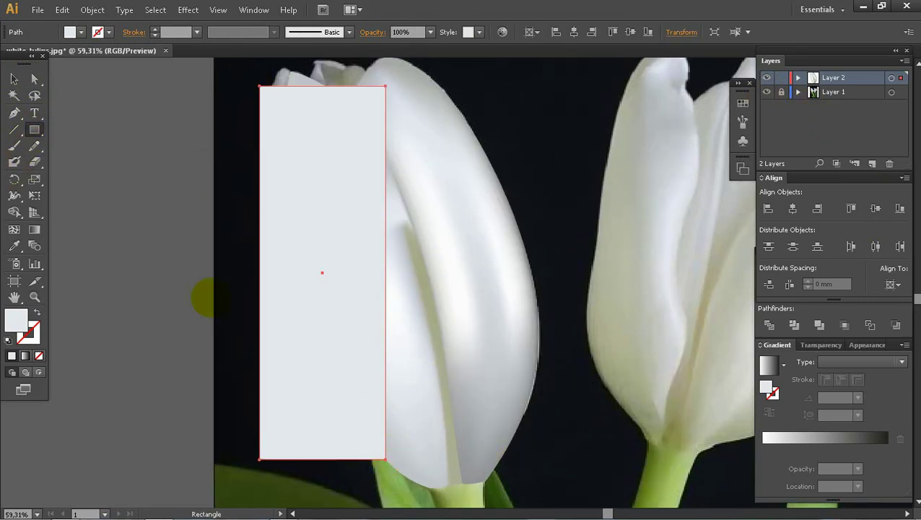
{"action": "key", "text": "v"}
{"action": "left_click_drag", "start_coordinate": [391, 84], "coordinate": [336, 62]}
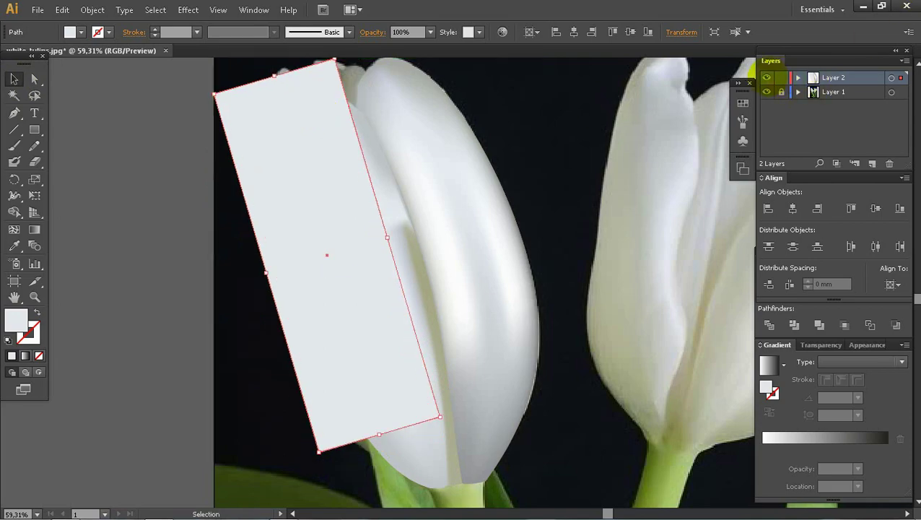
Display Layer 2 as outlines and narrow the tilted rectangle to about the width of the outer-left petal.
{"action": "left_click", "coordinate": [766, 77], "text": "ctrl"}
{"action": "key", "text": "z"}
{"action": "left_click_drag", "start_coordinate": [222, 119], "coordinate": [616, 311]}
{"action": "key", "text": "u"}
{"action": "left_click_drag", "start_coordinate": [431, 142], "coordinate": [464, 232]}
{"action": "left_click", "coordinate": [14, 79]}
{"action": "left_click_drag", "start_coordinate": [404, 469], "coordinate": [418, 196]}
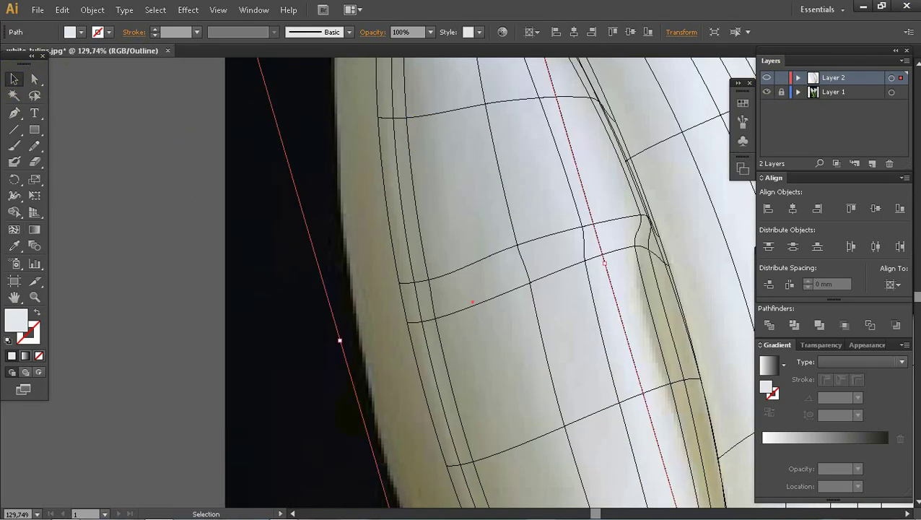
{"action": "left_click_drag", "start_coordinate": [604, 264], "coordinate": [452, 302]}
Convert the rectangle to a gradient mesh with a row near its upper end, fitting its points to the outer-left petal's tip.
{"action": "scroll", "coordinate": [447, 296], "scroll_direction": "up", "scroll_amount": 3}
{"action": "key", "text": "u"}
{"action": "left_click_drag", "start_coordinate": [339, 109], "coordinate": [385, 84]}
{"action": "mouse_move", "coordinate": [409, 217]}
{"action": "left_mouse_down"}
{"action": "mouse_move", "coordinate": [393, 136]}
{"action": "mouse_move", "coordinate": [420, 222]}
{"action": "left_mouse_up"}
{"action": "left_click", "coordinate": [403, 194]}
{"action": "left_click", "coordinate": [391, 201]}
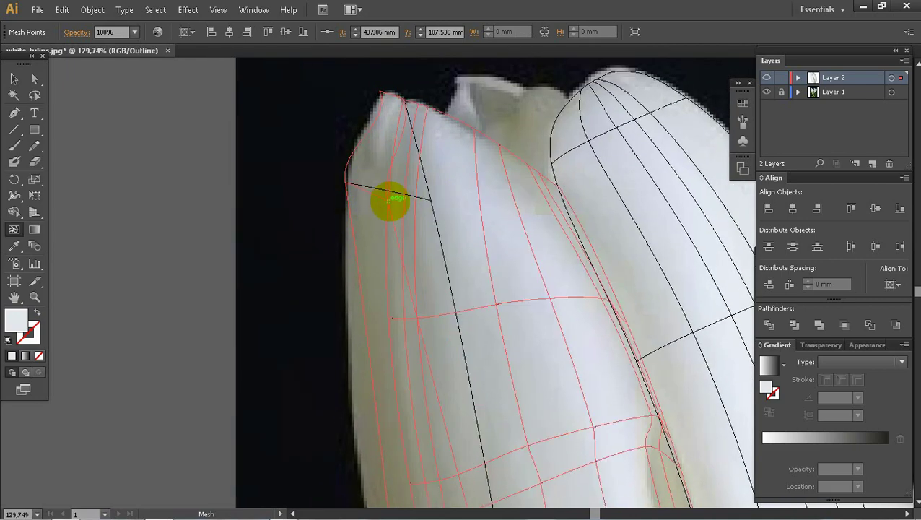
{"action": "key", "text": "ctrl+z"}
Move the narrow mesh's lower corner points to the base of the tulip.
{"action": "left_click_drag", "start_coordinate": [404, 390], "coordinate": [388, 108]}
{"action": "left_click_drag", "start_coordinate": [438, 354], "coordinate": [373, 75]}
{"action": "left_click_drag", "start_coordinate": [622, 396], "coordinate": [504, 198]}
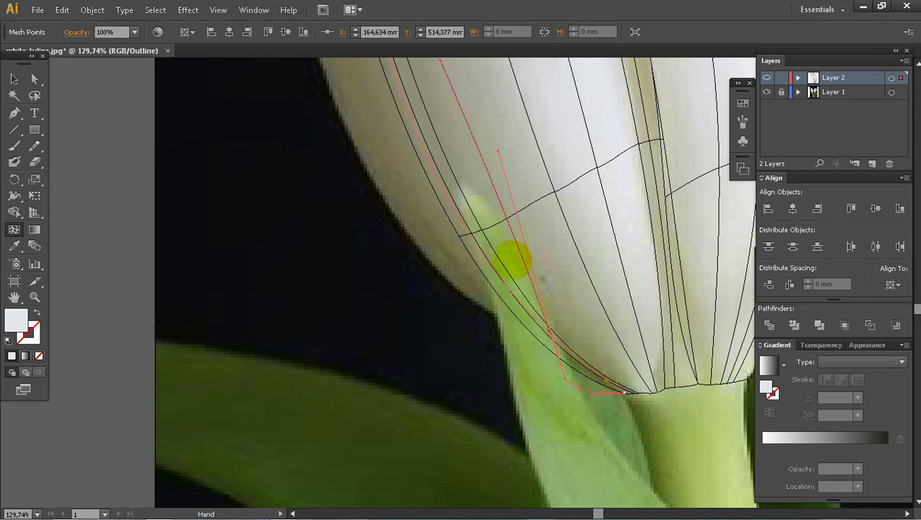
Add a mesh row across the narrow petal's middle and align its points and handles with the petal's edges.
{"action": "left_click_drag", "start_coordinate": [303, 137], "coordinate": [316, 397]}
{"action": "left_click_drag", "start_coordinate": [321, 72], "coordinate": [372, 279]}
{"action": "mouse_move", "coordinate": [341, 332]}
{"action": "left_mouse_down"}
{"action": "mouse_move", "coordinate": [312, 413]}
{"action": "mouse_move", "coordinate": [346, 336]}
{"action": "left_mouse_up"}
{"action": "mouse_move", "coordinate": [391, 307]}
{"action": "left_mouse_down"}
{"action": "mouse_move", "coordinate": [397, 342]}
{"action": "mouse_move", "coordinate": [425, 294]}
{"action": "mouse_move", "coordinate": [385, 320]}
{"action": "left_mouse_up"}
{"action": "left_click", "coordinate": [413, 320]}
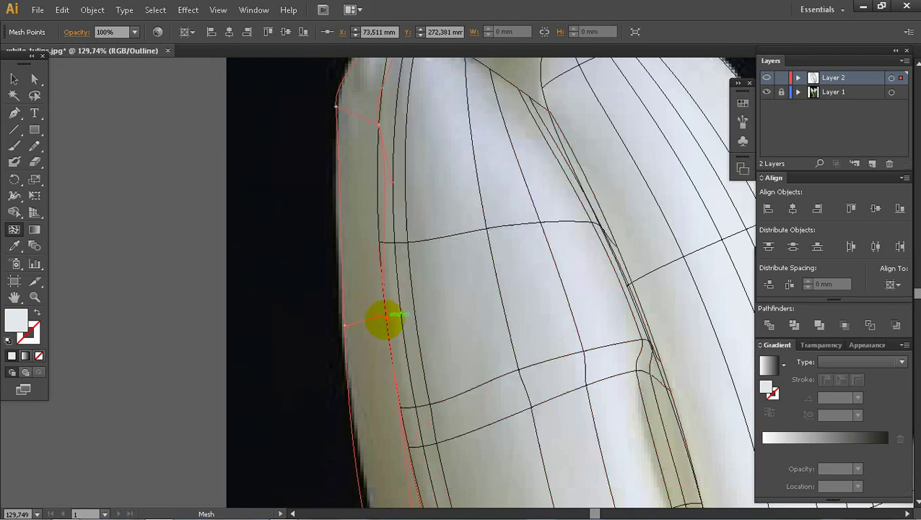
{"action": "left_click_drag", "start_coordinate": [377, 181], "coordinate": [387, 363]}
{"action": "left_click", "coordinate": [382, 202]}
Add a lower mesh row to the narrow petal and bend its outer edge along the photo down to the base.
{"action": "left_click_drag", "start_coordinate": [442, 451], "coordinate": [368, 109]}
{"action": "left_click_drag", "start_coordinate": [398, 322], "coordinate": [398, 100]}
{"action": "left_click_drag", "start_coordinate": [321, 216], "coordinate": [326, 219]}
{"action": "left_click_drag", "start_coordinate": [490, 501], "coordinate": [419, 347]}
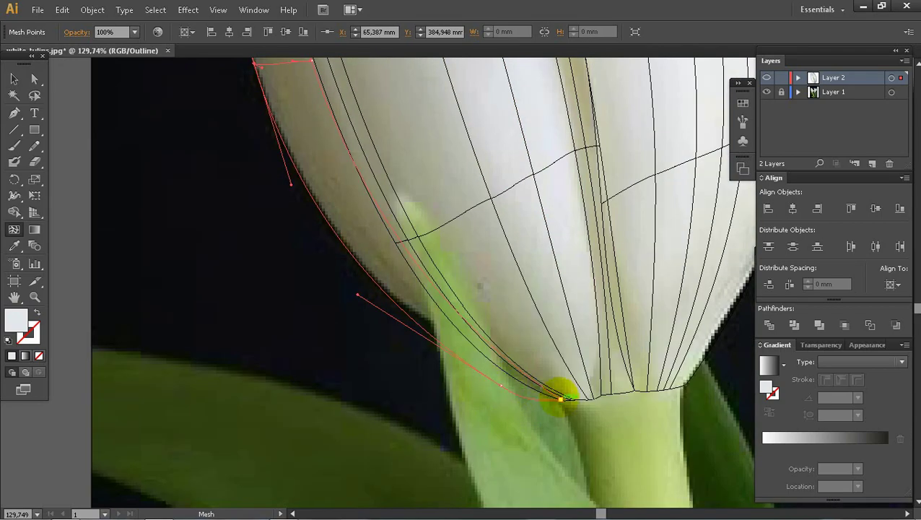
{"action": "left_click_drag", "start_coordinate": [501, 385], "coordinate": [345, 281]}
Fill the narrow petal mesh with an olive tone sampled from the photo, return Layer 2 to preview, and deselect it.
{"action": "left_click_drag", "start_coordinate": [451, 289], "coordinate": [486, 482]}
{"action": "left_click", "coordinate": [14, 79]}
{"action": "left_click", "coordinate": [322, 254]}
{"action": "left_click", "coordinate": [14, 246]}
{"action": "left_click", "coordinate": [319, 239]}
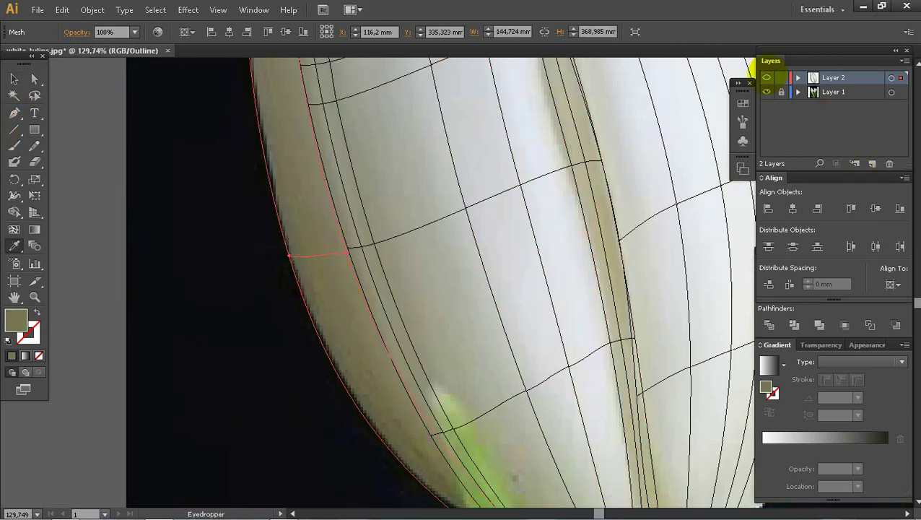
{"action": "left_click", "coordinate": [766, 77], "text": "ctrl"}
{"action": "key", "text": "z"}
{"action": "left_click", "coordinate": [476, 254], "text": "alt"}
{"action": "left_click_drag", "start_coordinate": [355, 175], "coordinate": [540, 384]}
{"action": "left_click", "coordinate": [14, 78]}
{"action": "left_click", "coordinate": [211, 279]}
Add a lengthwise mesh line through the narrow petal and colour two of its points with sampled lighter tones.
{"action": "key", "text": "z"}
{"action": "left_click_drag", "start_coordinate": [208, 163], "coordinate": [670, 476]}
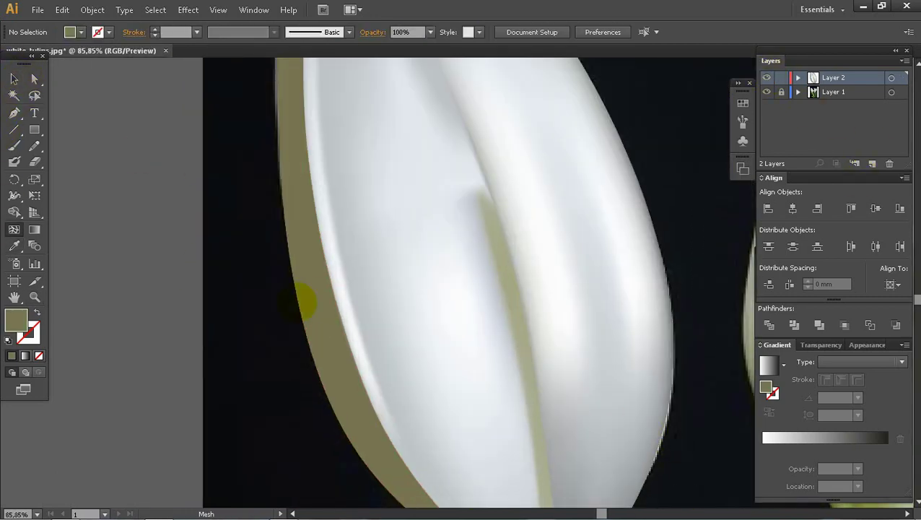
{"action": "left_click", "coordinate": [334, 349]}
{"action": "key", "text": "i"}
{"action": "left_click", "coordinate": [438, 293]}
{"action": "left_click", "coordinate": [298, 168], "text": "ctrl"}
{"action": "left_click", "coordinate": [312, 267]}
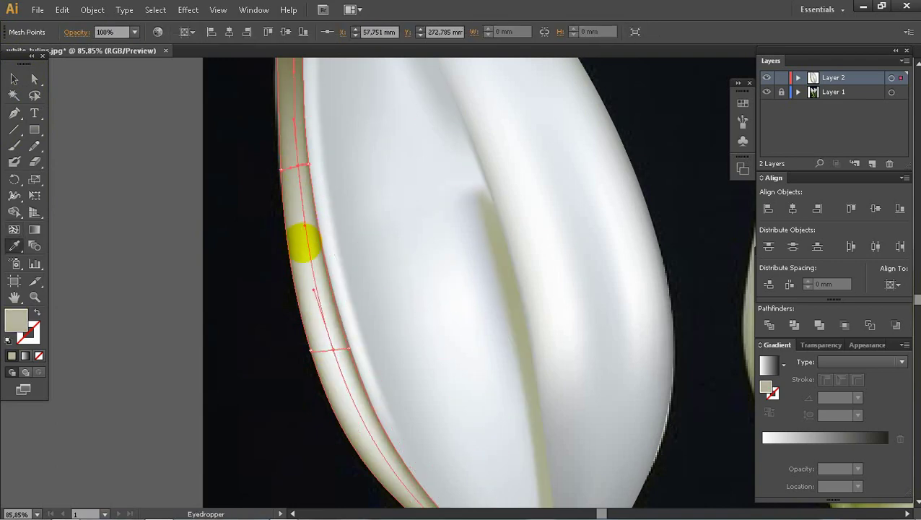
Colour the upper mesh point on the narrow petal's centre line with a sampled beige tone and deselect the petal.
{"action": "left_click_drag", "start_coordinate": [364, 176], "coordinate": [381, 352]}
{"action": "left_click", "coordinate": [312, 209], "text": "ctrl"}
{"action": "left_click", "coordinate": [309, 278]}
{"action": "left_click", "coordinate": [14, 79]}
{"action": "left_click", "coordinate": [85, 120]}
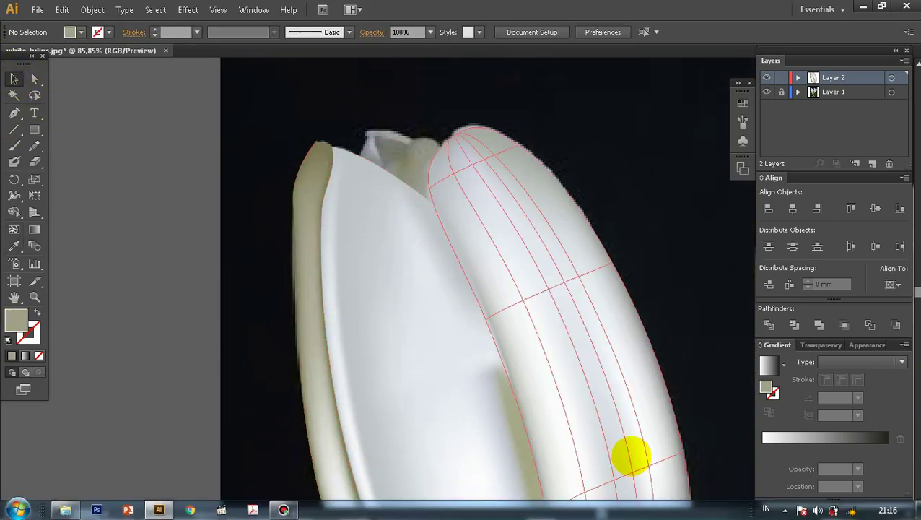
Isolate the narrow petal and colour its mid-height inner-edge mesh point with a light tone sampled from the front petal.
{"action": "key", "text": "z"}
{"action": "left_click", "coordinate": [525, 345], "text": "alt"}
{"action": "left_click", "coordinate": [525, 343], "text": "alt"}
{"action": "left_click", "coordinate": [526, 342], "text": "alt"}
{"action": "left_click_drag", "start_coordinate": [311, 137], "coordinate": [501, 319]}
{"action": "left_click_drag", "start_coordinate": [206, 130], "coordinate": [670, 381]}
{"action": "left_click", "coordinate": [15, 79]}
{"action": "double_click", "coordinate": [243, 289]}
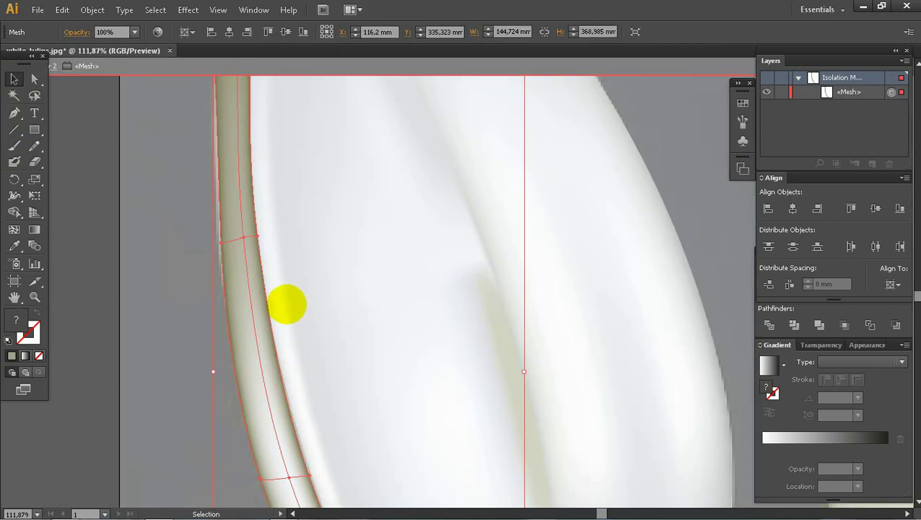
{"action": "key", "text": "u"}
{"action": "left_click", "coordinate": [258, 235]}
{"action": "key", "text": "i"}
{"action": "left_click", "coordinate": [353, 243]}
Colour the lower inner-edge mesh point of the narrow petal with a sampled light tone and exit isolation mode.
{"action": "key", "text": "u"}
{"action": "left_click", "coordinate": [309, 476]}
{"action": "key", "text": "i"}
{"action": "left_click", "coordinate": [363, 402]}
{"action": "left_click", "coordinate": [478, 67]}
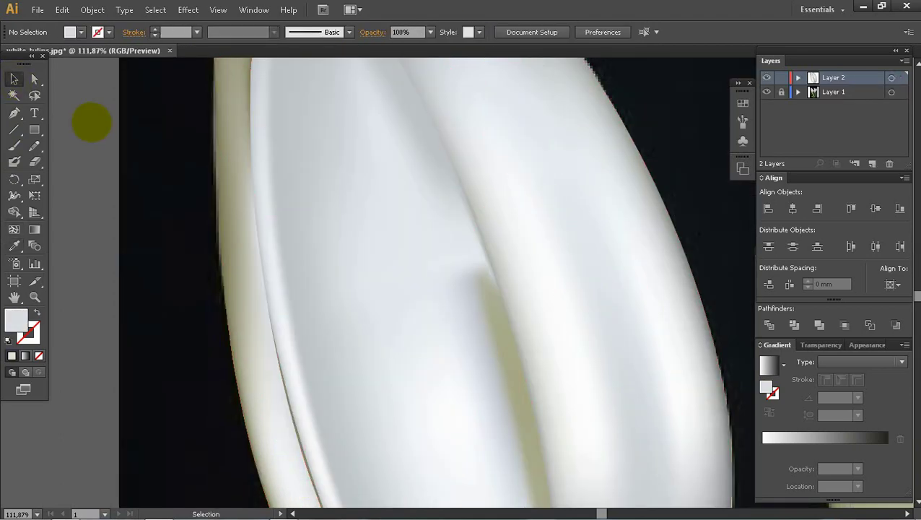
Isolate the narrow petal again and recolour its lower inner-edge mesh point with a sampled tone.
{"action": "left_click_drag", "start_coordinate": [348, 172], "coordinate": [582, 468]}
{"action": "left_click_drag", "start_coordinate": [329, 144], "coordinate": [637, 474]}
{"action": "key", "text": "v"}
{"action": "double_click", "coordinate": [297, 278]}
{"action": "key", "text": "u"}
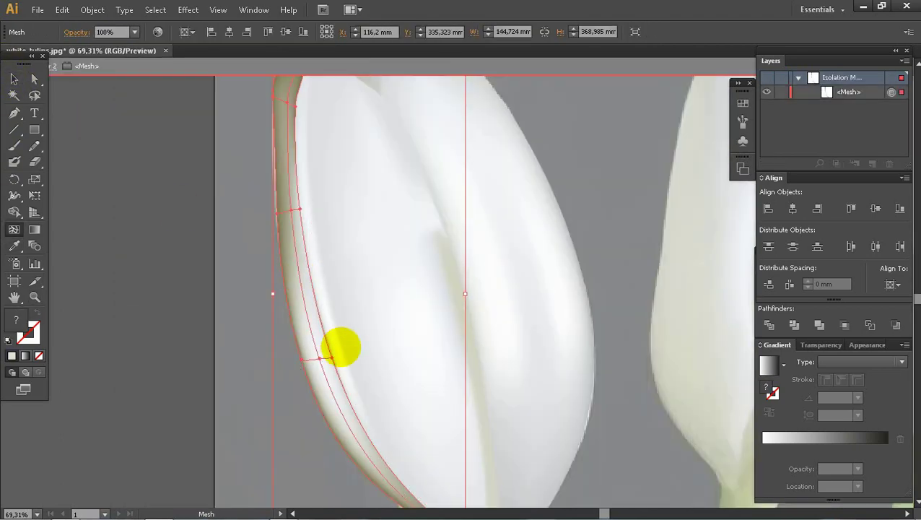
{"action": "left_click", "coordinate": [332, 358]}
{"action": "key", "text": "i"}
{"action": "scroll", "coordinate": [314, 260], "scroll_direction": "up", "scroll_amount": 3}
{"action": "key", "text": "u"}
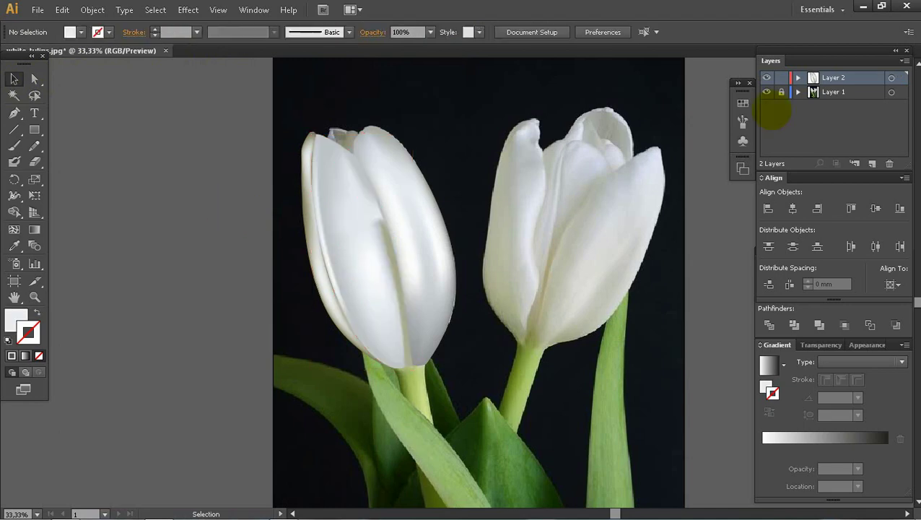
Hide the photo layer, isolate the narrow petal, and colour the inner corner mesh point at its tip with a sampled olive.
{"action": "left_click", "coordinate": [766, 91]}
{"action": "left_click_drag", "start_coordinate": [246, 97], "coordinate": [546, 303]}
{"action": "left_click", "coordinate": [14, 78]}
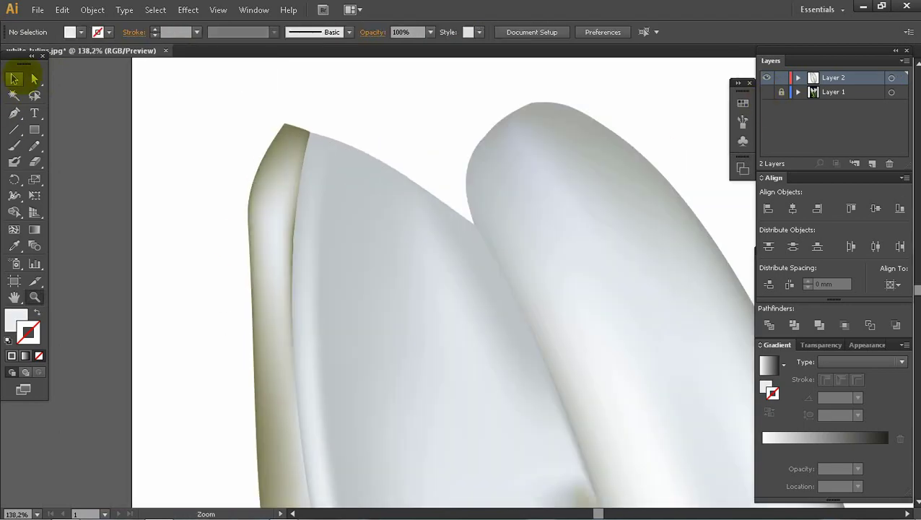
{"action": "double_click", "coordinate": [320, 267]}
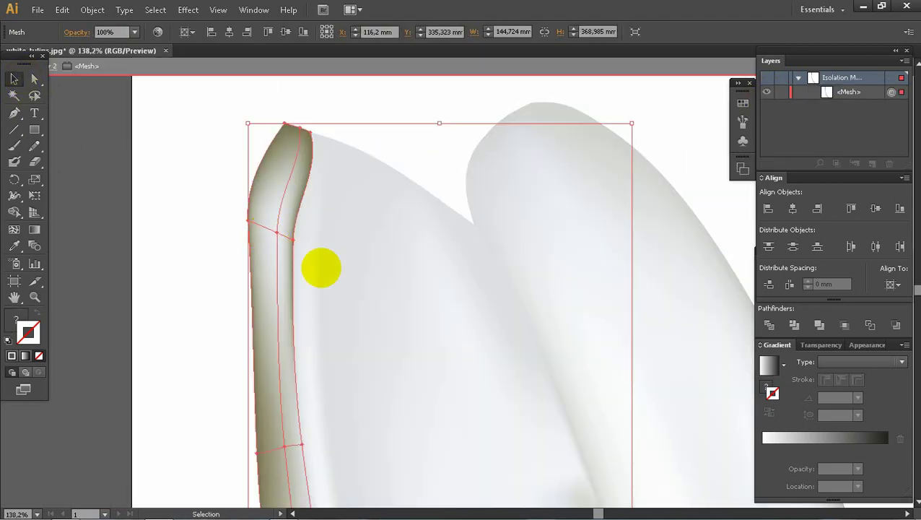
{"action": "key", "text": "i"}
{"action": "left_click", "coordinate": [289, 236]}
{"action": "key", "text": "u"}
{"action": "left_click", "coordinate": [310, 133]}
{"action": "key", "text": "i"}
{"action": "left_click", "coordinate": [304, 153]}
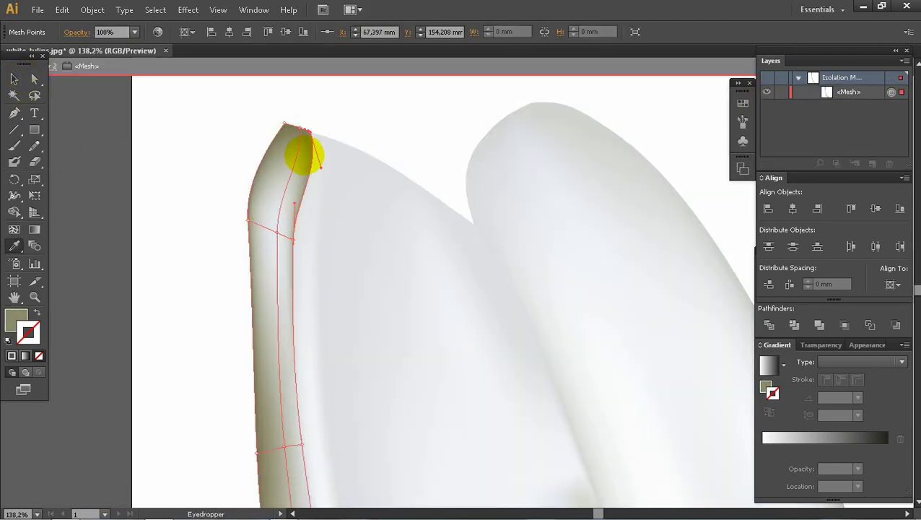
Move the outer corner mesh point of the narrow petal's tip inward to make the tip narrower.
{"action": "key", "text": "u"}
{"action": "left_click", "coordinate": [299, 127]}
{"action": "key", "text": "z"}
{"action": "left_click_drag", "start_coordinate": [207, 109], "coordinate": [413, 248]}
{"action": "left_click", "coordinate": [375, 120]}
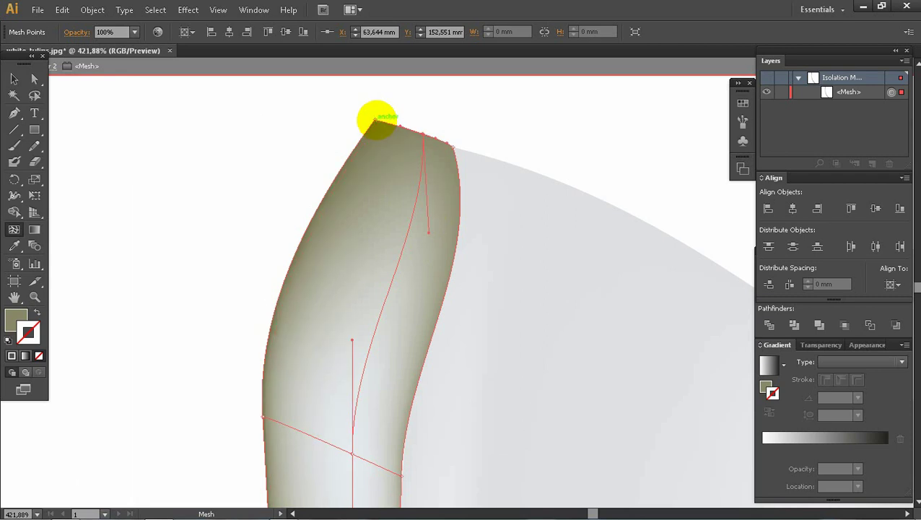
{"action": "left_click_drag", "start_coordinate": [385, 125], "coordinate": [408, 132]}
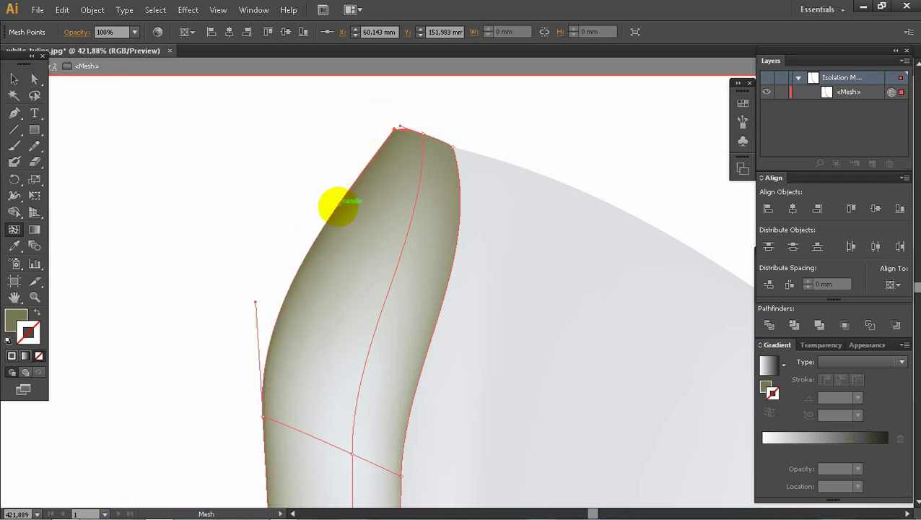
Reshape the outer curve beside the narrow petal's tip with its mesh handle and exit isolation mode.
{"action": "left_click_drag", "start_coordinate": [339, 206], "coordinate": [359, 131]}
{"action": "left_click", "coordinate": [530, 71]}
{"action": "key", "text": "z"}
{"action": "left_click", "coordinate": [553, 280], "text": "alt"}
{"action": "key", "text": "ctrl+shift+a"}
{"action": "left_click", "coordinate": [468, 286], "text": "alt"}
{"action": "left_click", "coordinate": [468, 286], "text": "alt"}
{"action": "left_click", "coordinate": [468, 286], "text": "alt"}
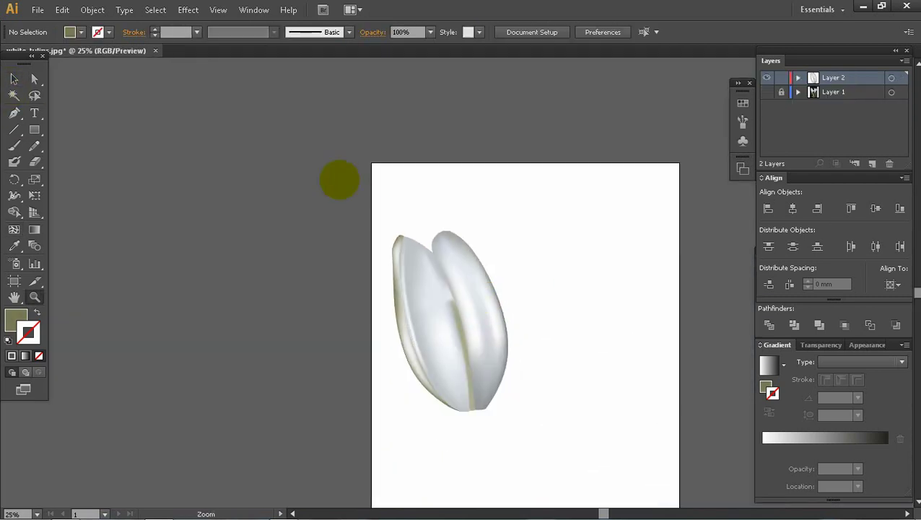
Select the broad petal beside the narrow one and colour its upper inner corner mesh point with a sampled olive-grey.
{"action": "left_click_drag", "start_coordinate": [339, 179], "coordinate": [581, 379]}
{"action": "left_click_drag", "start_coordinate": [300, 156], "coordinate": [528, 278]}
{"action": "key", "text": "v"}
{"action": "left_click", "coordinate": [230, 282]}
{"action": "key", "text": "u"}
{"action": "left_click", "coordinate": [231, 221]}
{"action": "key", "text": "i"}
{"action": "left_click", "coordinate": [173, 200]}
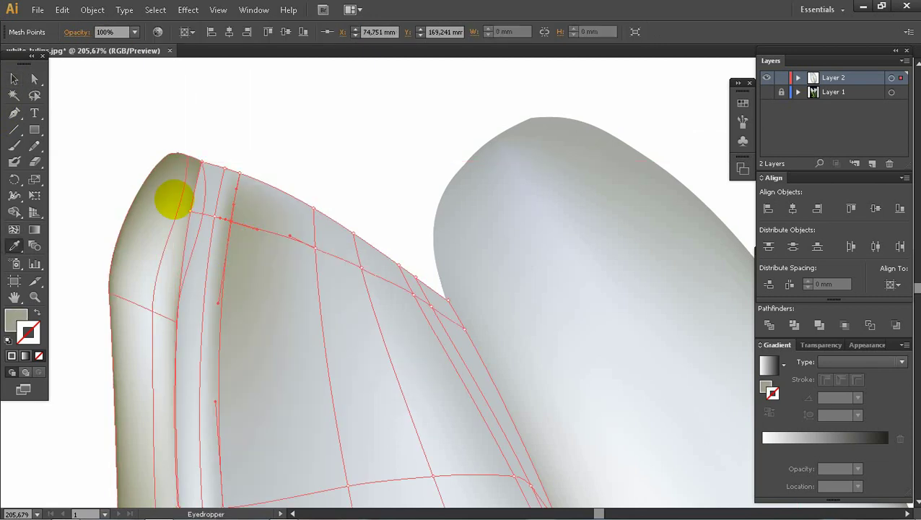
Add a mesh row just inside the broad petal's upper edge and colour its new point with a sampled light tone.
{"action": "key", "text": "u"}
{"action": "left_click", "coordinate": [237, 194]}
{"action": "key", "text": "i"}
{"action": "left_click", "coordinate": [205, 259]}
{"action": "key", "text": "u"}
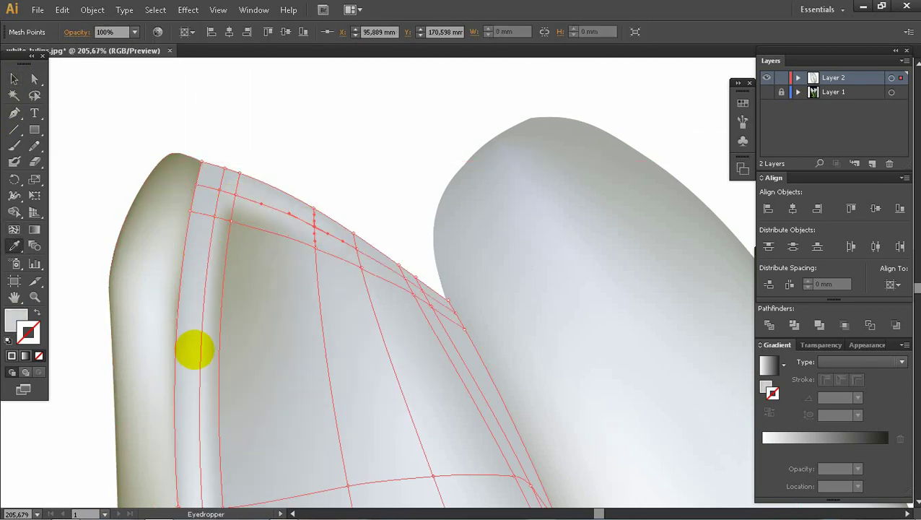
Colour two mesh points along the broad petal's upper edge with sampled light tones to form a highlight.
{"action": "key", "text": "u"}
{"action": "left_click", "coordinate": [358, 248]}
{"action": "key", "text": "i"}
{"action": "left_click", "coordinate": [205, 462]}
{"action": "key", "text": "u"}
{"action": "left_click", "coordinate": [314, 228]}
{"action": "key", "text": "i"}
{"action": "left_click", "coordinate": [188, 261]}
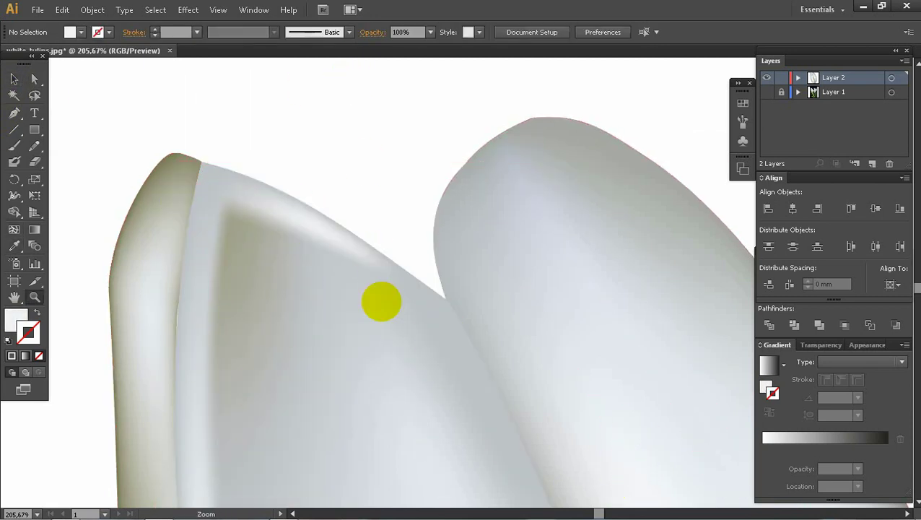
Show the photo layer and draw a rectangle over the small back petal between the two large petals.
{"action": "scroll", "coordinate": [367, 185], "scroll_direction": "down", "scroll_amount": 7}
{"action": "left_click_drag", "start_coordinate": [328, 155], "coordinate": [597, 361]}
{"action": "left_click", "coordinate": [767, 92]}
{"action": "left_click_drag", "start_coordinate": [199, 86], "coordinate": [398, 183]}
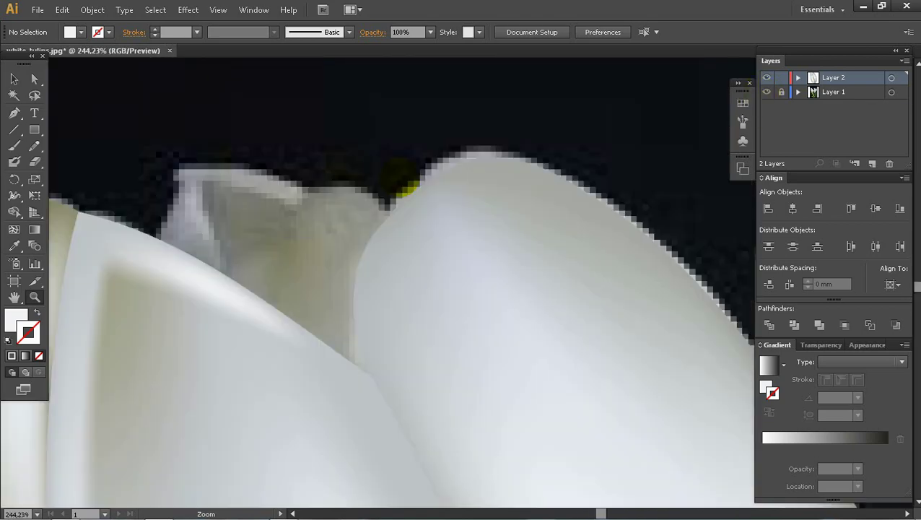
{"action": "key", "text": "m"}
{"action": "left_click_drag", "start_coordinate": [307, 262], "coordinate": [370, 375]}
In outline view, turn the rectangle into a gradient mesh and fit its corners and edges to the back petal, and return to preview.
{"action": "key", "text": "ctrl+y"}
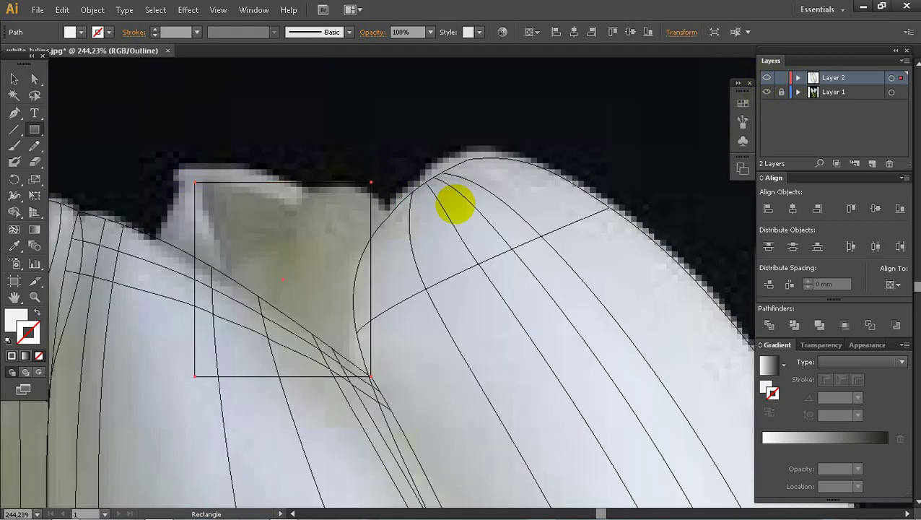
{"action": "left_click_drag", "start_coordinate": [195, 374], "coordinate": [296, 365]}
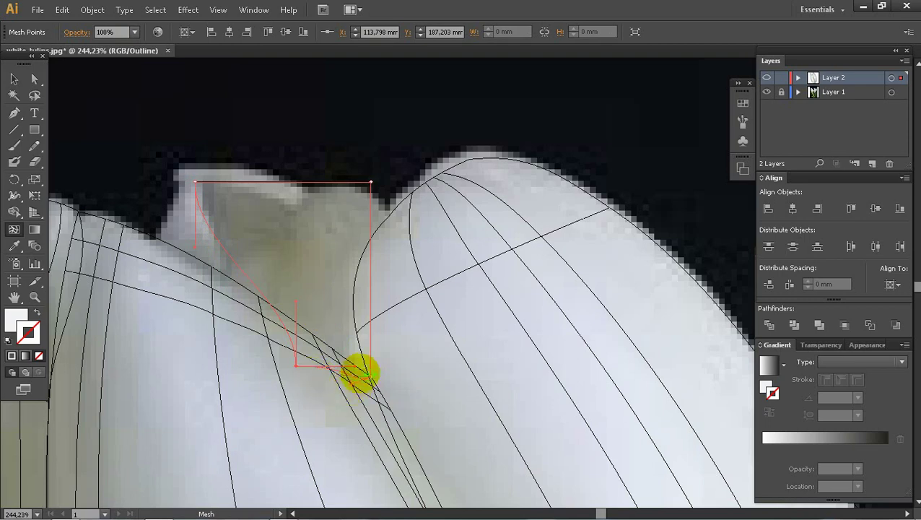
{"action": "left_click_drag", "start_coordinate": [385, 216], "coordinate": [315, 192]}
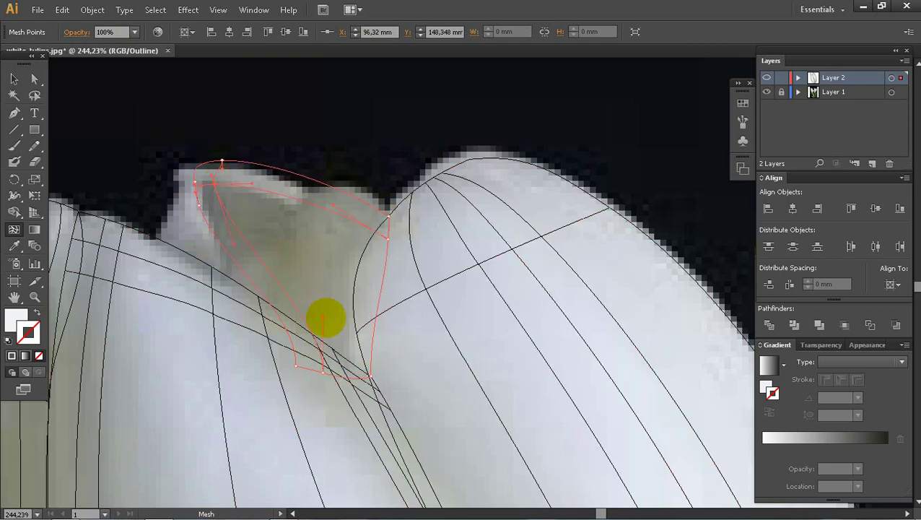
{"action": "left_click", "coordinate": [236, 301], "text": "shift"}
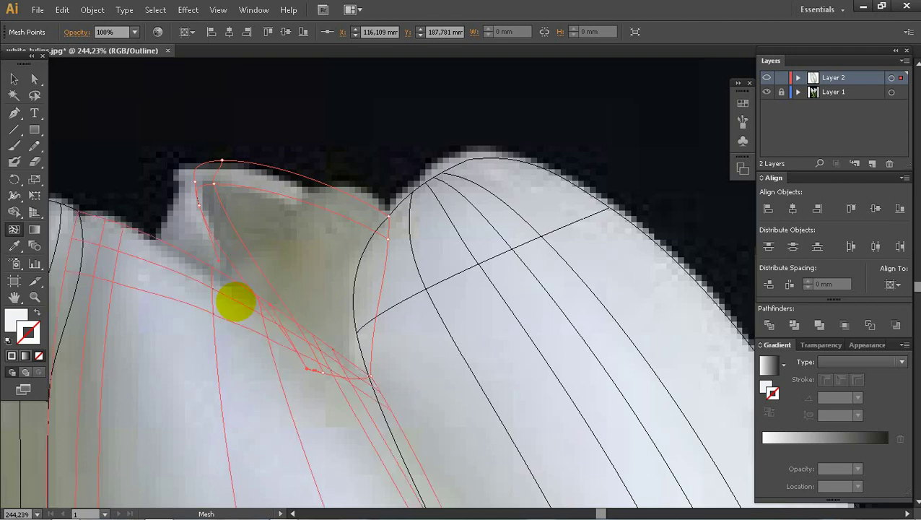
{"action": "left_click", "coordinate": [258, 186]}
{"action": "key", "text": "ctrl+y"}
{"action": "left_click", "coordinate": [247, 232]}
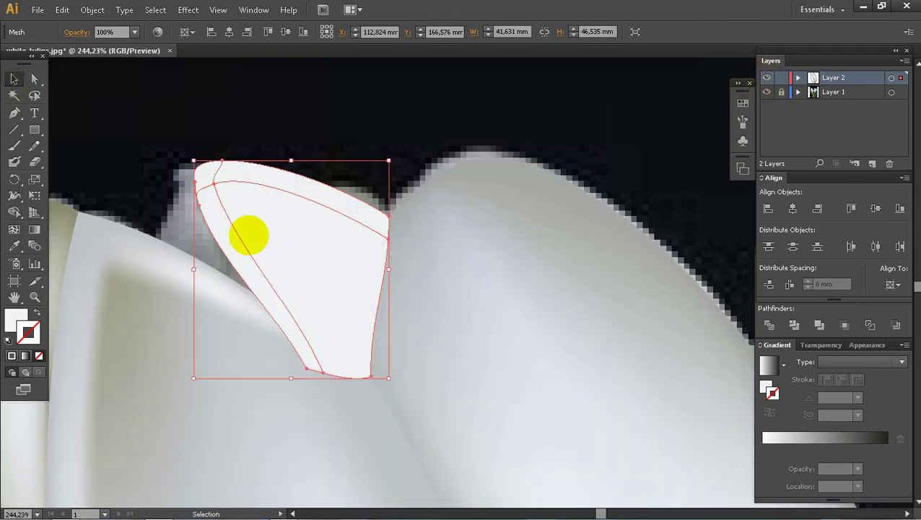
Add a mesh point inside the back petal's tip and colour it and the upper right-edge point with sampled olive-greys.
{"action": "left_click", "coordinate": [219, 176]}
{"action": "key", "text": "i"}
{"action": "left_click", "coordinate": [113, 301]}
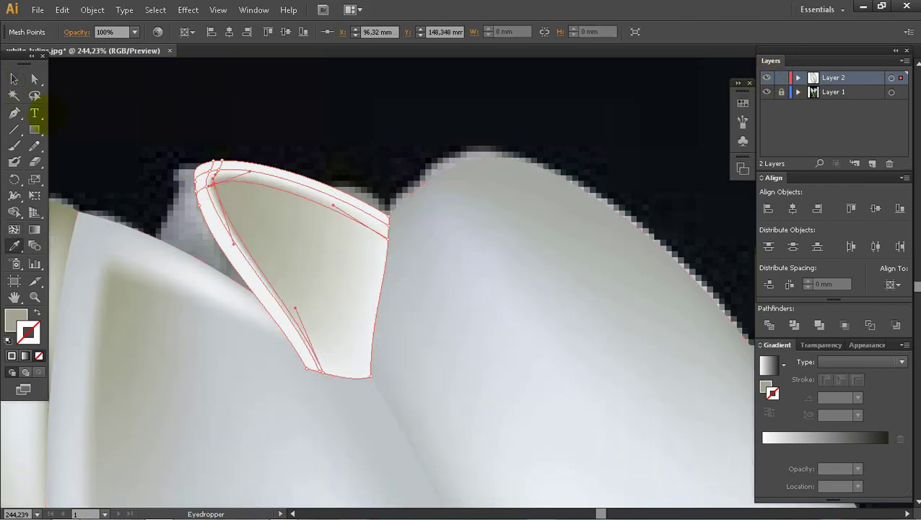
{"action": "key", "text": "u"}
{"action": "left_click", "coordinate": [388, 238]}
{"action": "key", "text": "i"}
{"action": "left_click", "coordinate": [130, 310]}
Colour the two mesh points along the back petal's bottom edge with sampled greys.
{"action": "key", "text": "u"}
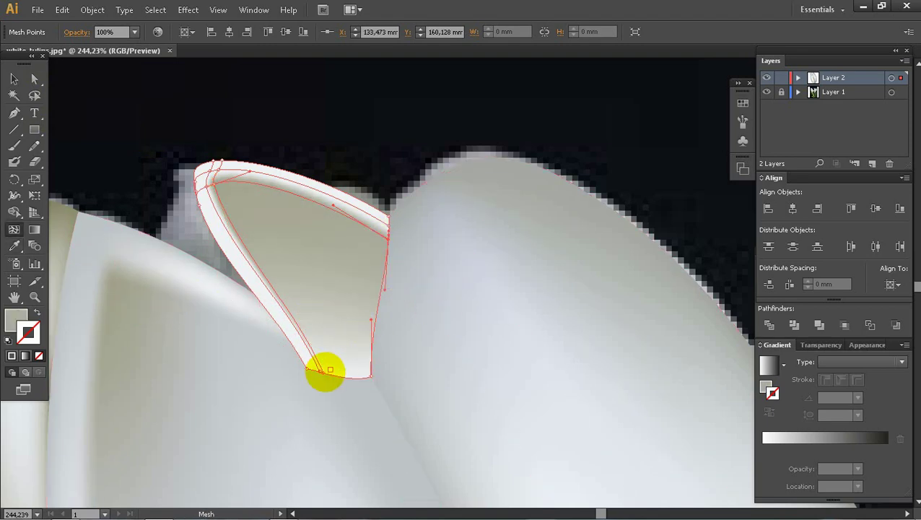
{"action": "left_click", "coordinate": [323, 372]}
{"action": "key", "text": "i"}
{"action": "left_click", "coordinate": [208, 258]}
{"action": "key", "text": "u"}
{"action": "left_click", "coordinate": [371, 376]}
{"action": "key", "text": "i"}
{"action": "left_click", "coordinate": [235, 273]}
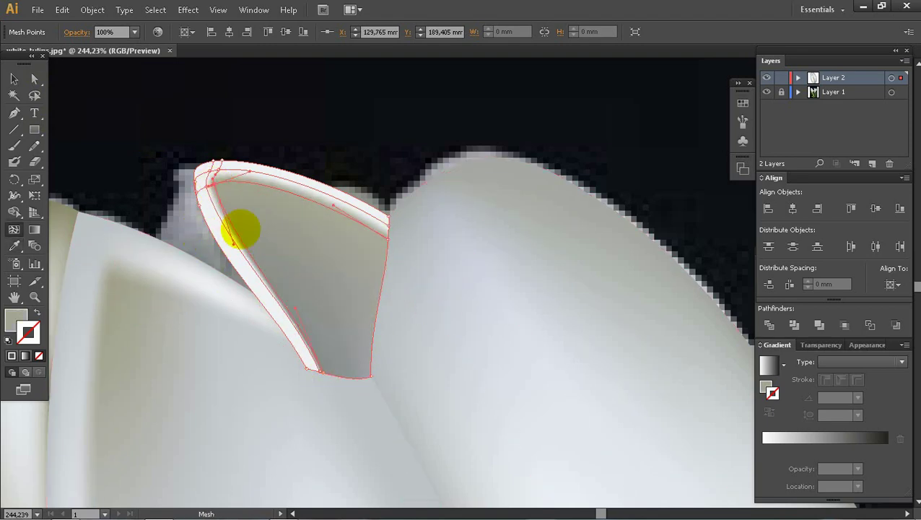
Darken the back petal's lower right corner mesh point to a dark blue-grey chosen in the Color Picker.
{"action": "left_click", "coordinate": [240, 229]}
{"action": "key", "text": "i"}
{"action": "left_click", "coordinate": [350, 348]}
{"action": "double_click", "coordinate": [18, 320]}
{"action": "left_click", "coordinate": [518, 242]}
{"action": "left_click", "coordinate": [792, 143]}
{"action": "double_click", "coordinate": [17, 321]}
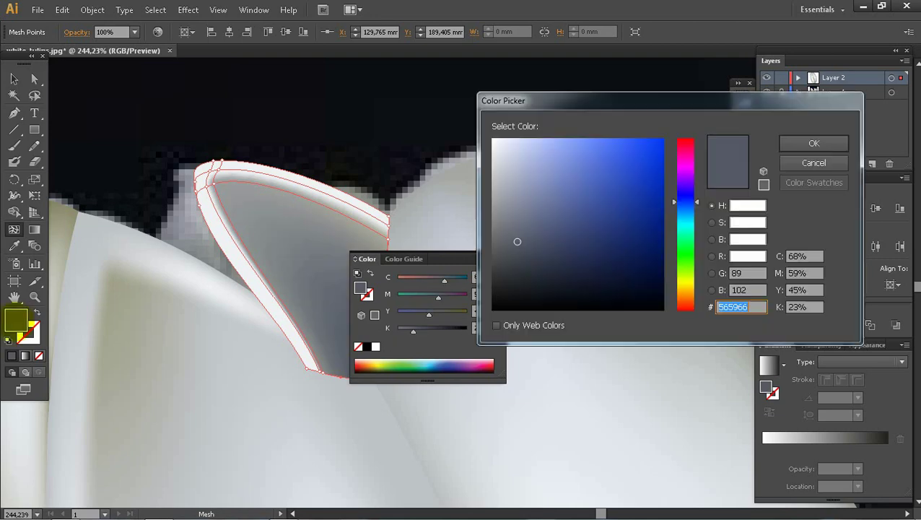
{"action": "left_click", "coordinate": [498, 245]}
{"action": "left_click", "coordinate": [798, 143]}
{"action": "left_click", "coordinate": [527, 247]}
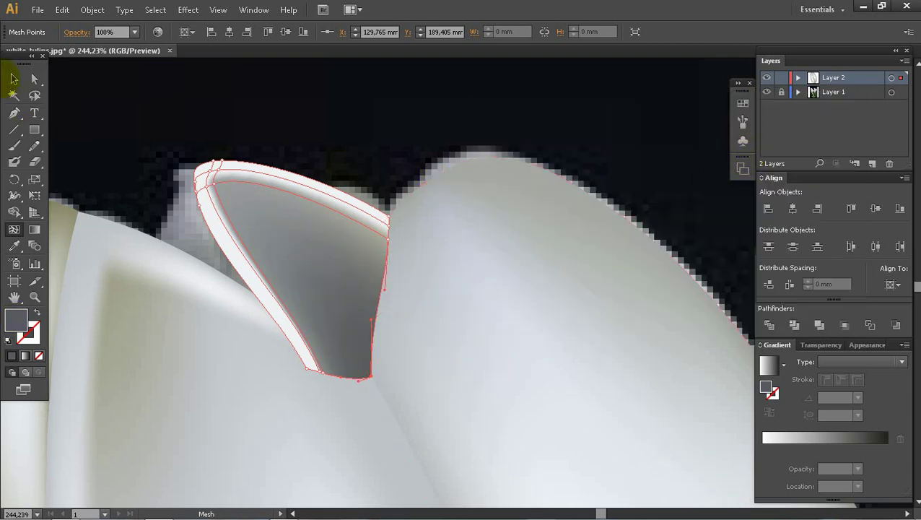
Select the back petal again and colour a mesh point on the outer rim at its tip with a sampled grey.
{"action": "left_click", "coordinate": [14, 79]}
{"action": "left_click", "coordinate": [119, 108]}
{"action": "key", "text": "z"}
{"action": "left_click_drag", "start_coordinate": [117, 115], "coordinate": [687, 419]}
{"action": "left_click_drag", "start_coordinate": [129, 72], "coordinate": [610, 449]}
{"action": "key", "text": "a"}
{"action": "left_click", "coordinate": [272, 221]}
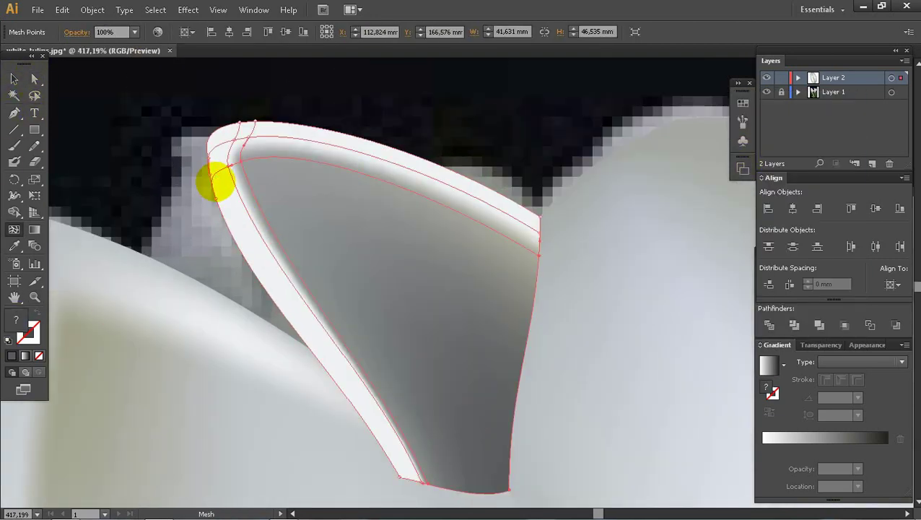
{"action": "left_click", "coordinate": [215, 183]}
{"action": "key", "text": "i"}
{"action": "key", "text": "i"}
{"action": "left_click", "coordinate": [342, 244]}
Colour the mesh points at the far end of the back petal's upper rim and along its outer side with sampled greys.
{"action": "key", "text": "u"}
{"action": "left_click", "coordinate": [540, 217]}
{"action": "key", "text": "i"}
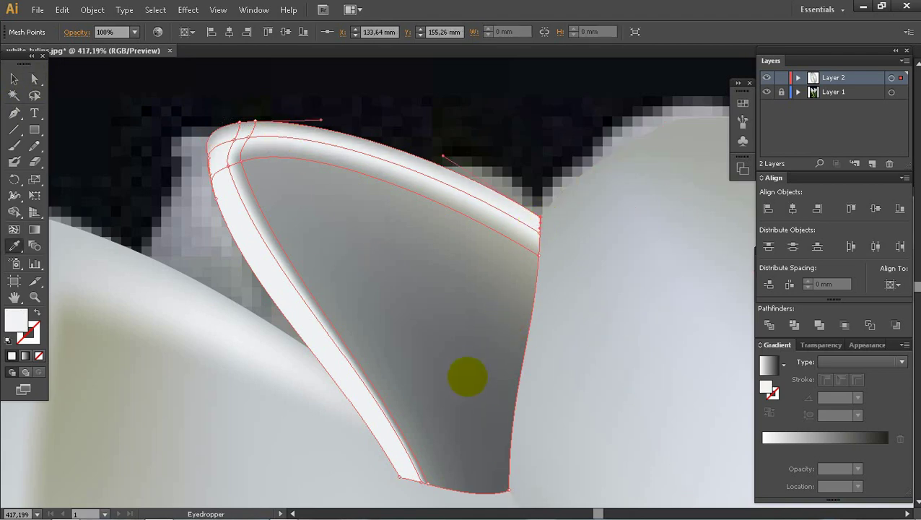
{"action": "left_click", "coordinate": [426, 381]}
{"action": "key", "text": "u"}
{"action": "left_click", "coordinate": [400, 477]}
{"action": "left_click", "coordinate": [217, 199]}
{"action": "key", "text": "i"}
{"action": "left_click", "coordinate": [220, 202]}
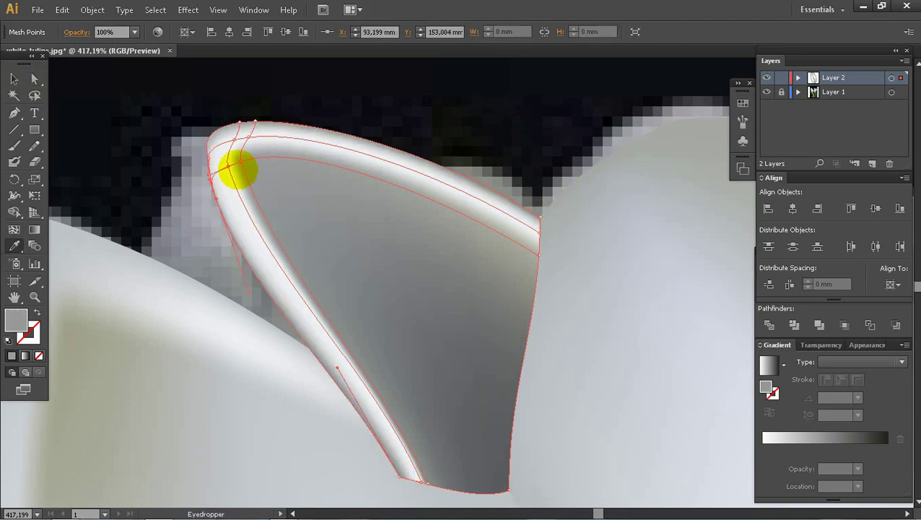
{"action": "left_click", "coordinate": [244, 189]}
Recolour the two inner rim mesh points near the back petal's tip with sampled light greys and deselect the petal.
{"action": "key", "text": "u"}
{"action": "left_click", "coordinate": [249, 136]}
{"action": "key", "text": "i"}
{"action": "left_click", "coordinate": [254, 145]}
{"action": "key", "text": "u"}
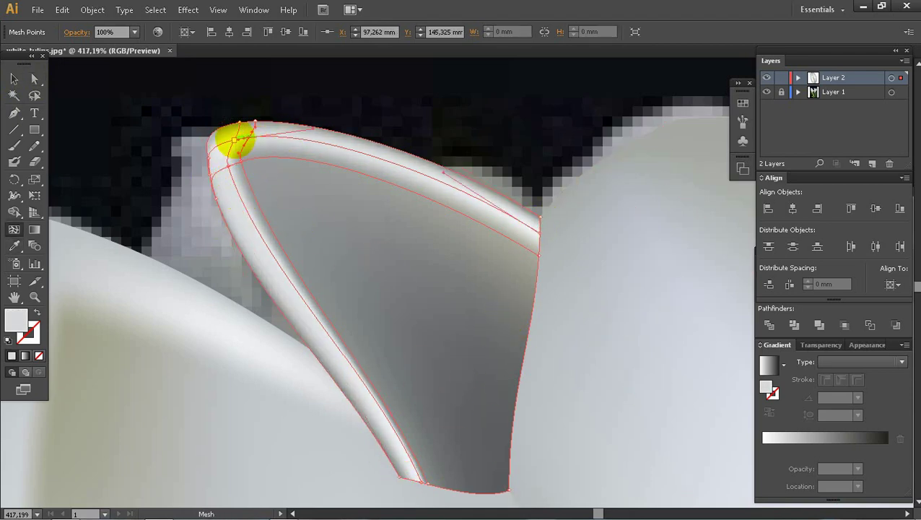
{"action": "left_click", "coordinate": [234, 141]}
{"action": "key", "text": "i"}
{"action": "left_click", "coordinate": [445, 321], "text": "alt"}
{"action": "left_click", "coordinate": [445, 320], "text": "alt"}
{"action": "left_click", "coordinate": [446, 321], "text": "alt"}
Add a mesh point in the middle of the back petal and send the petal to the back.
{"action": "left_click_drag", "start_coordinate": [411, 150], "coordinate": [533, 216]}
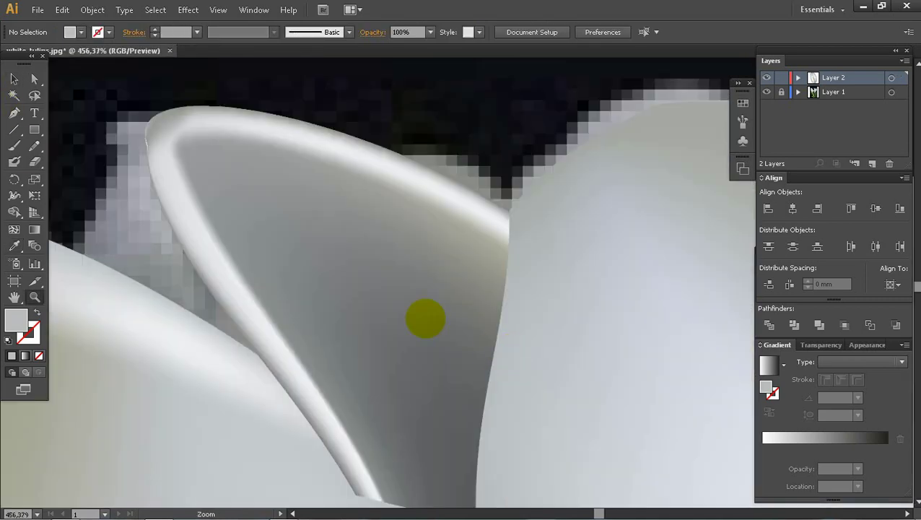
{"action": "key", "text": "v"}
{"action": "left_click", "coordinate": [339, 270]}
{"action": "key", "text": "u"}
{"action": "left_click", "coordinate": [338, 229]}
{"action": "left_click", "coordinate": [14, 78]}
{"action": "right_click", "coordinate": [294, 227]}
{"action": "mouse_move", "coordinate": [335, 306]}
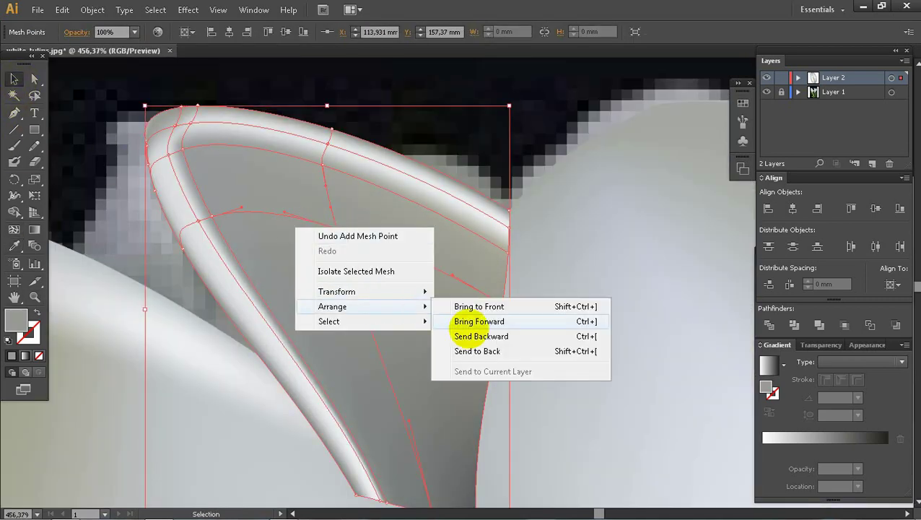
{"action": "left_click", "coordinate": [477, 350]}
{"action": "left_click", "coordinate": [510, 177]}
Hide the photo layer, isolate the back petal, and colour the mesh point at its upper rim's far end with a sampled grey.
{"action": "key", "text": "z"}
{"action": "left_click", "coordinate": [541, 267], "text": "alt"}
{"action": "left_click", "coordinate": [766, 92]}
{"action": "left_click", "coordinate": [408, 330], "text": "alt"}
{"action": "left_click_drag", "start_coordinate": [268, 81], "coordinate": [509, 275]}
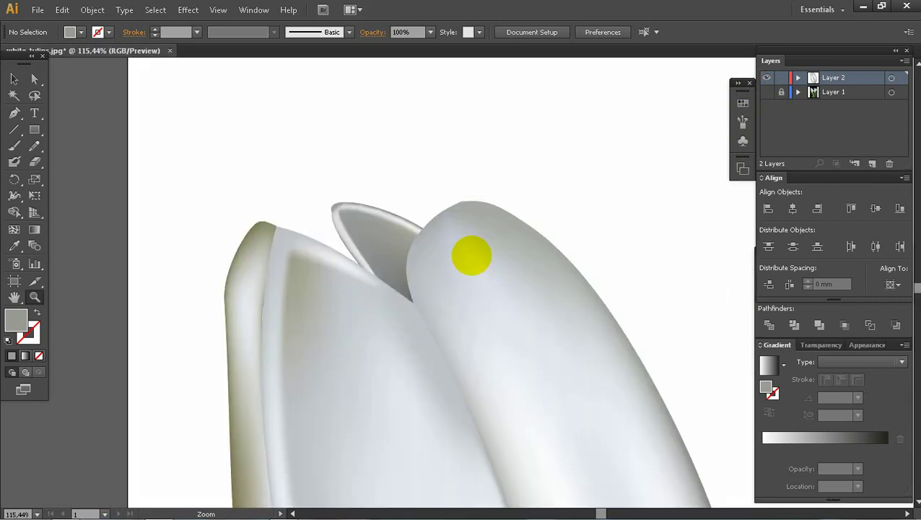
{"action": "left_click_drag", "start_coordinate": [290, 163], "coordinate": [519, 308]}
{"action": "key", "text": "v"}
{"action": "double_click", "coordinate": [365, 252]}
{"action": "key", "text": "a"}
{"action": "left_click", "coordinate": [526, 276]}
{"action": "key", "text": "i"}
{"action": "left_click", "coordinate": [508, 306]}
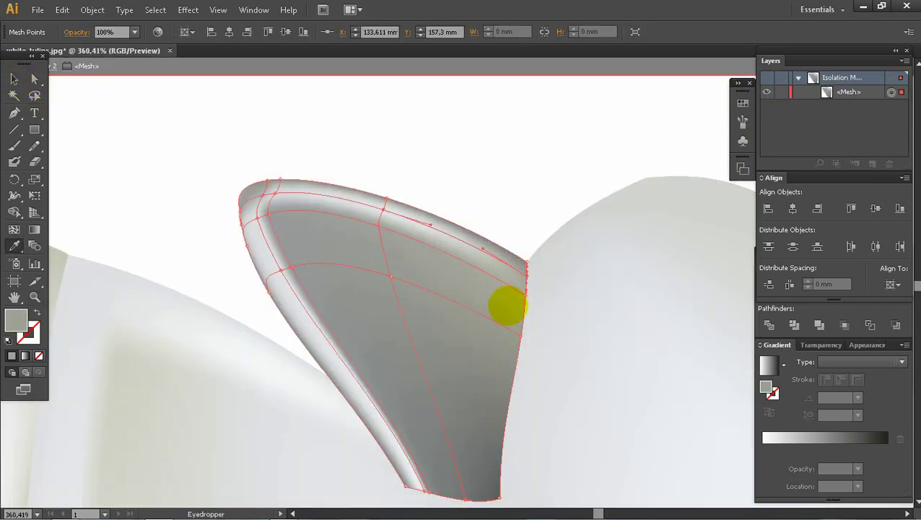
Colour the rim's lower end and a new mesh point on the back petal's upper rim with sampled greys.
{"action": "left_click", "coordinate": [424, 490]}
{"action": "key", "text": "i"}
{"action": "left_click", "coordinate": [466, 430]}
{"action": "left_click", "coordinate": [441, 231]}
{"action": "key", "text": "i"}
{"action": "left_click", "coordinate": [370, 282]}
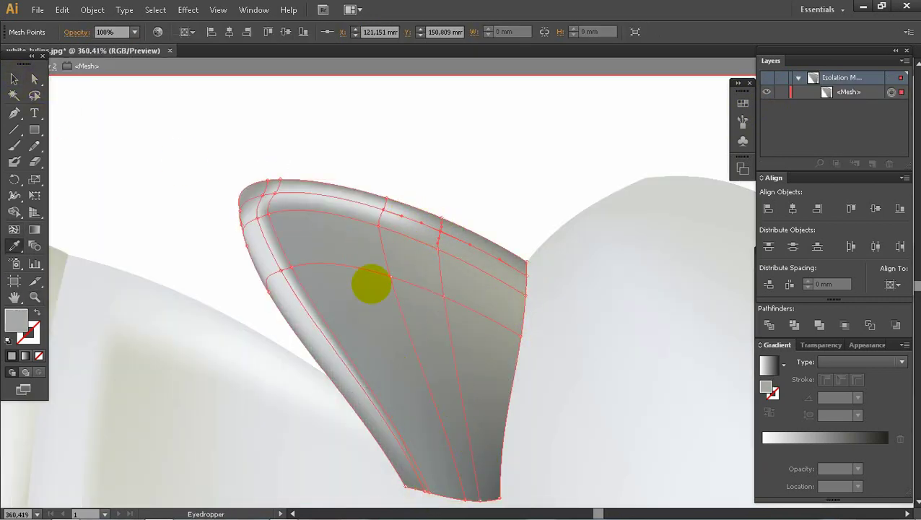
Colour a mesh point on the lower part of the back petal's side rim with a sampled grey and exit isolation mode.
{"action": "key", "text": "u"}
{"action": "left_click", "coordinate": [351, 371]}
{"action": "key", "text": "i"}
{"action": "left_click", "coordinate": [330, 345]}
{"action": "left_click", "coordinate": [13, 79]}
{"action": "left_click", "coordinate": [303, 119]}
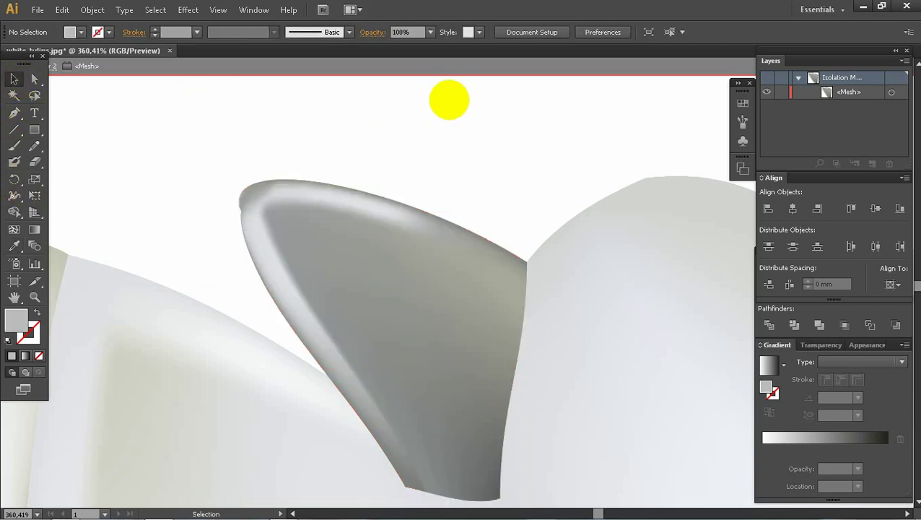
{"action": "left_click", "coordinate": [498, 64]}
Show the photo layer and draw a rectangle over the folded part of the back petal outside its rim.
{"action": "key", "text": "z"}
{"action": "left_click", "coordinate": [506, 345], "text": "alt"}
{"action": "left_click", "coordinate": [498, 344], "text": "alt"}
{"action": "left_click", "coordinate": [491, 343], "text": "alt"}
{"action": "left_click", "coordinate": [487, 342], "text": "alt"}
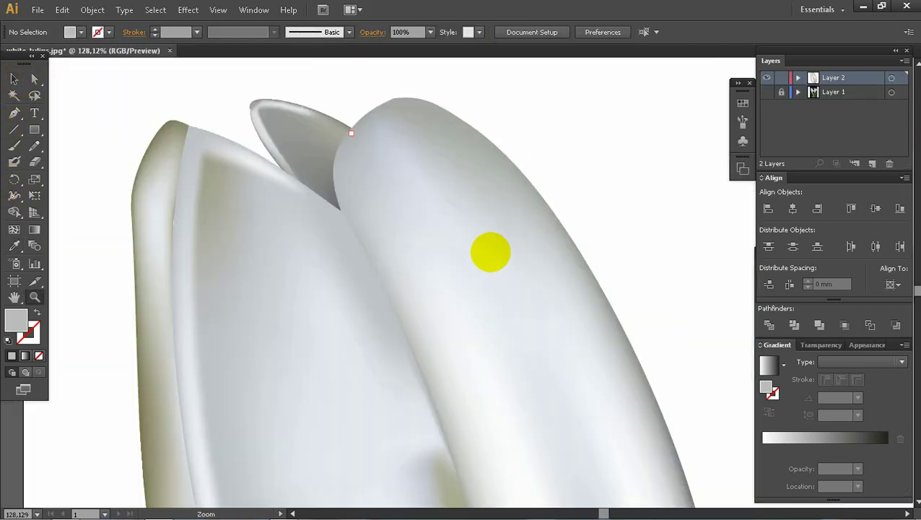
{"action": "left_click_drag", "start_coordinate": [391, 244], "coordinate": [397, 247]}
{"action": "left_click", "coordinate": [767, 91]}
{"action": "key", "text": "m"}
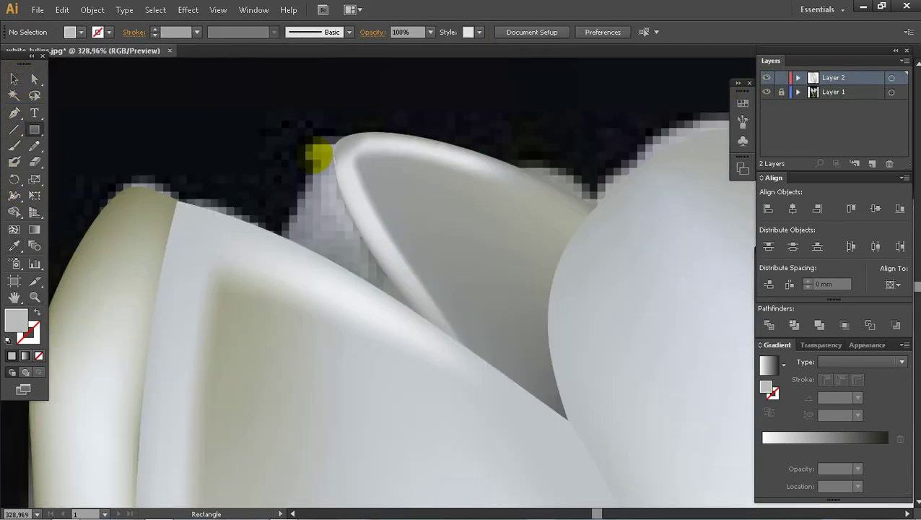
{"action": "left_click_drag", "start_coordinate": [312, 153], "coordinate": [412, 383]}
Turn the rectangle into a gradient mesh and shape its corners and edges to the fold, checking the fit in outline view.
{"action": "key", "text": "u"}
{"action": "left_click", "coordinate": [412, 153]}
{"action": "left_click_drag", "start_coordinate": [412, 153], "coordinate": [334, 153]}
{"action": "left_click_drag", "start_coordinate": [314, 383], "coordinate": [228, 356]}
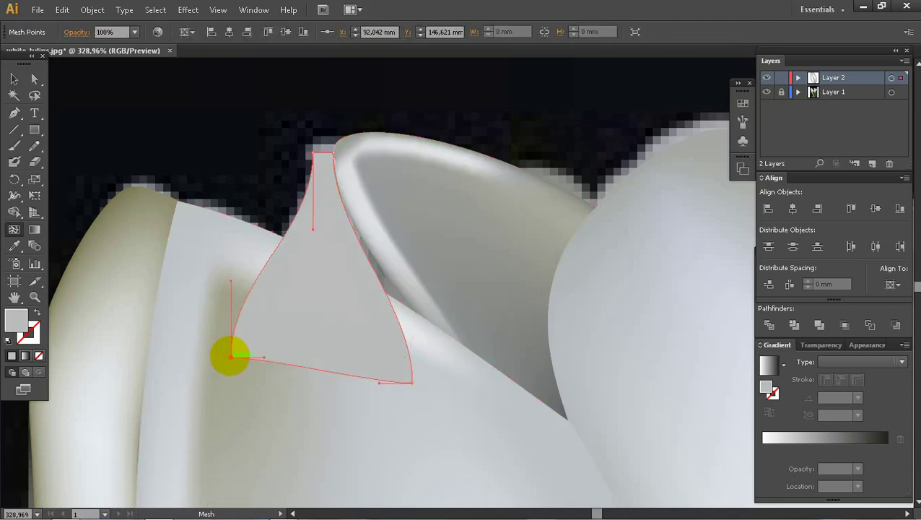
{"action": "left_click_drag", "start_coordinate": [412, 384], "coordinate": [451, 383]}
{"action": "key", "text": "ctrl+y"}
{"action": "key", "text": "z"}
{"action": "left_click_drag", "start_coordinate": [251, 96], "coordinate": [494, 286]}
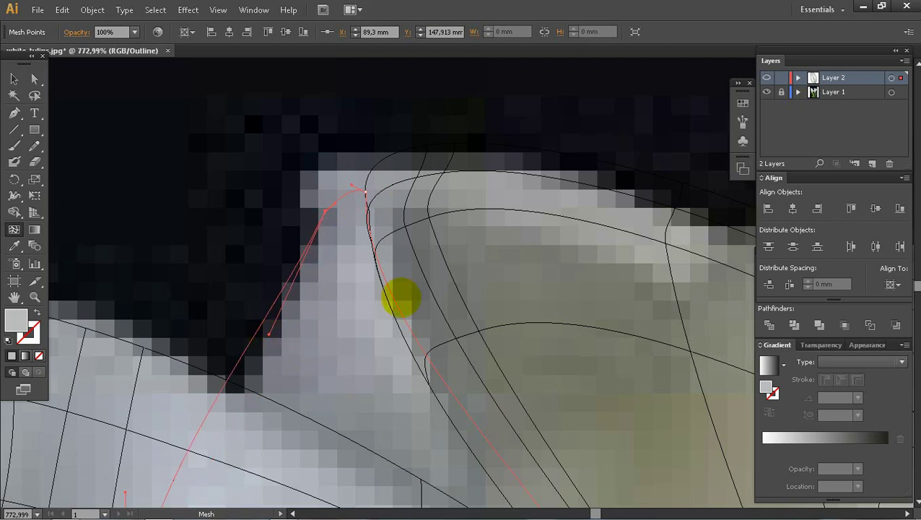
{"action": "key", "text": "ctrl+y"}
{"action": "left_click", "coordinate": [475, 370], "text": "alt"}
Add two mesh points down the middle of the fold's upper part, colour the lower one with a sampled light grey, and deselect.
{"action": "key", "text": "u"}
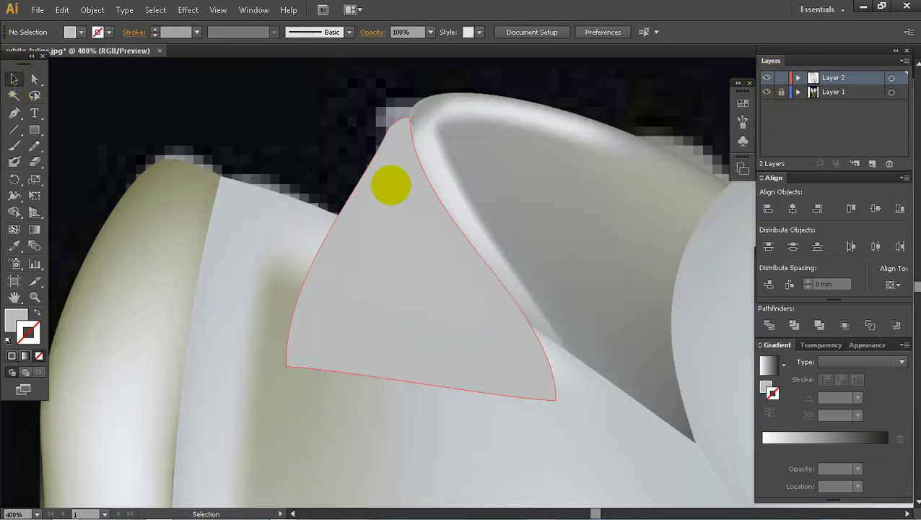
{"action": "left_click", "coordinate": [401, 169]}
{"action": "left_click", "coordinate": [409, 203]}
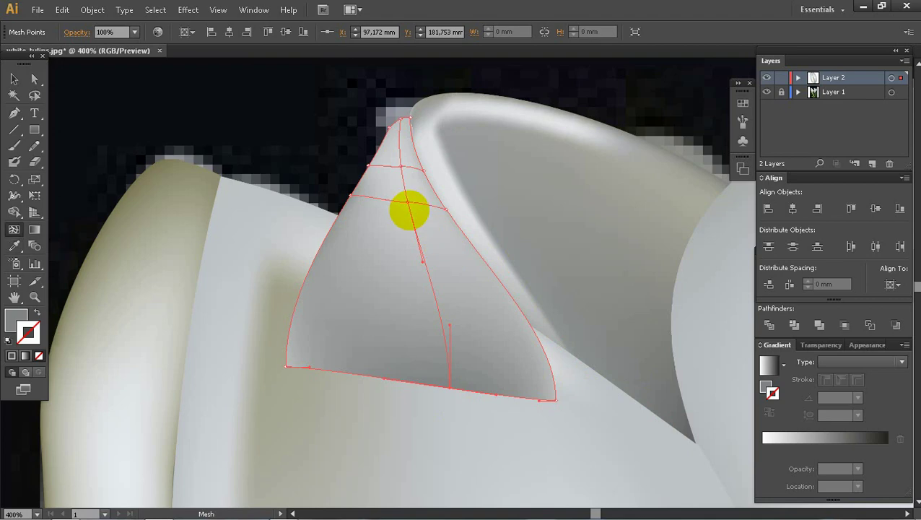
{"action": "key", "text": "i"}
{"action": "left_click", "coordinate": [429, 231]}
{"action": "left_click", "coordinate": [14, 78]}
{"action": "left_click", "coordinate": [324, 130]}
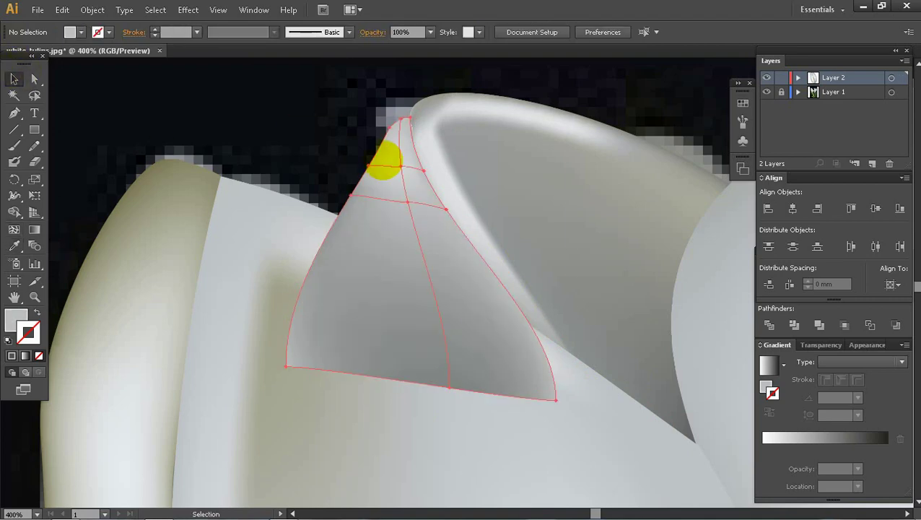
Send the fold mesh of the back petal behind the front petal and the rim, and deselect it.
{"action": "left_click_drag", "start_coordinate": [389, 165], "coordinate": [400, 154]}
{"action": "left_click", "coordinate": [339, 123]}
{"action": "left_click", "coordinate": [498, 192]}
{"action": "right_click", "coordinate": [433, 220]}
{"action": "mouse_move", "coordinate": [470, 298]}
{"action": "left_click", "coordinate": [606, 342]}
{"action": "left_click", "coordinate": [642, 93]}
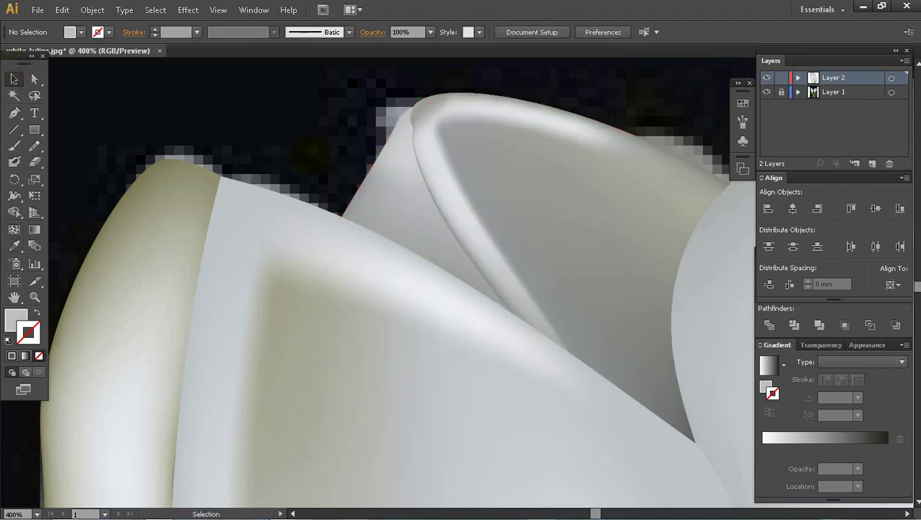
Compare the shading of the drawn petals with the photo at different magnifications, switching the layers' visibility.
{"action": "key", "text": "z"}
{"action": "left_click", "coordinate": [588, 257], "text": "alt"}
{"action": "left_click", "coordinate": [588, 257], "text": "alt"}
{"action": "left_click", "coordinate": [766, 91]}
{"action": "left_click", "coordinate": [470, 348], "text": "alt"}
{"action": "left_click", "coordinate": [438, 311], "text": "alt"}
{"action": "left_click", "coordinate": [437, 311], "text": "alt"}
{"action": "left_click_drag", "start_coordinate": [291, 133], "coordinate": [462, 355]}
{"action": "left_click_drag", "start_coordinate": [280, 131], "coordinate": [634, 379]}
{"action": "left_click", "coordinate": [15, 78]}
{"action": "left_click", "coordinate": [766, 91]}
{"action": "left_click", "coordinate": [766, 78]}
{"action": "left_click", "coordinate": [767, 77]}
Select the front petal mesh and recolour a point on its outer edge at mid height with a tone sampled beside it.
{"action": "left_click", "coordinate": [277, 231]}
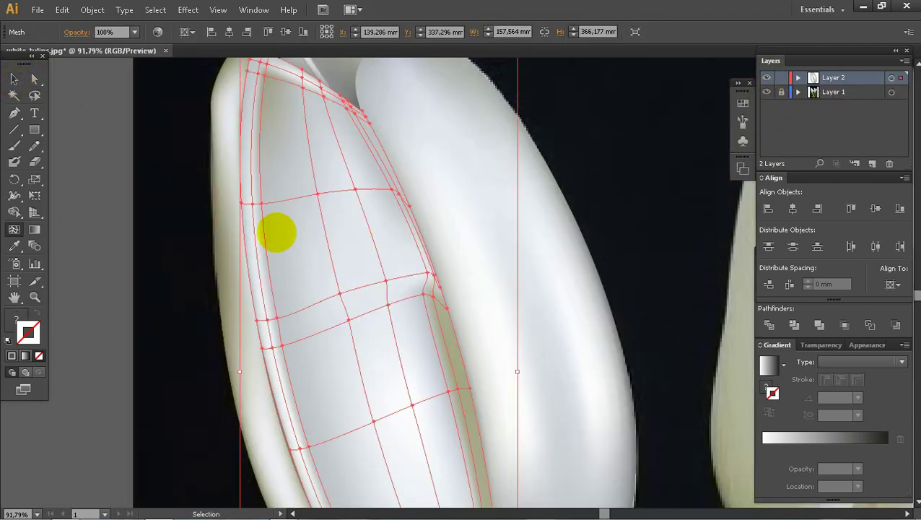
{"action": "key", "text": "i"}
{"action": "key", "text": "u"}
{"action": "left_click", "coordinate": [299, 448]}
{"action": "key", "text": "i"}
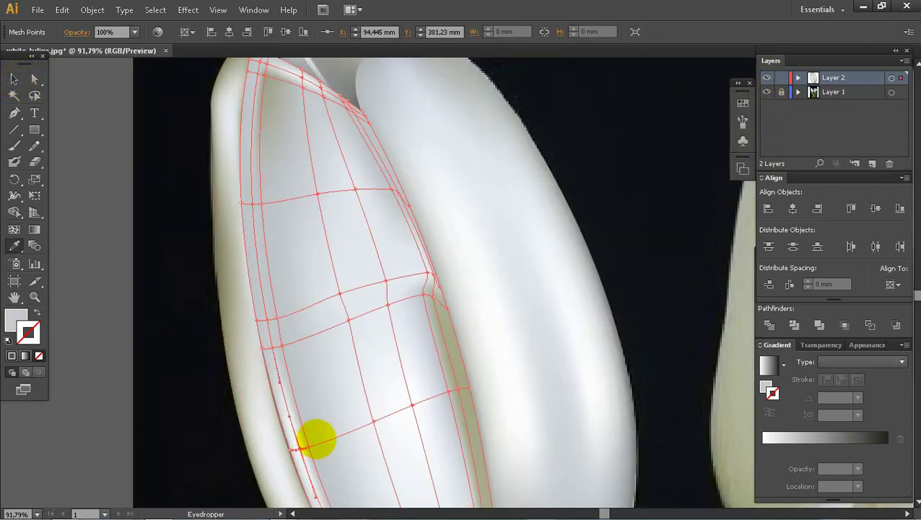
{"action": "left_click", "coordinate": [315, 438]}
Recolour the mesh point inside the front petal's top outer corner with a sampled light grey and deselect the mesh.
{"action": "key", "text": "u"}
{"action": "left_click", "coordinate": [257, 74]}
{"action": "key", "text": "i"}
{"action": "left_click", "coordinate": [286, 99]}
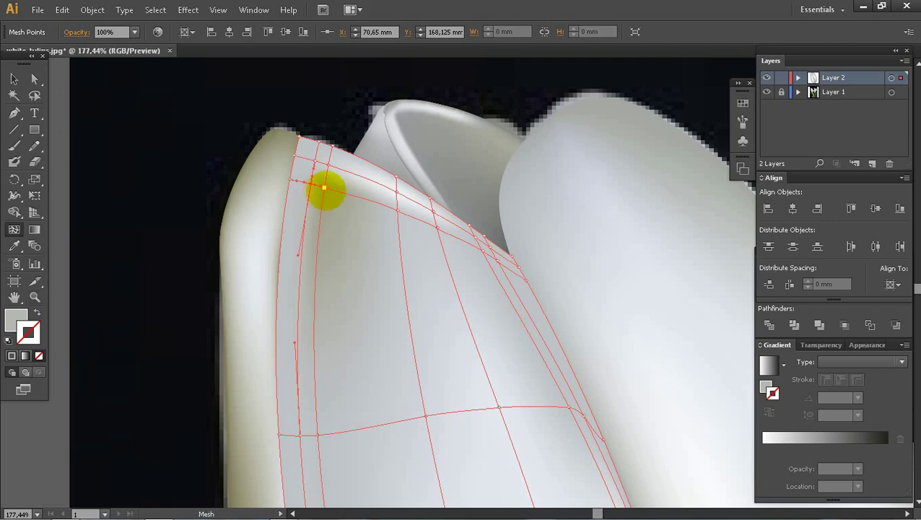
{"action": "key", "text": "i"}
{"action": "left_click", "coordinate": [392, 195]}
{"action": "left_click", "coordinate": [338, 199]}
{"action": "left_click", "coordinate": [318, 185]}
{"action": "key", "text": "z"}
{"action": "left_click", "coordinate": [490, 356], "text": "alt"}
{"action": "left_click", "coordinate": [490, 356], "text": "alt"}
{"action": "left_click", "coordinate": [259, 188], "text": "ctrl"}
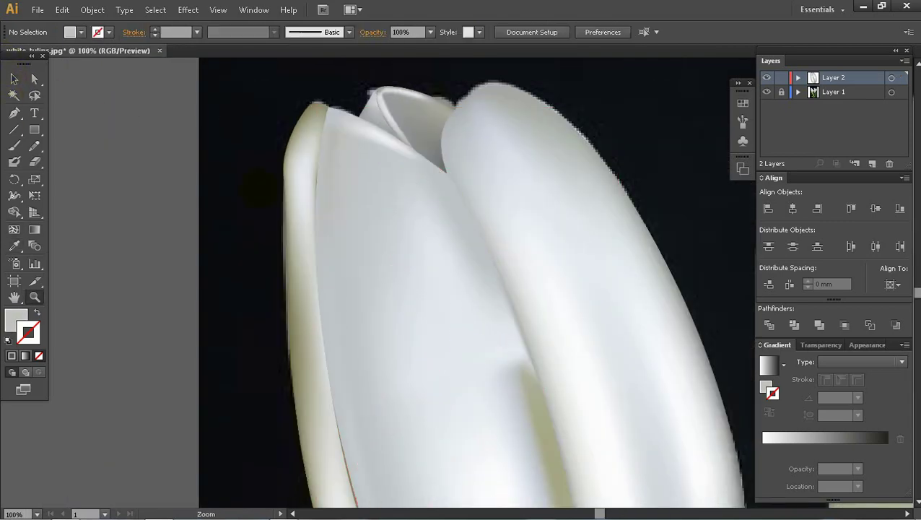
Colour a mesh point in the middle of the front petal with a near-white sampled from the neighbouring petal.
{"action": "left_click", "coordinate": [314, 206], "text": "alt"}
{"action": "left_click_drag", "start_coordinate": [223, 126], "coordinate": [612, 414]}
{"action": "left_click", "coordinate": [345, 199]}
{"action": "key", "text": "u"}
{"action": "left_click", "coordinate": [325, 191]}
{"action": "key", "text": "i"}
{"action": "left_click", "coordinate": [108, 223]}
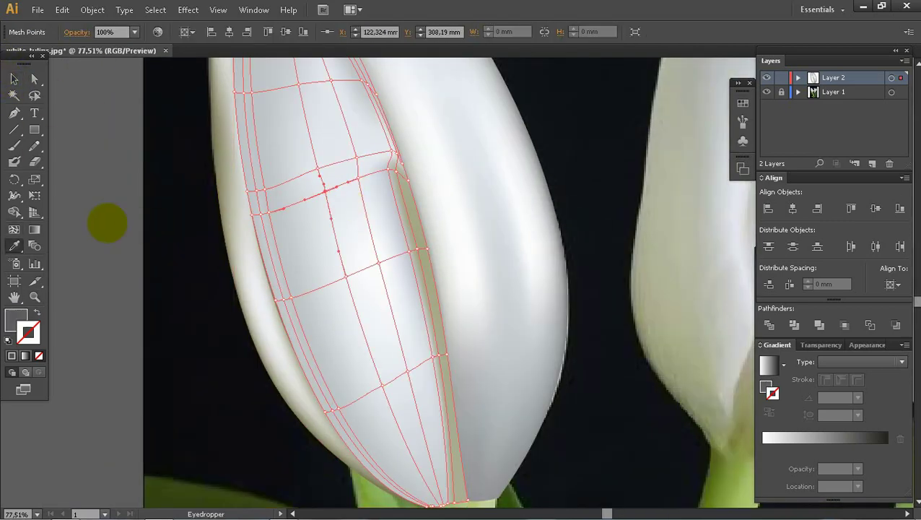
{"action": "left_click", "coordinate": [444, 184]}
{"action": "left_click", "coordinate": [473, 276]}
Brighten the next two mesh points up the same column with near-white tones sampled from the neighbouring petal and deselect.
{"action": "key", "text": "u"}
{"action": "left_click", "coordinate": [319, 169]}
{"action": "key", "text": "i"}
{"action": "left_click", "coordinate": [472, 274]}
{"action": "key", "text": "u"}
{"action": "key", "text": "i"}
{"action": "left_click", "coordinate": [298, 85]}
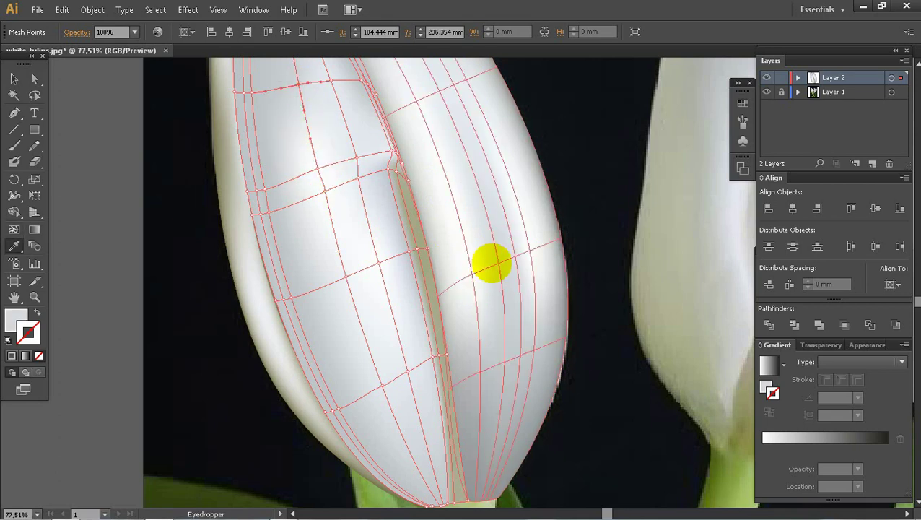
{"action": "left_click", "coordinate": [489, 265]}
{"action": "left_click", "coordinate": [73, 130], "text": "ctrl"}
Colour a mesh point low along the front petal's outer edge grey and deselect the mesh.
{"action": "key", "text": "z"}
{"action": "left_click", "coordinate": [492, 310], "text": "alt"}
{"action": "left_click", "coordinate": [492, 311], "text": "alt"}
{"action": "left_click", "coordinate": [492, 310], "text": "alt"}
{"action": "left_click_drag", "start_coordinate": [256, 108], "coordinate": [613, 358]}
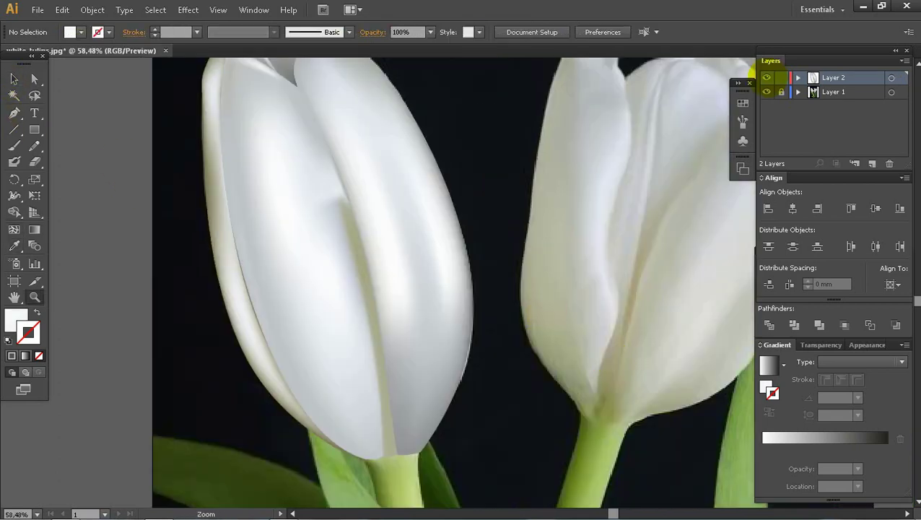
{"action": "left_click_drag", "start_coordinate": [221, 208], "coordinate": [597, 466]}
{"action": "left_click_drag", "start_coordinate": [386, 353], "coordinate": [339, 264]}
{"action": "key", "text": "v"}
{"action": "left_click", "coordinate": [339, 265]}
{"action": "key", "text": "u"}
{"action": "left_click", "coordinate": [209, 286]}
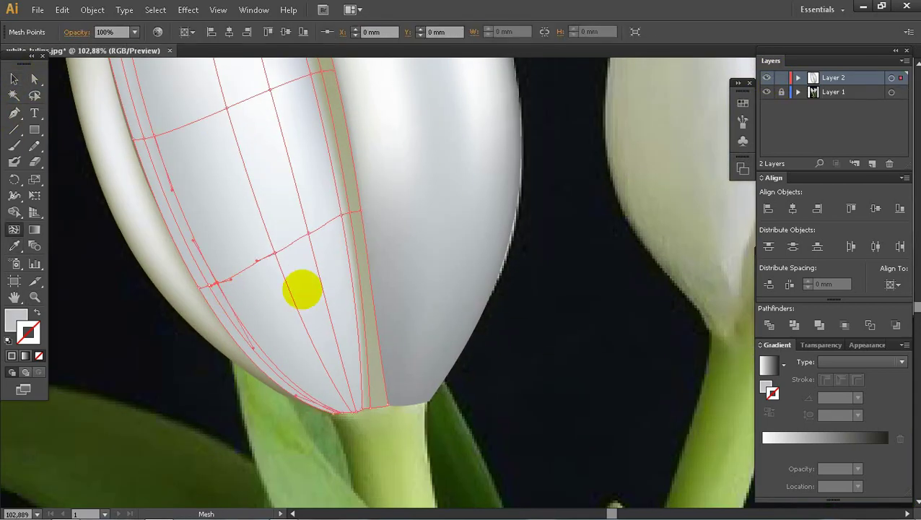
{"action": "key", "text": "a"}
{"action": "left_click", "coordinate": [311, 433]}
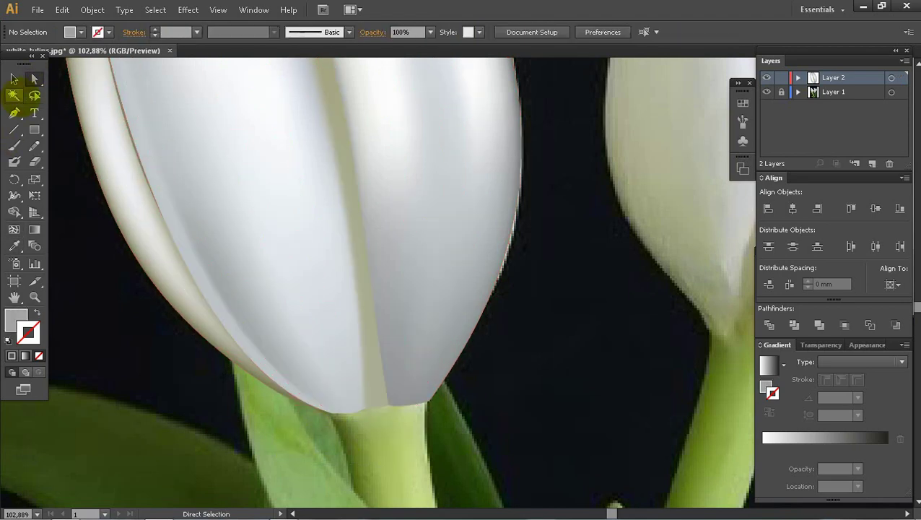
Isolate the front petal mesh, select the mesh points at its base, and colour them with a grey sampled from the adjacent petal.
{"action": "left_click", "coordinate": [13, 79]}
{"action": "double_click", "coordinate": [232, 232]}
{"action": "left_click", "coordinate": [35, 79]}
{"action": "left_click_drag", "start_coordinate": [294, 460], "coordinate": [396, 389]}
{"action": "key", "text": "i"}
{"action": "left_click", "coordinate": [415, 393]}
Colour the lower mesh point beside the olive strip with a grey sampled from the adjacent petal and exit isolation mode.
{"action": "key", "text": "u"}
{"action": "left_click", "coordinate": [342, 215]}
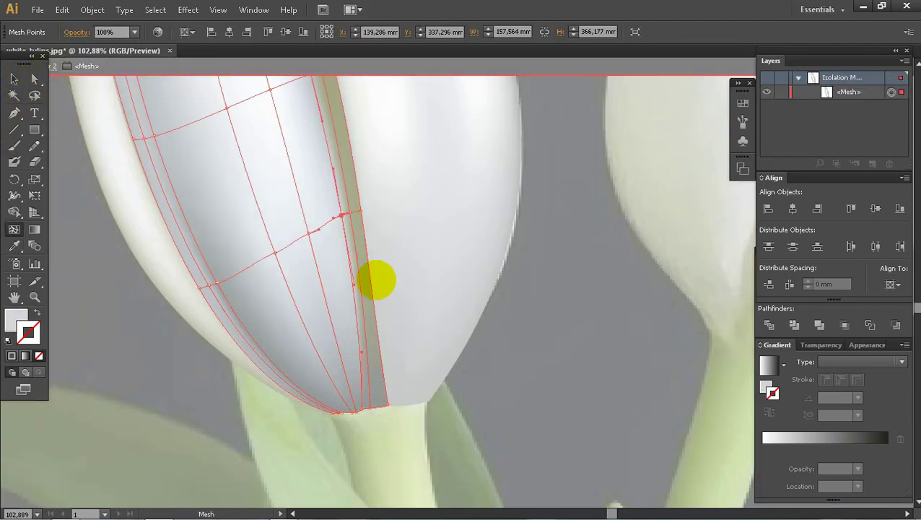
{"action": "key", "text": "i"}
{"action": "left_click", "coordinate": [406, 384]}
{"action": "left_click", "coordinate": [525, 70]}
{"action": "left_click", "coordinate": [13, 78]}
{"action": "left_click", "coordinate": [150, 276]}
In outline view, draw a tall rectangle over the outer petal of the second tulip, on its side nearest the first tulip.
{"action": "key", "text": "z"}
{"action": "left_click", "coordinate": [473, 277], "text": "alt"}
{"action": "left_click", "coordinate": [474, 277], "text": "alt"}
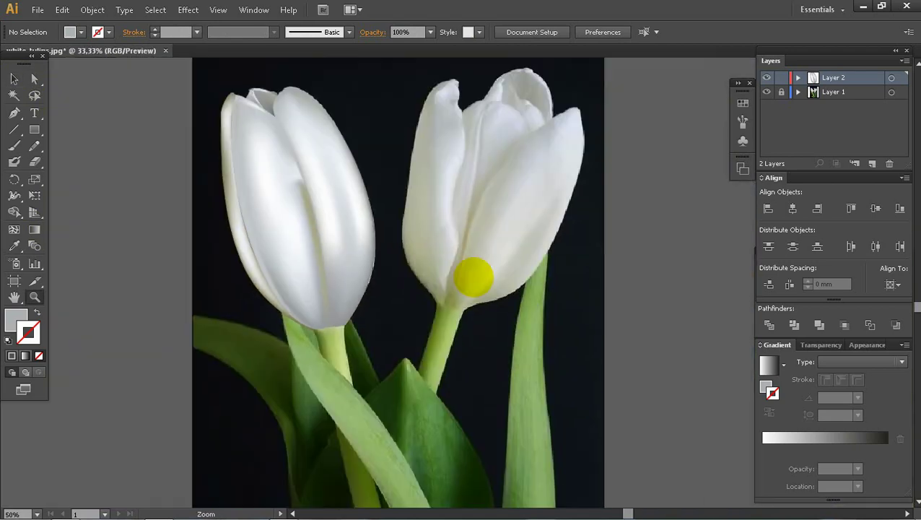
{"action": "left_click", "coordinate": [472, 259], "text": "alt"}
{"action": "mouse_move", "coordinate": [386, 106]}
{"action": "left_mouse_down"}
{"action": "mouse_move", "coordinate": [527, 310]}
{"action": "mouse_move", "coordinate": [523, 206]}
{"action": "mouse_move", "coordinate": [474, 435]}
{"action": "left_mouse_up"}
{"action": "key", "text": "m"}
{"action": "key", "text": "ctrl+y"}
{"action": "left_click_drag", "start_coordinate": [486, 187], "coordinate": [530, 260]}
{"action": "key", "text": "z"}
{"action": "left_click_drag", "start_coordinate": [447, 109], "coordinate": [599, 283]}
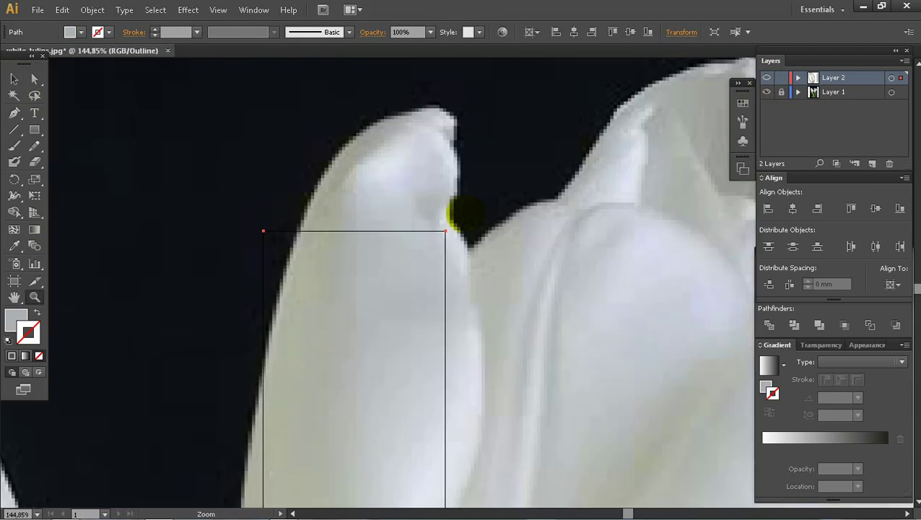
Stretch the rectangle up to the petal's tip, turn it into a gradient mesh, and move its upper corners onto the tip.
{"action": "left_click", "coordinate": [14, 78]}
{"action": "left_click_drag", "start_coordinate": [355, 231], "coordinate": [355, 117]}
{"action": "key", "text": "u"}
{"action": "left_click_drag", "start_coordinate": [444, 118], "coordinate": [422, 103]}
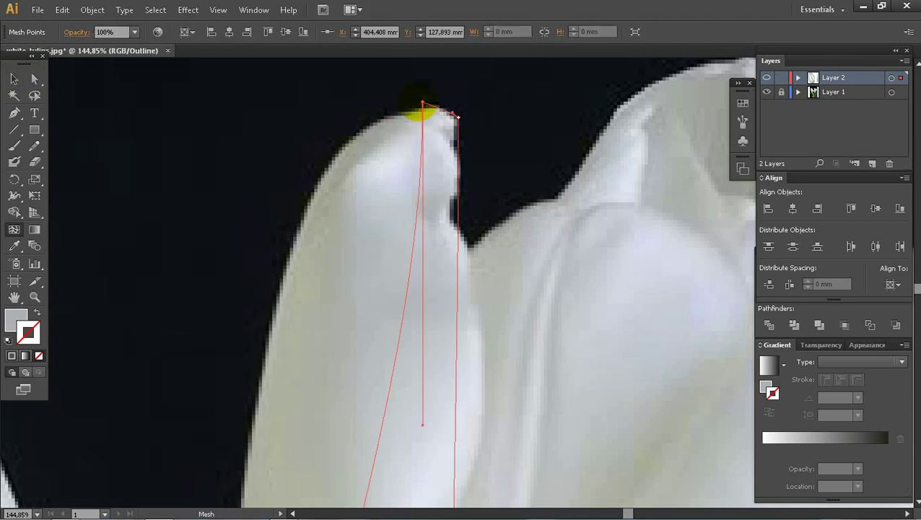
Refine the mesh's tip corner and fit its lower corners and outer edge to the petal's base and outline.
{"action": "key", "text": "z"}
{"action": "left_click_drag", "start_coordinate": [407, 99], "coordinate": [460, 148]}
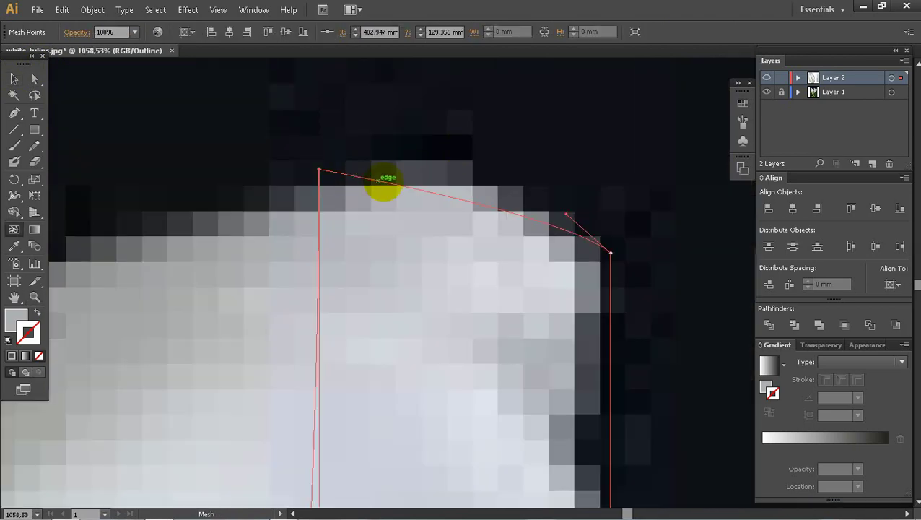
{"action": "key", "text": "ctrl+0"}
{"action": "key", "text": "z"}
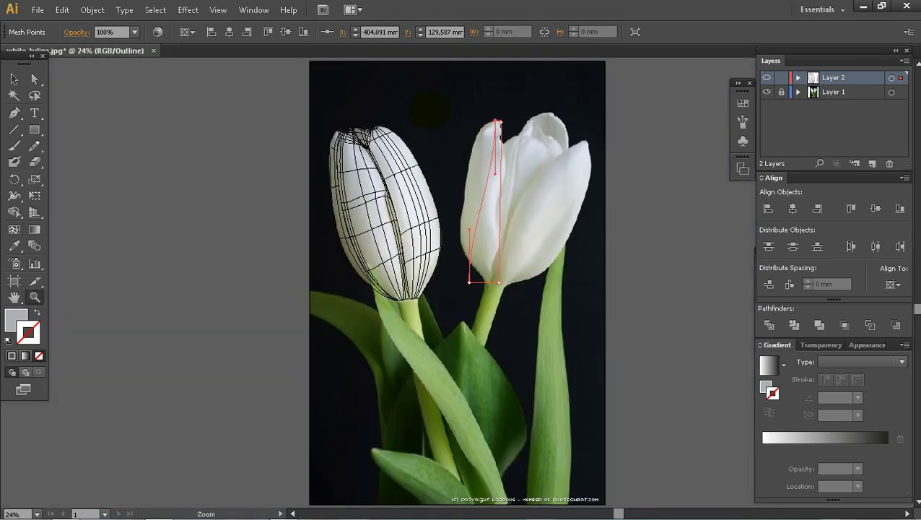
{"action": "left_click_drag", "start_coordinate": [427, 109], "coordinate": [589, 251]}
{"action": "key", "text": "u"}
{"action": "left_click_drag", "start_coordinate": [406, 303], "coordinate": [345, 289]}
{"action": "scroll", "coordinate": [367, 300], "scroll_direction": "down", "scroll_amount": 4}
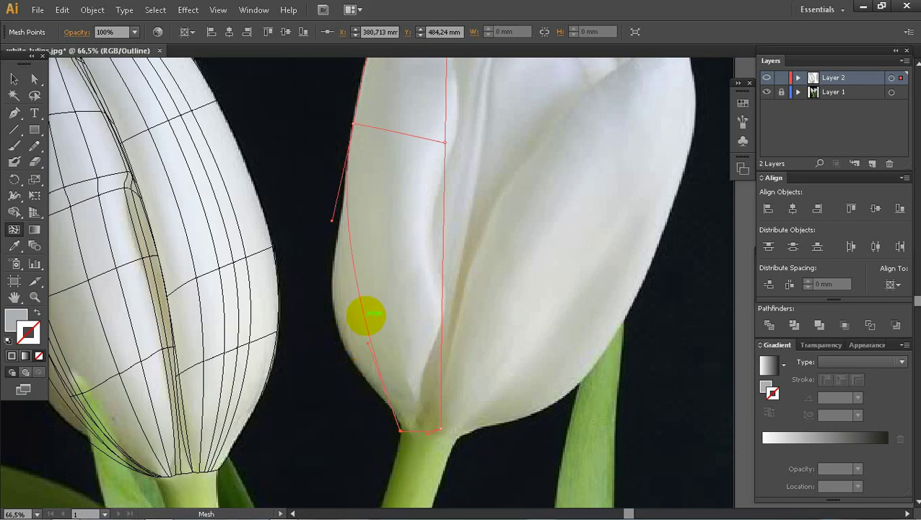
Fit the outer edge with crosswise mesh lines and bend the inner edge along the petal's wavy contour.
{"action": "scroll", "coordinate": [506, 273], "scroll_direction": "up", "scroll_amount": 3}
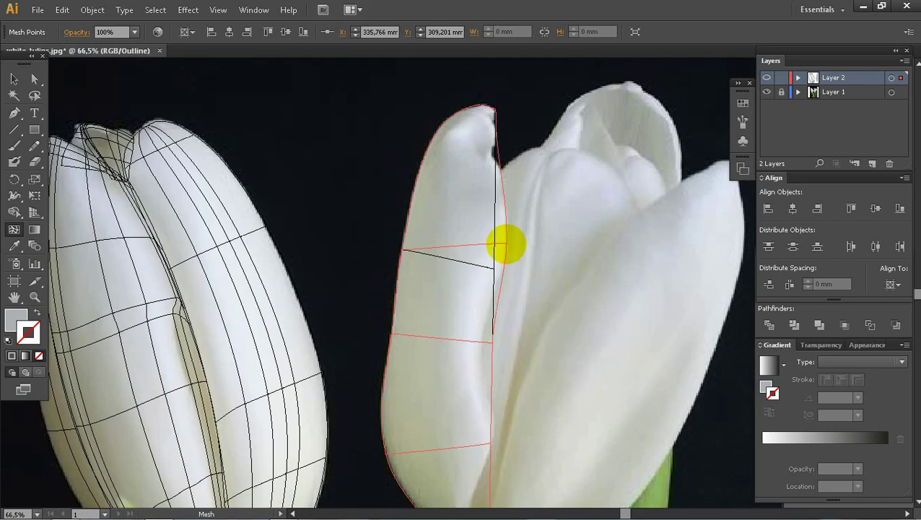
{"action": "left_click_drag", "start_coordinate": [478, 342], "coordinate": [478, 342]}
{"action": "left_click_drag", "start_coordinate": [489, 441], "coordinate": [485, 181]}
{"action": "left_click_drag", "start_coordinate": [487, 182], "coordinate": [476, 181]}
{"action": "left_click_drag", "start_coordinate": [486, 395], "coordinate": [460, 375]}
{"action": "left_click_drag", "start_coordinate": [498, 86], "coordinate": [499, 411]}
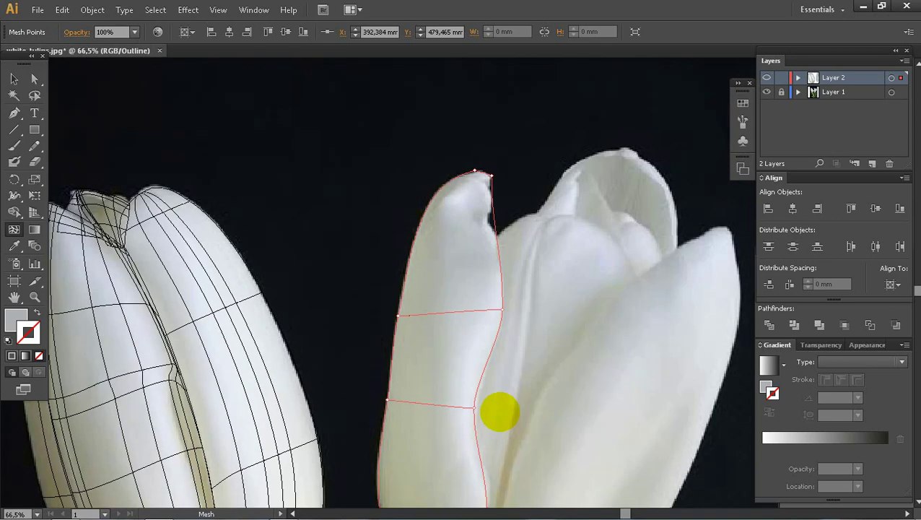
Add two crosswise mesh lines near the petal's tip and shape the inner edge around the notch below it.
{"action": "key", "text": "z"}
{"action": "left_click_drag", "start_coordinate": [416, 169], "coordinate": [583, 298]}
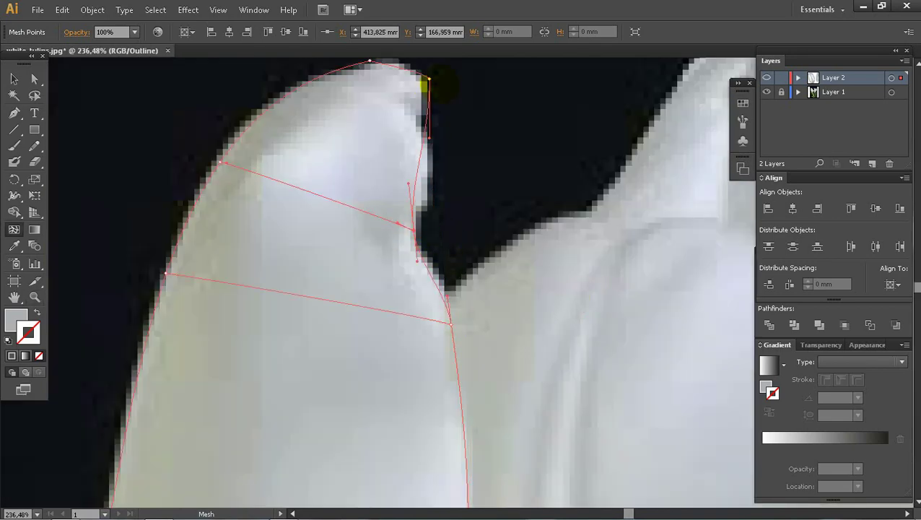
{"action": "key", "text": "z"}
{"action": "left_click", "coordinate": [418, 365], "text": "alt"}
{"action": "left_click", "coordinate": [417, 365], "text": "alt"}
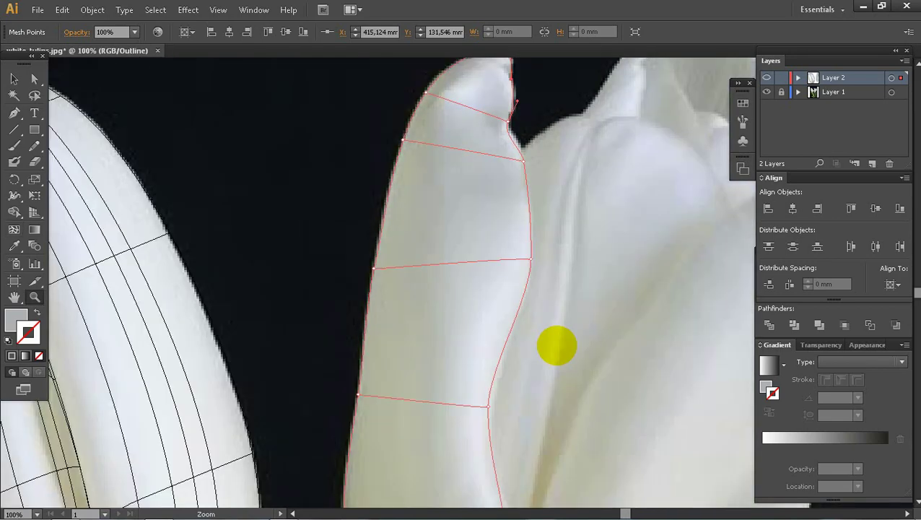
Add two lengthwise mesh lines to the petal, one down its middle and one just inside its inner edge.
{"action": "left_click", "coordinate": [556, 350], "text": "alt"}
{"action": "left_click", "coordinate": [555, 350], "text": "alt"}
{"action": "left_click_drag", "start_coordinate": [251, 115], "coordinate": [447, 296]}
{"action": "key", "text": "u"}
{"action": "left_click", "coordinate": [315, 321]}
{"action": "left_click", "coordinate": [383, 274]}
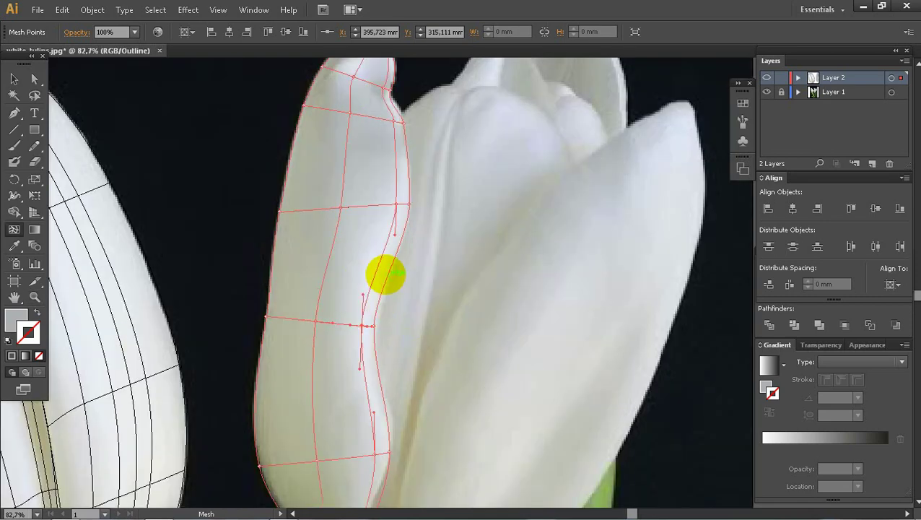
Colour the mid-height and lower mesh points on the line inside the petal's inner edge with near-white tones from the photo.
{"action": "left_click", "coordinate": [766, 77], "text": "ctrl"}
{"action": "left_click", "coordinate": [766, 77], "text": "ctrl"}
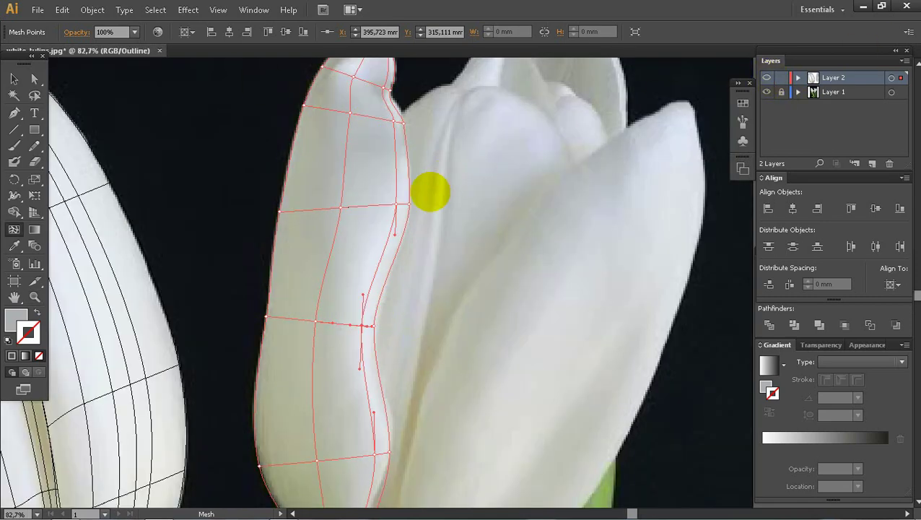
{"action": "double_click", "coordinate": [24, 316]}
{"action": "left_click_drag", "start_coordinate": [506, 155], "coordinate": [482, 131]}
{"action": "left_click", "coordinate": [828, 142]}
{"action": "left_click", "coordinate": [528, 248]}
{"action": "left_click", "coordinate": [362, 325]}
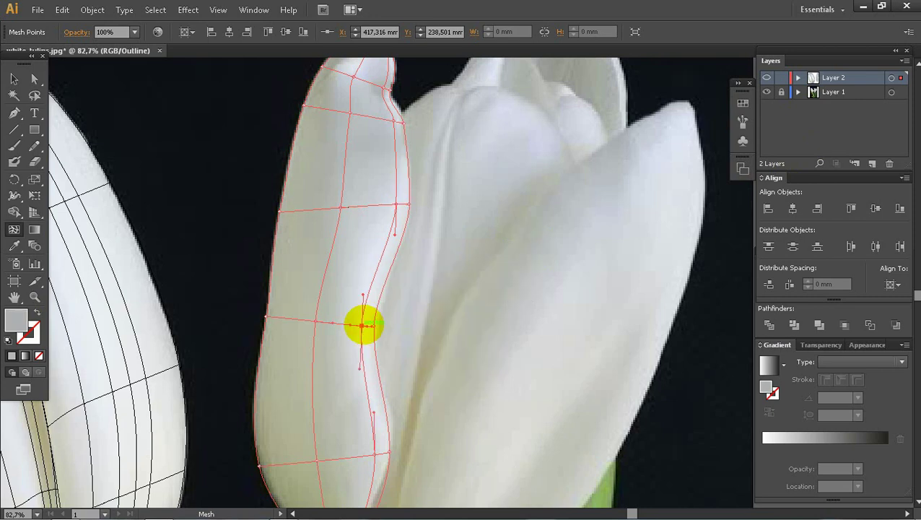
{"action": "key", "text": "i"}
{"action": "left_click", "coordinate": [366, 286]}
{"action": "left_click", "coordinate": [374, 453], "text": "ctrl"}
{"action": "left_click", "coordinate": [392, 302]}
Hide the photo layer, show the petals in preview mode, and select the new petal mesh.
{"action": "left_click", "coordinate": [767, 77]}
{"action": "left_click", "coordinate": [767, 91]}
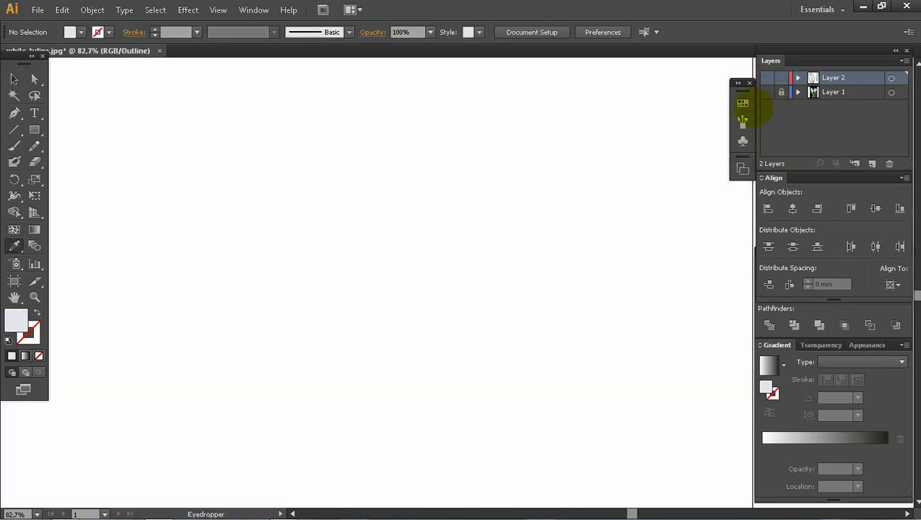
{"action": "key", "text": "z"}
{"action": "left_click", "coordinate": [767, 77]}
{"action": "left_click", "coordinate": [766, 77], "text": "ctrl"}
{"action": "key", "text": "ctrl+0"}
{"action": "left_click_drag", "start_coordinate": [338, 174], "coordinate": [537, 315]}
{"action": "left_click", "coordinate": [16, 79]}
{"action": "left_click", "coordinate": [463, 222]}
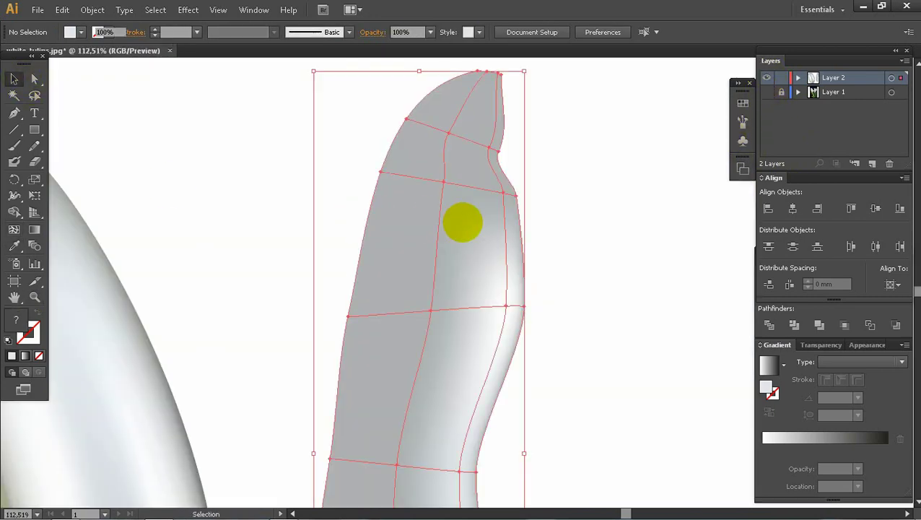
Colour the two upper mesh points inside the petal's inner edge with near-white tones sampled from the bright area below them.
{"action": "key", "text": "a"}
{"action": "left_click", "coordinate": [503, 193]}
{"action": "key", "text": "i"}
{"action": "left_click", "coordinate": [499, 231]}
{"action": "key", "text": "u"}
{"action": "left_click", "coordinate": [489, 147]}
{"action": "key", "text": "i"}
{"action": "left_click", "coordinate": [502, 245]}
{"action": "left_click", "coordinate": [503, 193], "text": "ctrl"}
{"action": "left_click", "coordinate": [504, 259]}
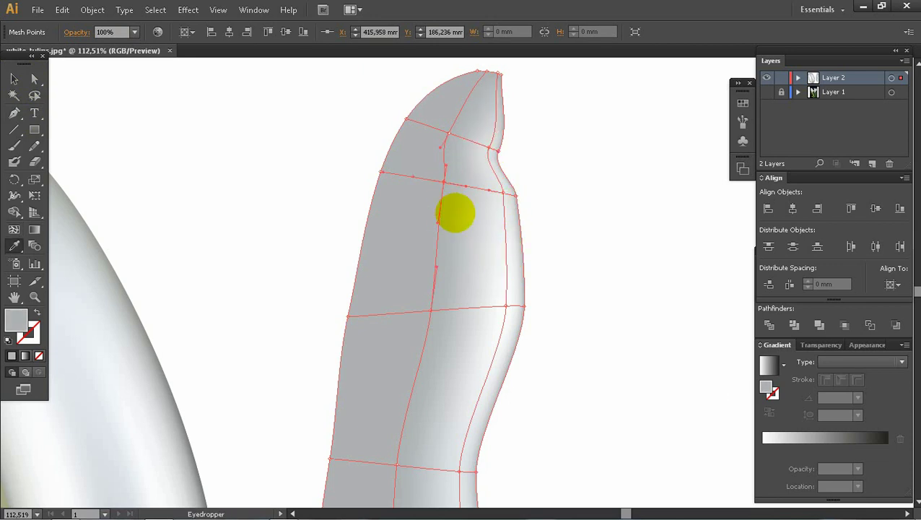
Colour the lower mesh points on the petal's middle line with sampled light greys and add a lengthwise line near its outer edge.
{"action": "scroll", "coordinate": [451, 213], "scroll_direction": "down", "scroll_amount": 3}
{"action": "key", "text": "u"}
{"action": "left_click", "coordinate": [412, 205]}
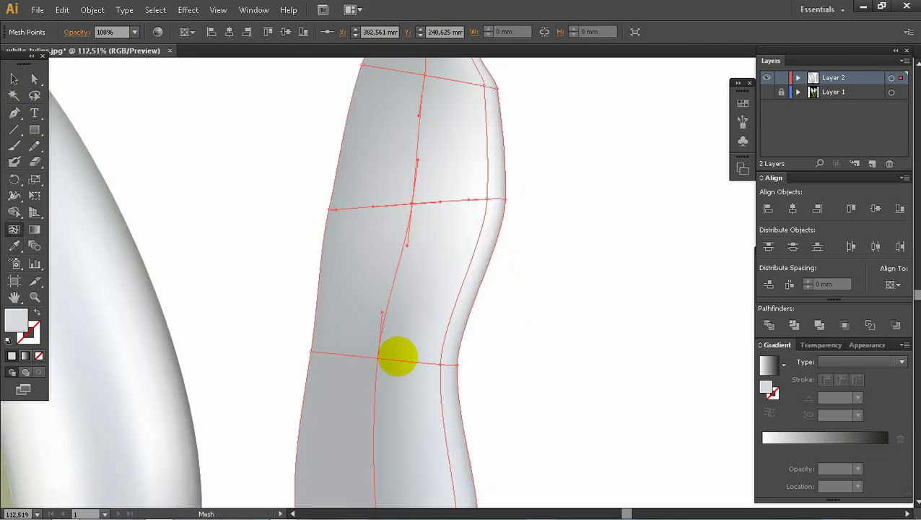
{"action": "left_click", "coordinate": [378, 357]}
{"action": "key", "text": "i"}
{"action": "left_click", "coordinate": [427, 345]}
{"action": "left_click_drag", "start_coordinate": [420, 374], "coordinate": [392, 190]}
{"action": "key", "text": "u"}
{"action": "left_click", "coordinate": [351, 363]}
{"action": "key", "text": "i"}
{"action": "left_click", "coordinate": [394, 357]}
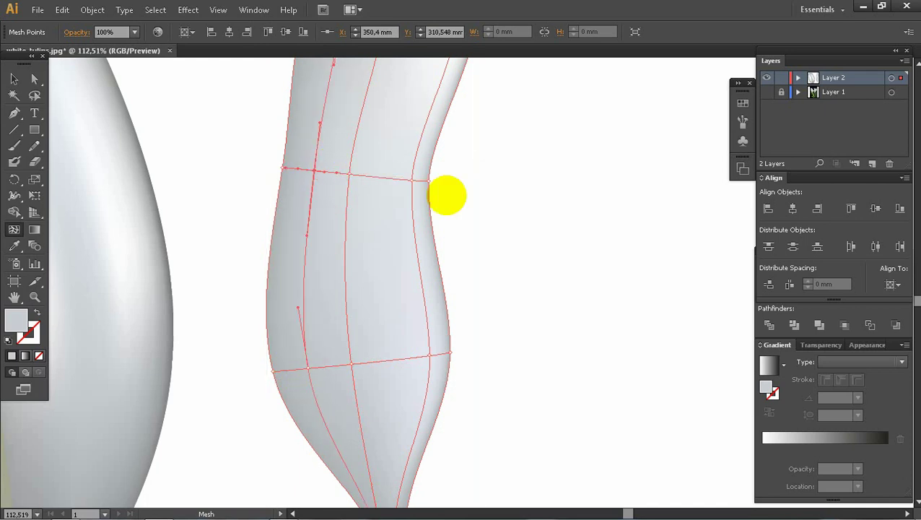
Deselect the petal and examine its shading beside the finished tulip.
{"action": "key", "text": "z"}
{"action": "left_click", "coordinate": [456, 242], "text": "alt"}
{"action": "left_click", "coordinate": [456, 242], "text": "alt"}
{"action": "left_click", "coordinate": [15, 80]}
{"action": "left_click", "coordinate": [486, 359]}
{"action": "key", "text": "z"}
{"action": "left_click", "coordinate": [466, 345], "text": "alt"}
{"action": "left_click_drag", "start_coordinate": [294, 109], "coordinate": [599, 325]}
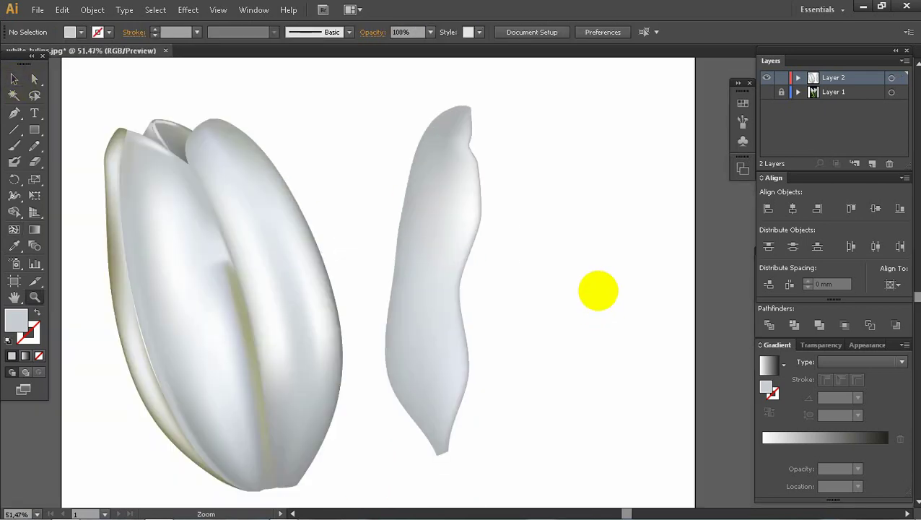
Show the photo layer, draw a tall rectangle over the second tulip, and rotate it to lie along the right-hand petal.
{"action": "left_click", "coordinate": [766, 92]}
{"action": "key", "text": "m"}
{"action": "left_click_drag", "start_coordinate": [473, 190], "coordinate": [582, 474]}
{"action": "left_click", "coordinate": [14, 79]}
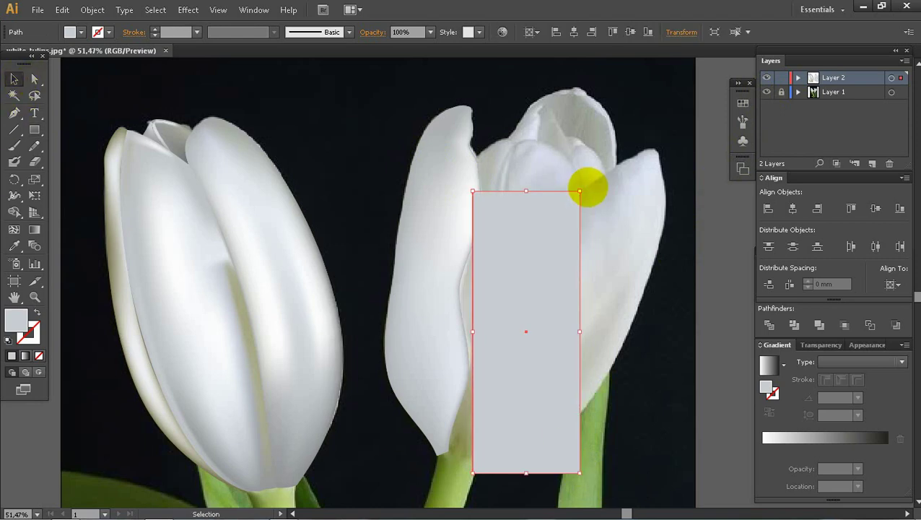
{"action": "left_click_drag", "start_coordinate": [587, 187], "coordinate": [648, 240]}
{"action": "left_click_drag", "start_coordinate": [623, 249], "coordinate": [677, 207]}
Display the petals as outlines, add a crosswise mesh line to the rectangle, and fit its upper part to the petal's tip.
{"action": "left_click", "coordinate": [767, 79], "text": "ctrl"}
{"action": "key", "text": "z"}
{"action": "left_click_drag", "start_coordinate": [491, 91], "coordinate": [734, 284]}
{"action": "left_click_drag", "start_coordinate": [590, 384], "coordinate": [538, 335]}
{"action": "key", "text": "u"}
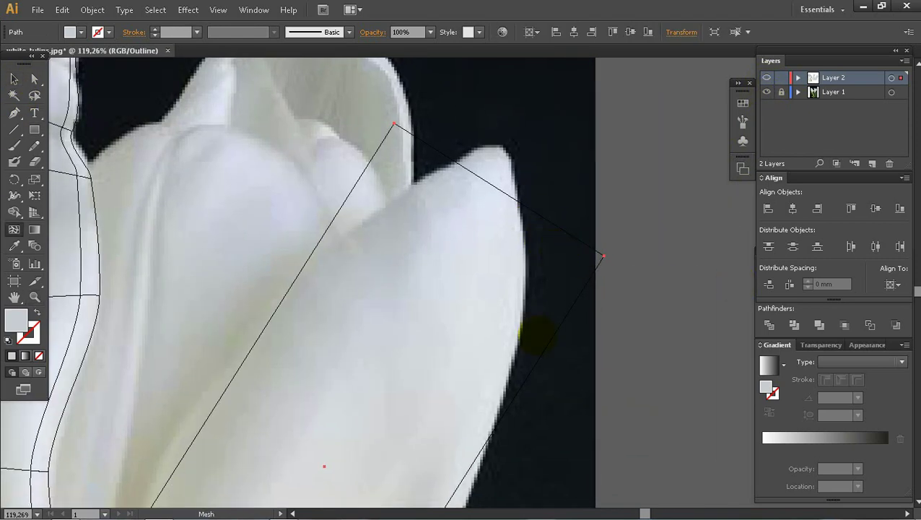
{"action": "left_click", "coordinate": [493, 429]}
{"action": "left_click_drag", "start_coordinate": [603, 256], "coordinate": [557, 193]}
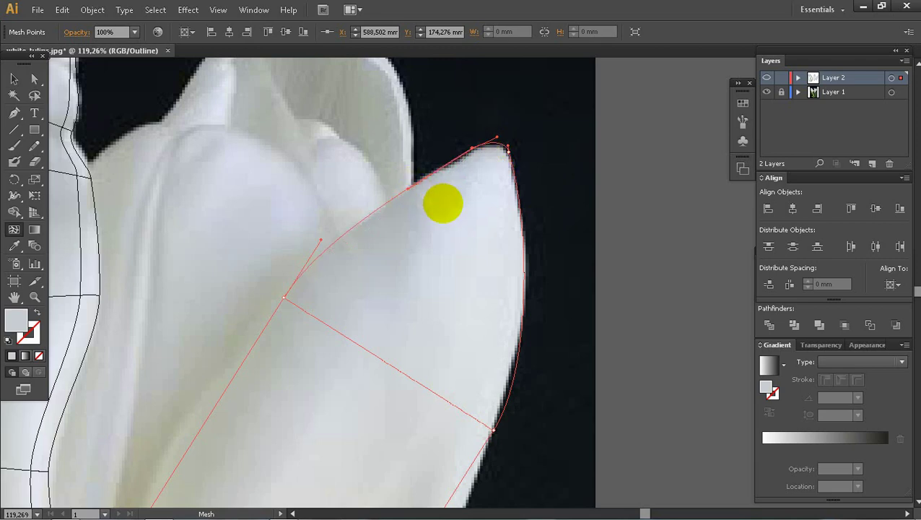
{"action": "left_click_drag", "start_coordinate": [383, 282], "coordinate": [459, 187]}
{"action": "left_click_drag", "start_coordinate": [363, 203], "coordinate": [335, 218]}
{"action": "left_click_drag", "start_coordinate": [372, 159], "coordinate": [384, 159]}
Fit the mesh's outer edge point and two bottom corners to the petal's outline and base, and curve its inner edge.
{"action": "left_click_drag", "start_coordinate": [461, 269], "coordinate": [446, 87]}
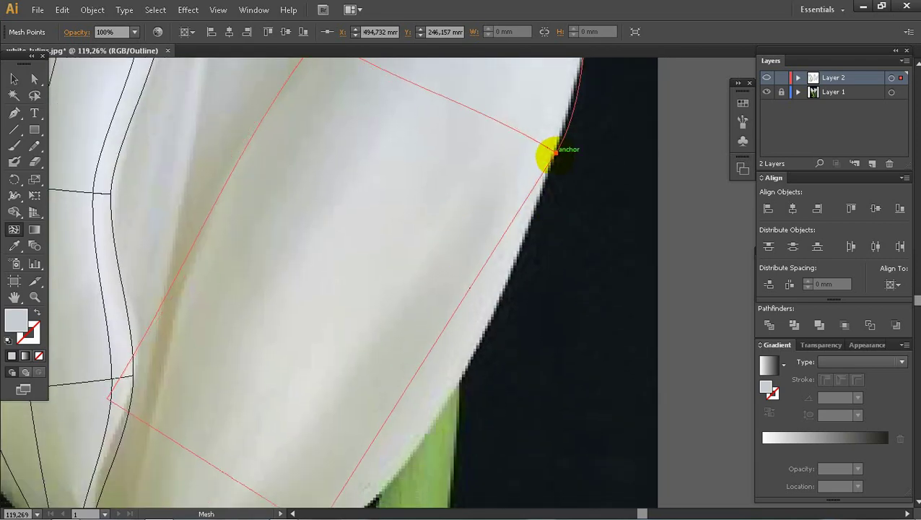
{"action": "left_click_drag", "start_coordinate": [555, 153], "coordinate": [555, 161]}
{"action": "left_click_drag", "start_coordinate": [473, 285], "coordinate": [499, 308]}
{"action": "left_click_drag", "start_coordinate": [501, 267], "coordinate": [493, 135]}
{"action": "left_click_drag", "start_coordinate": [312, 406], "coordinate": [333, 379]}
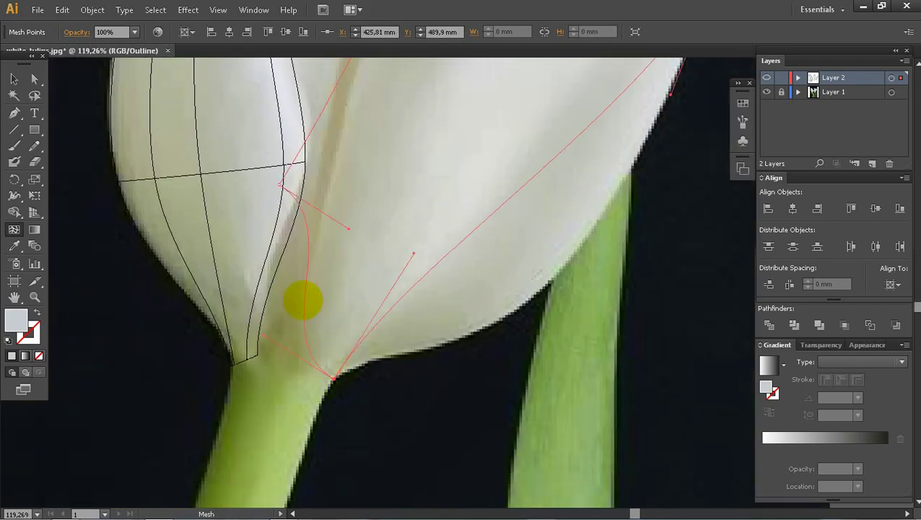
{"action": "left_click_drag", "start_coordinate": [303, 300], "coordinate": [341, 380]}
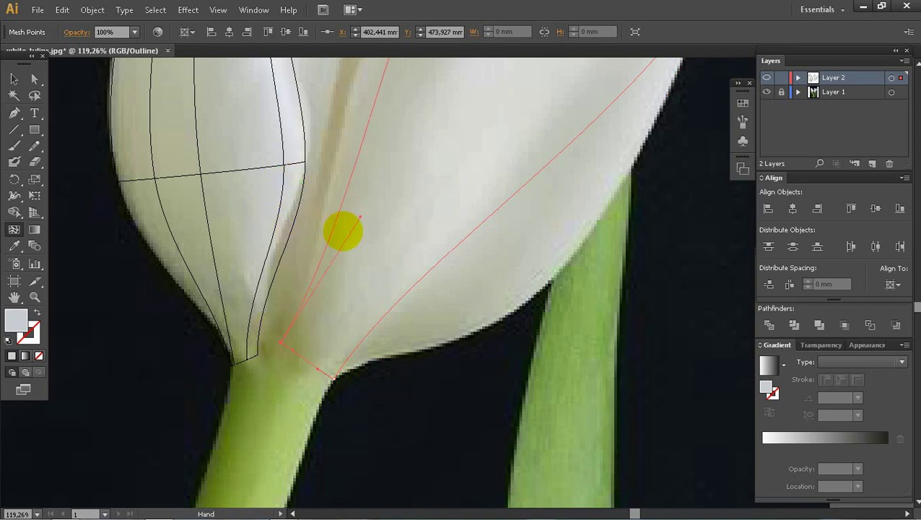
{"action": "left_click_drag", "start_coordinate": [343, 231], "coordinate": [374, 352]}
Add a crosswise mesh line across the petal's lower half and bend the outer edge to follow its rounded underside.
{"action": "left_click_drag", "start_coordinate": [392, 338], "coordinate": [354, 282]}
{"action": "left_click_drag", "start_coordinate": [395, 310], "coordinate": [358, 457]}
{"action": "left_click", "coordinate": [378, 265]}
{"action": "left_click_drag", "start_coordinate": [411, 187], "coordinate": [342, 78]}
{"action": "left_click_drag", "start_coordinate": [514, 282], "coordinate": [538, 329]}
{"action": "left_click_drag", "start_coordinate": [538, 341], "coordinate": [542, 178]}
{"action": "left_click_drag", "start_coordinate": [603, 121], "coordinate": [572, 101]}
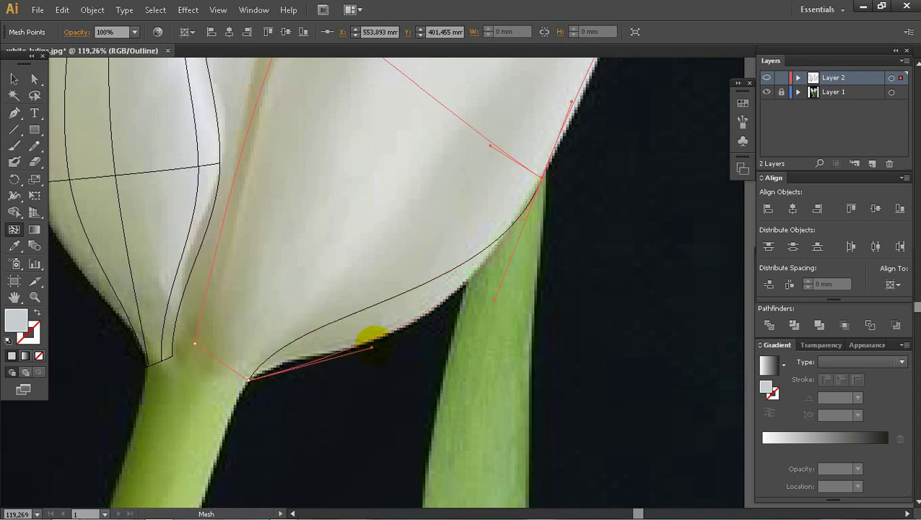
{"action": "left_click_drag", "start_coordinate": [373, 346], "coordinate": [381, 308]}
Add another crosswise mesh line near the petal's base and three lengthwise lines following the folds along its outer side.
{"action": "left_click", "coordinate": [402, 327]}
{"action": "left_click_drag", "start_coordinate": [449, 228], "coordinate": [472, 403]}
{"action": "left_click", "coordinate": [490, 298]}
{"action": "left_click_drag", "start_coordinate": [527, 289], "coordinate": [508, 370]}
{"action": "left_click_drag", "start_coordinate": [570, 164], "coordinate": [592, 179]}
{"action": "left_click_drag", "start_coordinate": [501, 305], "coordinate": [500, 164]}
{"action": "left_click_drag", "start_coordinate": [454, 232], "coordinate": [460, 237]}
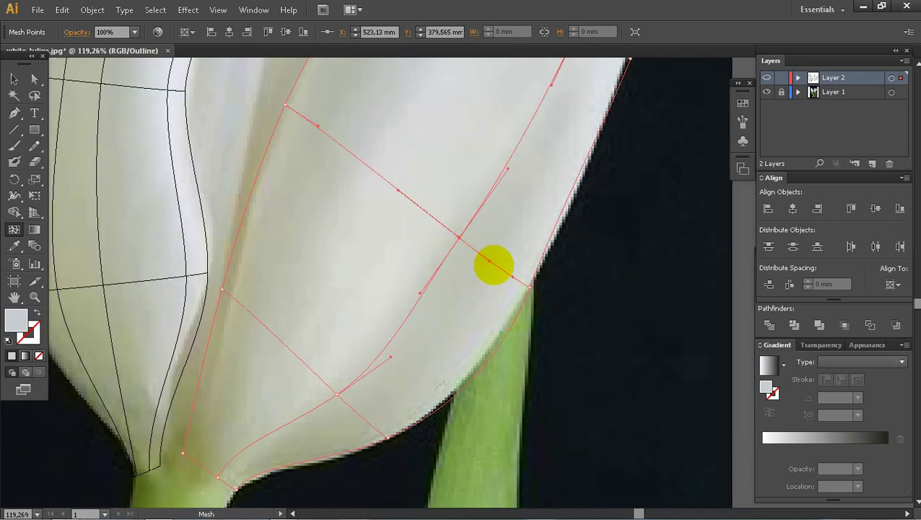
{"action": "left_click", "coordinate": [500, 268]}
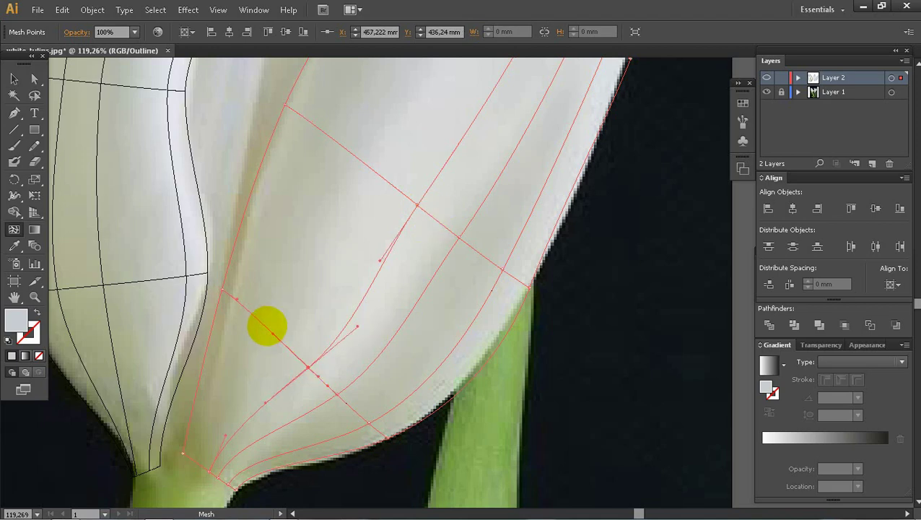
{"action": "left_click", "coordinate": [228, 294]}
Return the petals to preview mode and colour the two lower mesh points on the outermost inner line near-white.
{"action": "key", "text": "ctrl+y"}
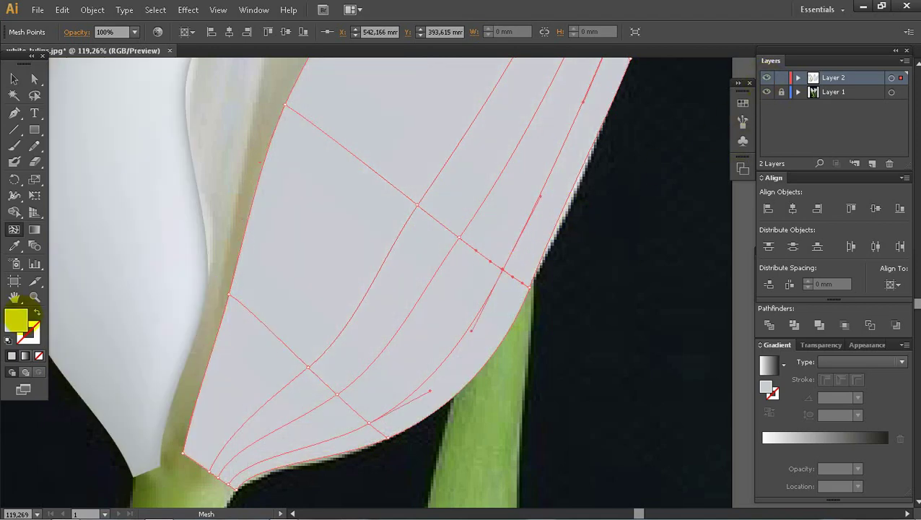
{"action": "double_click", "coordinate": [18, 317]}
{"action": "left_click", "coordinate": [506, 147]}
{"action": "left_click", "coordinate": [815, 141]}
{"action": "left_click", "coordinate": [369, 423]}
{"action": "key", "text": "i"}
{"action": "left_click", "coordinate": [492, 292]}
Shade the lower mesh points along the fold line grey and colour those on the adjacent inner line near-white.
{"action": "key", "text": "u"}
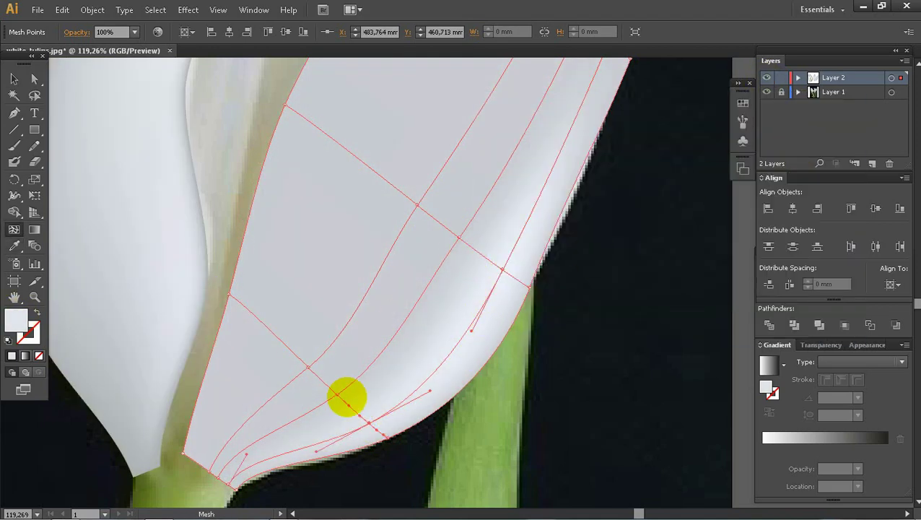
{"action": "double_click", "coordinate": [21, 322]}
{"action": "left_click", "coordinate": [688, 291]}
{"action": "left_click_drag", "start_coordinate": [505, 228], "coordinate": [507, 216]}
{"action": "left_click", "coordinate": [814, 143]}
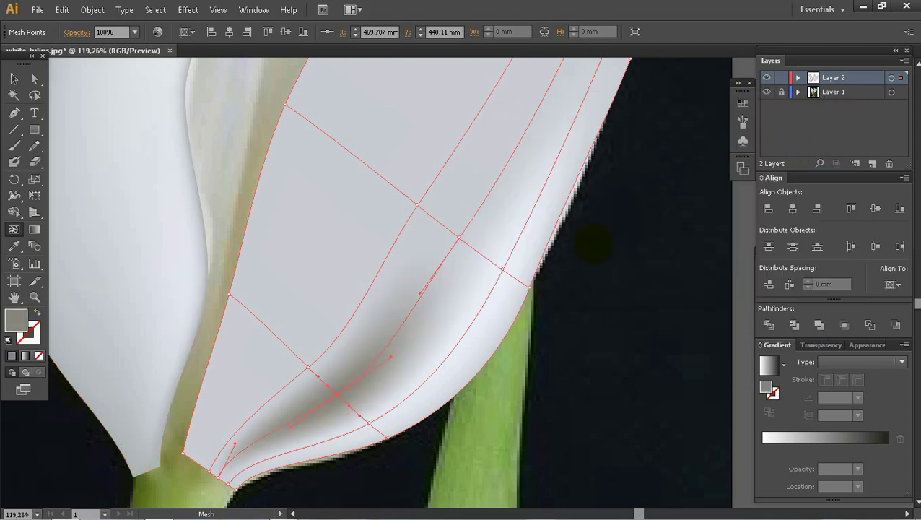
{"action": "key", "text": "i"}
{"action": "left_click", "coordinate": [421, 311]}
{"action": "left_click", "coordinate": [477, 307]}
{"action": "key", "text": "u"}
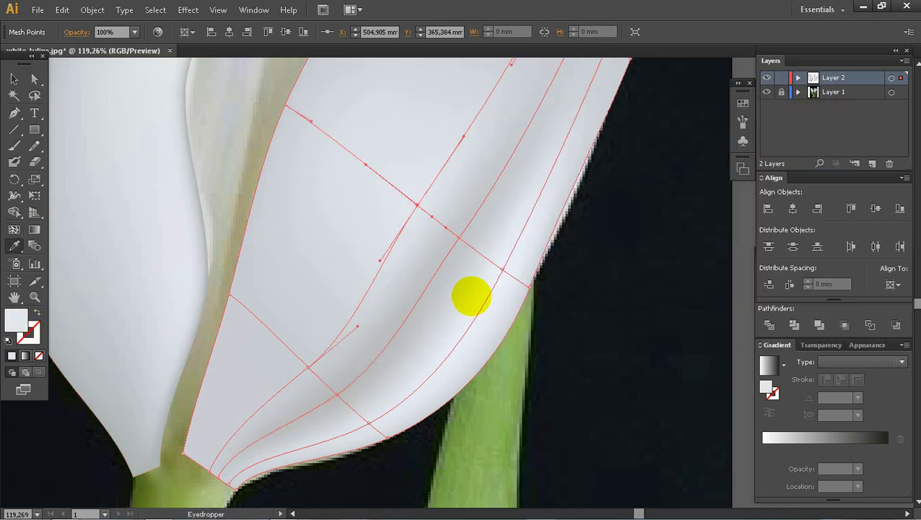
Colour the two lower mesh points on the petal's inner edge with the grey sampled from the fold.
{"action": "left_click", "coordinate": [283, 110]}
{"action": "key", "text": "i"}
{"action": "left_click", "coordinate": [337, 393]}
{"action": "key", "text": "u"}
{"action": "left_click", "coordinate": [231, 296]}
{"action": "key", "text": "i"}
{"action": "left_click", "coordinate": [337, 392]}
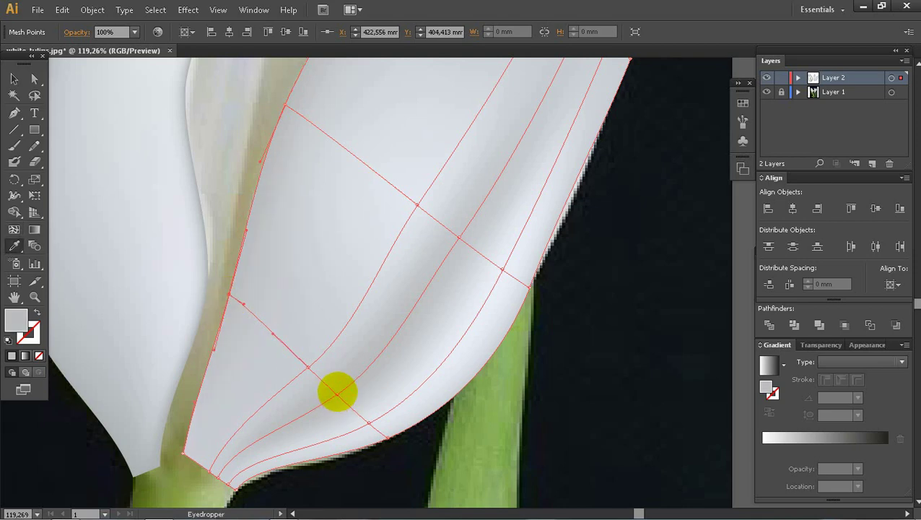
Add a lengthwise mesh line near the petal's inner edge and colour its upper point with white sampled from the neighbouring petal.
{"action": "key", "text": "z"}
{"action": "left_click", "coordinate": [386, 271], "text": "alt"}
{"action": "left_click", "coordinate": [438, 224], "text": "alt"}
{"action": "left_click", "coordinate": [433, 227], "text": "alt"}
{"action": "key", "text": "v"}
{"action": "left_click", "coordinate": [609, 231]}
{"action": "key", "text": "z"}
{"action": "left_click_drag", "start_coordinate": [606, 231], "coordinate": [419, 297]}
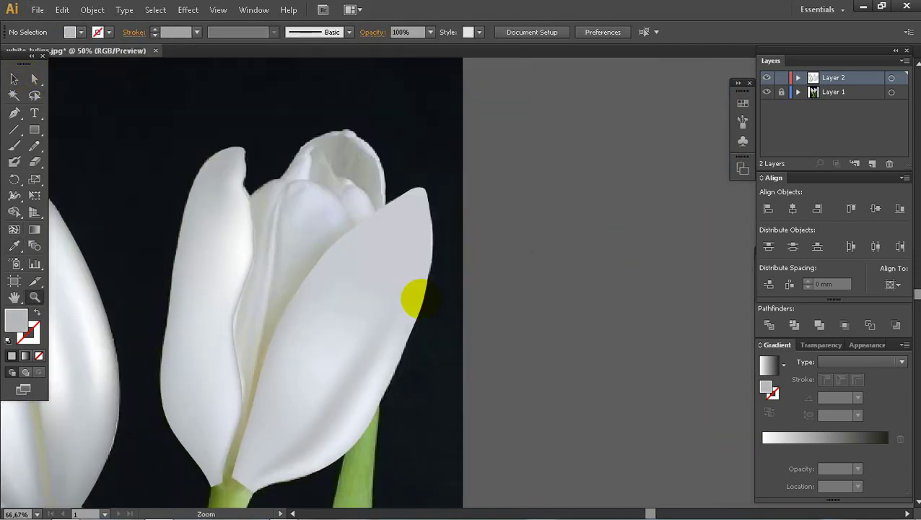
{"action": "key", "text": "u"}
{"action": "left_click", "coordinate": [470, 249]}
{"action": "key", "text": "i"}
{"action": "left_click", "coordinate": [301, 211]}
Colour the remaining interior mesh points of the petal's upper row with near-white tones sampled from its brightest area.
{"action": "key", "text": "u"}
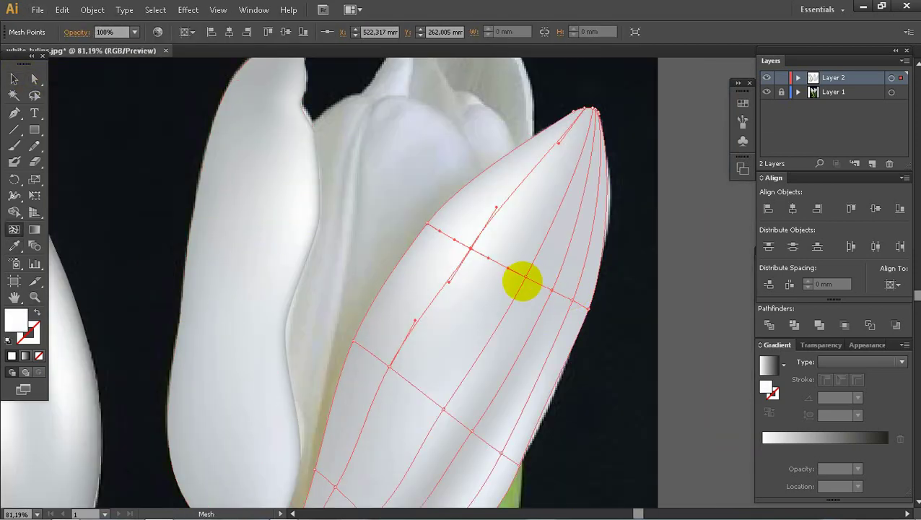
{"action": "left_click", "coordinate": [525, 277]}
{"action": "key", "text": "i"}
{"action": "left_click", "coordinate": [476, 244]}
{"action": "key", "text": "u"}
{"action": "left_click", "coordinate": [552, 289]}
{"action": "key", "text": "i"}
{"action": "left_click_drag", "start_coordinate": [567, 303], "coordinate": [516, 194]}
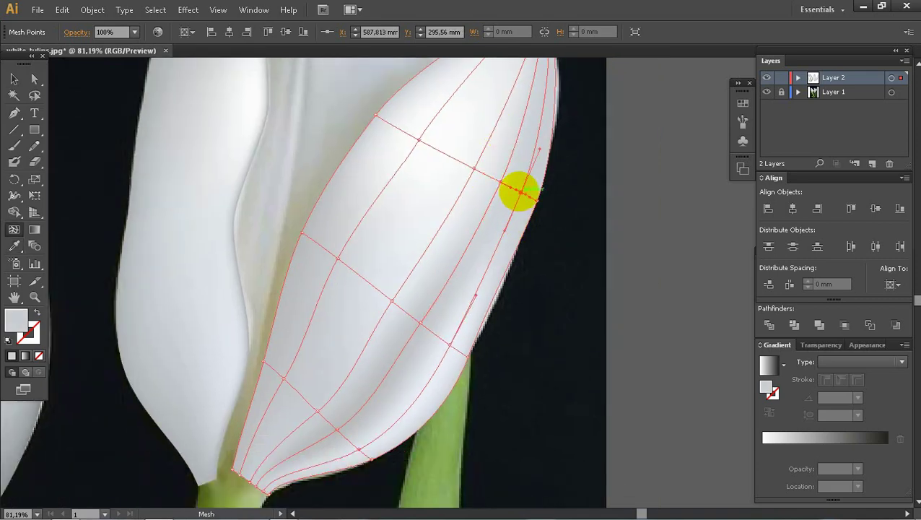
{"action": "key", "text": "i"}
{"action": "left_click", "coordinate": [423, 135]}
{"action": "key", "text": "u"}
{"action": "left_click", "coordinate": [500, 181]}
{"action": "key", "text": "i"}
{"action": "left_click", "coordinate": [480, 159]}
Colour the upper-row mesh points on the petal's inner and outer edges with sampled greys.
{"action": "left_click", "coordinate": [377, 117]}
{"action": "key", "text": "i"}
{"action": "left_click", "coordinate": [413, 144]}
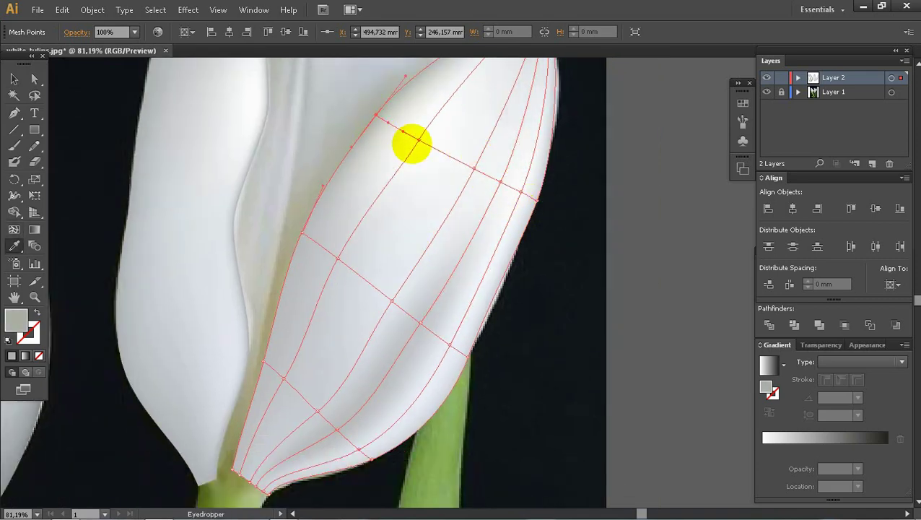
{"action": "key", "text": "u"}
{"action": "left_click", "coordinate": [537, 202]}
{"action": "key", "text": "i"}
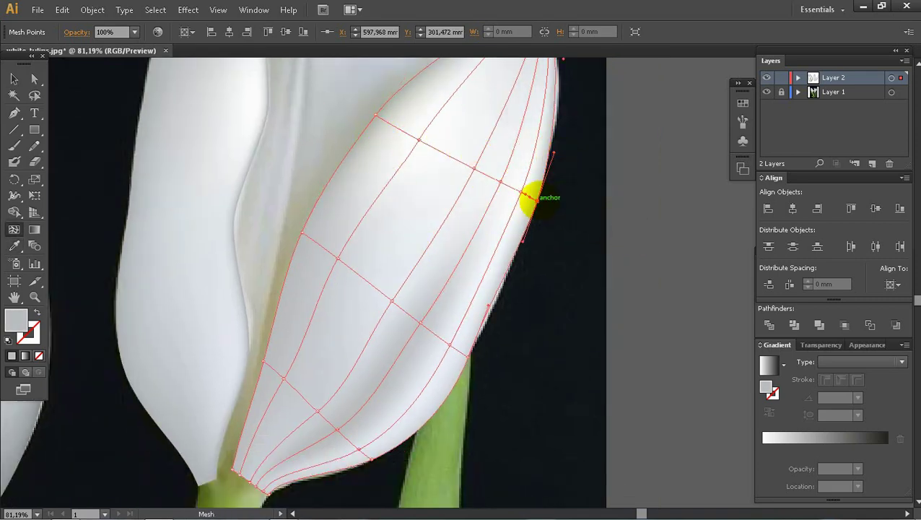
{"action": "key", "text": "i"}
{"action": "left_click", "coordinate": [430, 219]}
Colour the two lower mesh points on the petal's outer edge with a grey sampled from the photo.
{"action": "key", "text": "u"}
{"action": "left_click", "coordinate": [469, 356]}
{"action": "key", "text": "i"}
{"action": "left_click", "coordinate": [317, 172]}
{"action": "key", "text": "u"}
{"action": "left_click", "coordinate": [371, 458]}
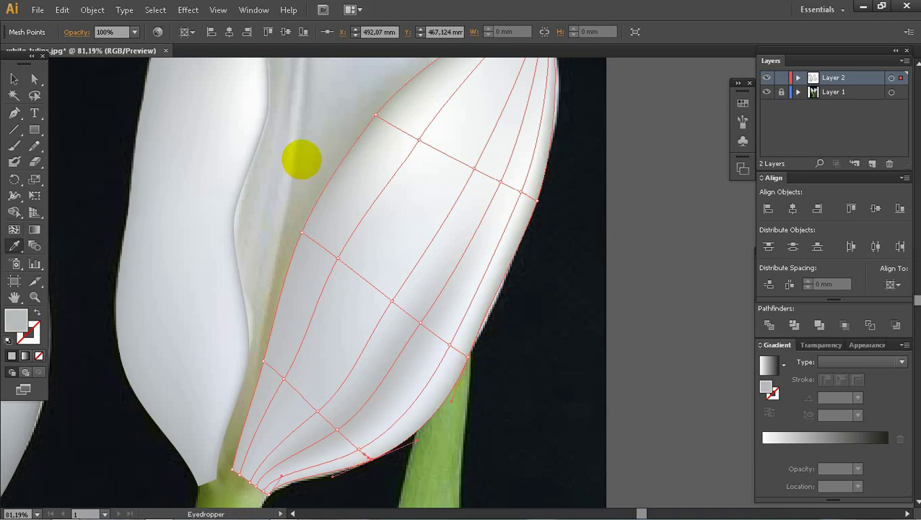
Colour the lowest mesh point on the fold line with an olive tone sampled from the gap between the petals.
{"action": "left_click", "coordinate": [276, 269]}
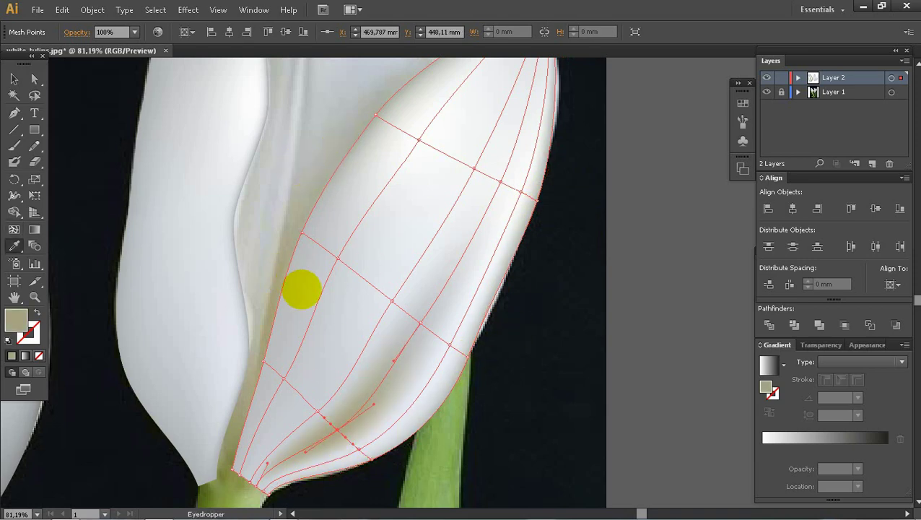
{"action": "key", "text": "u"}
{"action": "left_click", "coordinate": [421, 319]}
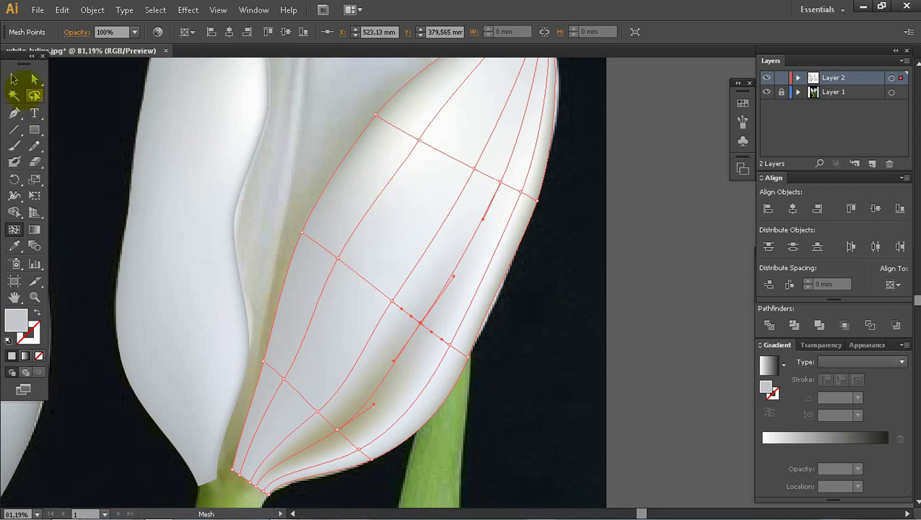
Deselect the petal, hide the photo layer to examine the shaded petals on white, and show the photo again.
{"action": "left_click", "coordinate": [13, 78]}
{"action": "left_click", "coordinate": [624, 256]}
{"action": "key", "text": "z"}
{"action": "left_click", "coordinate": [480, 311], "text": "alt"}
{"action": "left_click", "coordinate": [766, 92]}
{"action": "left_click", "coordinate": [394, 265], "text": "alt"}
{"action": "left_click_drag", "start_coordinate": [310, 142], "coordinate": [578, 325]}
{"action": "left_click", "coordinate": [767, 91]}
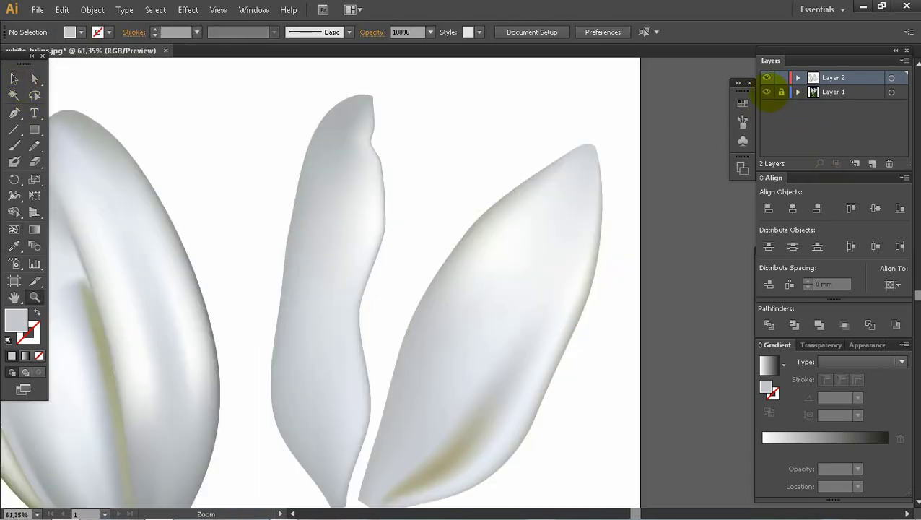
Draw a tall rectangle over the second tulip's middle petal and rotate it to follow the petal's slant.
{"action": "left_click", "coordinate": [507, 234], "text": "alt"}
{"action": "left_click_drag", "start_coordinate": [265, 163], "coordinate": [543, 502]}
{"action": "key", "text": "m"}
{"action": "left_click_drag", "start_coordinate": [393, 109], "coordinate": [506, 456]}
{"action": "left_click_drag", "start_coordinate": [505, 456], "coordinate": [460, 404]}
{"action": "left_click", "coordinate": [13, 79]}
{"action": "left_click_drag", "start_coordinate": [435, 307], "coordinate": [401, 360]}
{"action": "left_click_drag", "start_coordinate": [434, 230], "coordinate": [442, 339]}
{"action": "left_click_drag", "start_coordinate": [482, 192], "coordinate": [511, 164]}
Display the petals as outlines, mesh the rectangle with two lines along the rib and one across, and fit its rounded top.
{"action": "left_click", "coordinate": [767, 77], "text": "ctrl"}
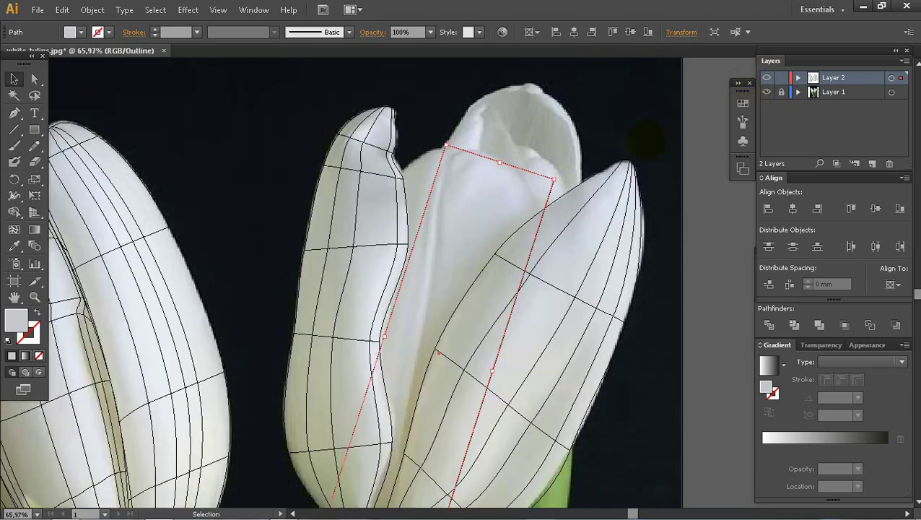
{"action": "key", "text": "u"}
{"action": "left_click_drag", "start_coordinate": [451, 148], "coordinate": [436, 147]}
{"action": "left_click_drag", "start_coordinate": [399, 270], "coordinate": [363, 185]}
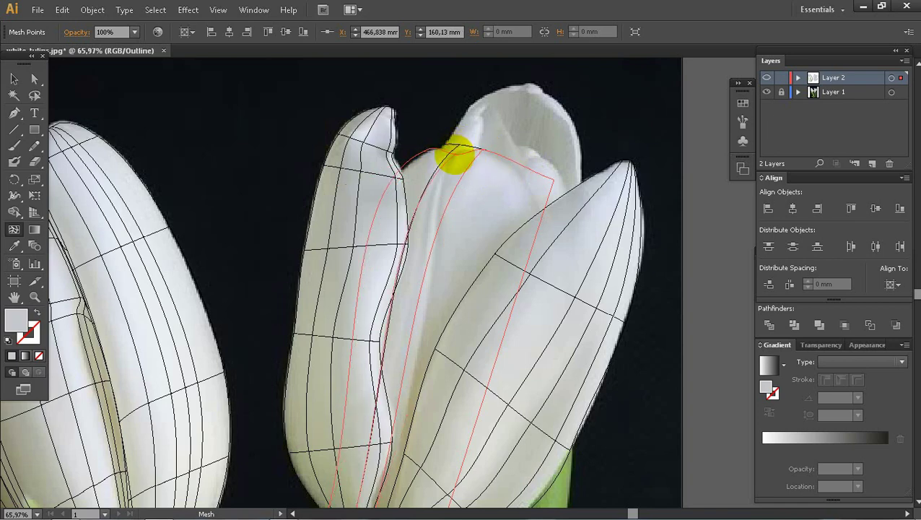
{"action": "left_click_drag", "start_coordinate": [453, 158], "coordinate": [546, 202]}
{"action": "left_click", "coordinate": [419, 224]}
{"action": "left_click_drag", "start_coordinate": [453, 291], "coordinate": [490, 169]}
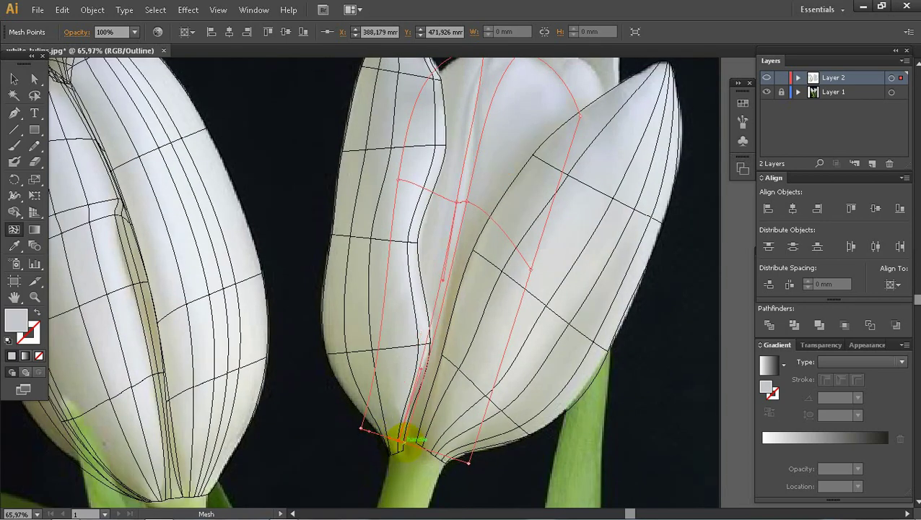
Pull the mesh's bottom points in to the flower's base and adjust its edge beside the right-hand petal.
{"action": "left_click_drag", "start_coordinate": [407, 443], "coordinate": [406, 443]}
{"action": "left_click_drag", "start_coordinate": [360, 428], "coordinate": [390, 455]}
{"action": "left_click_drag", "start_coordinate": [469, 462], "coordinate": [443, 459]}
{"action": "left_click_drag", "start_coordinate": [528, 289], "coordinate": [524, 270]}
Add a crosswise mesh line near the middle petal's top and return the petals to preview mode.
{"action": "left_click_drag", "start_coordinate": [548, 181], "coordinate": [568, 262]}
{"action": "left_click", "coordinate": [539, 194]}
{"action": "left_click", "coordinate": [766, 78], "text": "ctrl"}
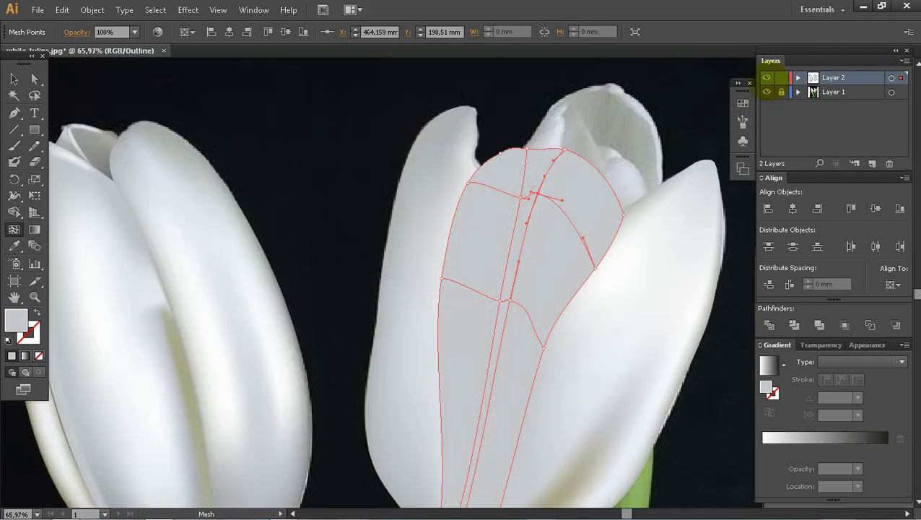
Add a lengthwise mesh line along the middle petal's rib and shade its points with sampled dark grey.
{"action": "left_click_drag", "start_coordinate": [238, 106], "coordinate": [735, 417]}
{"action": "key", "text": "u"}
{"action": "left_click", "coordinate": [397, 340]}
{"action": "key", "text": "i"}
{"action": "left_click", "coordinate": [576, 126]}
{"action": "key", "text": "u"}
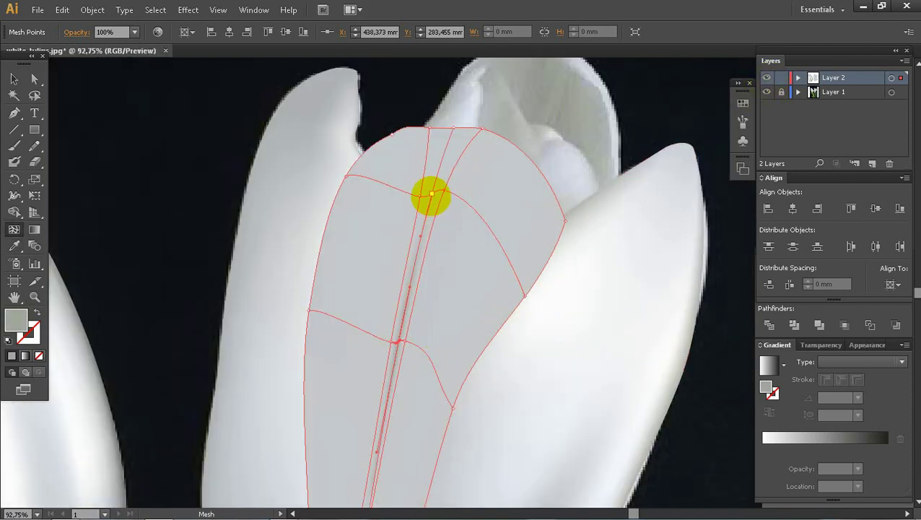
{"action": "left_click", "coordinate": [431, 195]}
{"action": "key", "text": "i"}
{"action": "left_click", "coordinate": [563, 127]}
{"action": "left_click", "coordinate": [571, 119]}
Shade the upper mesh points on either side of the middle petal's rib with sampled near-white tones.
{"action": "key", "text": "u"}
{"action": "left_click", "coordinate": [443, 191]}
{"action": "key", "text": "i"}
{"action": "left_click", "coordinate": [550, 318]}
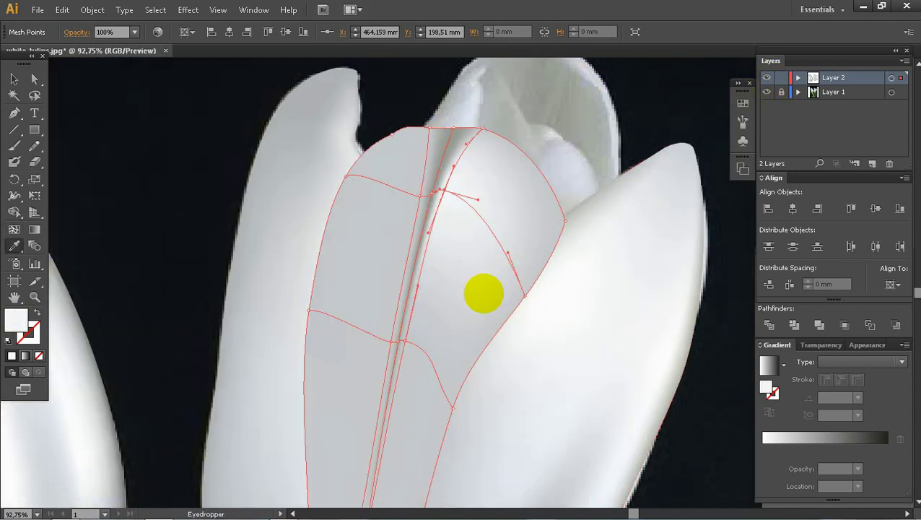
{"action": "key", "text": "u"}
{"action": "left_click", "coordinate": [420, 195]}
{"action": "key", "text": "i"}
{"action": "key", "text": "i"}
{"action": "left_click", "coordinate": [529, 345]}
Add a lengthwise mesh line in each half of the middle petal, shading them with sampled grey.
{"action": "key", "text": "u"}
{"action": "left_click", "coordinate": [381, 182]}
{"action": "key", "text": "i"}
{"action": "left_click", "coordinate": [492, 116]}
{"action": "key", "text": "u"}
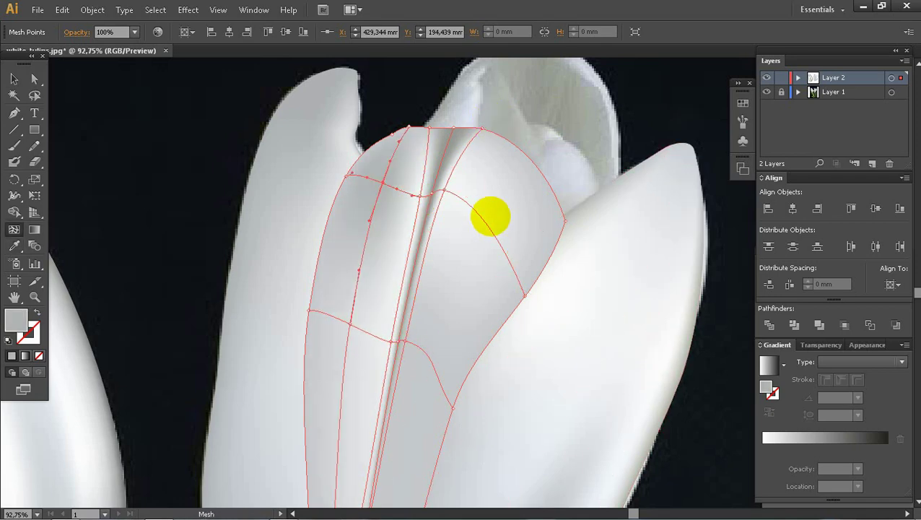
{"action": "left_click", "coordinate": [484, 212]}
Send the middle petal behind the side petals and toggle Layer 2 to compare it with the photo.
{"action": "left_click_drag", "start_coordinate": [317, 137], "coordinate": [437, 225]}
{"action": "right_click", "coordinate": [465, 209]}
{"action": "mouse_move", "coordinate": [505, 289]}
{"action": "left_click", "coordinate": [639, 333]}
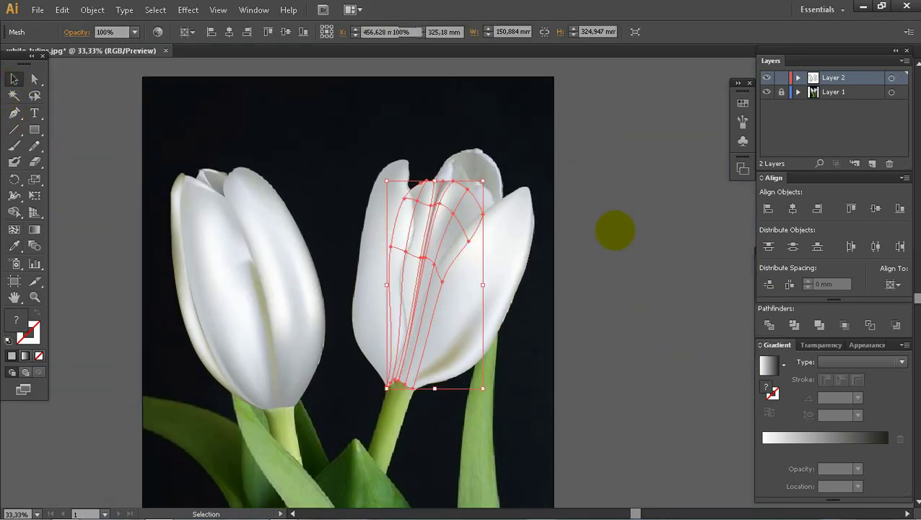
{"action": "left_click", "coordinate": [614, 229]}
{"action": "left_click", "coordinate": [767, 77]}
{"action": "left_click", "coordinate": [767, 77]}
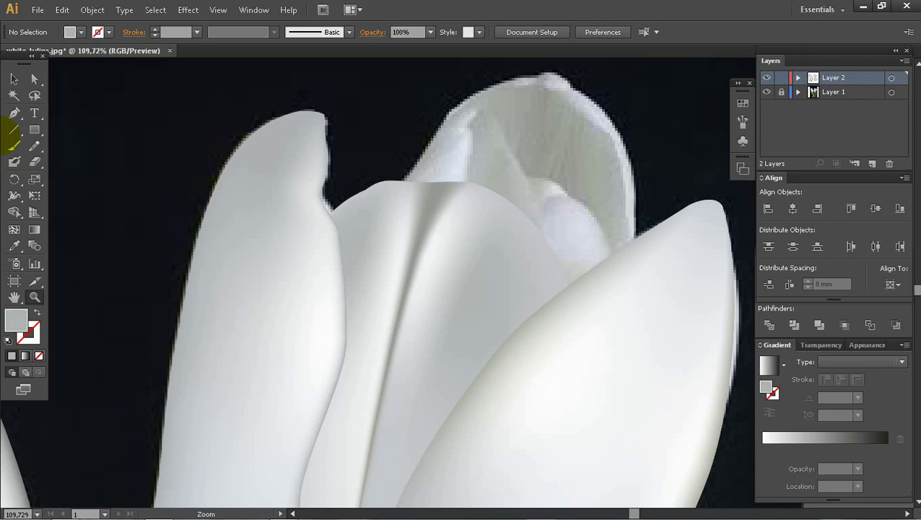
Add two lengthwise mesh lines just left of the middle petal's rib and shade them with sampled light grey.
{"action": "left_click", "coordinate": [365, 273]}
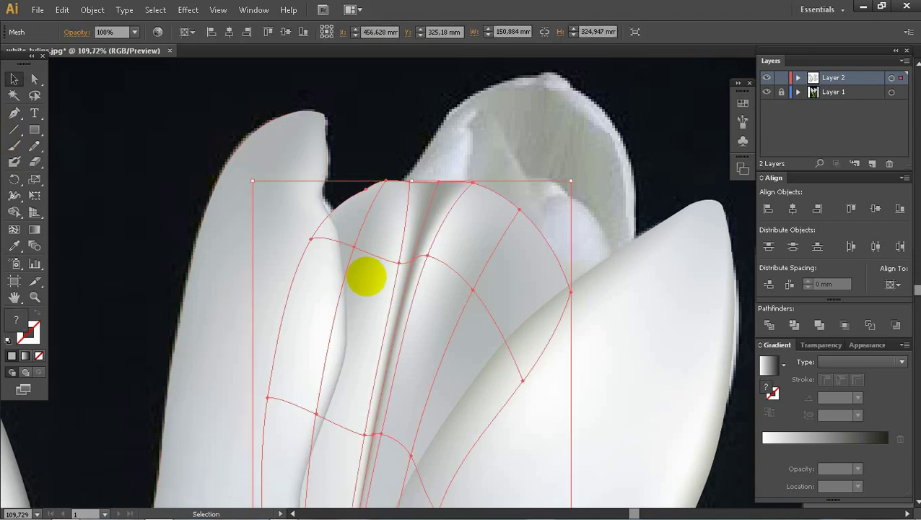
{"action": "left_click", "coordinate": [405, 267]}
{"action": "left_click", "coordinate": [382, 262]}
{"action": "left_click", "coordinate": [374, 254]}
{"action": "key", "text": "i"}
{"action": "left_click", "coordinate": [430, 281]}
{"action": "key", "text": "u"}
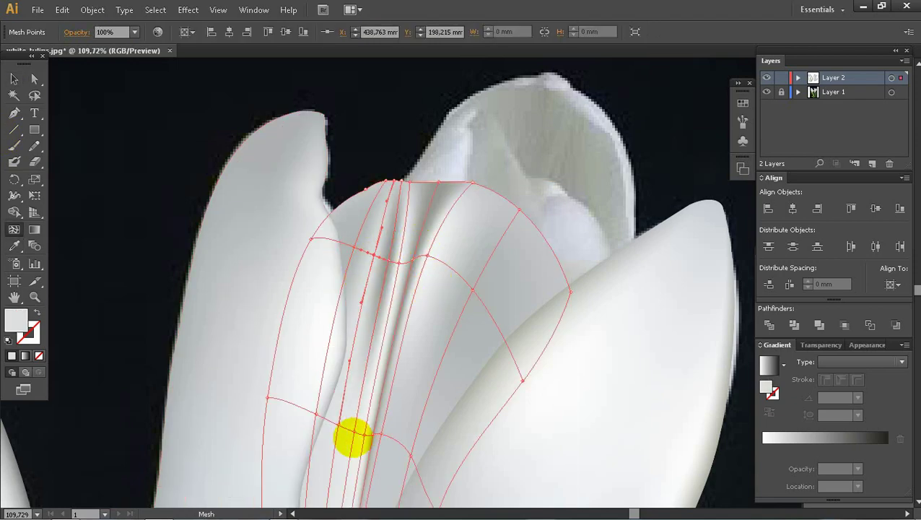
{"action": "left_click", "coordinate": [353, 434]}
{"action": "key", "text": "i"}
{"action": "key", "text": "u"}
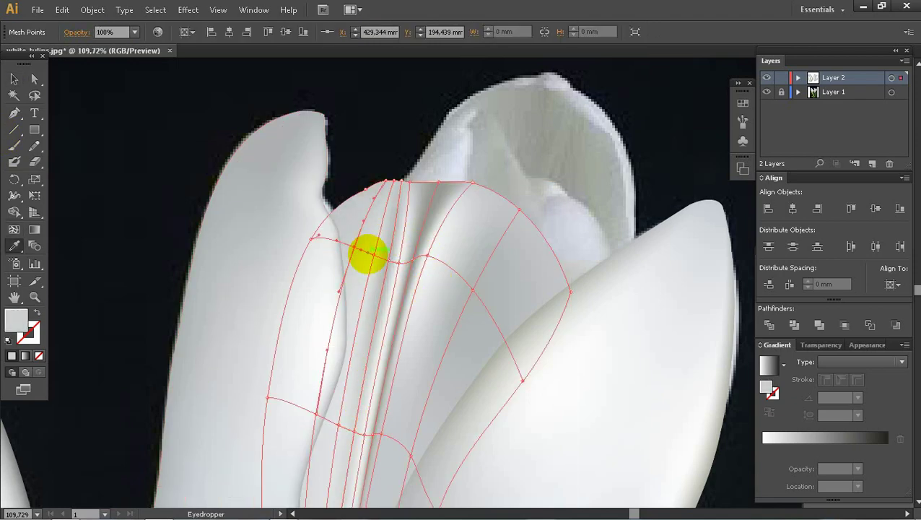
{"action": "key", "text": "u"}
Isolate the middle petal and shade its upper-left edge point and top-edge points with sampled grey.
{"action": "left_click", "coordinate": [15, 79]}
{"action": "double_click", "coordinate": [365, 236]}
{"action": "key", "text": "u"}
{"action": "left_click", "coordinate": [312, 239]}
{"action": "key", "text": "i"}
{"action": "left_click", "coordinate": [440, 209]}
{"action": "key", "text": "a"}
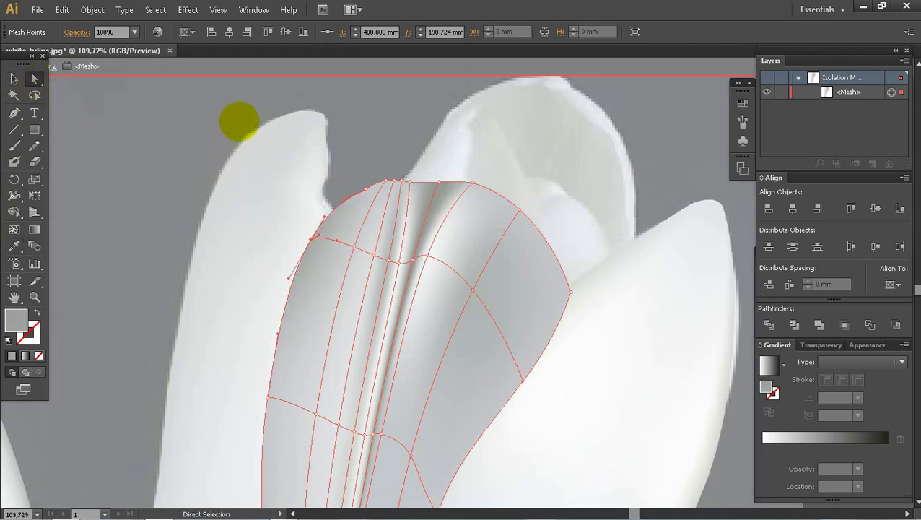
{"action": "left_click_drag", "start_coordinate": [238, 121], "coordinate": [444, 202]}
{"action": "key", "text": "i"}
{"action": "left_click", "coordinate": [447, 71]}
{"action": "key", "text": "u"}
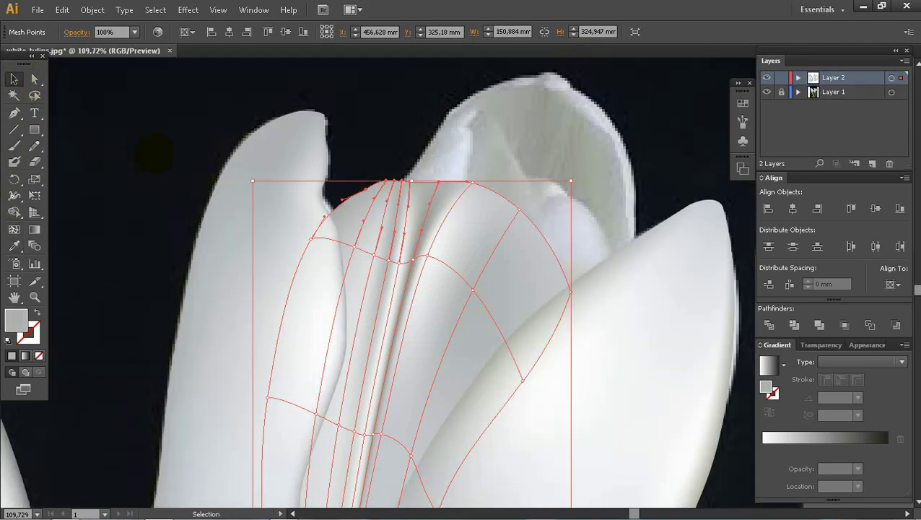
Leave isolation, deselect the petal and hide the Layer 1 photo to inspect both tulips.
{"action": "left_click", "coordinate": [154, 154]}
{"action": "key", "text": "z"}
{"action": "left_click", "coordinate": [498, 339], "text": "alt"}
{"action": "left_click", "coordinate": [499, 332], "text": "alt"}
{"action": "left_click", "coordinate": [766, 92]}
{"action": "left_click", "coordinate": [475, 270], "text": "alt"}
{"action": "left_click_drag", "start_coordinate": [213, 119], "coordinate": [529, 363]}
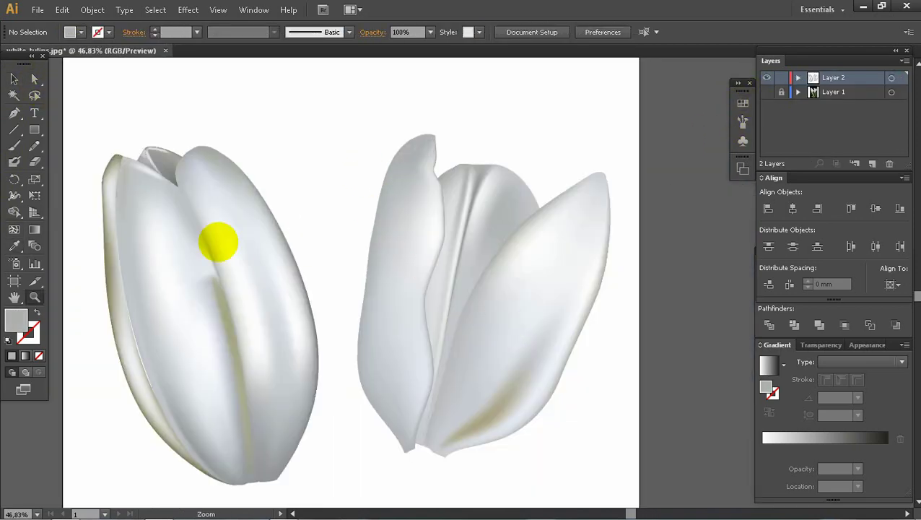
{"action": "left_click_drag", "start_coordinate": [150, 177], "coordinate": [424, 378]}
Select the first tulip's front petal and shift the two mesh points above the olive crease leftward.
{"action": "left_click", "coordinate": [14, 78]}
{"action": "left_click", "coordinate": [242, 217]}
{"action": "key", "text": "z"}
{"action": "left_click_drag", "start_coordinate": [242, 202], "coordinate": [394, 321]}
{"action": "left_click_drag", "start_coordinate": [377, 274], "coordinate": [354, 272]}
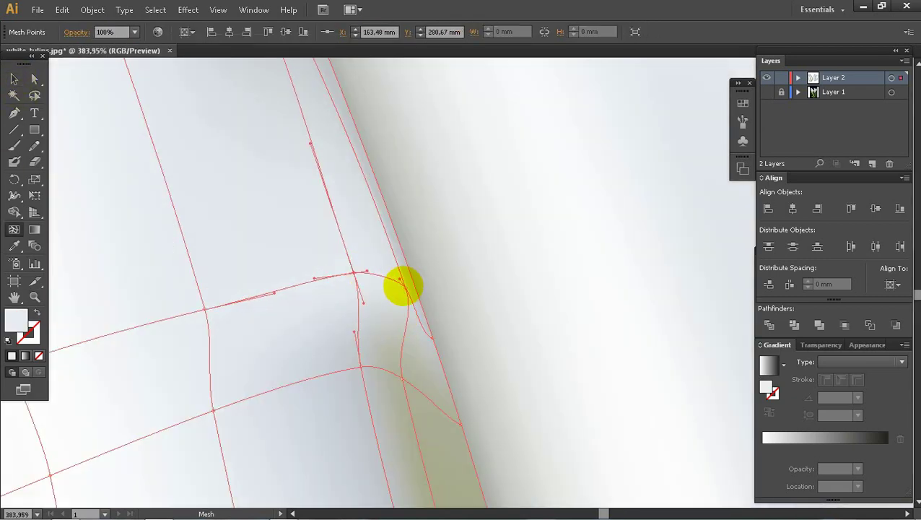
{"action": "left_click_drag", "start_coordinate": [405, 287], "coordinate": [387, 279]}
Shade the mesh points above the front petal's crease with the olive tone sampled from the crease.
{"action": "key", "text": "i"}
{"action": "left_click", "coordinate": [423, 427]}
{"action": "key", "text": "u"}
{"action": "left_click", "coordinate": [353, 273]}
{"action": "key", "text": "i"}
{"action": "left_click", "coordinate": [374, 270]}
{"action": "left_click", "coordinate": [385, 281]}
{"action": "key", "text": "z"}
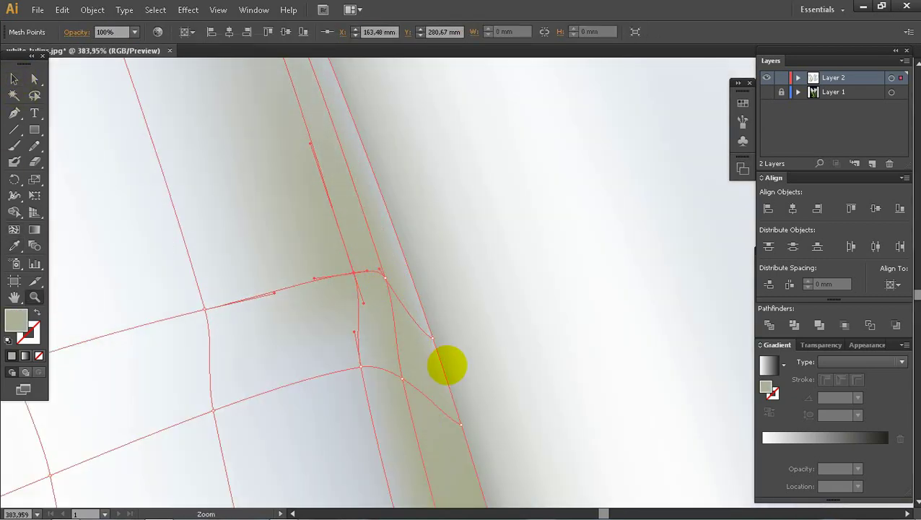
Deselect the front petal, inspect the first tulip's crease and show the Layer 1 photo again.
{"action": "left_click", "coordinate": [446, 365], "text": "alt"}
{"action": "left_click", "coordinate": [446, 360], "text": "alt"}
{"action": "left_click", "coordinate": [442, 276], "text": "alt"}
{"action": "left_click", "coordinate": [443, 274], "text": "alt"}
{"action": "left_click", "coordinate": [15, 78]}
{"action": "left_click", "coordinate": [90, 117]}
{"action": "key", "text": "z"}
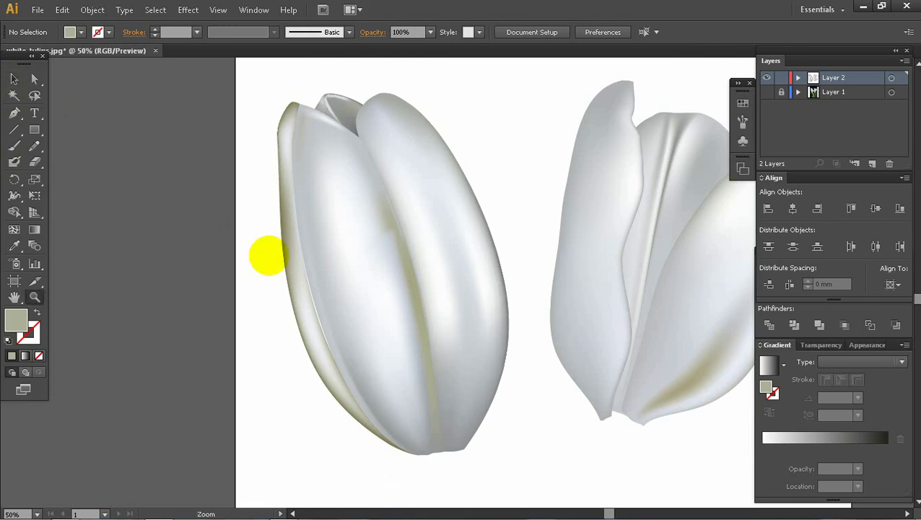
{"action": "left_click", "coordinate": [479, 294], "text": "alt"}
{"action": "left_click", "coordinate": [473, 294], "text": "alt"}
{"action": "left_click_drag", "start_coordinate": [422, 167], "coordinate": [629, 339]}
{"action": "left_click_drag", "start_coordinate": [570, 231], "coordinate": [501, 351]}
{"action": "left_click", "coordinate": [766, 92]}
Draw a rectangle over the second tulip's back petal, rotate it to the petal's slant and display Layer 2 as outlines.
{"action": "left_click", "coordinate": [555, 280], "text": "alt"}
{"action": "left_click", "coordinate": [475, 320], "text": "alt"}
{"action": "left_click_drag", "start_coordinate": [355, 183], "coordinate": [560, 316]}
{"action": "left_click_drag", "start_coordinate": [390, 197], "coordinate": [417, 220]}
{"action": "key", "text": "m"}
{"action": "left_click_drag", "start_coordinate": [361, 126], "coordinate": [555, 377]}
{"action": "left_click", "coordinate": [14, 78]}
{"action": "left_click_drag", "start_coordinate": [562, 120], "coordinate": [598, 158]}
{"action": "left_click_drag", "start_coordinate": [529, 183], "coordinate": [523, 194]}
{"action": "left_click", "coordinate": [766, 77], "text": "ctrl"}
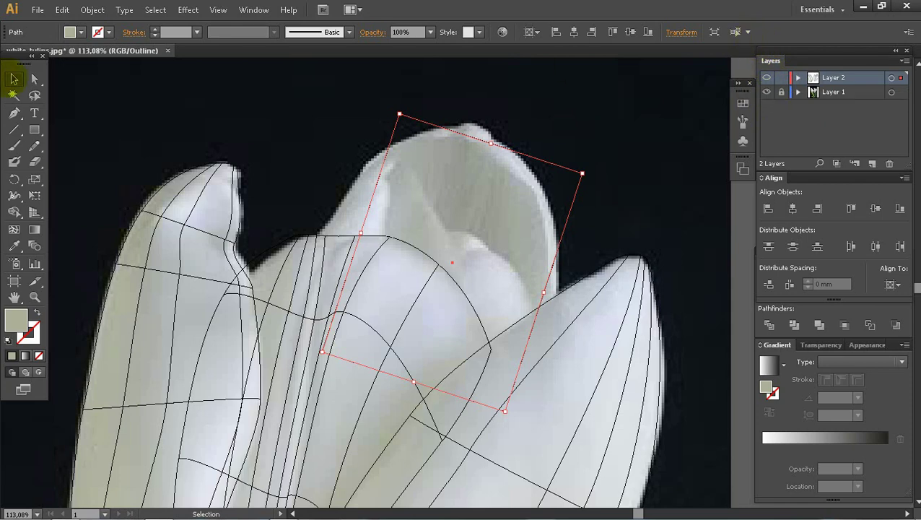
{"action": "left_click_drag", "start_coordinate": [590, 171], "coordinate": [566, 384]}
Mesh the rectangle with a central line, fit its upper edge to the back petal and raise its bottom points.
{"action": "left_click_drag", "start_coordinate": [499, 172], "coordinate": [465, 123]}
{"action": "key", "text": "u"}
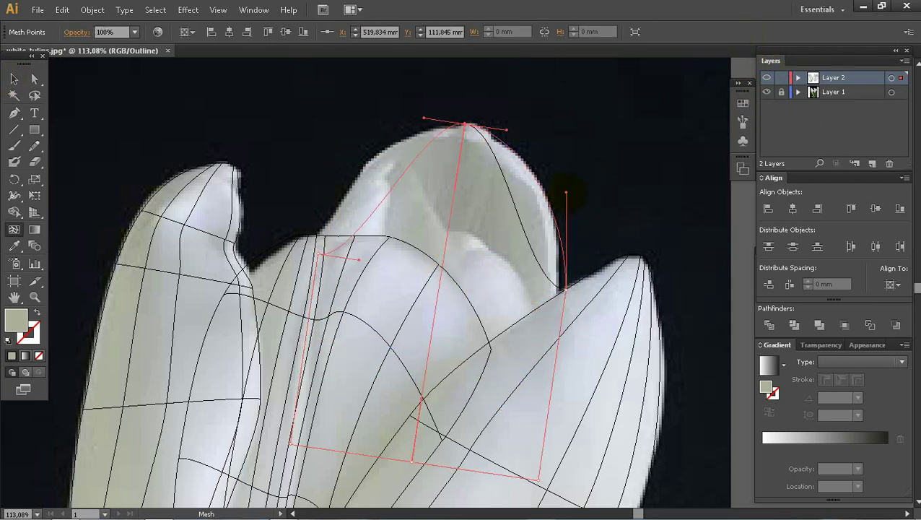
{"action": "left_click_drag", "start_coordinate": [566, 192], "coordinate": [567, 189]}
{"action": "left_click_drag", "start_coordinate": [566, 290], "coordinate": [557, 292]}
{"action": "left_click_drag", "start_coordinate": [318, 255], "coordinate": [316, 236]}
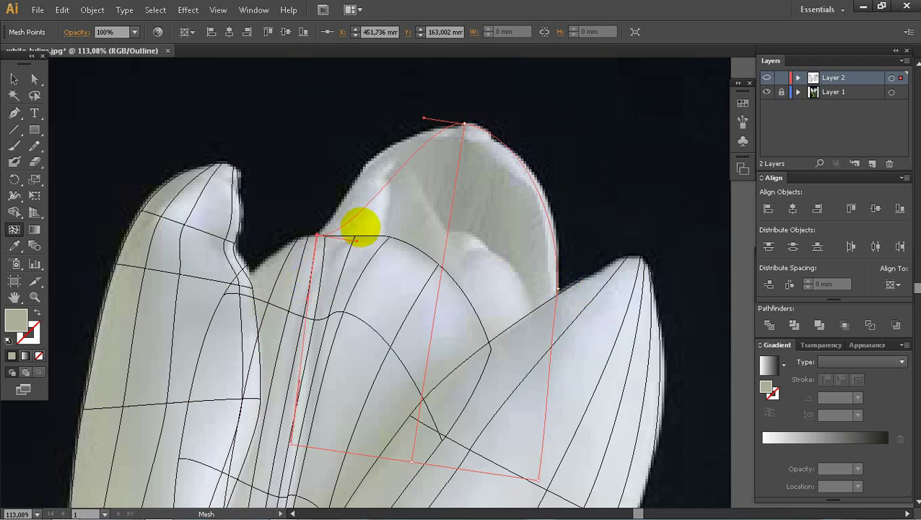
{"action": "left_click_drag", "start_coordinate": [411, 462], "coordinate": [427, 302]}
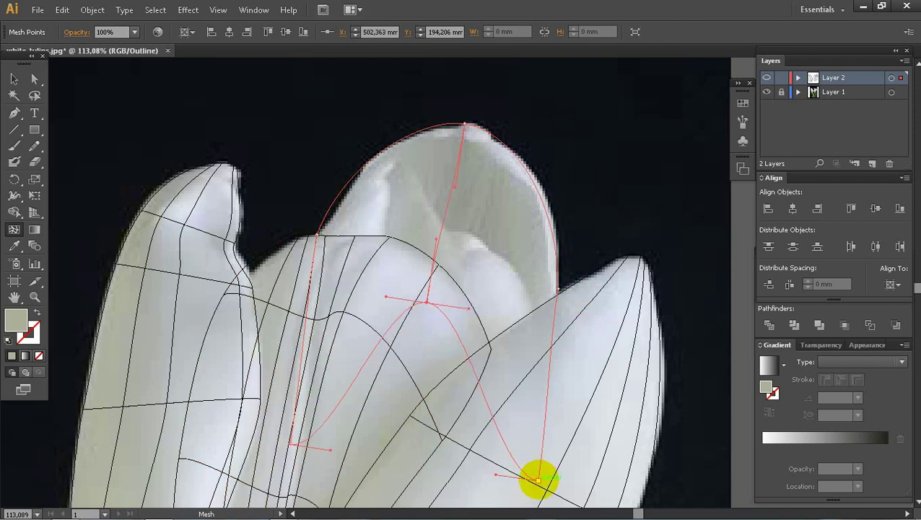
{"action": "left_click_drag", "start_coordinate": [538, 479], "coordinate": [541, 372]}
Add two crosswise mesh lines inside the back petal's rim and fit them to the rim's shape.
{"action": "left_click", "coordinate": [462, 144]}
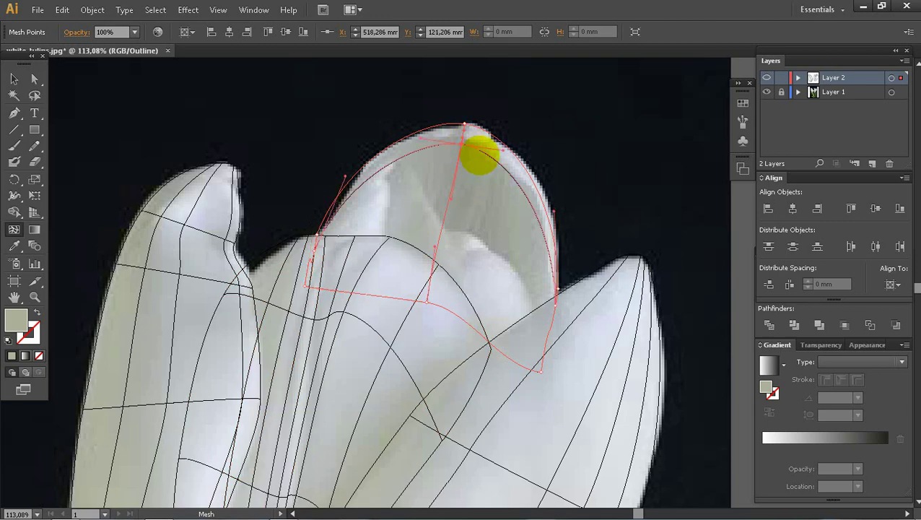
{"action": "left_click_drag", "start_coordinate": [555, 308], "coordinate": [544, 311]}
{"action": "left_click_drag", "start_coordinate": [314, 245], "coordinate": [324, 252]}
{"action": "left_click_drag", "start_coordinate": [312, 87], "coordinate": [563, 371]}
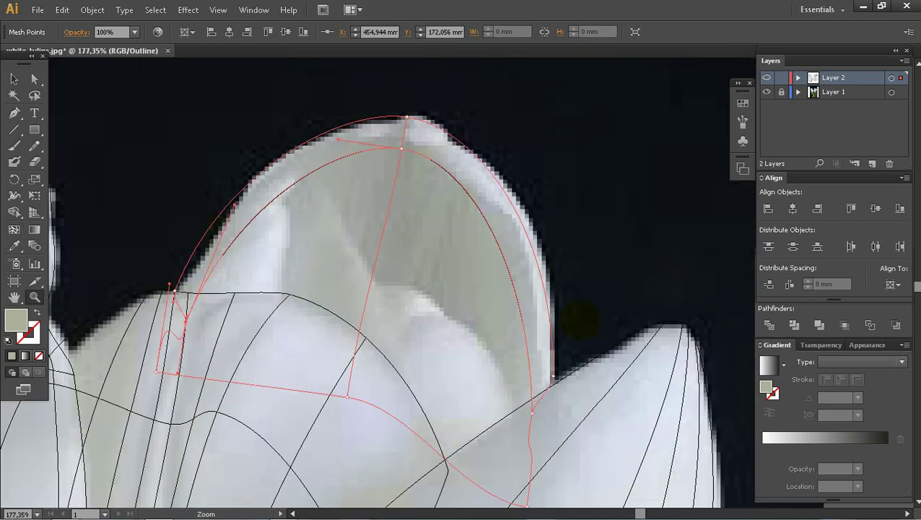
{"action": "left_click", "coordinate": [404, 133]}
{"action": "left_click_drag", "start_coordinate": [402, 149], "coordinate": [404, 143]}
Add a crosswise mesh line through the back petal's centre, shade the inner points with sampled grey and restore preview mode.
{"action": "left_click", "coordinate": [378, 253]}
{"action": "key", "text": "i"}
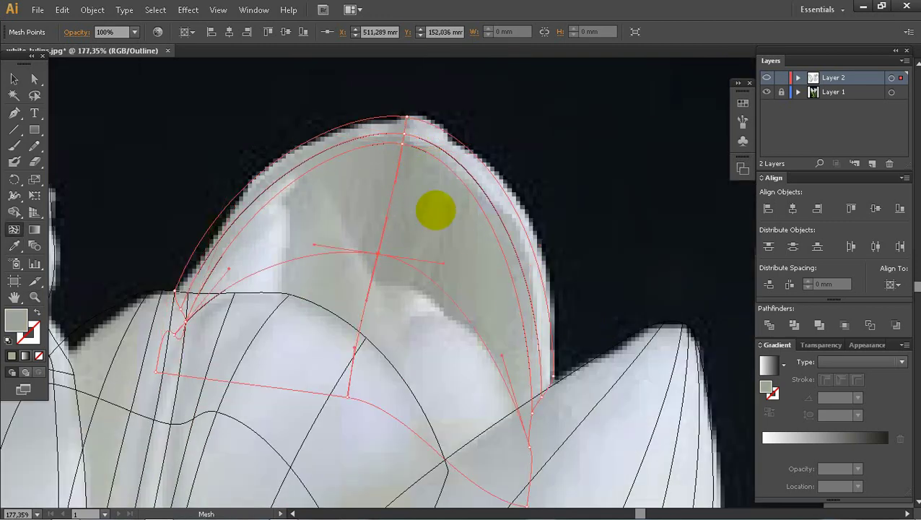
{"action": "left_click", "coordinate": [435, 210]}
{"action": "key", "text": "u"}
{"action": "left_click", "coordinate": [533, 413]}
{"action": "left_click", "coordinate": [185, 321]}
{"action": "key", "text": "i"}
{"action": "left_click", "coordinate": [767, 78], "text": "ctrl"}
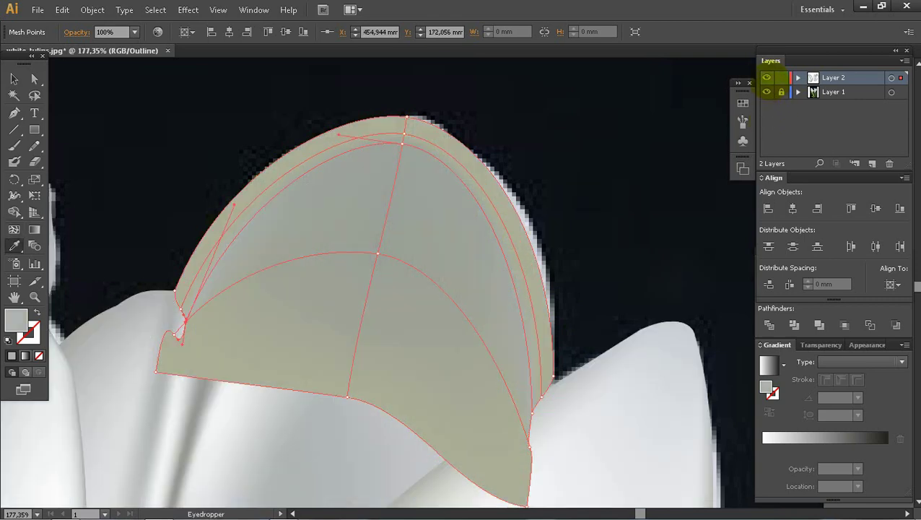
Shade the outer rim line of the back petal with a near-white tone sampled from the right-hand petal.
{"action": "left_click", "coordinate": [404, 134]}
{"action": "key", "text": "i"}
{"action": "left_click", "coordinate": [579, 439]}
{"action": "key", "text": "u"}
{"action": "left_click", "coordinate": [377, 253]}
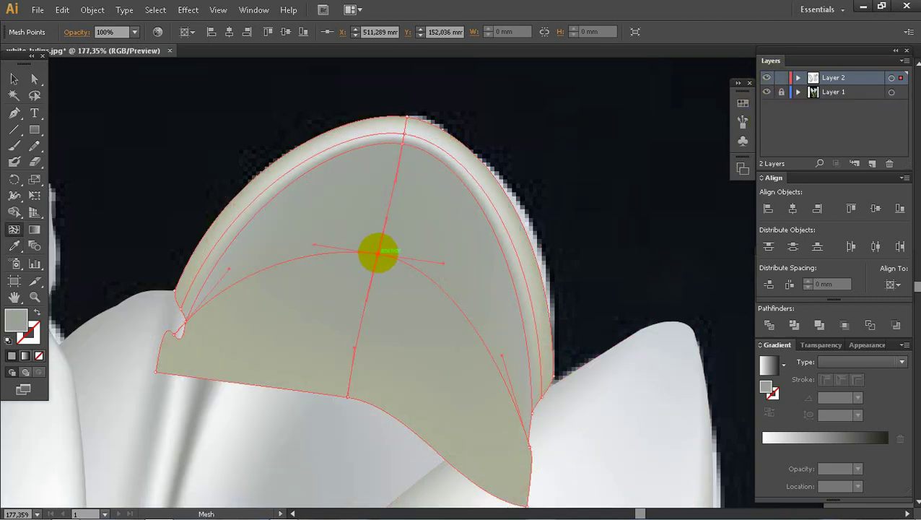
Send the back petal behind the other petals and deselect it.
{"action": "key", "text": "v"}
{"action": "right_click", "coordinate": [377, 248]}
{"action": "mouse_move", "coordinate": [426, 327]}
{"action": "left_click", "coordinate": [559, 372]}
{"action": "key", "text": "ctrl+shift+a"}
{"action": "key", "text": "z"}
{"action": "left_click", "coordinate": [484, 345], "text": "alt"}
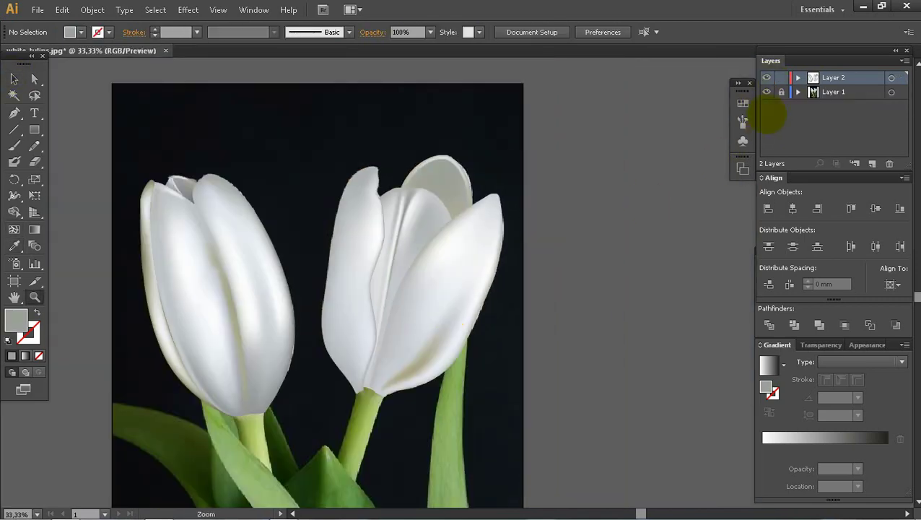
Hide the Layer 1 photo, add a lengthwise mesh line in the back petal's right half and shade it with sampled light grey.
{"action": "left_click", "coordinate": [767, 91]}
{"action": "left_click_drag", "start_coordinate": [336, 105], "coordinate": [607, 304]}
{"action": "left_click_drag", "start_coordinate": [210, 127], "coordinate": [569, 413]}
{"action": "left_click", "coordinate": [14, 79]}
{"action": "left_click", "coordinate": [483, 240]}
{"action": "key", "text": "u"}
{"action": "left_click", "coordinate": [485, 261]}
{"action": "key", "text": "i"}
{"action": "left_click", "coordinate": [531, 390]}
{"action": "key", "text": "u"}
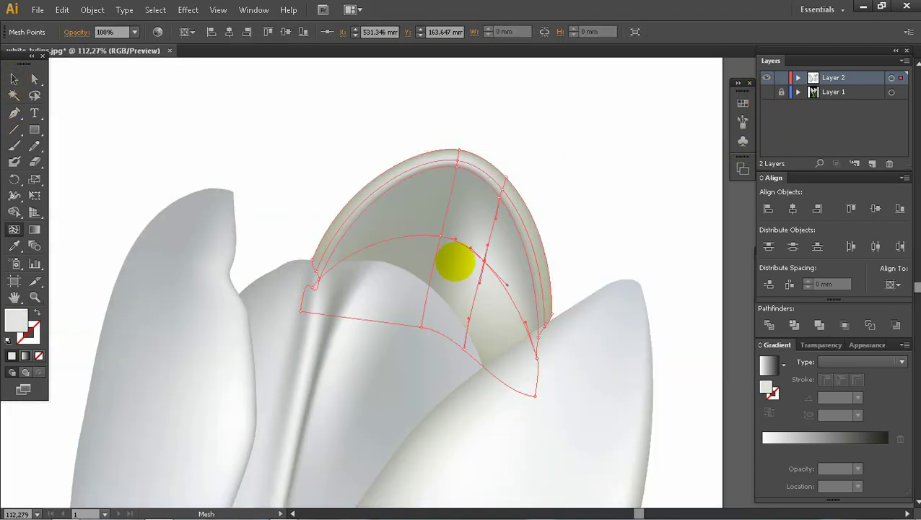
Deselect the back petal, review both tulips and show the Layer 1 photo again.
{"action": "left_click", "coordinate": [136, 123], "text": "ctrl"}
{"action": "key", "text": "z"}
{"action": "left_click", "coordinate": [621, 454], "text": "alt"}
{"action": "left_click", "coordinate": [470, 233], "text": "alt"}
{"action": "left_click", "coordinate": [471, 233], "text": "alt"}
{"action": "left_click_drag", "start_coordinate": [337, 121], "coordinate": [637, 383]}
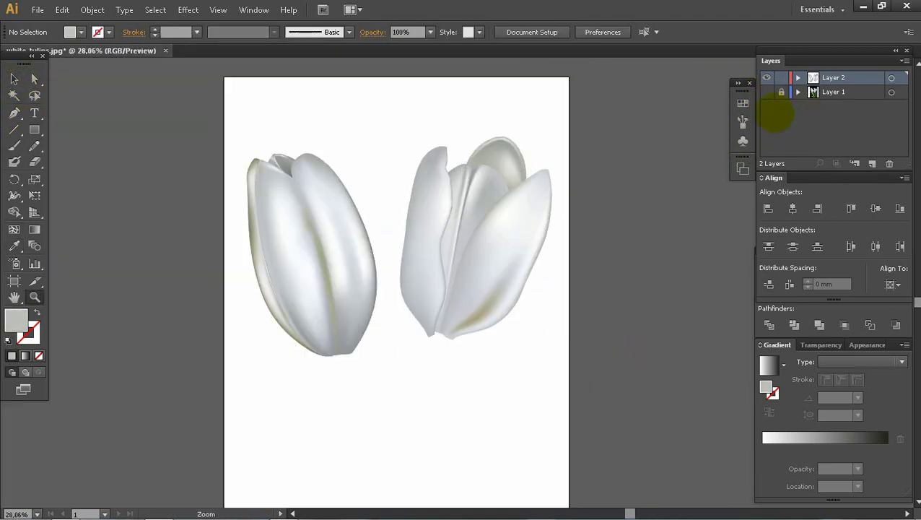
{"action": "left_click", "coordinate": [766, 91]}
Draw a tall narrow rectangle over the upright right-hand leaf and switch the artwork to outline display.
{"action": "left_click_drag", "start_coordinate": [570, 318], "coordinate": [555, 195]}
{"action": "left_click_drag", "start_coordinate": [339, 122], "coordinate": [607, 435]}
{"action": "left_click_drag", "start_coordinate": [481, 378], "coordinate": [515, 326]}
{"action": "key", "text": "m"}
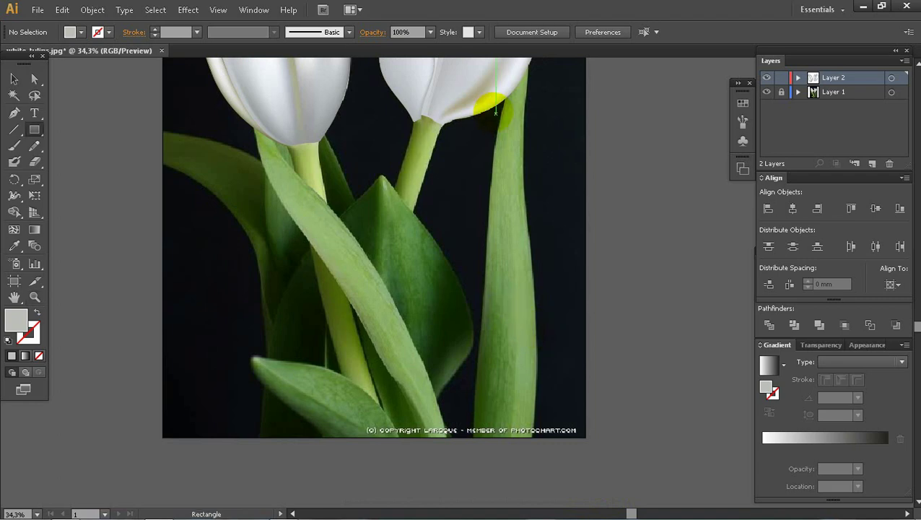
{"action": "left_click_drag", "start_coordinate": [486, 110], "coordinate": [533, 441]}
{"action": "key", "text": "ctrl+y"}
Turn the tall rectangle into a gradient mesh and fit its two bottom corners to the base of the upright leaf.
{"action": "key", "text": "z"}
{"action": "left_click_drag", "start_coordinate": [381, 318], "coordinate": [628, 459]}
{"action": "key", "text": "u"}
{"action": "left_click", "coordinate": [399, 422]}
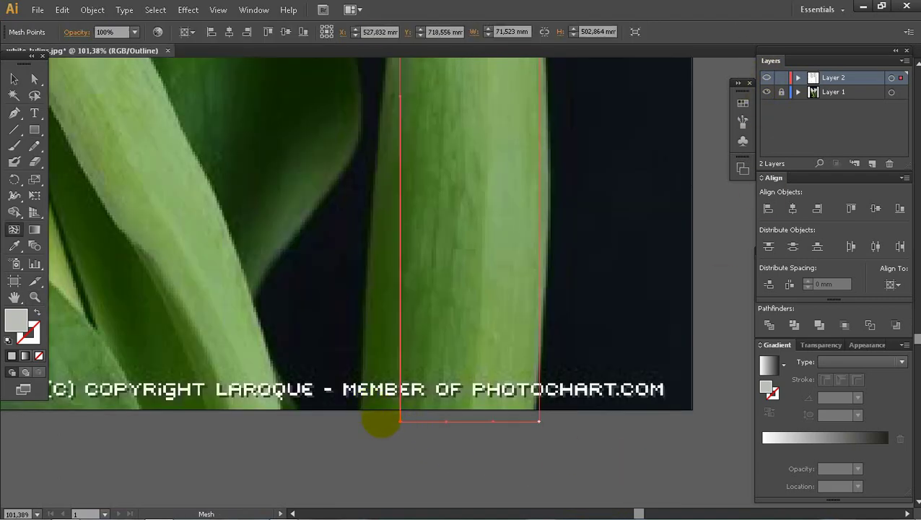
{"action": "left_click_drag", "start_coordinate": [400, 423], "coordinate": [360, 408]}
{"action": "left_click_drag", "start_coordinate": [540, 421], "coordinate": [540, 409]}
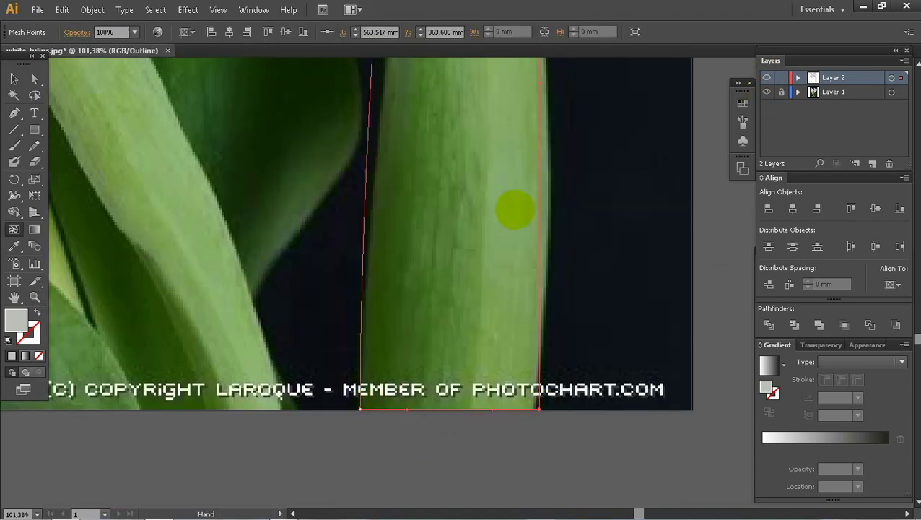
Fit the lower side edges of the mesh to the leaf and move its top corners up over the right tulip's petal.
{"action": "left_click_drag", "start_coordinate": [543, 142], "coordinate": [538, 381]}
{"action": "left_click", "coordinate": [530, 378]}
{"action": "left_click_drag", "start_coordinate": [353, 377], "coordinate": [363, 378]}
{"action": "left_click_drag", "start_coordinate": [455, 80], "coordinate": [467, 413]}
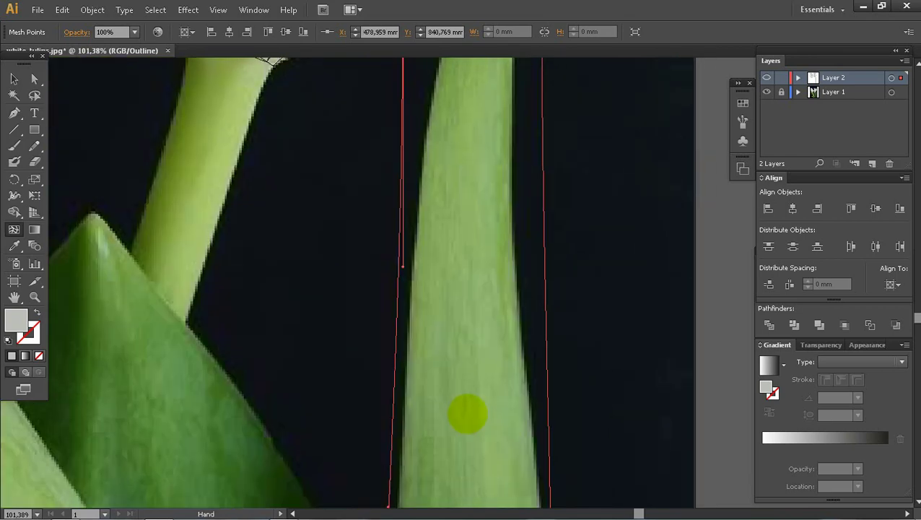
{"action": "left_click_drag", "start_coordinate": [464, 197], "coordinate": [472, 413]}
{"action": "left_click_drag", "start_coordinate": [404, 236], "coordinate": [493, 72]}
{"action": "left_click_drag", "start_coordinate": [546, 340], "coordinate": [523, 209]}
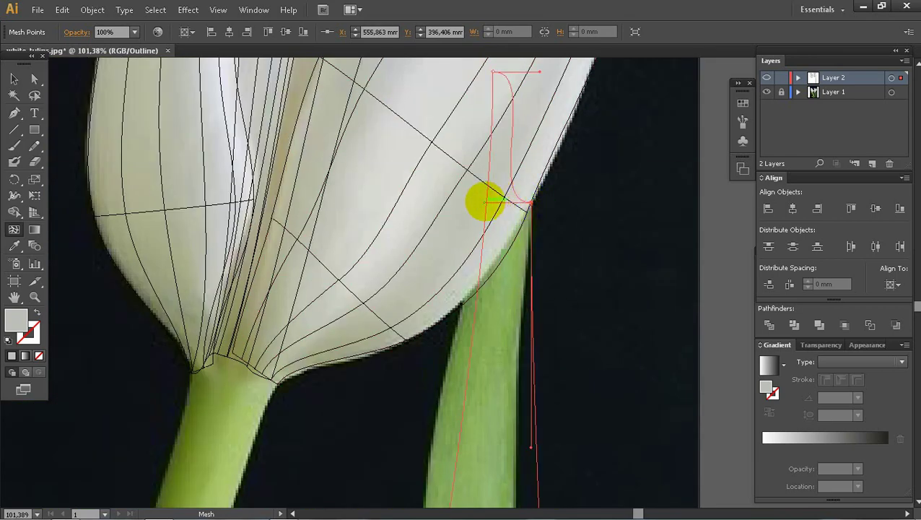
Add a cross mesh row just below the petal and fit the mesh's upper sides and tip to the narrow leaf top.
{"action": "left_click_drag", "start_coordinate": [504, 344], "coordinate": [498, 225]}
{"action": "left_click_drag", "start_coordinate": [435, 275], "coordinate": [431, 274]}
{"action": "left_click_drag", "start_coordinate": [533, 370], "coordinate": [512, 327]}
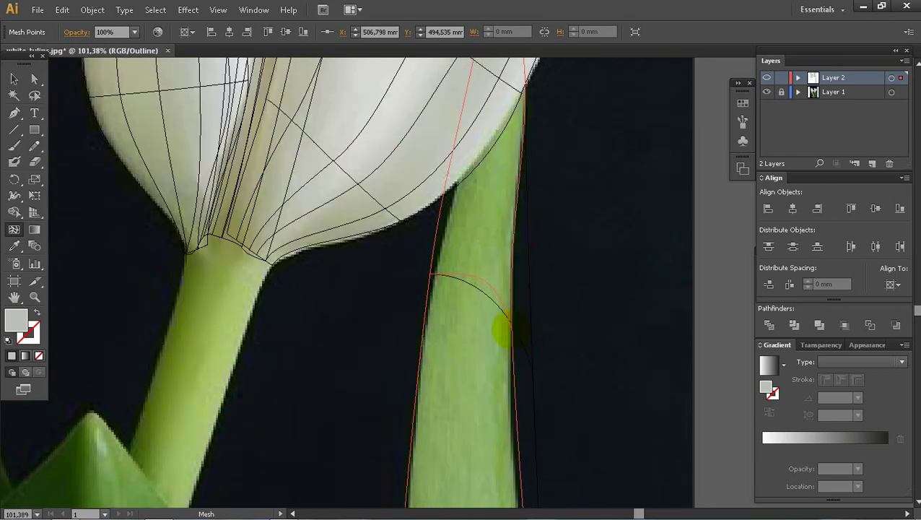
{"action": "left_click_drag", "start_coordinate": [457, 173], "coordinate": [471, 318]}
{"action": "left_click_drag", "start_coordinate": [500, 97], "coordinate": [525, 103]}
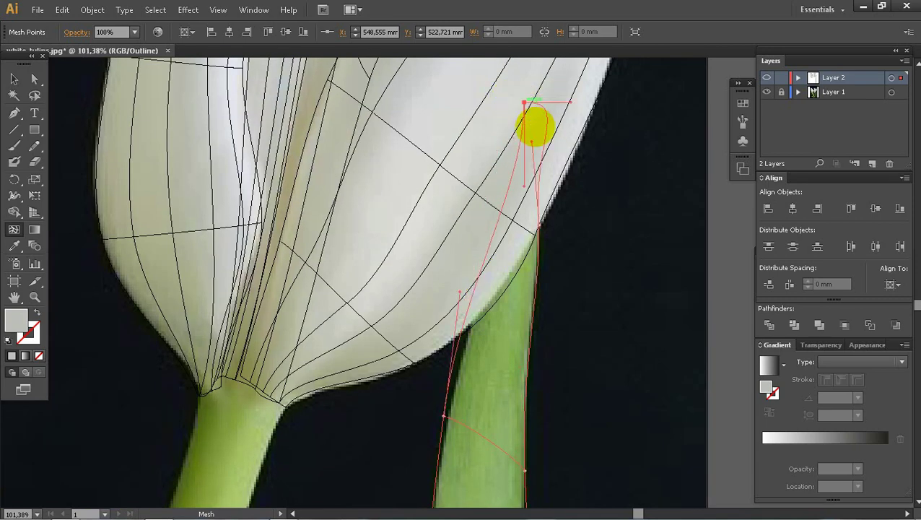
{"action": "left_click_drag", "start_coordinate": [501, 296], "coordinate": [514, 161]}
{"action": "left_click_drag", "start_coordinate": [456, 280], "coordinate": [454, 318]}
{"action": "left_click_drag", "start_coordinate": [458, 318], "coordinate": [434, 208]}
Divide the leaf's left half with a lengthwise mesh line and add further cross rows along its height.
{"action": "left_click_drag", "start_coordinate": [448, 496], "coordinate": [436, 286]}
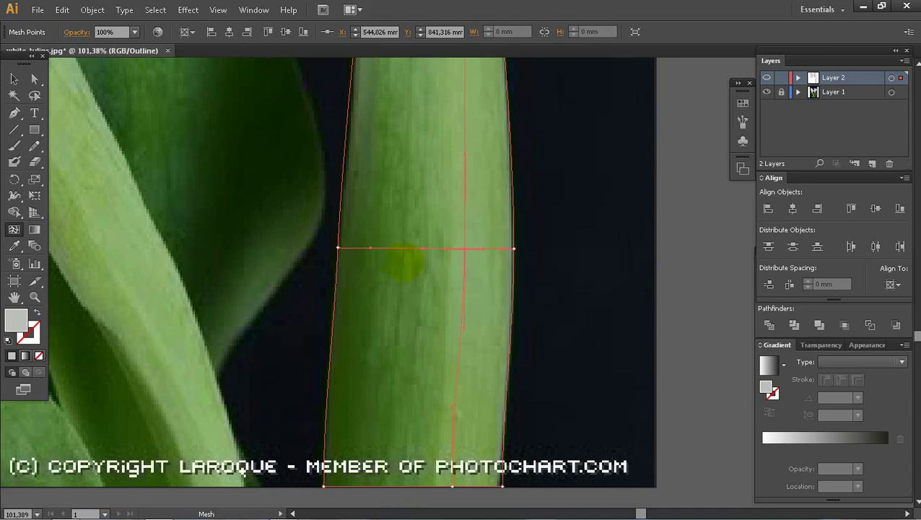
{"action": "left_click", "coordinate": [398, 249]}
{"action": "left_click_drag", "start_coordinate": [455, 108], "coordinate": [435, 344]}
{"action": "left_click", "coordinate": [443, 310]}
{"action": "left_click_drag", "start_coordinate": [443, 80], "coordinate": [452, 307]}
{"action": "left_click", "coordinate": [434, 277]}
{"action": "left_click", "coordinate": [466, 260]}
Fill the whole leaf mesh with dark green sampled from the photo in preview, and return to outline display.
{"action": "left_click", "coordinate": [476, 387], "text": "ctrl+alt"}
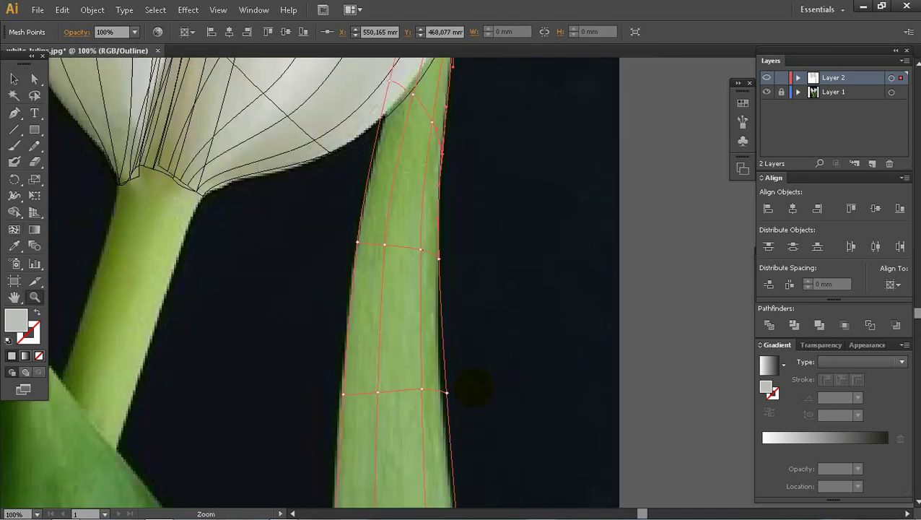
{"action": "left_click", "coordinate": [472, 389], "text": "ctrl+alt"}
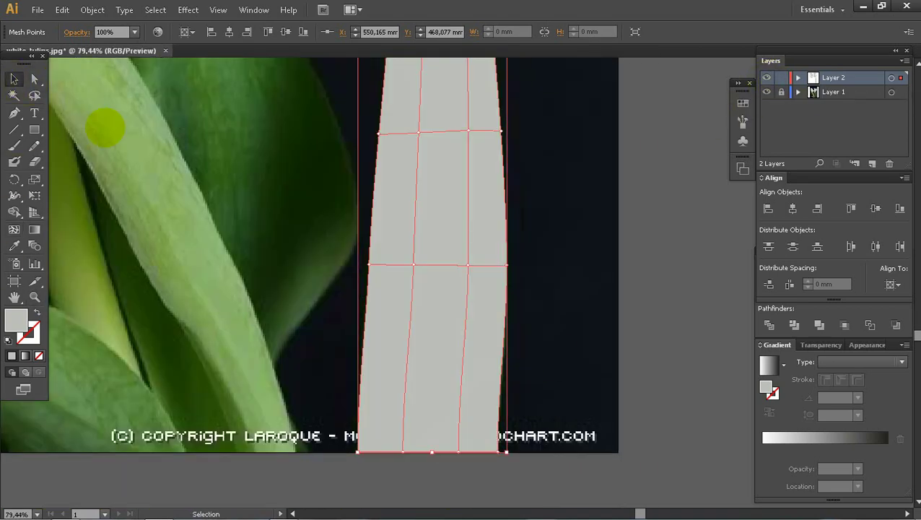
{"action": "key", "text": "i"}
{"action": "left_click", "coordinate": [253, 156]}
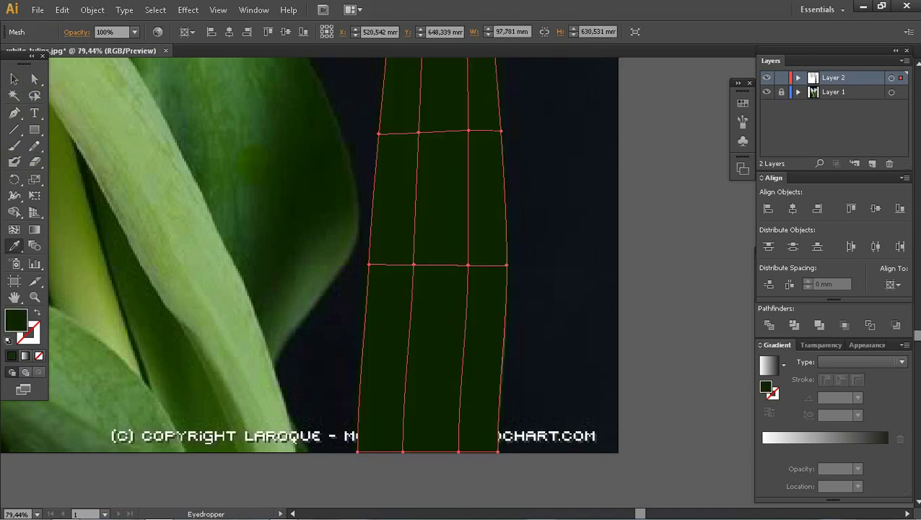
{"action": "key", "text": "ctrl+y"}
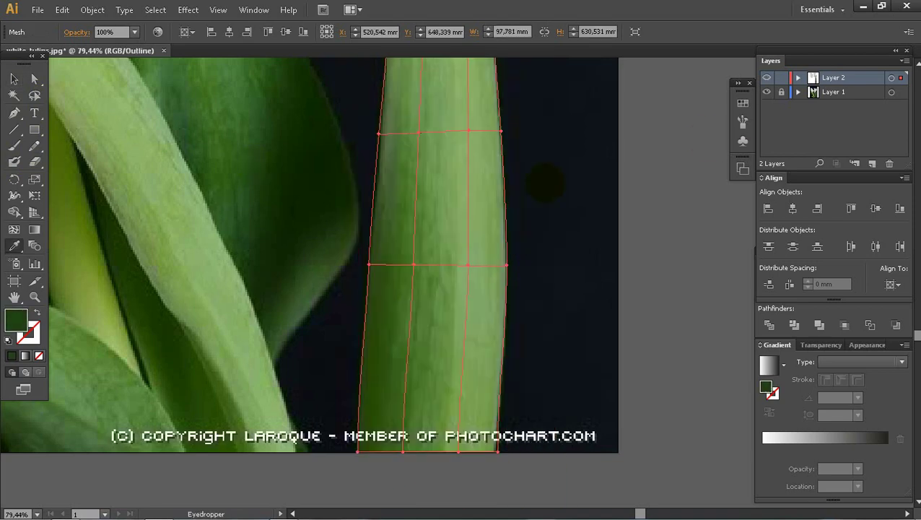
Add lengthwise mesh lines near the leaf's right and left edges and shade the lower mesh points with sampled greens.
{"action": "left_click", "coordinate": [488, 265]}
{"action": "key", "text": "i"}
{"action": "left_click", "coordinate": [491, 225]}
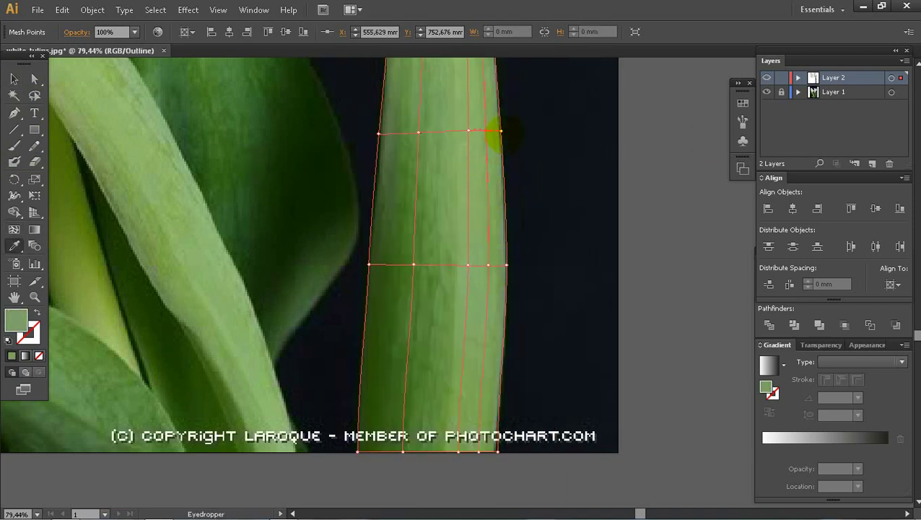
{"action": "left_click", "coordinate": [408, 451]}
{"action": "key", "text": "i"}
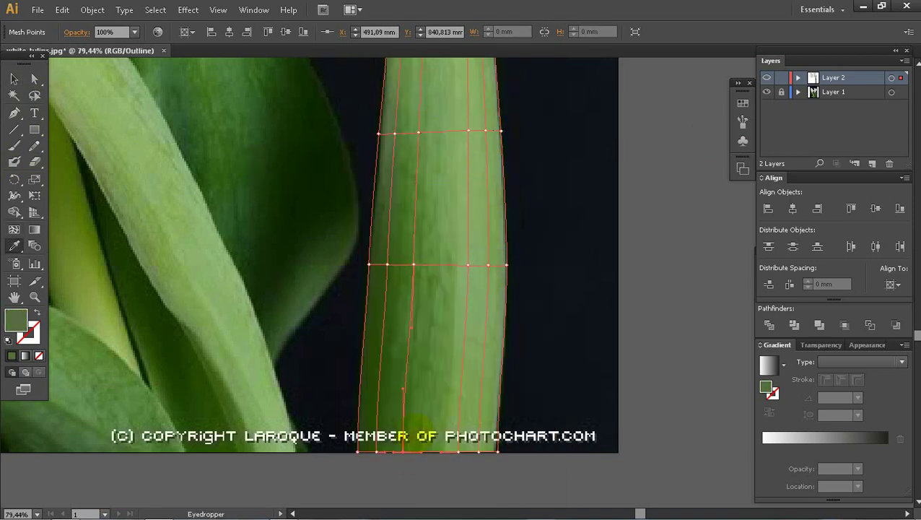
{"action": "left_click", "coordinate": [476, 451]}
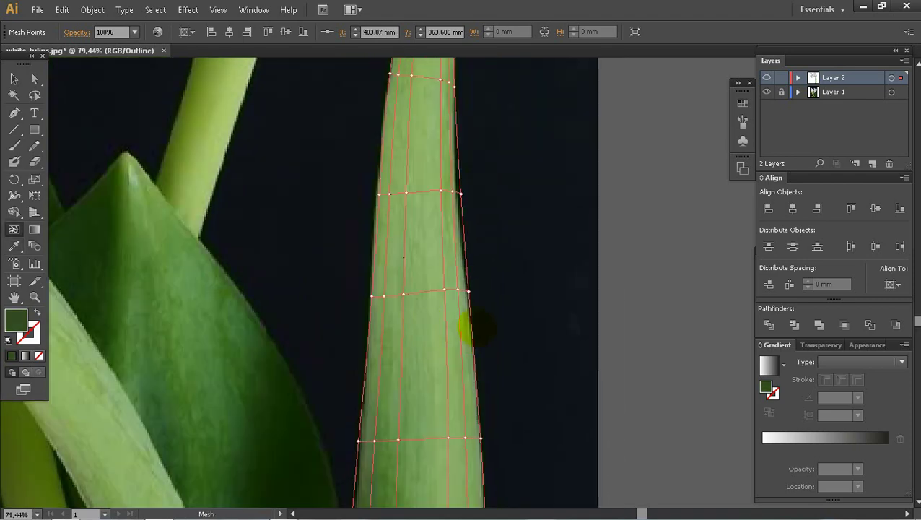
Shade the mesh points on the leaf's middle rows with greens sampled from the photo beneath them.
{"action": "key", "text": "u"}
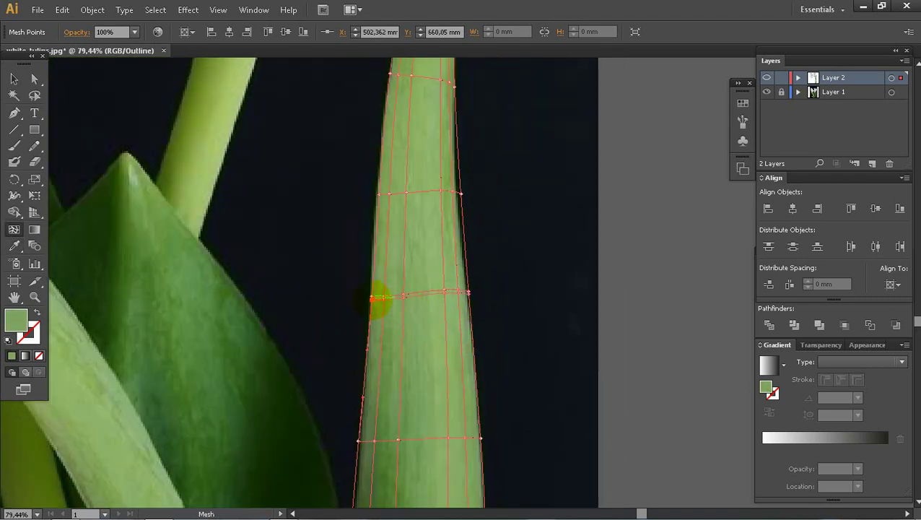
{"action": "left_click", "coordinate": [372, 296]}
{"action": "key", "text": "i"}
{"action": "left_click", "coordinate": [391, 298]}
{"action": "scroll", "coordinate": [404, 360], "scroll_direction": "up", "scroll_amount": 3}
{"action": "key", "text": "u"}
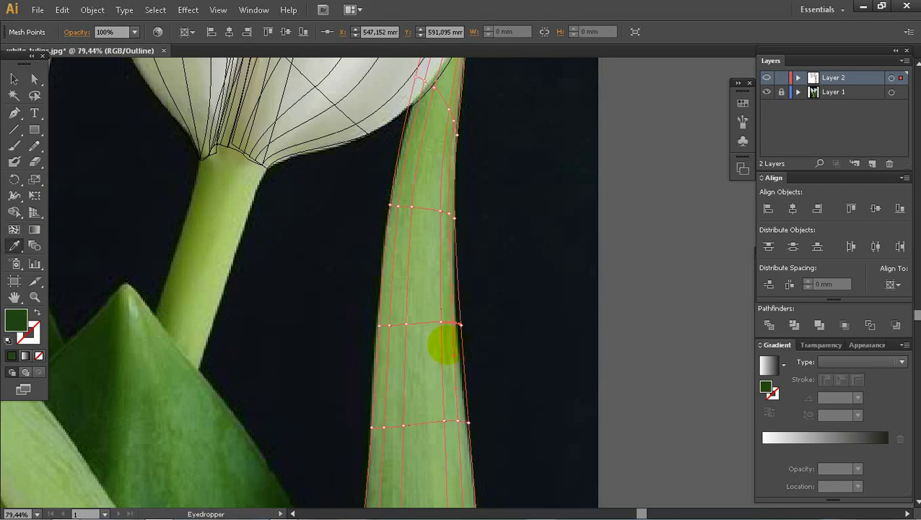
{"action": "key", "text": "u"}
{"action": "left_click", "coordinate": [407, 324]}
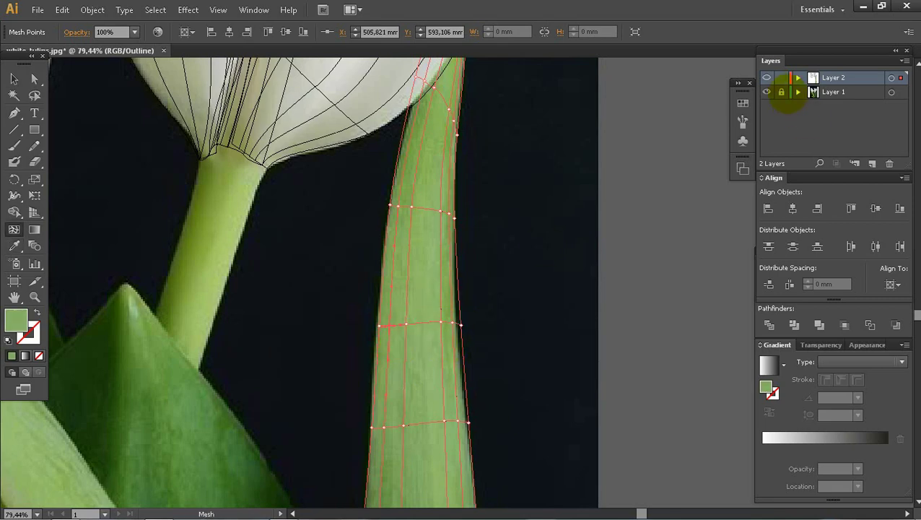
Show Layer 2 in preview again and resample the green of the left inner mesh point on the leaf's middle row.
{"action": "left_click", "coordinate": [767, 77], "text": "ctrl"}
{"action": "key", "text": "z"}
{"action": "left_click", "coordinate": [483, 347], "text": "alt"}
{"action": "left_click", "coordinate": [476, 353], "text": "alt"}
{"action": "left_click", "coordinate": [460, 370], "text": "alt"}
{"action": "left_click_drag", "start_coordinate": [325, 162], "coordinate": [536, 357]}
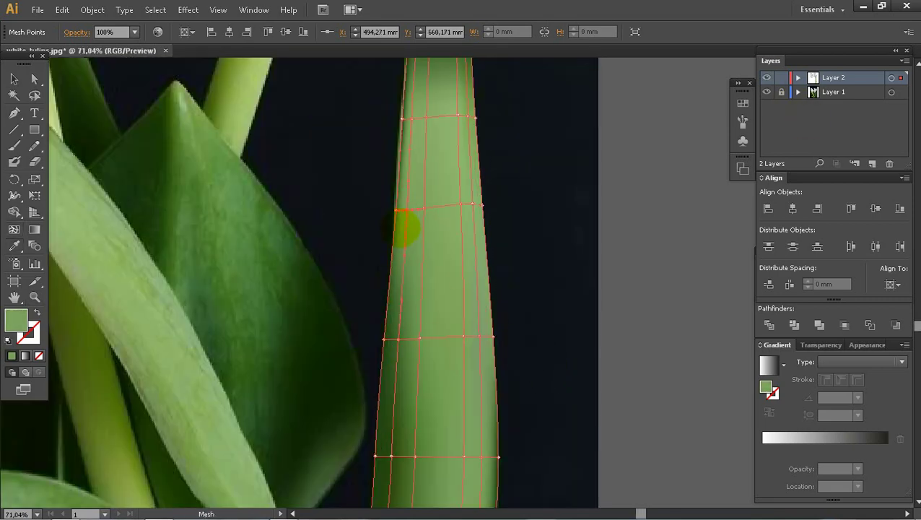
{"action": "key", "text": "i"}
{"action": "left_click", "coordinate": [400, 228]}
Recolour the left inner mesh points on the neighbouring rows above and below with greens sampled from the leaf.
{"action": "key", "text": "u"}
{"action": "left_click", "coordinate": [412, 119]}
{"action": "key", "text": "i"}
{"action": "left_click", "coordinate": [408, 126]}
{"action": "key", "text": "u"}
{"action": "left_click", "coordinate": [398, 339]}
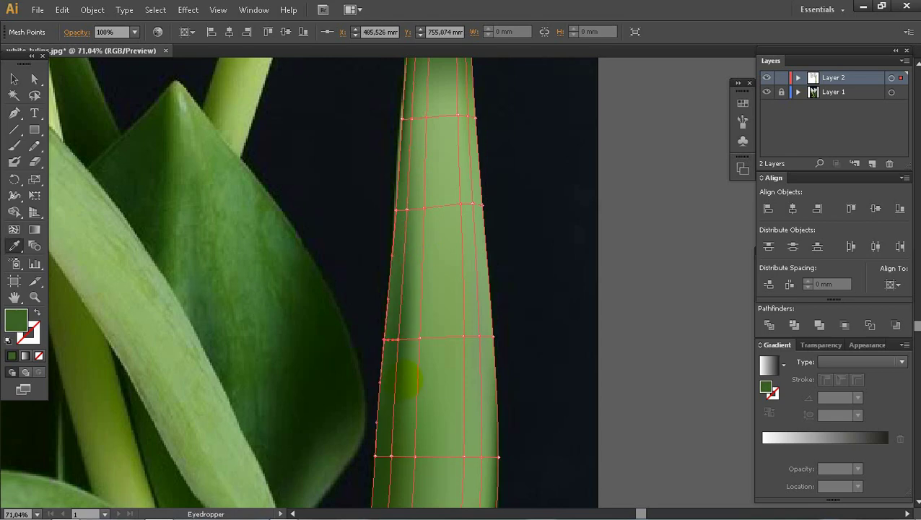
{"action": "key", "text": "i"}
{"action": "left_click", "coordinate": [407, 339]}
Deselect the leaf and hide the Layer 1 photo.
{"action": "left_click", "coordinate": [14, 79]}
{"action": "left_click", "coordinate": [674, 311]}
{"action": "key", "text": "z"}
{"action": "left_click", "coordinate": [477, 358], "text": "alt"}
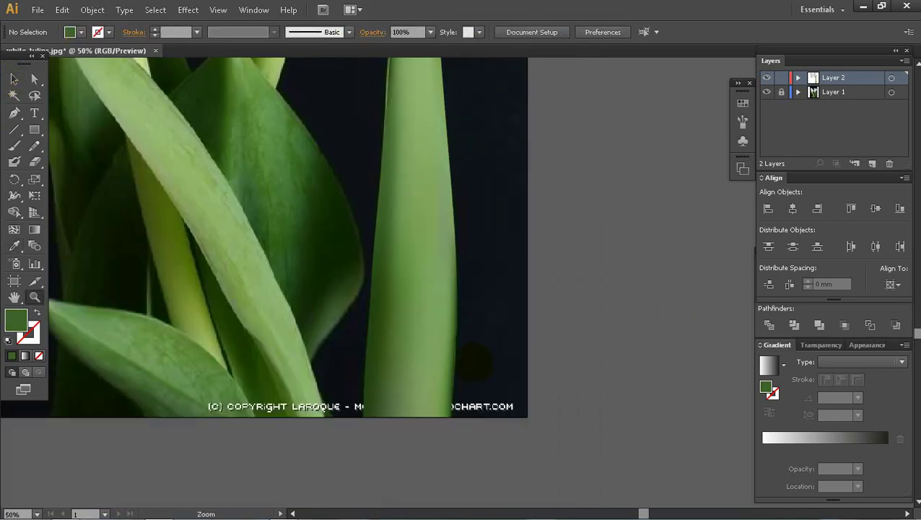
{"action": "left_click", "coordinate": [442, 346], "text": "alt"}
{"action": "left_click", "coordinate": [767, 92]}
Reselect the leaf and lighten the inner mesh points on its two upper rows with greens sampled from the leaf below.
{"action": "left_click", "coordinate": [11, 81]}
{"action": "left_click", "coordinate": [435, 317]}
{"action": "key", "text": "u"}
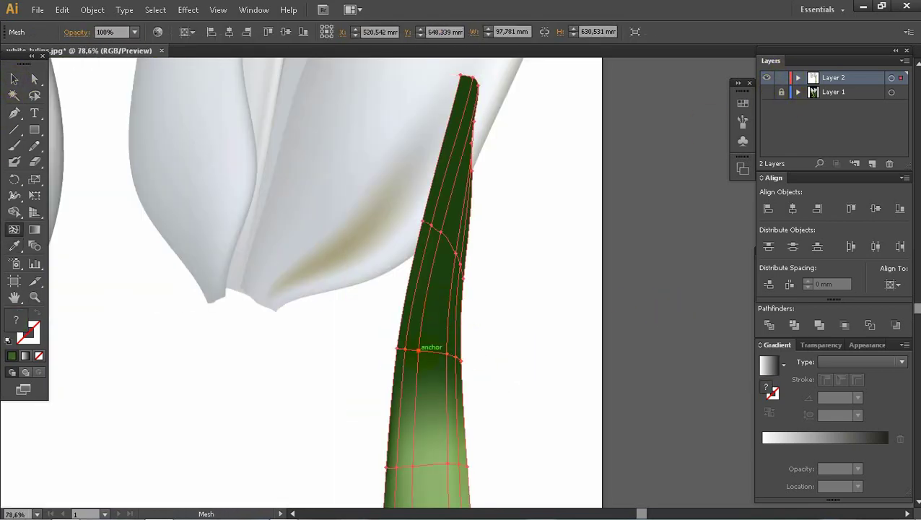
{"action": "left_click", "coordinate": [418, 351]}
{"action": "key", "text": "i"}
{"action": "left_click", "coordinate": [428, 392]}
{"action": "key", "text": "u"}
{"action": "left_click", "coordinate": [448, 354]}
{"action": "key", "text": "ctrl+z"}
{"action": "left_click", "coordinate": [441, 232]}
{"action": "key", "text": "i"}
{"action": "left_click", "coordinate": [437, 282]}
Add a lengthwise mesh line through the middle of the leaf's upper part and give it a lighter green highlight.
{"action": "key", "text": "u"}
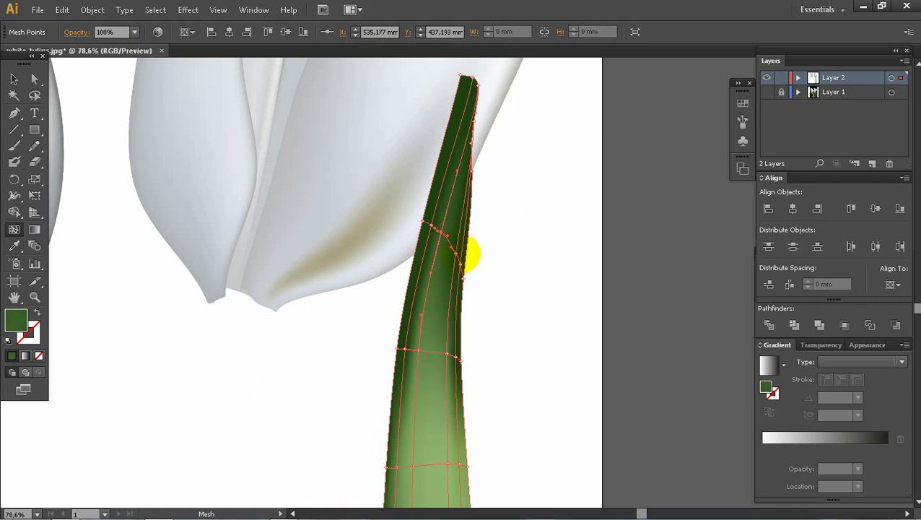
{"action": "left_click", "coordinate": [456, 253]}
{"action": "key", "text": "i"}
{"action": "left_click", "coordinate": [443, 285]}
{"action": "double_click", "coordinate": [17, 318]}
{"action": "left_click", "coordinate": [548, 176]}
{"action": "key", "text": "Return"}
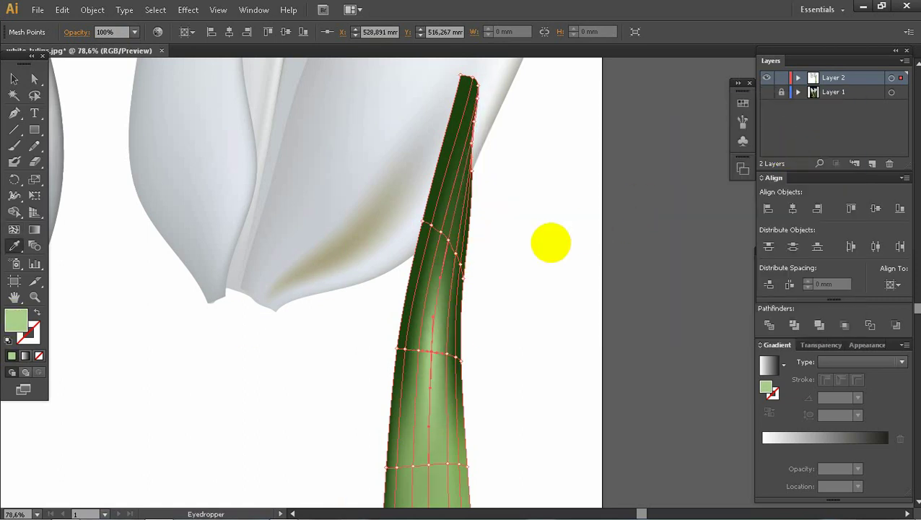
Shade the centre line's mesh points near the petal and on the next rows down with the sampled highlight green.
{"action": "key", "text": "u"}
{"action": "left_click", "coordinate": [448, 239]}
{"action": "key", "text": "i"}
{"action": "left_click", "coordinate": [431, 355]}
{"action": "key", "text": "z"}
{"action": "key", "text": "u"}
{"action": "left_click", "coordinate": [460, 239]}
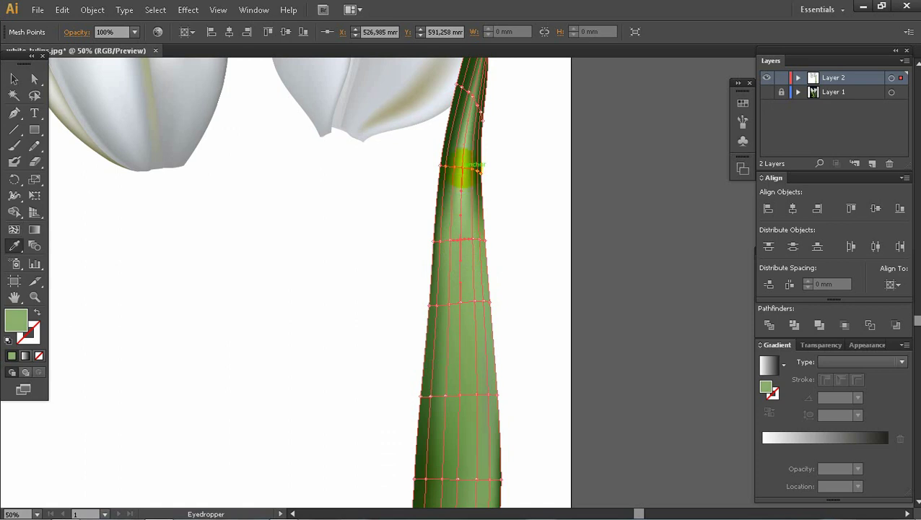
{"action": "left_click", "coordinate": [462, 167]}
Carry the light green highlight down the centre line's mesh points on the leaf's middle and lower rows.
{"action": "key", "text": "u"}
{"action": "left_click", "coordinate": [460, 301]}
{"action": "key", "text": "i"}
{"action": "left_click", "coordinate": [461, 247]}
{"action": "key", "text": "u"}
{"action": "left_click", "coordinate": [460, 395]}
{"action": "key", "text": "i"}
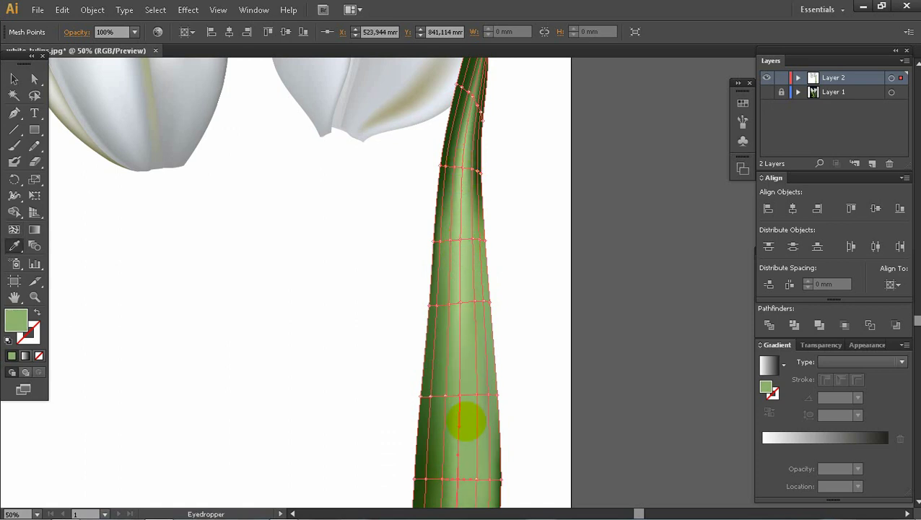
{"action": "left_click", "coordinate": [395, 378]}
Send the leaf behind the tulip petals and deselect it.
{"action": "key", "text": "z"}
{"action": "left_click", "coordinate": [449, 381], "text": "alt"}
{"action": "left_click_drag", "start_coordinate": [420, 112], "coordinate": [645, 424]}
{"action": "left_click", "coordinate": [15, 79]}
{"action": "right_click", "coordinate": [476, 267]}
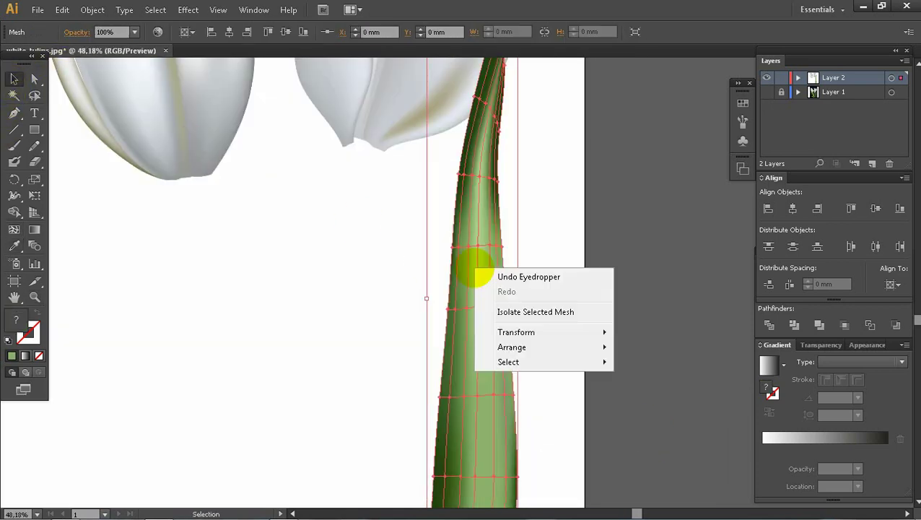
{"action": "mouse_move", "coordinate": [531, 348]}
{"action": "left_click", "coordinate": [649, 392]}
{"action": "left_click", "coordinate": [628, 297]}
Reselect the leaf and lighten the mesh point near its right edge on the row just below the petal.
{"action": "scroll", "coordinate": [628, 297], "scroll_direction": "up", "scroll_amount": 3}
{"action": "key", "text": "z"}
{"action": "left_click_drag", "start_coordinate": [384, 166], "coordinate": [634, 378]}
{"action": "key", "text": "v"}
{"action": "left_click", "coordinate": [378, 274]}
{"action": "key", "text": "u"}
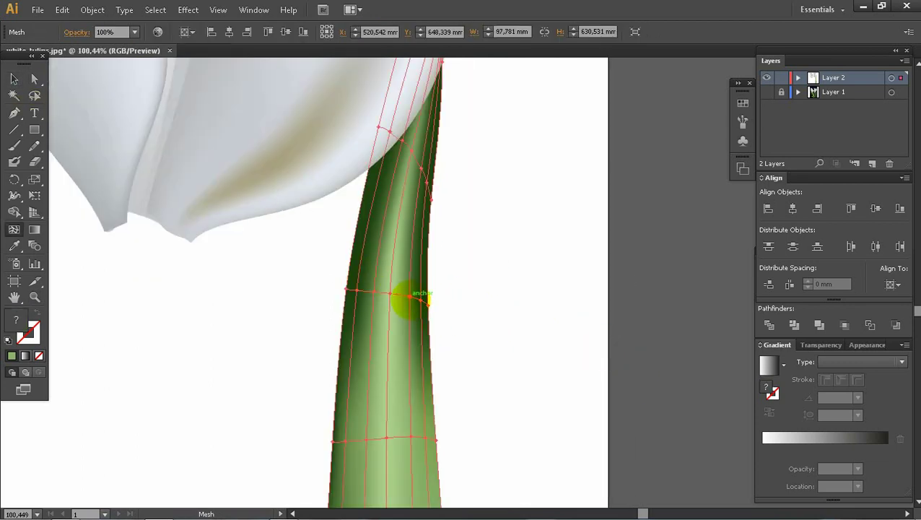
{"action": "left_click", "coordinate": [420, 301]}
{"action": "key", "text": "i"}
{"action": "left_click", "coordinate": [415, 301]}
Lighten the mesh point near the left edge on the same row with a sampled green and deselect the leaf.
{"action": "key", "text": "u"}
{"action": "left_click", "coordinate": [356, 291]}
{"action": "key", "text": "i"}
{"action": "left_click", "coordinate": [373, 298]}
{"action": "left_click", "coordinate": [15, 79]}
{"action": "left_click", "coordinate": [90, 281]}
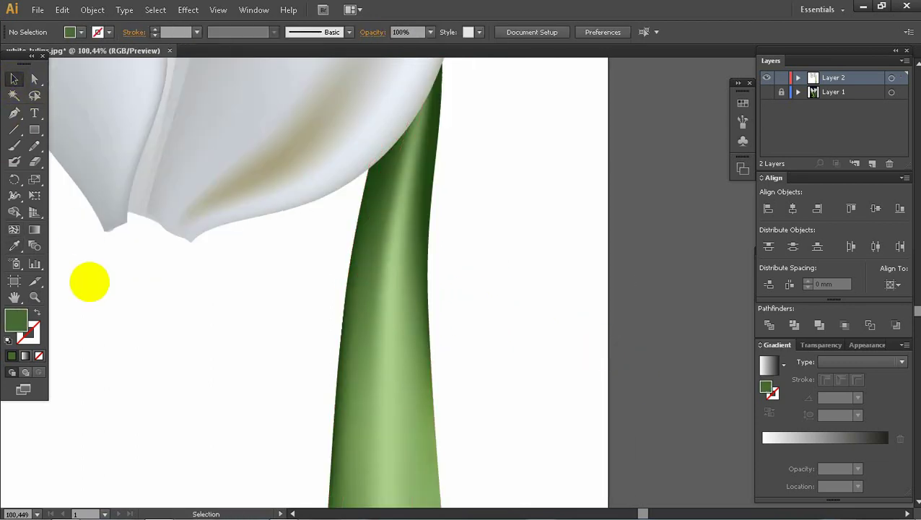
Reselect the leaf and shade the left inner mesh point on its bottom edge with dark green sampled from the leaf.
{"action": "left_click_drag", "start_coordinate": [403, 201], "coordinate": [600, 451]}
{"action": "left_click", "coordinate": [14, 79]}
{"action": "left_click", "coordinate": [353, 289]}
{"action": "key", "text": "u"}
{"action": "left_click", "coordinate": [334, 382]}
{"action": "key", "text": "i"}
{"action": "left_click", "coordinate": [318, 243]}
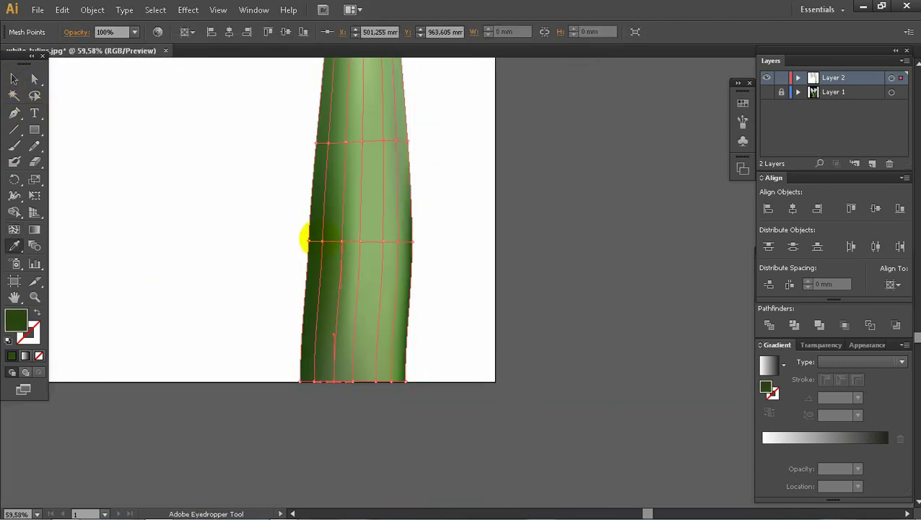
Set the leaf's bottom left corner mesh point to a very dark green.
{"action": "key", "text": "u"}
{"action": "left_click", "coordinate": [301, 382]}
{"action": "double_click", "coordinate": [16, 319]}
{"action": "left_click", "coordinate": [613, 303]}
{"action": "left_click", "coordinate": [793, 144]}
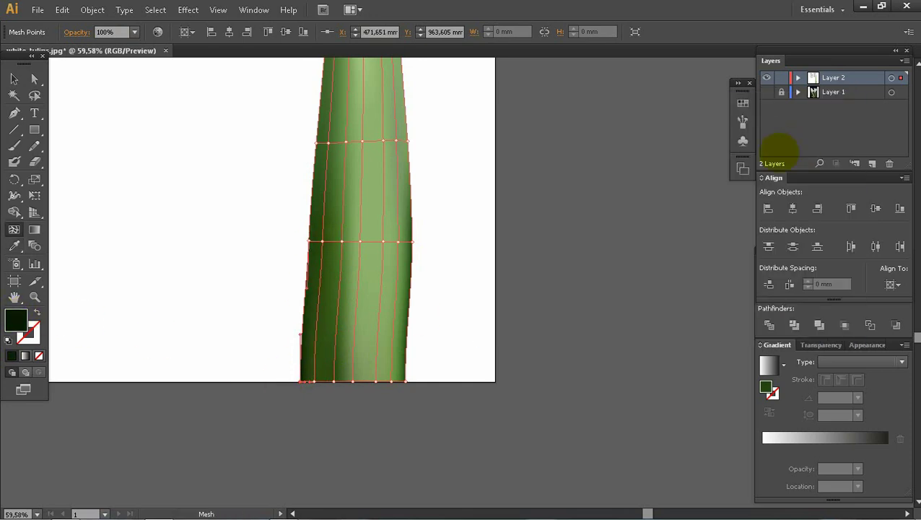
Recolor the mesh points along the tall leaf's bottom edge with greens sampled from its body, and deselect it.
{"action": "key", "text": "z"}
{"action": "left_click_drag", "start_coordinate": [259, 208], "coordinate": [462, 435]}
{"action": "key", "text": "u"}
{"action": "left_click", "coordinate": [369, 395]}
{"action": "left_click", "coordinate": [356, 383]}
{"action": "key", "text": "u"}
{"action": "left_click", "coordinate": [407, 395]}
{"action": "key", "text": "i"}
{"action": "left_click", "coordinate": [428, 384]}
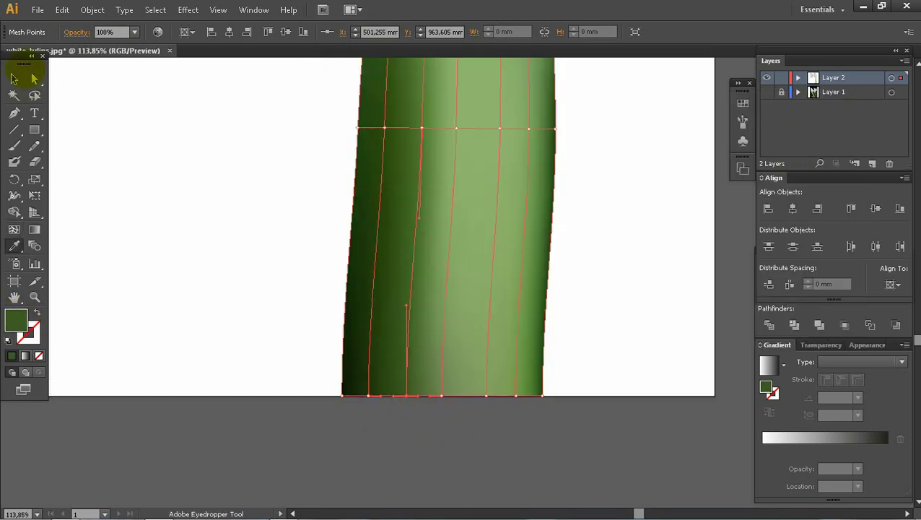
{"action": "left_click", "coordinate": [15, 79]}
{"action": "left_click", "coordinate": [105, 181]}
Show Layer 1 with the reference photo and draw a green rectangle over the central leaf.
{"action": "key", "text": "ctrl+0"}
{"action": "left_click", "coordinate": [766, 92]}
{"action": "key", "text": "z"}
{"action": "left_click", "coordinate": [622, 316], "text": "alt"}
{"action": "left_click_drag", "start_coordinate": [211, 202], "coordinate": [515, 424]}
{"action": "key", "text": "m"}
{"action": "left_click_drag", "start_coordinate": [345, 255], "coordinate": [493, 477]}
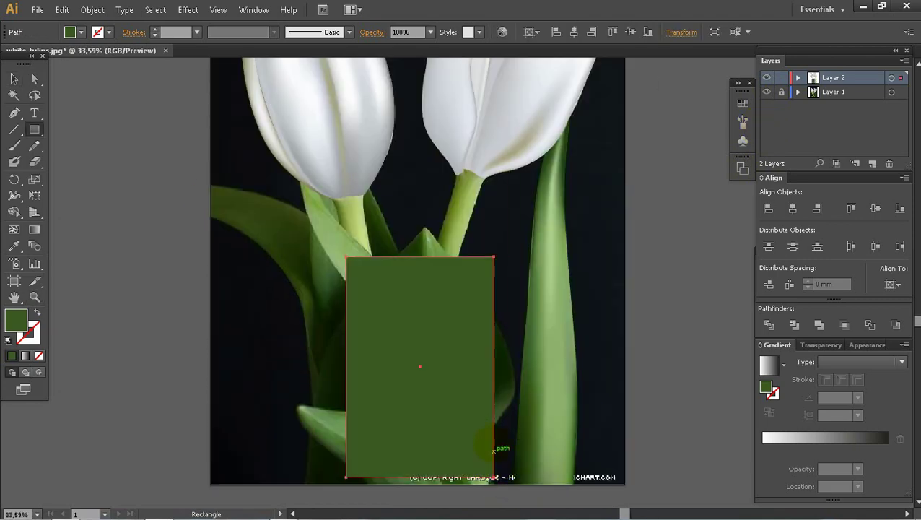
Display Layer 2 as outlines and move the rectangle's two upper corners to the central leaf's tip with the Mesh tool.
{"action": "left_click", "coordinate": [766, 77], "text": "ctrl"}
{"action": "key", "text": "z"}
{"action": "left_click_drag", "start_coordinate": [249, 212], "coordinate": [539, 426]}
{"action": "key", "text": "u"}
{"action": "left_click_drag", "start_coordinate": [666, 146], "coordinate": [527, 88]}
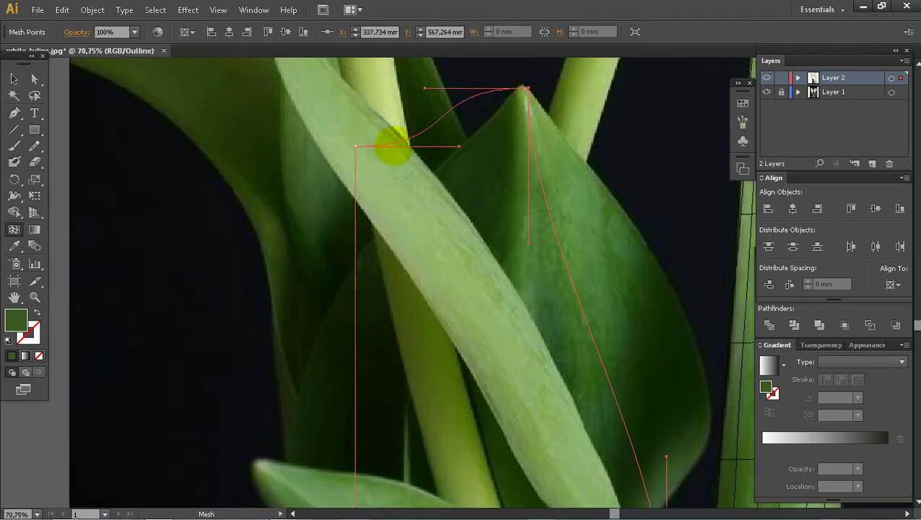
{"action": "left_click_drag", "start_coordinate": [355, 145], "coordinate": [513, 88]}
{"action": "key", "text": "ctrl+space"}
{"action": "mouse_move", "coordinate": [436, 72]}
{"action": "left_mouse_down"}
{"action": "mouse_move", "coordinate": [675, 205]}
{"action": "mouse_move", "coordinate": [340, 199]}
{"action": "left_mouse_up"}
{"action": "key", "text": "space"}
{"action": "left_click_drag", "start_coordinate": [390, 176], "coordinate": [536, 237]}
{"action": "left_click_drag", "start_coordinate": [161, 260], "coordinate": [480, 238]}
Curve the shape's sides down from the tip and spread its lower corners to the base of the central leaf.
{"action": "key", "text": "ctrl+alt+space"}
{"action": "left_click", "coordinate": [478, 425]}
{"action": "left_click", "coordinate": [476, 422]}
{"action": "left_click", "coordinate": [471, 404]}
{"action": "left_click", "coordinate": [466, 386]}
{"action": "key", "text": "space"}
{"action": "left_click_drag", "start_coordinate": [420, 206], "coordinate": [459, 296]}
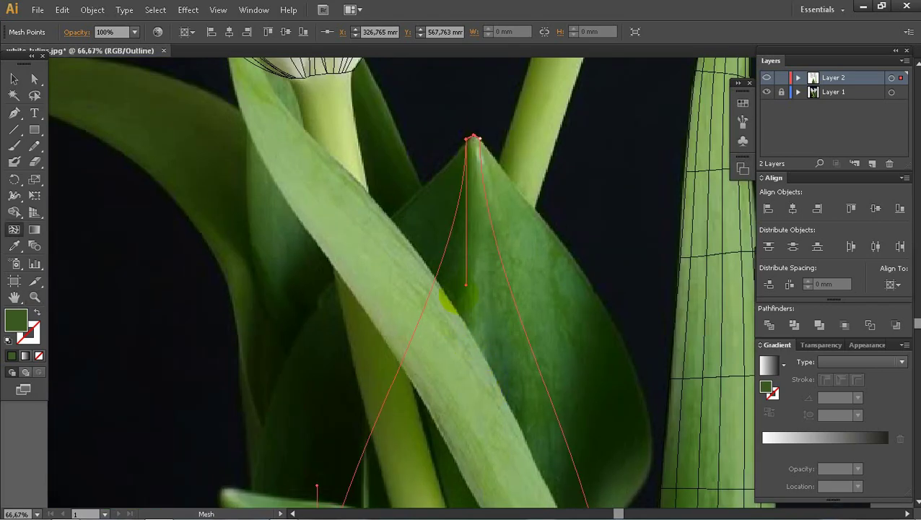
{"action": "left_click_drag", "start_coordinate": [352, 350], "coordinate": [171, 470]}
{"action": "key", "text": "space"}
{"action": "key", "text": "space"}
{"action": "left_click_drag", "start_coordinate": [544, 457], "coordinate": [524, 470]}
{"action": "key", "text": "space"}
Add horizontal mesh rows and fit their side points to the central leaf's outline in the photo.
{"action": "left_click_drag", "start_coordinate": [465, 173], "coordinate": [477, 291]}
{"action": "left_click_drag", "start_coordinate": [471, 280], "coordinate": [570, 288]}
{"action": "left_click_drag", "start_coordinate": [443, 135], "coordinate": [463, 136]}
{"action": "key", "text": "space"}
{"action": "left_click_drag", "start_coordinate": [498, 282], "coordinate": [482, 154]}
{"action": "left_click", "coordinate": [546, 301]}
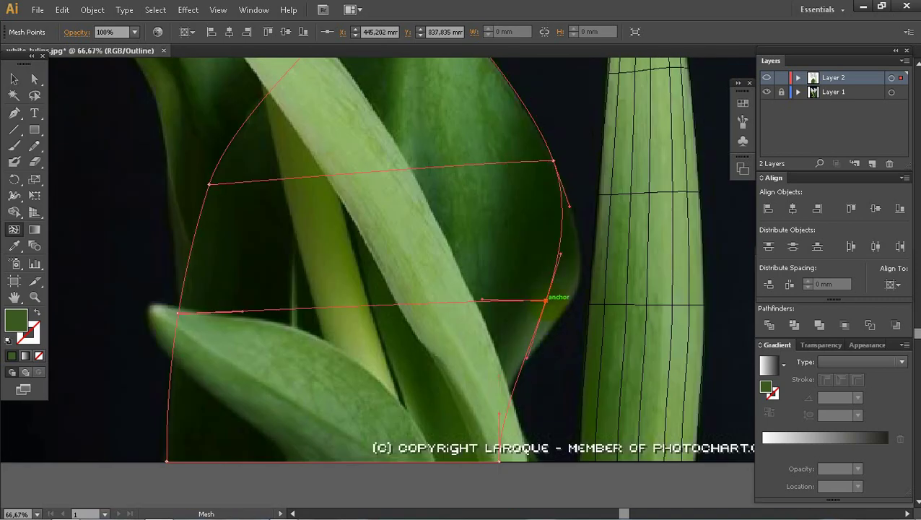
{"action": "left_click_drag", "start_coordinate": [531, 385], "coordinate": [509, 392]}
Add a vertical mesh line along the central leaf's midrib and align its points from the tip to the base.
{"action": "key", "text": "space"}
{"action": "left_click_drag", "start_coordinate": [422, 194], "coordinate": [459, 296]}
{"action": "left_click", "coordinate": [424, 268]}
{"action": "key", "text": "space"}
{"action": "left_click_drag", "start_coordinate": [431, 249], "coordinate": [458, 143]}
{"action": "key", "text": "space"}
{"action": "left_click_drag", "start_coordinate": [449, 298], "coordinate": [452, 356]}
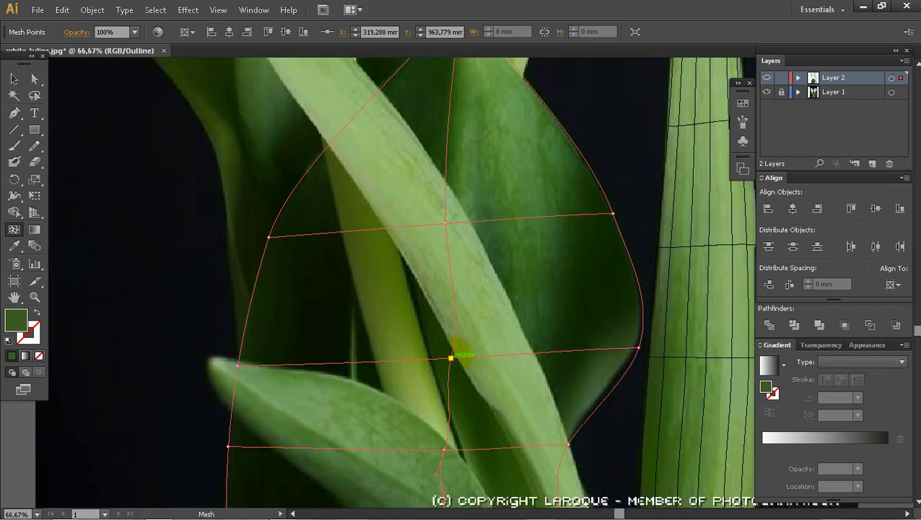
{"action": "key", "text": "space"}
{"action": "left_click_drag", "start_coordinate": [446, 444], "coordinate": [426, 292]}
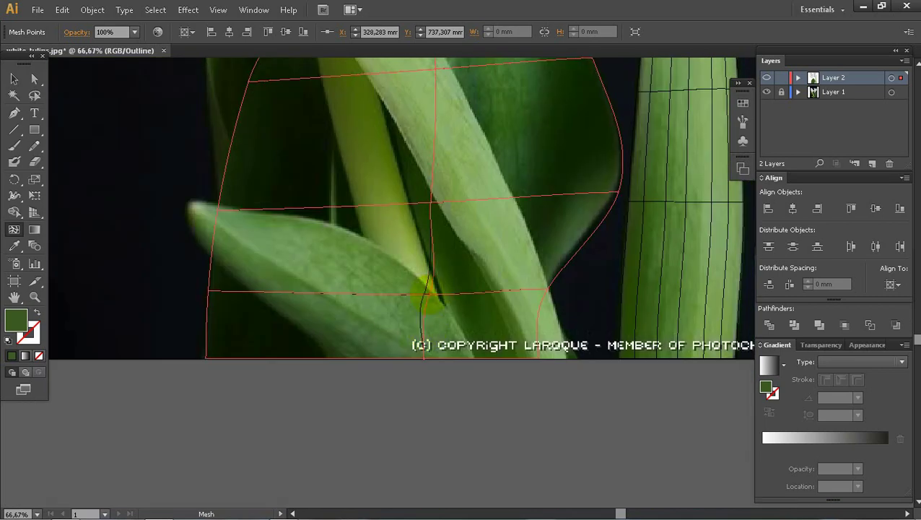
{"action": "left_click_drag", "start_coordinate": [430, 359], "coordinate": [431, 358]}
{"action": "key", "text": "space"}
{"action": "left_click_drag", "start_coordinate": [431, 359], "coordinate": [446, 519]}
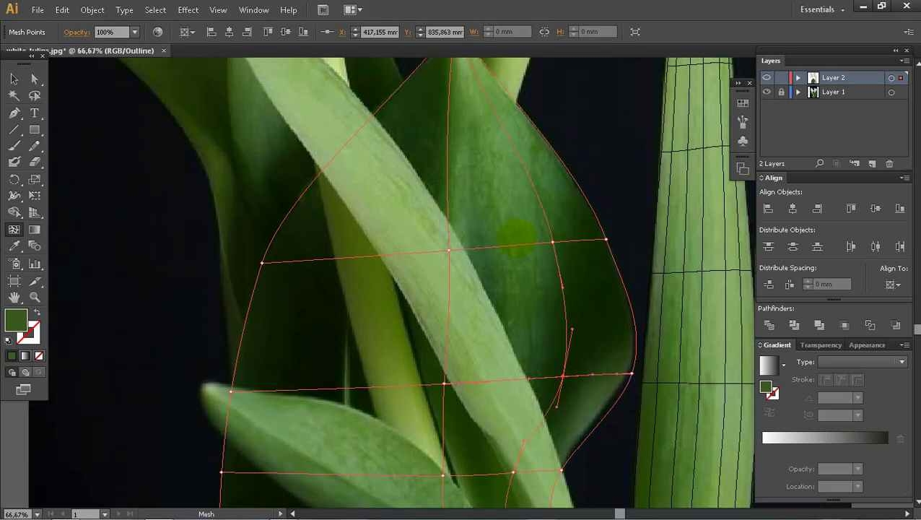
Add further vertical mesh lines across both halves of the central leaf and return the artwork to preview.
{"action": "left_click", "coordinate": [581, 240]}
{"action": "key", "text": "space"}
{"action": "left_click_drag", "start_coordinate": [405, 256], "coordinate": [461, 303]}
{"action": "key", "text": "z"}
{"action": "left_click", "coordinate": [518, 358], "text": "alt"}
{"action": "left_click", "coordinate": [518, 358], "text": "alt"}
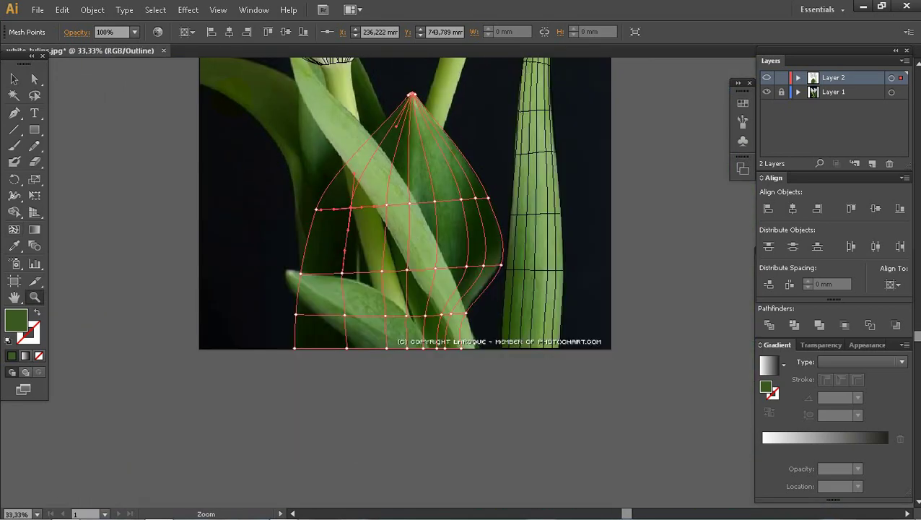
{"action": "left_click_drag", "start_coordinate": [329, 64], "coordinate": [498, 277]}
{"action": "key", "text": "ctrl+y"}
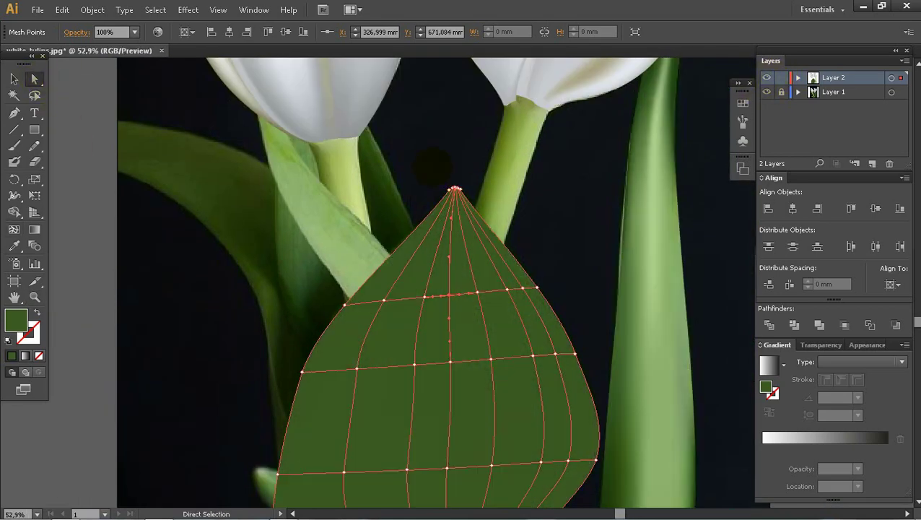
In outline view, color mesh points in the upper part of the central leaf with greens sampled from the photo.
{"action": "key", "text": "ctrl+y"}
{"action": "key", "text": "u"}
{"action": "key", "text": "i"}
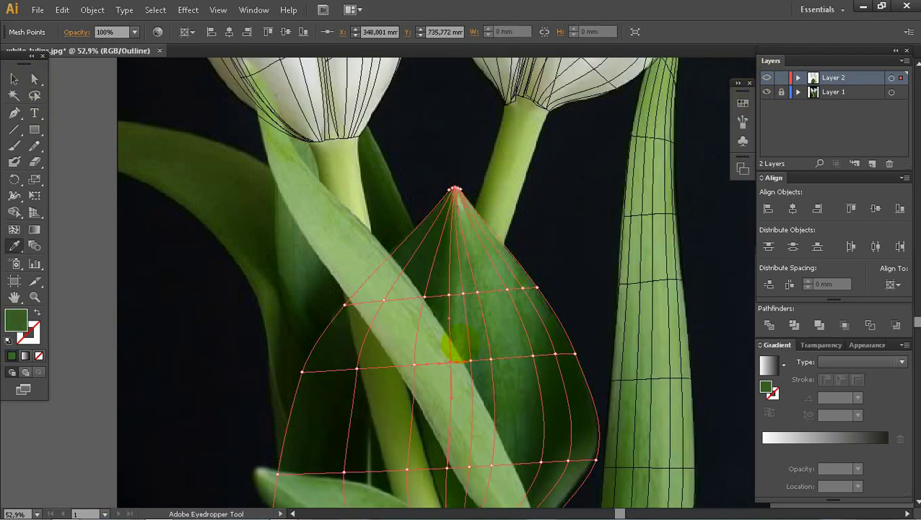
{"action": "left_click", "coordinate": [357, 368]}
{"action": "key", "text": "i"}
{"action": "left_click", "coordinate": [459, 362]}
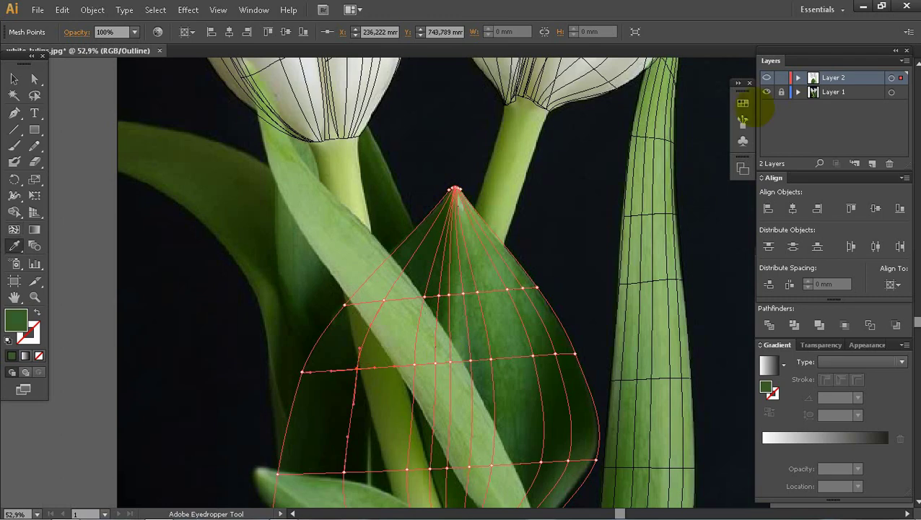
Return to preview and recolor the second-row mesh points in the leaf's left half with sampled dark greens.
{"action": "key", "text": "ctrl+y"}
{"action": "key", "text": "z"}
{"action": "left_click", "coordinate": [518, 346], "text": "alt"}
{"action": "left_click_drag", "start_coordinate": [643, 410], "coordinate": [551, 185]}
{"action": "key", "text": "u"}
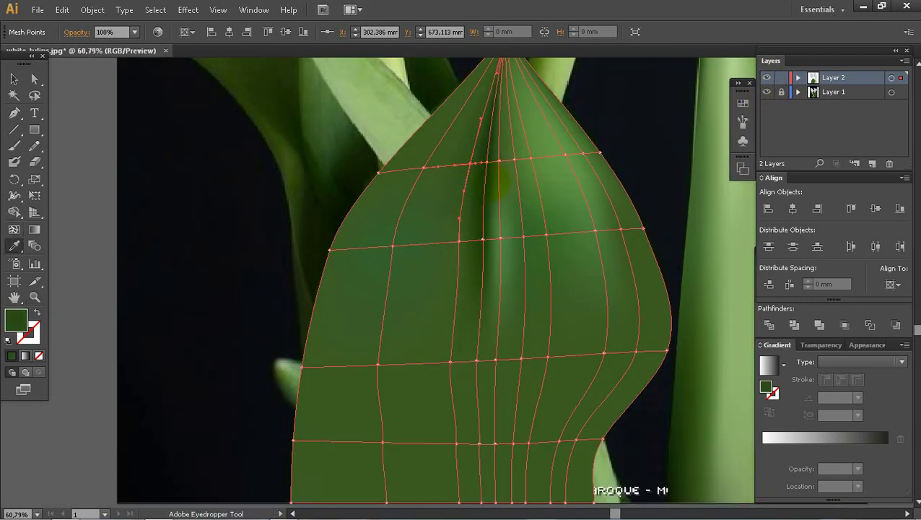
{"action": "key", "text": "u"}
{"action": "left_click", "coordinate": [393, 245]}
{"action": "key", "text": "i"}
{"action": "left_click", "coordinate": [433, 181]}
{"action": "key", "text": "u"}
{"action": "left_click", "coordinate": [459, 241]}
{"action": "key", "text": "i"}
{"action": "left_click", "coordinate": [462, 188]}
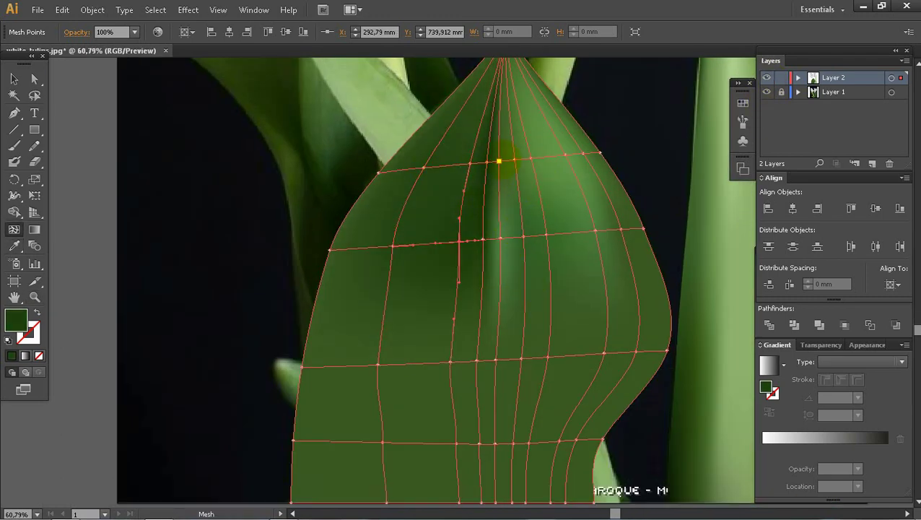
Recolor the upper-row mesh points at the midrib and just right of it with lighter greens sampled from the leaf.
{"action": "left_click", "coordinate": [498, 161]}
{"action": "key", "text": "i"}
{"action": "left_click", "coordinate": [512, 193]}
{"action": "key", "text": "u"}
{"action": "left_click", "coordinate": [713, 181]}
{"action": "key", "text": "u"}
{"action": "left_click", "coordinate": [531, 157]}
{"action": "key", "text": "i"}
{"action": "left_click", "coordinate": [563, 160]}
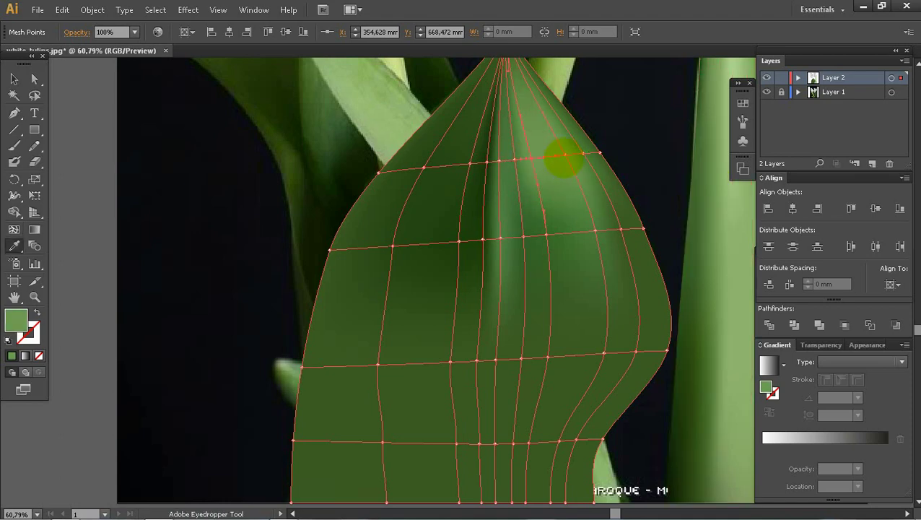
Recolor the upper-row mesh point beside the midrib with a sampled mid green and deselect the leaf.
{"action": "key", "text": "u"}
{"action": "left_click", "coordinate": [513, 159]}
{"action": "key", "text": "i"}
{"action": "key", "text": "i"}
{"action": "left_click", "coordinate": [562, 216]}
{"action": "left_click", "coordinate": [14, 78]}
{"action": "left_click", "coordinate": [114, 179]}
Reselect the leaf mesh, check it against the photo in outline, and darken a third-row point near the right edge.
{"action": "key", "text": "z"}
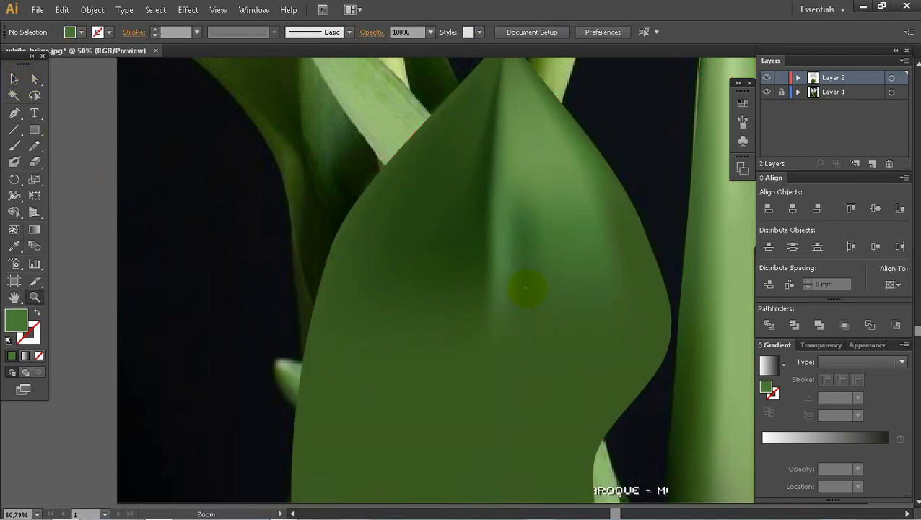
{"action": "left_click", "coordinate": [14, 79]}
{"action": "left_click", "coordinate": [456, 302]}
{"action": "key", "text": "u"}
{"action": "left_click", "coordinate": [766, 77], "text": "ctrl"}
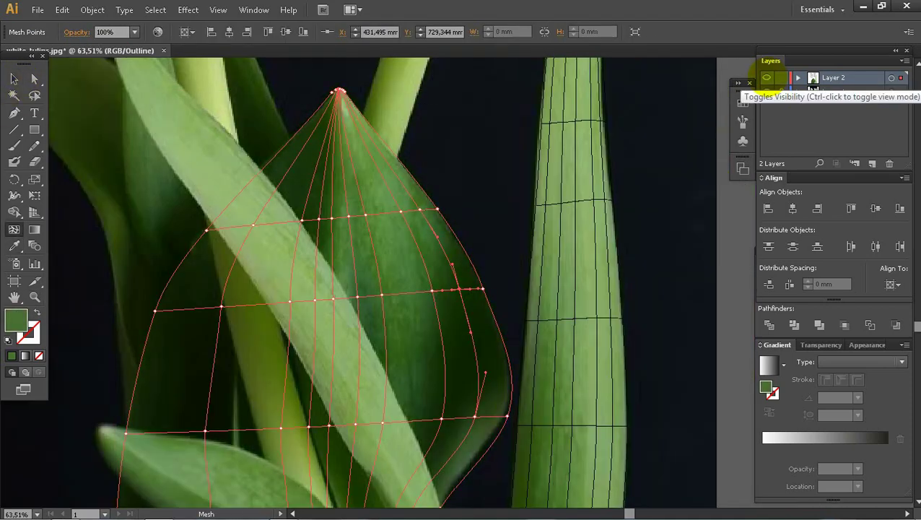
{"action": "left_click", "coordinate": [767, 77], "text": "ctrl"}
{"action": "left_click", "coordinate": [474, 416]}
{"action": "key", "text": "i"}
{"action": "left_click", "coordinate": [429, 401]}
Apply the sampled dark green to two more third-row mesh points between the midrib and the right edge.
{"action": "key", "text": "u"}
{"action": "left_click", "coordinate": [442, 419]}
{"action": "key", "text": "i"}
{"action": "left_click", "coordinate": [429, 400]}
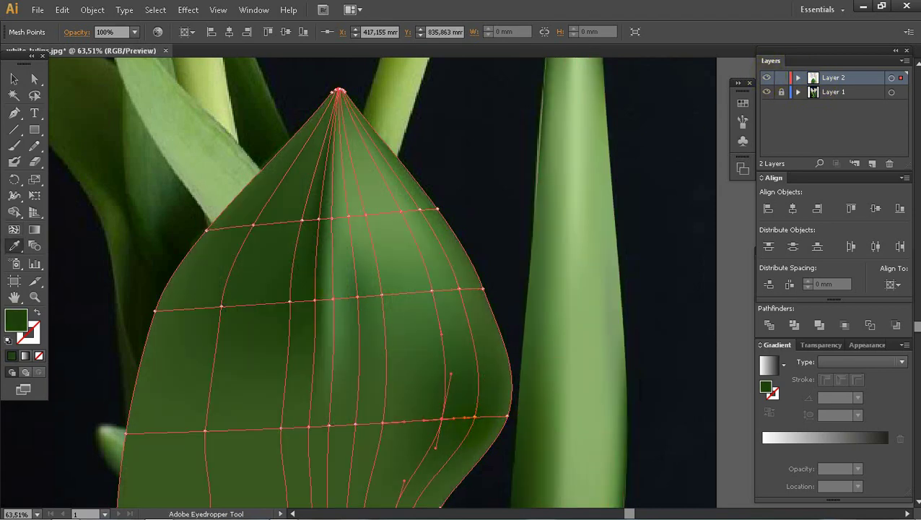
{"action": "left_click", "coordinate": [429, 400]}
{"action": "key", "text": "u"}
{"action": "left_click", "coordinate": [355, 423]}
{"action": "key", "text": "i"}
{"action": "left_click", "coordinate": [429, 401]}
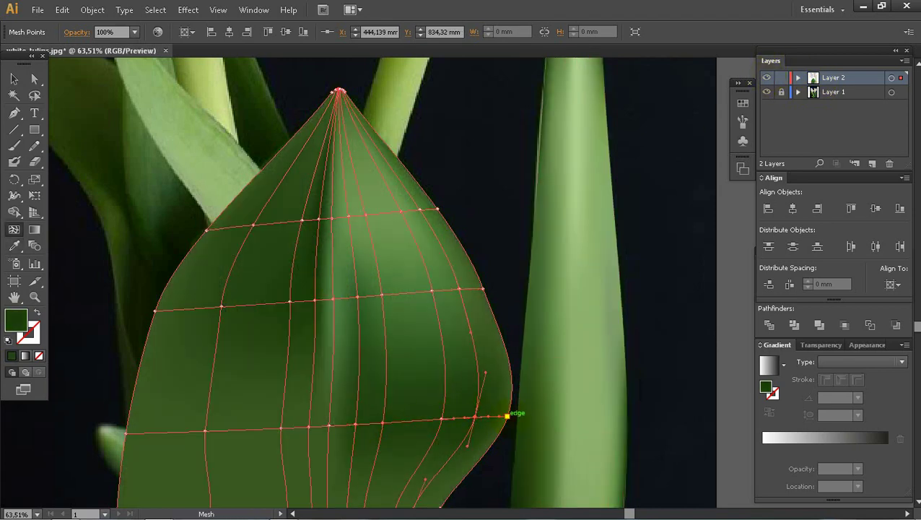
Add a mesh line just inside the leaf's right edge and shade the edge points with a very dark green.
{"action": "left_click", "coordinate": [508, 415]}
{"action": "key", "text": "i"}
{"action": "key", "text": "i"}
{"action": "left_click", "coordinate": [513, 420]}
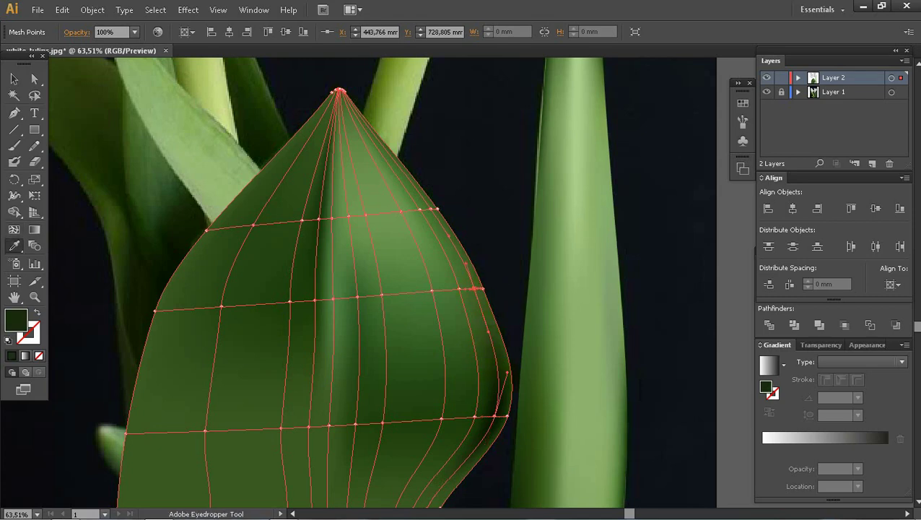
{"action": "left_click", "coordinate": [467, 310]}
Select the mesh points along the leaf's bottom edge and darken them with a sampled green.
{"action": "left_click", "coordinate": [448, 415]}
{"action": "left_click_drag", "start_coordinate": [448, 418], "coordinate": [452, 228]}
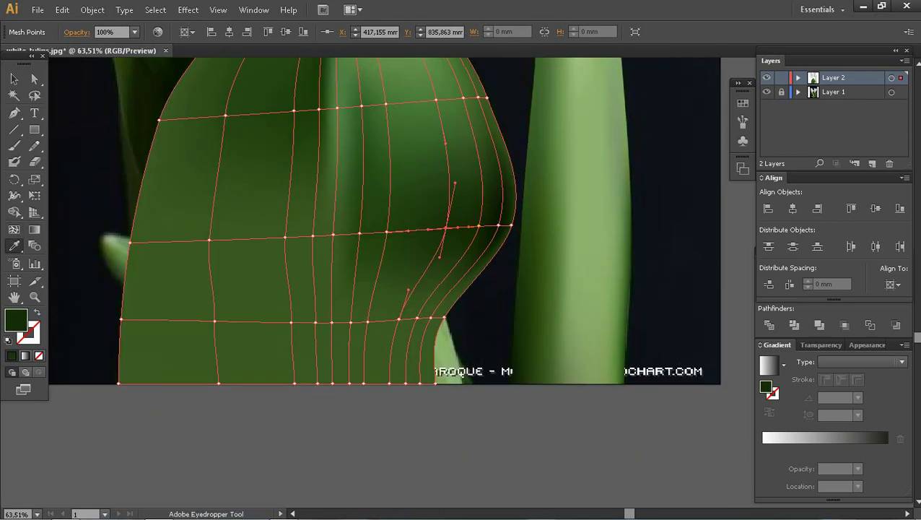
{"action": "left_click_drag", "start_coordinate": [269, 447], "coordinate": [448, 355]}
{"action": "key", "text": "i"}
{"action": "left_click", "coordinate": [435, 292]}
Recolor the lowest inner row's mesh point just right of the midrib with a dark green from the leaf base.
{"action": "key", "text": "u"}
{"action": "left_click", "coordinate": [351, 322]}
{"action": "key", "text": "i"}
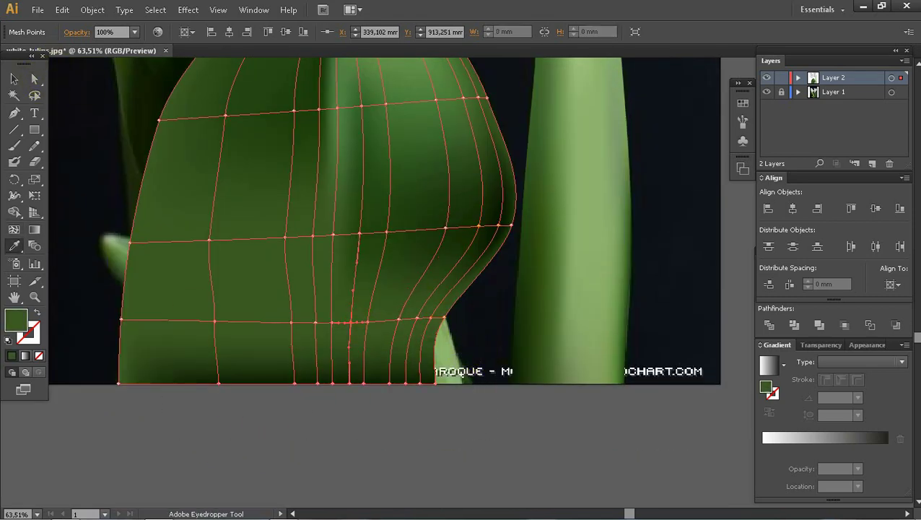
{"action": "left_click", "coordinate": [355, 367]}
{"action": "key", "text": "u"}
{"action": "left_click", "coordinate": [353, 322]}
Recolor the three lowest-row mesh points near the leaf's right edge with a sampled dark green and deselect the mesh.
{"action": "key", "text": "u"}
{"action": "left_click", "coordinate": [398, 319]}
{"action": "left_click", "coordinate": [417, 318]}
{"action": "left_click", "coordinate": [431, 317]}
{"action": "key", "text": "i"}
{"action": "left_click", "coordinate": [425, 322]}
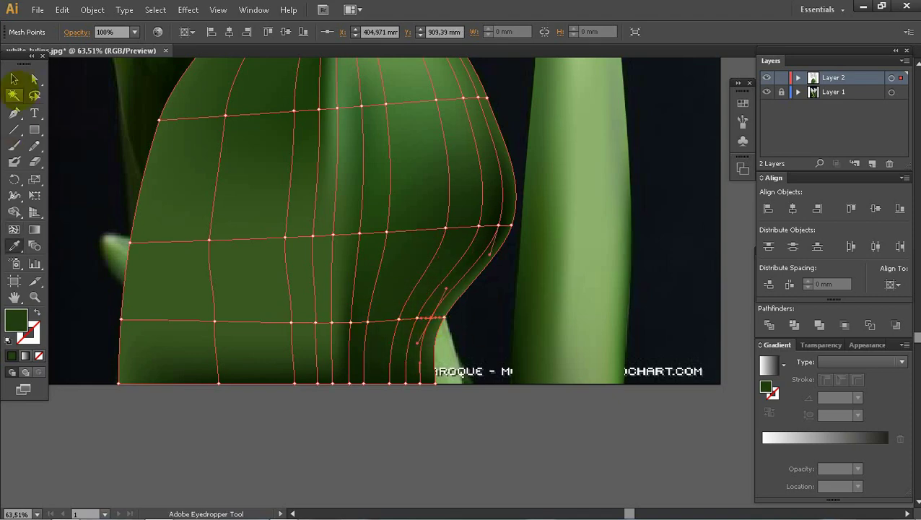
{"action": "left_click", "coordinate": [13, 79]}
{"action": "left_click", "coordinate": [207, 398]}
Compare the leaf with the photo by toggling Layer 2, and lighten a second-row mesh point in its right half.
{"action": "key", "text": "z"}
{"action": "left_click_drag", "start_coordinate": [339, 165], "coordinate": [590, 371]}
{"action": "left_click", "coordinate": [766, 77]}
{"action": "left_click", "coordinate": [766, 77]}
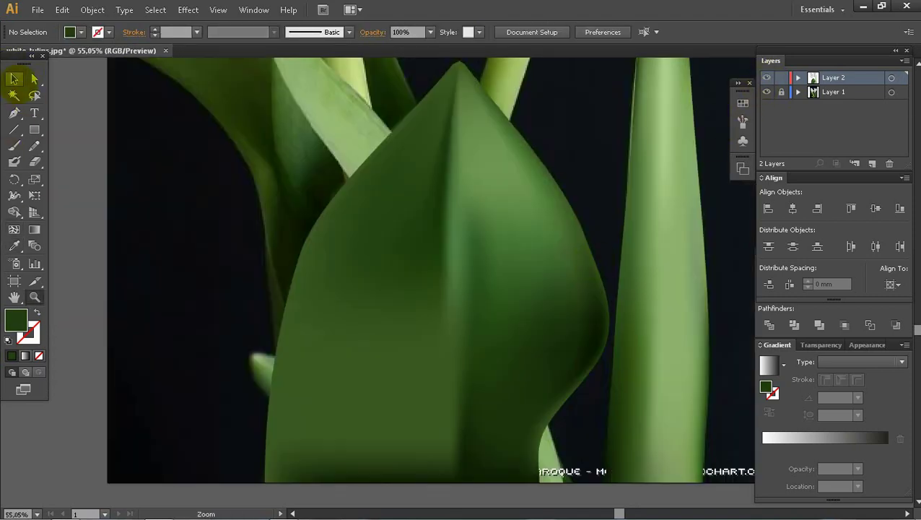
{"action": "left_click", "coordinate": [13, 79]}
{"action": "left_click_drag", "start_coordinate": [474, 76], "coordinate": [604, 234]}
{"action": "key", "text": "u"}
{"action": "left_click", "coordinate": [466, 390]}
{"action": "key", "text": "i"}
{"action": "left_click", "coordinate": [424, 267]}
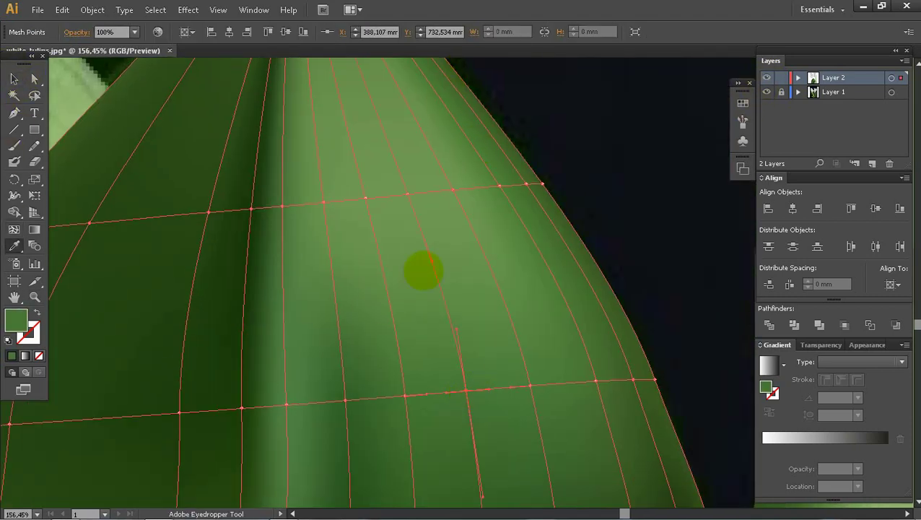
Set a slightly brighter green for the selected second-row mesh point in the large leaf's right half.
{"action": "double_click", "coordinate": [19, 318]}
{"action": "left_click", "coordinate": [565, 192]}
{"action": "left_click", "coordinate": [813, 143]}
{"action": "key", "text": "z"}
{"action": "left_click", "coordinate": [383, 311], "text": "alt"}
{"action": "left_click", "coordinate": [382, 311], "text": "alt"}
{"action": "left_click", "coordinate": [382, 310], "text": "alt"}
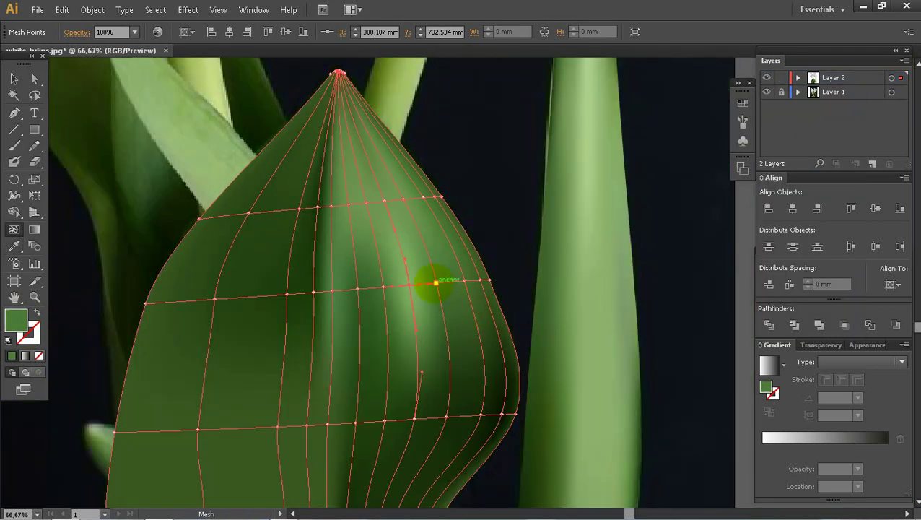
Reshape the upper handle of the second-row mesh point, and recolor the first-row point above it with a sampled light green.
{"action": "left_click_drag", "start_coordinate": [405, 257], "coordinate": [420, 231]}
{"action": "left_click", "coordinate": [388, 199]}
{"action": "key", "text": "ctrl+z"}
{"action": "left_click", "coordinate": [385, 201]}
{"action": "key", "text": "i"}
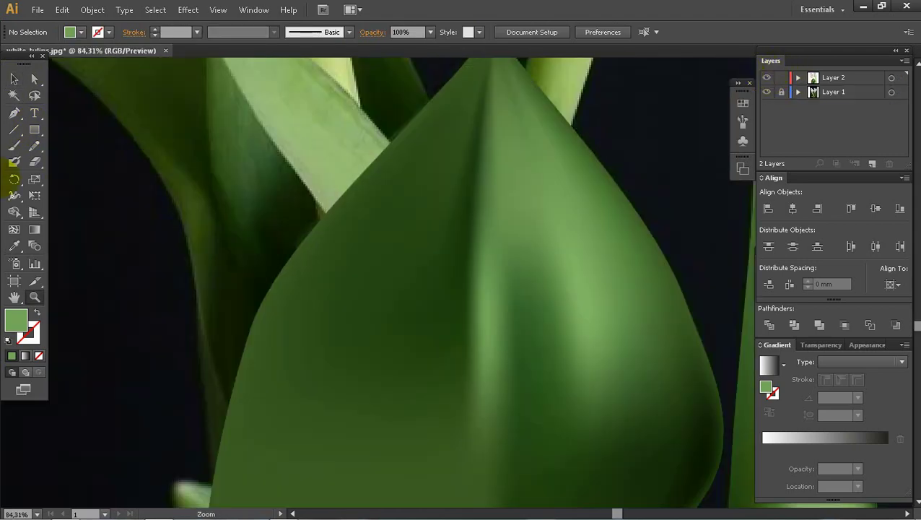
Darken the mesh points left of the large leaf's midrib, from the first row down to the fourth, with sampled dark greens.
{"action": "key", "text": "i"}
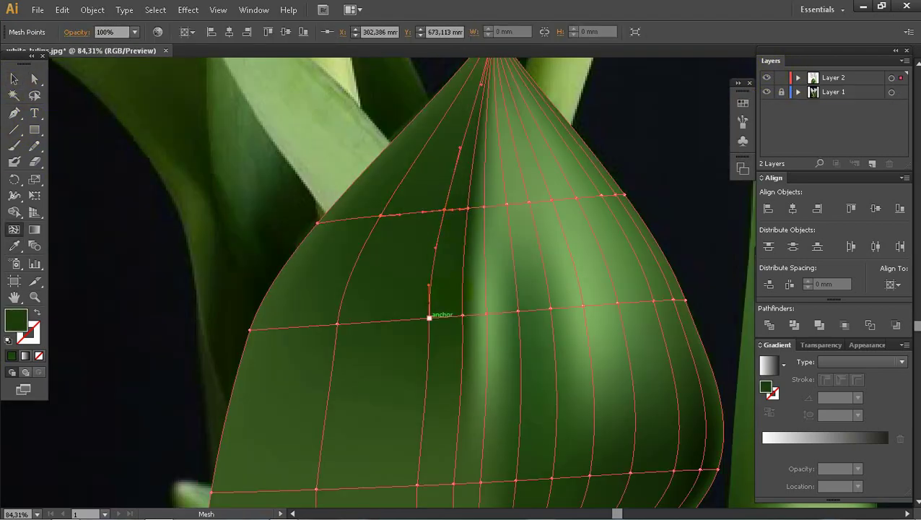
{"action": "key", "text": "i"}
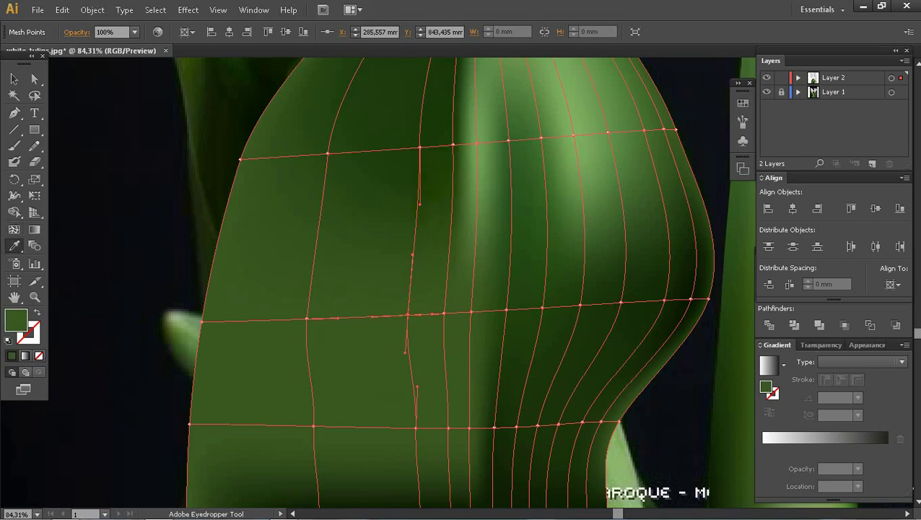
{"action": "key", "text": "u"}
{"action": "left_click", "coordinate": [306, 318]}
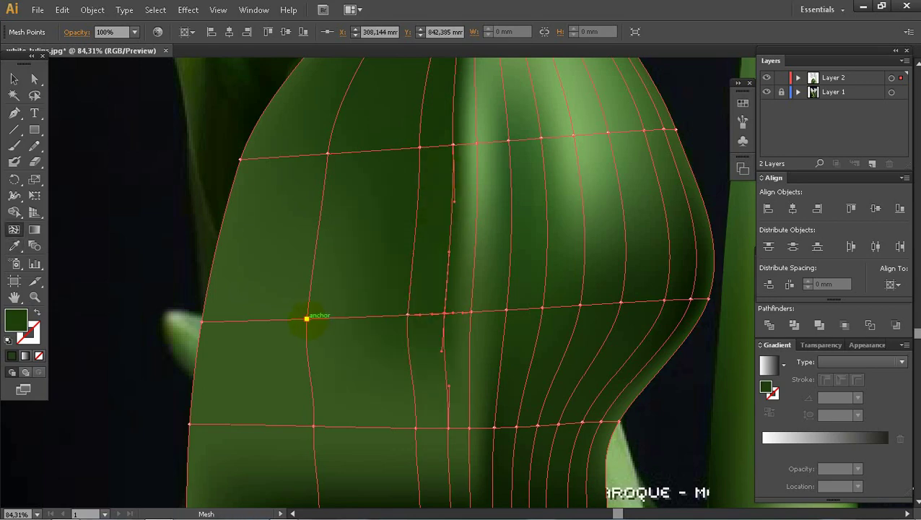
{"action": "left_click", "coordinate": [422, 427]}
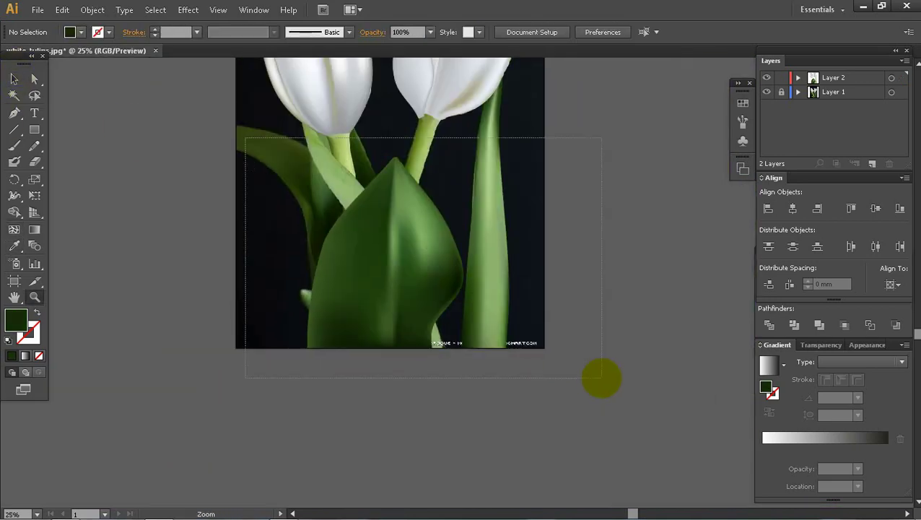
Compare the leaf with the photo by toggling Layer 2, and add a mesh row across the large leaf just below its tip.
{"action": "left_click", "coordinate": [767, 77]}
{"action": "left_click", "coordinate": [767, 77]}
{"action": "left_click", "coordinate": [766, 77]}
{"action": "left_click", "coordinate": [767, 77]}
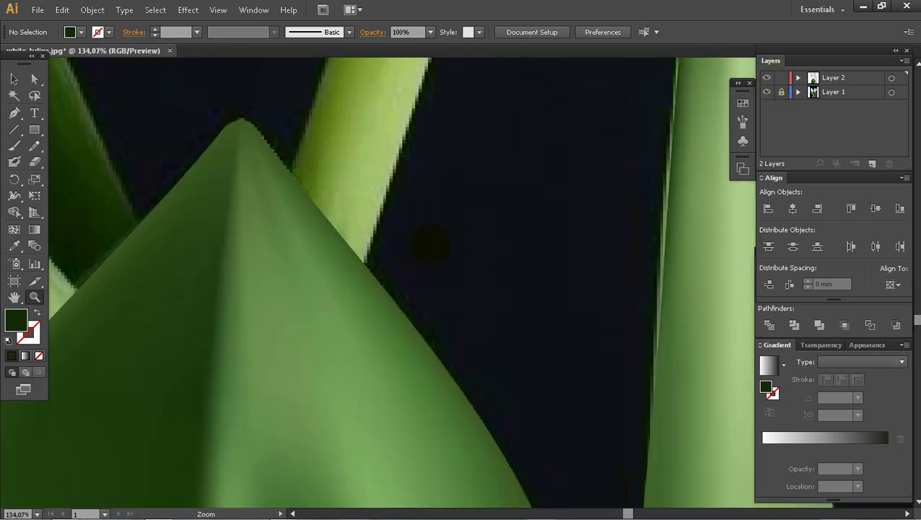
{"action": "key", "text": "v"}
{"action": "left_click", "coordinate": [322, 260]}
{"action": "key", "text": "y"}
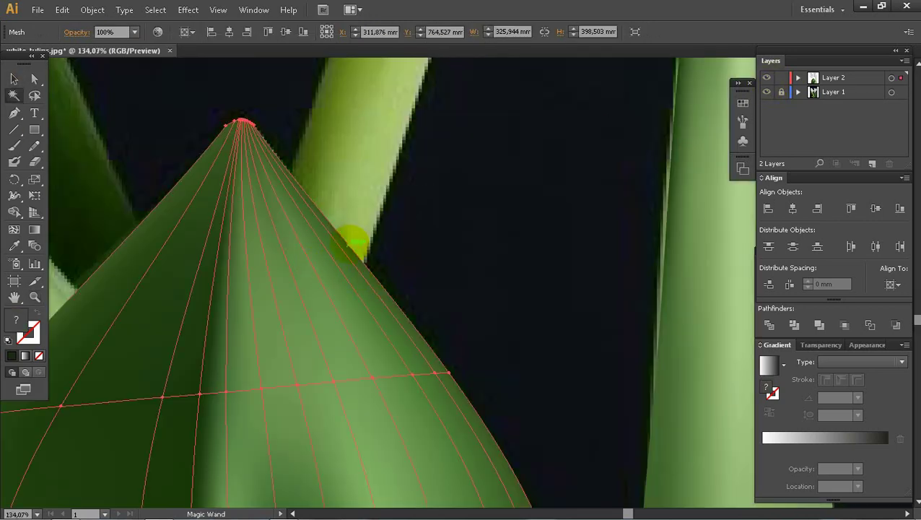
{"action": "key", "text": "u"}
{"action": "left_click", "coordinate": [357, 254]}
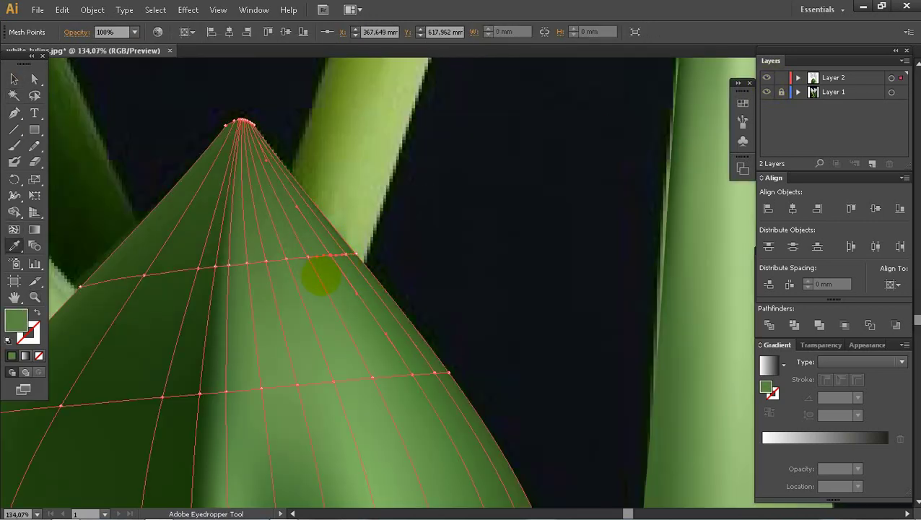
Recolor the new row's mesh point beside the large leaf's right edge with a sampled green and deselect the mesh.
{"action": "key", "text": "u"}
{"action": "left_click", "coordinate": [345, 254]}
{"action": "key", "text": "i"}
{"action": "left_click", "coordinate": [346, 277]}
{"action": "key", "text": "z"}
{"action": "key", "text": "ctrl+shift+a"}
{"action": "left_click", "coordinate": [468, 325], "text": "alt"}
{"action": "left_click_drag", "start_coordinate": [262, 155], "coordinate": [606, 342]}
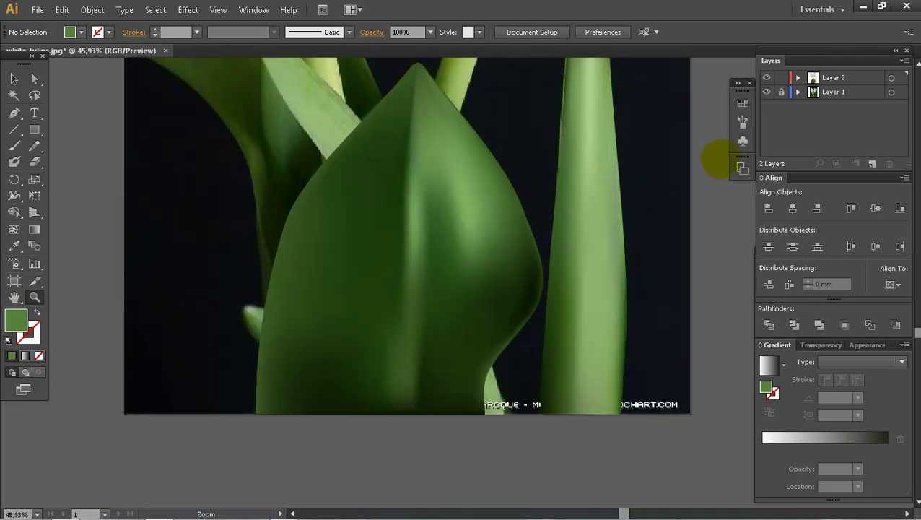
Show Layer 2 as outlines and draw a long rectangle over the narrow diagonal leaf, rotated to follow its slant.
{"action": "left_click", "coordinate": [767, 77], "text": "ctrl"}
{"action": "left_click", "coordinate": [513, 205], "text": "alt"}
{"action": "key", "text": "m"}
{"action": "mouse_move", "coordinate": [324, 184]}
{"action": "left_mouse_down"}
{"action": "mouse_move", "coordinate": [368, 446]}
{"action": "mouse_move", "coordinate": [435, 422]}
{"action": "left_mouse_up"}
{"action": "key", "text": "v"}
{"action": "left_click_drag", "start_coordinate": [347, 267], "coordinate": [375, 280]}
{"action": "key", "text": "z"}
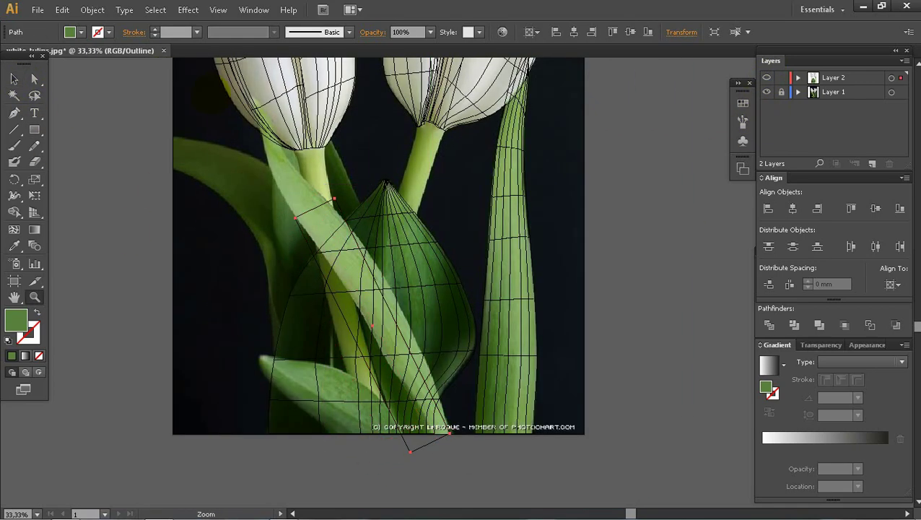
Extend the rotated rectangle's upper end to the diagonal leaf's top beneath the left tulip.
{"action": "left_click_drag", "start_coordinate": [254, 84], "coordinate": [394, 270]}
{"action": "key", "text": "space"}
{"action": "left_click_drag", "start_coordinate": [394, 270], "coordinate": [374, 207]}
{"action": "key", "text": "v"}
{"action": "left_click_drag", "start_coordinate": [419, 299], "coordinate": [300, 57]}
{"action": "key", "text": "space"}
{"action": "left_click_drag", "start_coordinate": [328, 124], "coordinate": [330, 250]}
Convert the rectangle to a gradient mesh and move its corner and row points onto the diagonal leaf's edges.
{"action": "key", "text": "u"}
{"action": "left_click", "coordinate": [263, 162]}
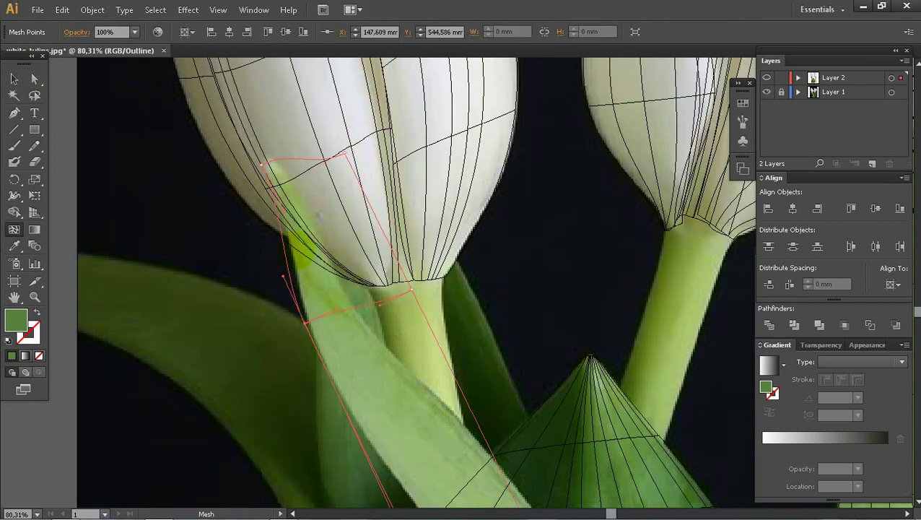
{"action": "left_click_drag", "start_coordinate": [379, 297], "coordinate": [267, 198]}
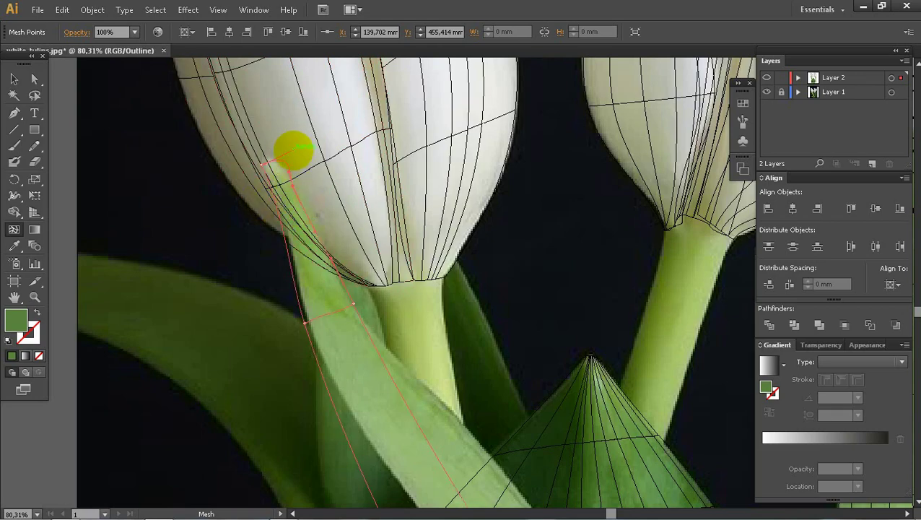
{"action": "left_click_drag", "start_coordinate": [420, 450], "coordinate": [331, 265]}
{"action": "left_click", "coordinate": [367, 304]}
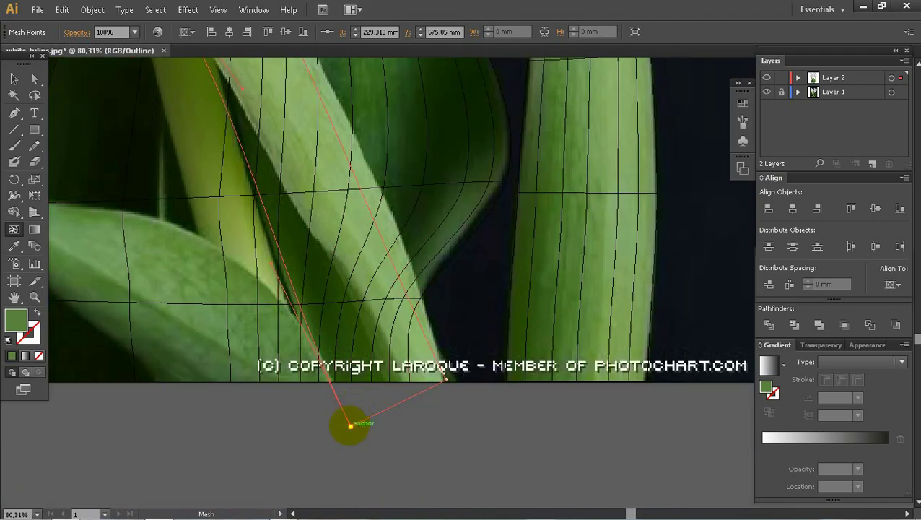
{"action": "left_click_drag", "start_coordinate": [350, 425], "coordinate": [429, 397]}
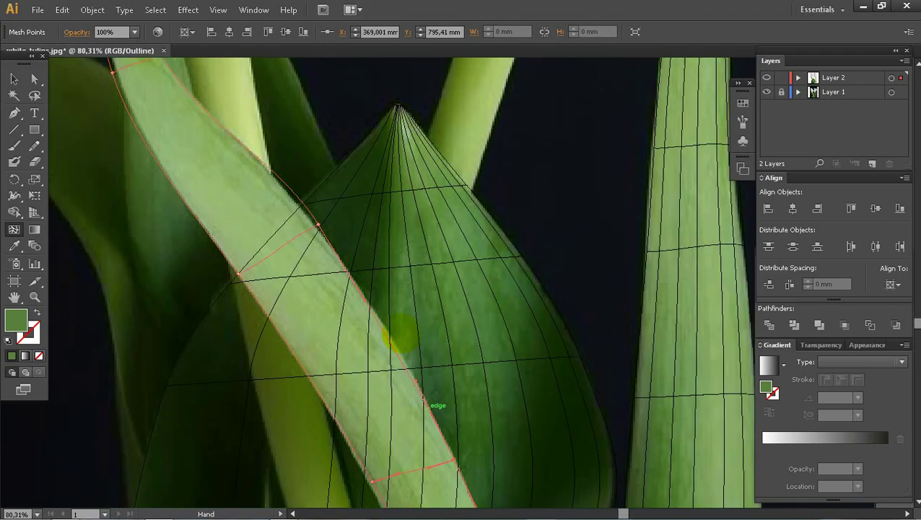
{"action": "left_click_drag", "start_coordinate": [438, 405], "coordinate": [478, 498]}
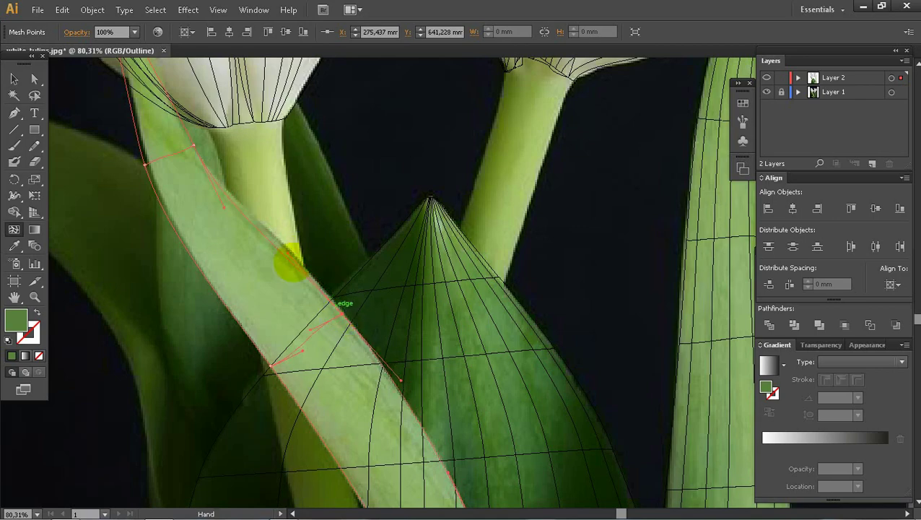
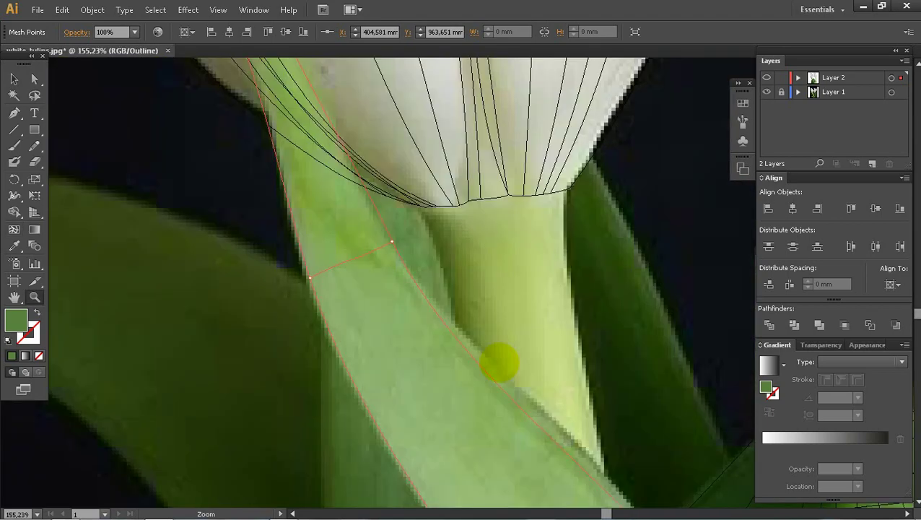
Add lengthwise mesh columns along the inside of the diagonal leaf.
{"action": "key", "text": "u"}
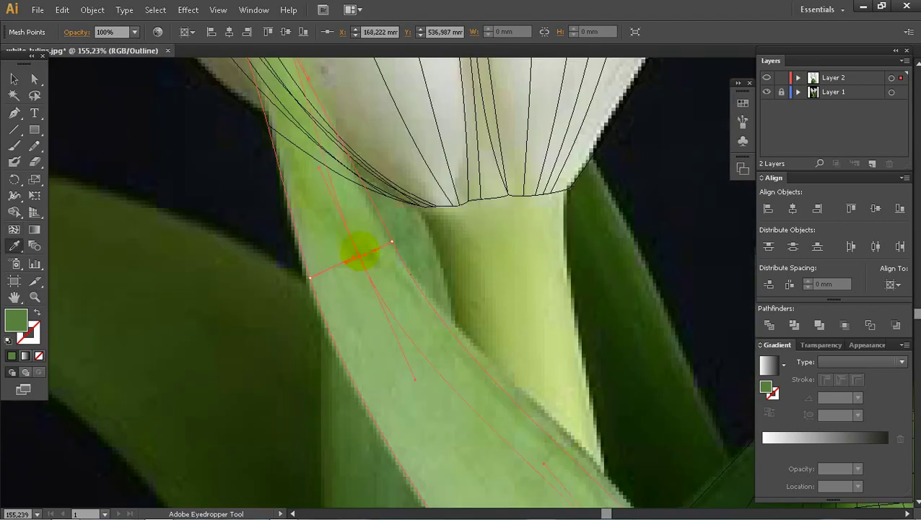
{"action": "left_click", "coordinate": [332, 268]}
{"action": "left_click", "coordinate": [554, 436]}
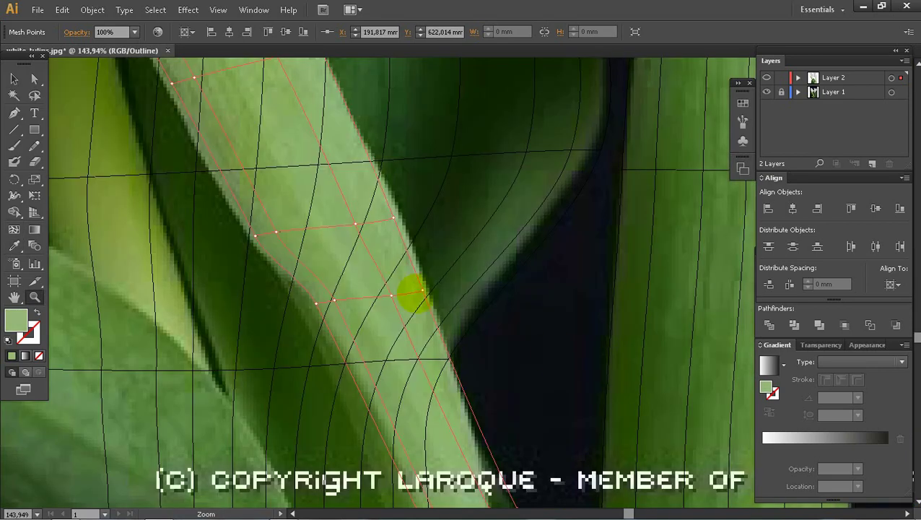
{"action": "left_click", "coordinate": [226, 70]}
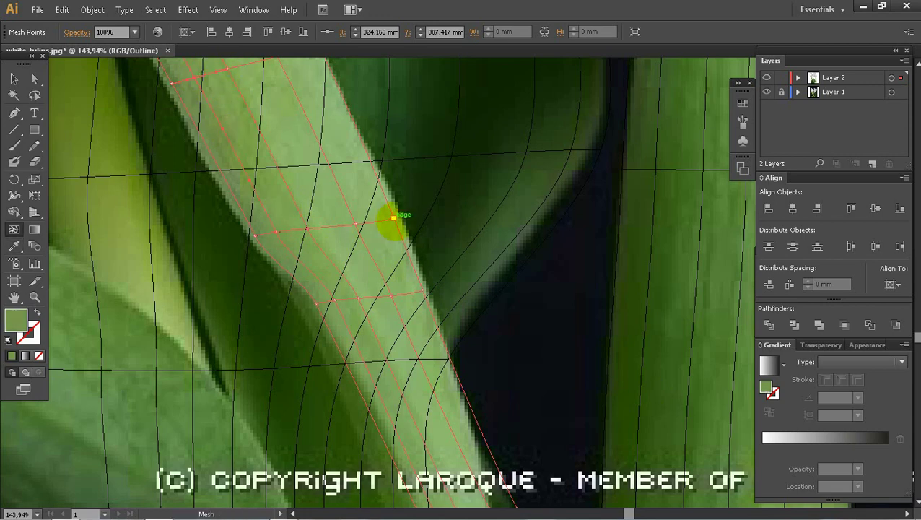
Recolor the diagonal leaf's lower mesh points toward its right edge with light greens sampled from the photo.
{"action": "left_click", "coordinate": [357, 214]}
{"action": "key", "text": "u"}
{"action": "left_click", "coordinate": [422, 292]}
{"action": "key", "text": "i"}
{"action": "left_click", "coordinate": [408, 282]}
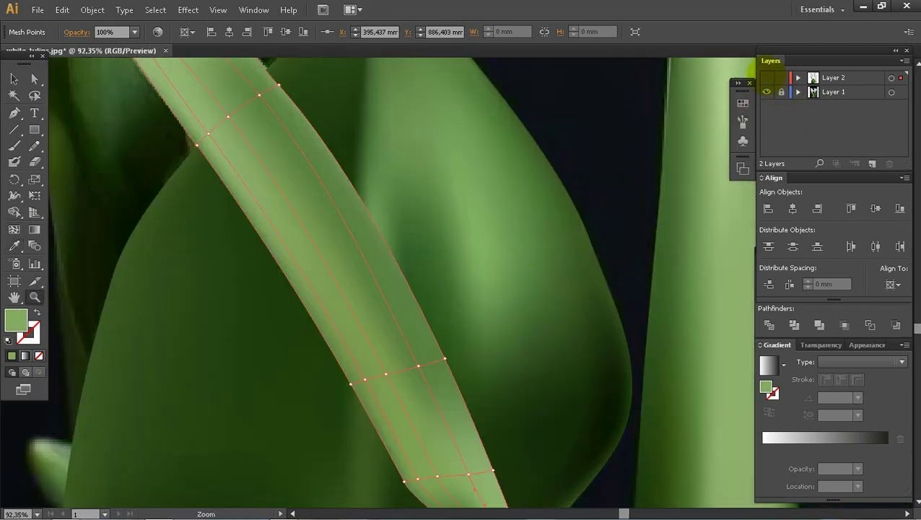
Darken the diagonal leaf's mesh points near its right edge with sampled greens and deselect the mesh.
{"action": "key", "text": "ctrl+shift+a"}
{"action": "left_click", "coordinate": [413, 366]}
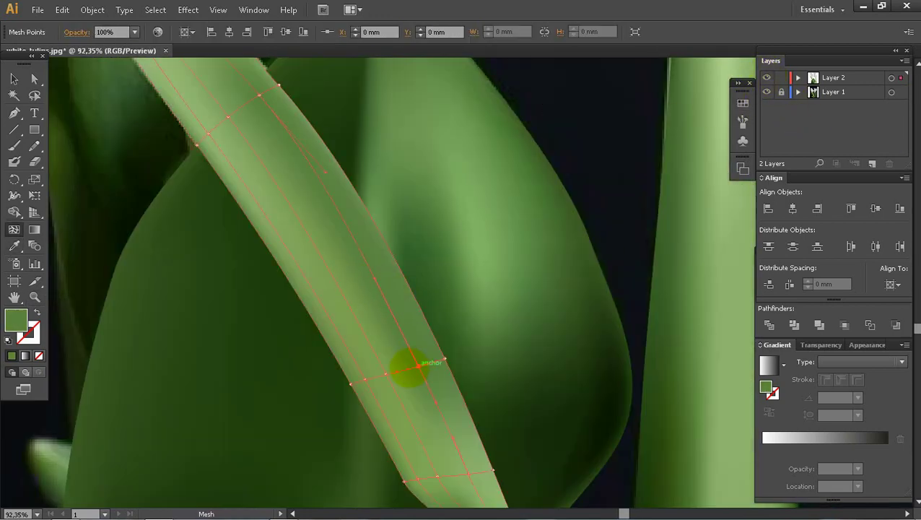
{"action": "key", "text": "i"}
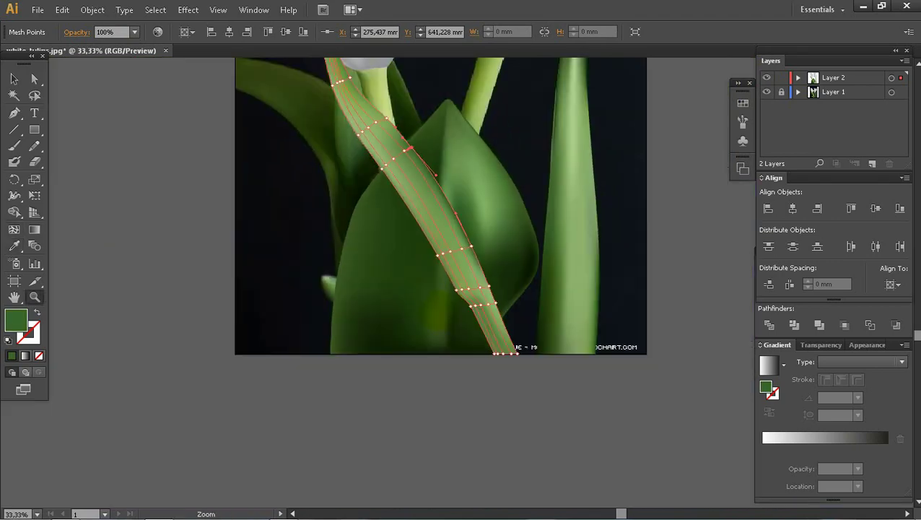
{"action": "key", "text": "ctrl+shift+a"}
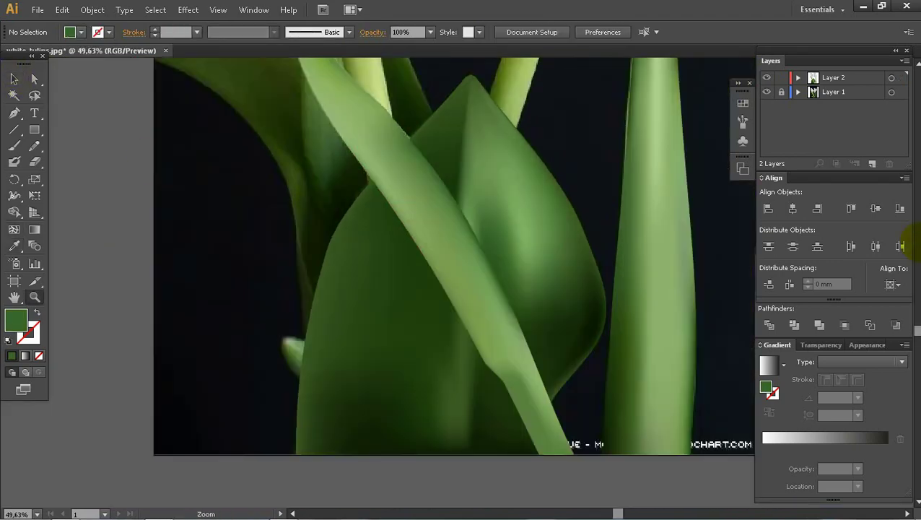
Show Layer 2 as outlines and draw a narrow tall rectangle over the left tulip's stem, rotated and shifted to follow it.
{"action": "left_click", "coordinate": [767, 78], "text": "ctrl"}
{"action": "left_click_drag", "start_coordinate": [482, 242], "coordinate": [562, 314]}
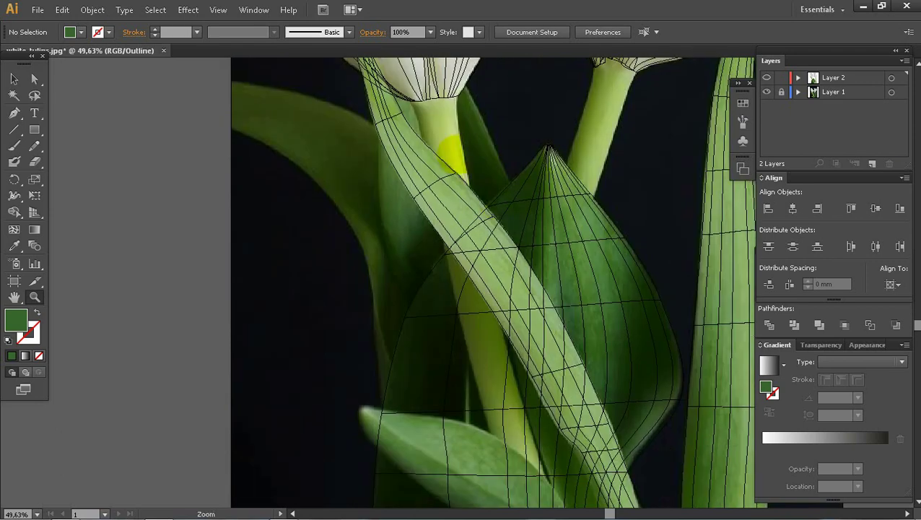
{"action": "key", "text": "m"}
{"action": "left_click_drag", "start_coordinate": [434, 96], "coordinate": [473, 469]}
{"action": "left_click", "coordinate": [14, 79]}
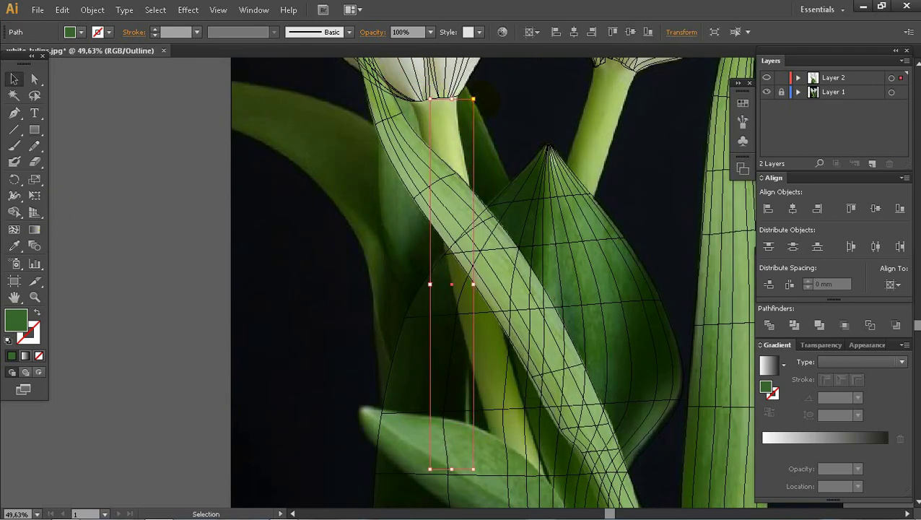
{"action": "left_click_drag", "start_coordinate": [479, 94], "coordinate": [455, 92]}
{"action": "left_click_drag", "start_coordinate": [455, 142], "coordinate": [465, 142]}
Convert the stem rectangle to a mesh with a middle column and an upper row, and fit its upper points to the stem.
{"action": "key", "text": "z"}
{"action": "left_click_drag", "start_coordinate": [397, 75], "coordinate": [504, 205]}
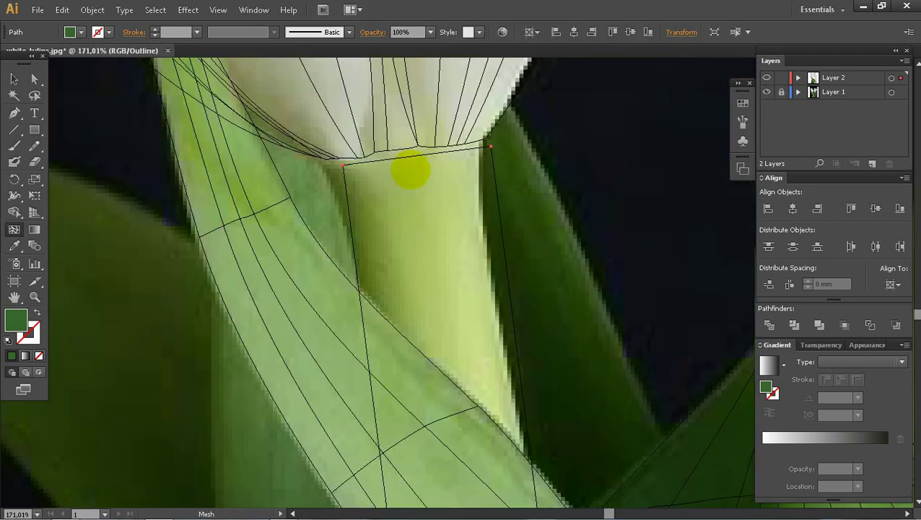
{"action": "left_click_drag", "start_coordinate": [410, 157], "coordinate": [409, 148]}
{"action": "left_click_drag", "start_coordinate": [343, 165], "coordinate": [317, 156]}
{"action": "left_click_drag", "start_coordinate": [487, 132], "coordinate": [488, 134]}
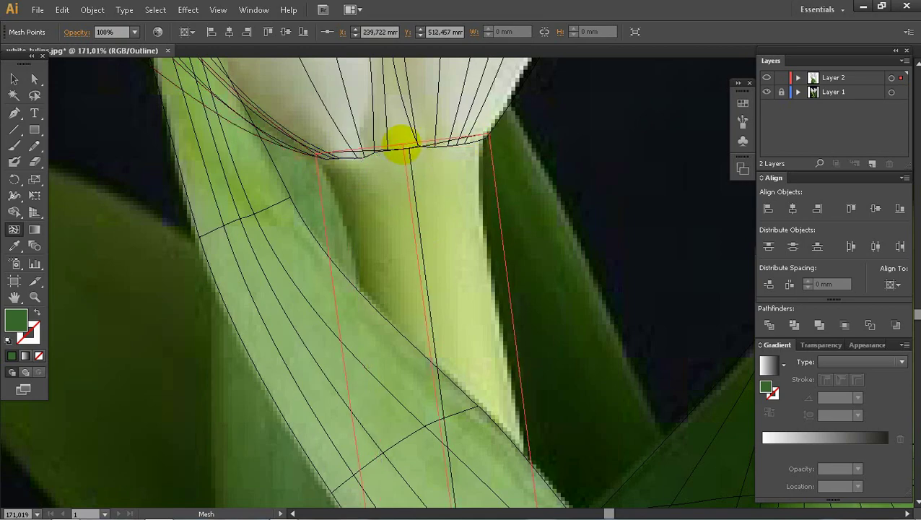
{"action": "left_click", "coordinate": [328, 249]}
{"action": "left_click_drag", "start_coordinate": [502, 231], "coordinate": [486, 233]}
Move the stem mesh's three bottom points to the lower end of the stem behind the front leaf.
{"action": "left_click_drag", "start_coordinate": [477, 426], "coordinate": [443, 175]}
{"action": "left_click_drag", "start_coordinate": [453, 404], "coordinate": [404, 87]}
{"action": "left_click_drag", "start_coordinate": [462, 418], "coordinate": [404, 87]}
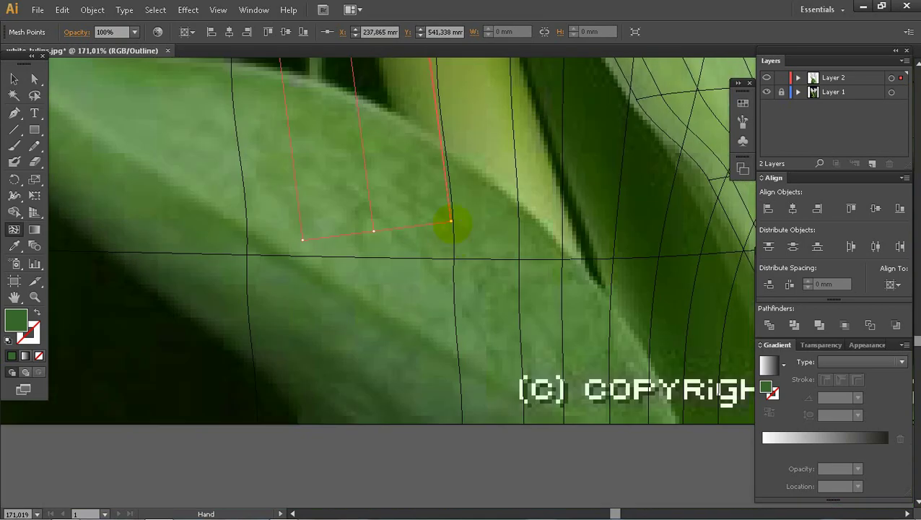
{"action": "left_click_drag", "start_coordinate": [450, 222], "coordinate": [596, 311]}
{"action": "left_click_drag", "start_coordinate": [374, 235], "coordinate": [536, 302]}
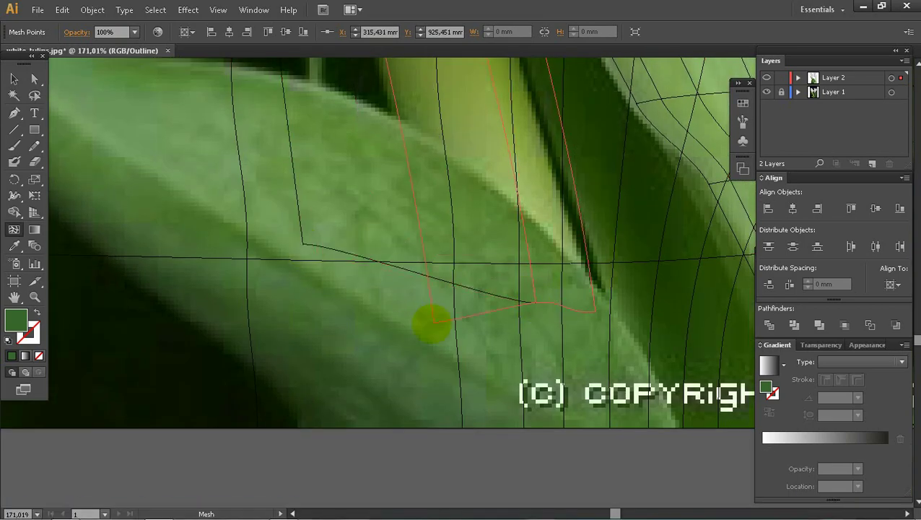
{"action": "left_click_drag", "start_coordinate": [433, 322], "coordinate": [431, 323]}
Align the stem mesh's middle and upper left points with the stem's left edge.
{"action": "left_click_drag", "start_coordinate": [426, 94], "coordinate": [428, 453]}
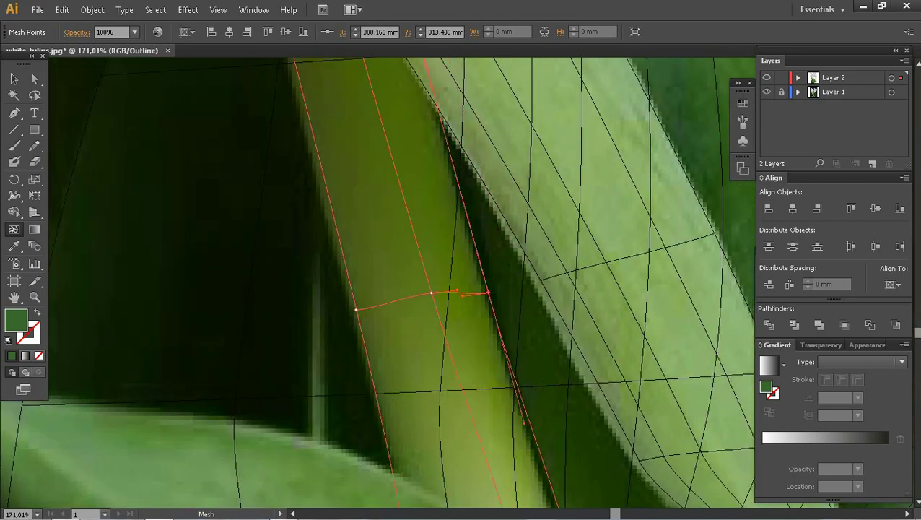
{"action": "left_click_drag", "start_coordinate": [349, 309], "coordinate": [348, 311]}
{"action": "left_click_drag", "start_coordinate": [347, 310], "coordinate": [346, 320]}
{"action": "left_click_drag", "start_coordinate": [361, 72], "coordinate": [433, 499]}
{"action": "left_click_drag", "start_coordinate": [321, 395], "coordinate": [313, 394]}
{"action": "left_click_drag", "start_coordinate": [369, 122], "coordinate": [429, 331]}
Fill the whole stem mesh with a light yellow-green sampled from the photo's stem and show Layer 2 in preview.
{"action": "key", "text": "ctrl+y"}
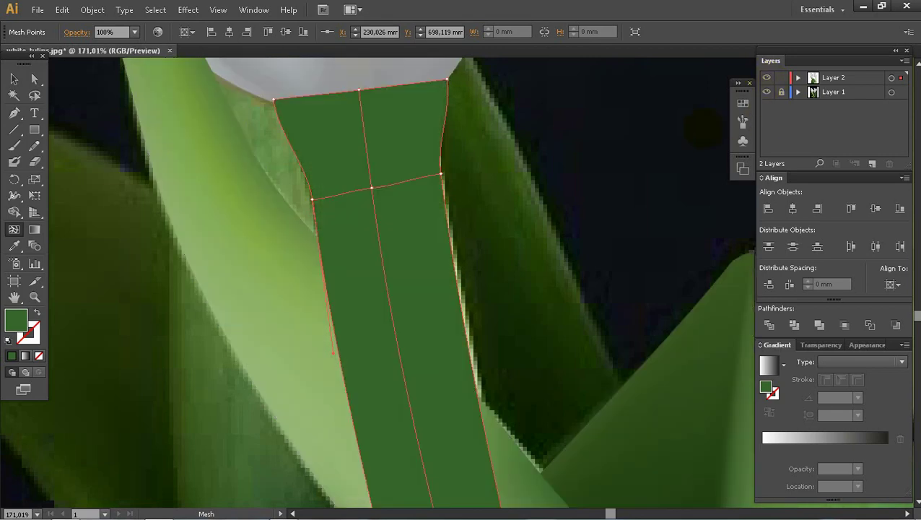
{"action": "key", "text": "ctrl+y"}
{"action": "key", "text": "v"}
{"action": "key", "text": "i"}
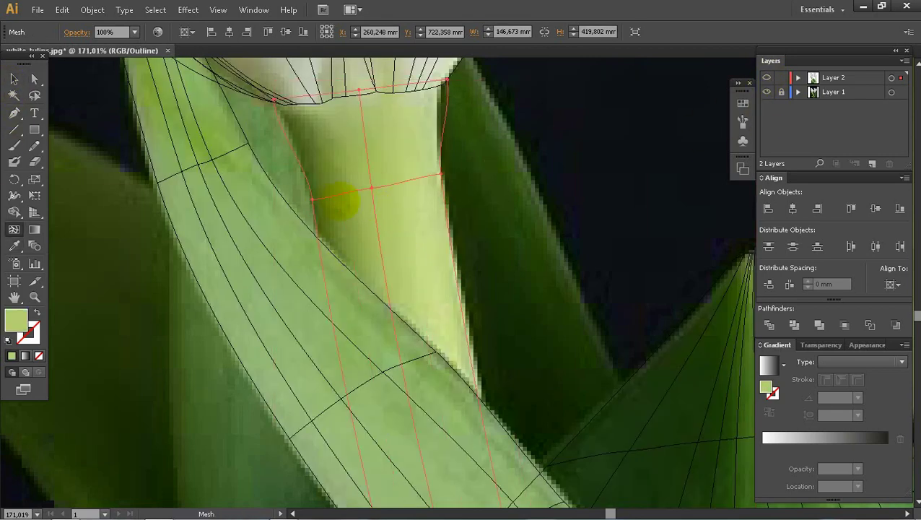
{"action": "key", "text": "ctrl+y"}
Recolor the middle-column mesh point on the stem's second row with a sampled green.
{"action": "left_click", "coordinate": [384, 186]}
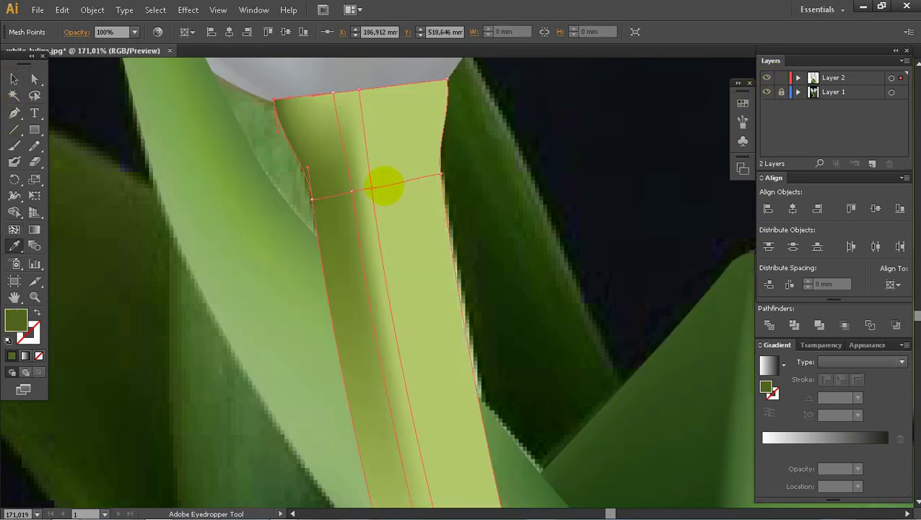
{"action": "key", "text": "i"}
{"action": "left_click", "coordinate": [373, 219]}
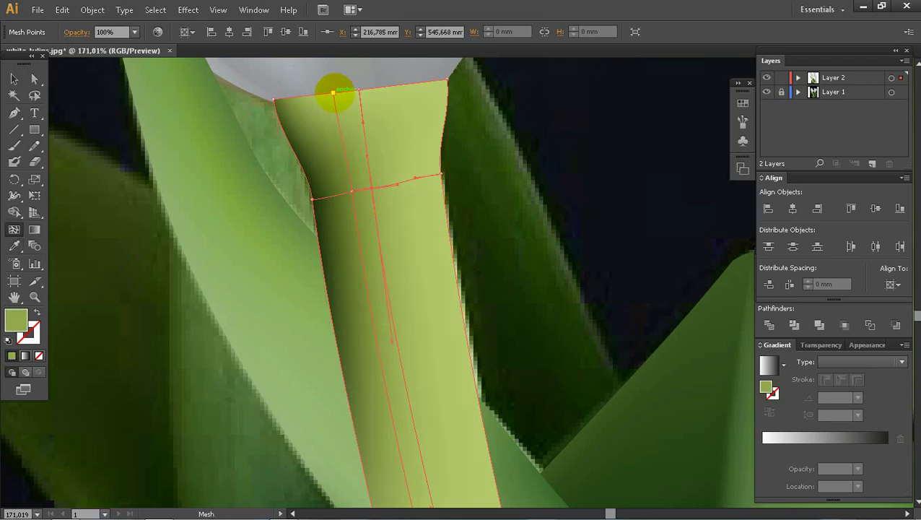
Add a mesh column near the stem's right edge and color the stem's top points with greys sampled from the petal.
{"action": "left_click", "coordinate": [325, 91]}
{"action": "left_click_drag", "start_coordinate": [325, 90], "coordinate": [335, 255]}
{"action": "key", "text": "u"}
{"action": "left_click", "coordinate": [417, 275]}
{"action": "key", "text": "i"}
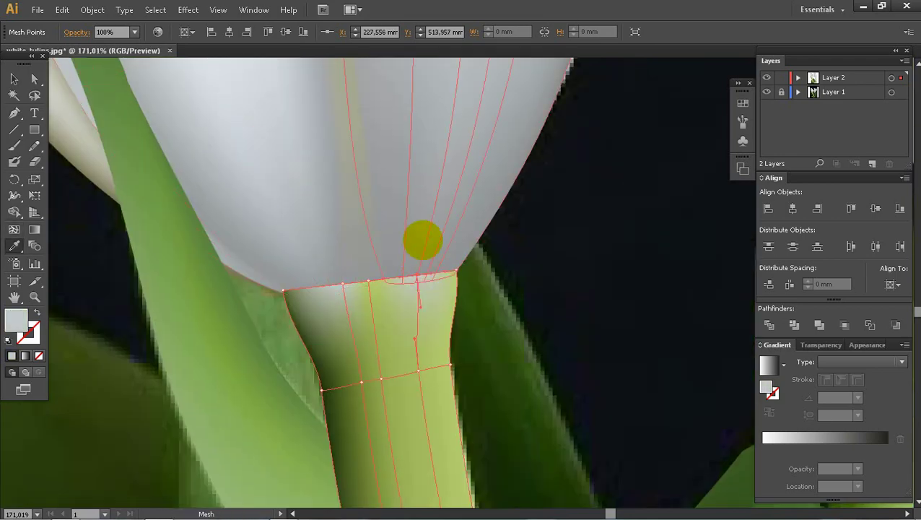
{"action": "left_click", "coordinate": [422, 241]}
{"action": "key", "text": "u"}
{"action": "left_click", "coordinate": [368, 281]}
{"action": "key", "text": "i"}
{"action": "left_click", "coordinate": [371, 258]}
{"action": "left_click", "coordinate": [66, 224]}
Add a mesh row near the base of the left petal's mesh and color its new point a light bluish grey.
{"action": "key", "text": "z"}
{"action": "left_click", "coordinate": [459, 379], "text": "alt"}
{"action": "left_click", "coordinate": [459, 379], "text": "alt"}
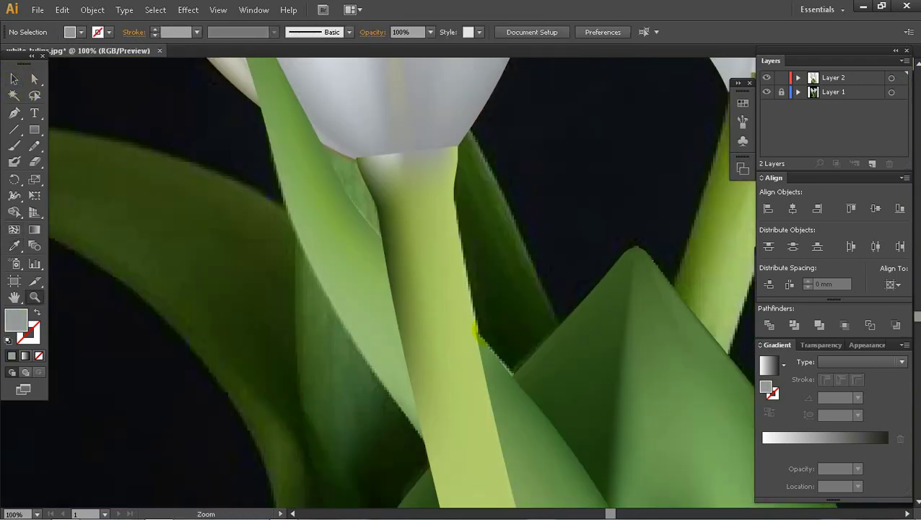
{"action": "left_click", "coordinate": [465, 350], "text": "alt"}
{"action": "left_click_drag", "start_coordinate": [377, 138], "coordinate": [436, 206]}
{"action": "left_click", "coordinate": [329, 274], "text": "ctrl"}
{"action": "left_click_drag", "start_coordinate": [232, 171], "coordinate": [505, 323]}
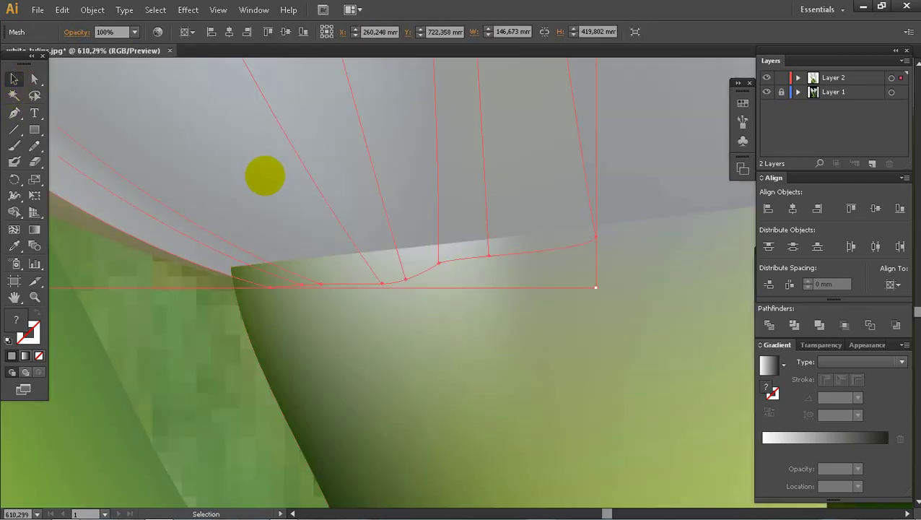
{"action": "key", "text": "u"}
{"action": "left_click", "coordinate": [310, 254]}
{"action": "double_click", "coordinate": [16, 319]}
{"action": "key", "text": "Return"}
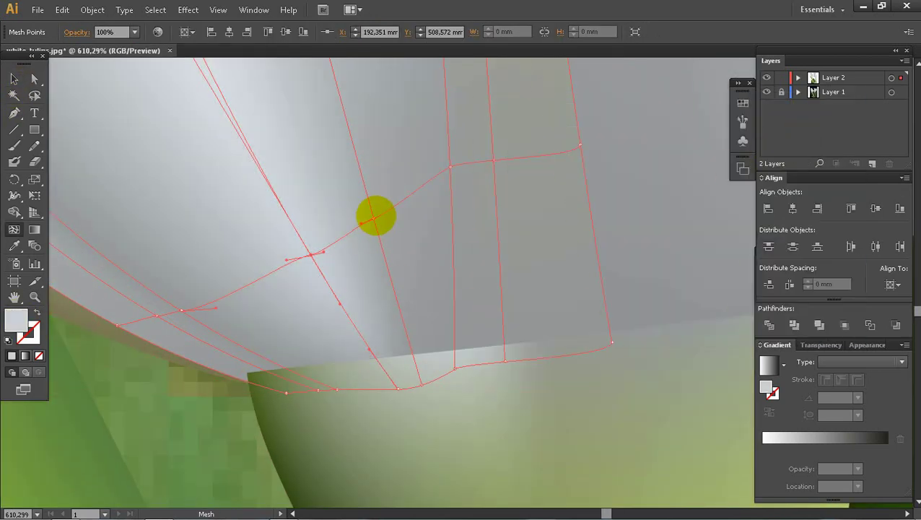
Add a mesh row across the stem just below its top edge.
{"action": "left_click", "coordinate": [417, 414], "text": "ctrl"}
{"action": "left_click", "coordinate": [360, 359]}
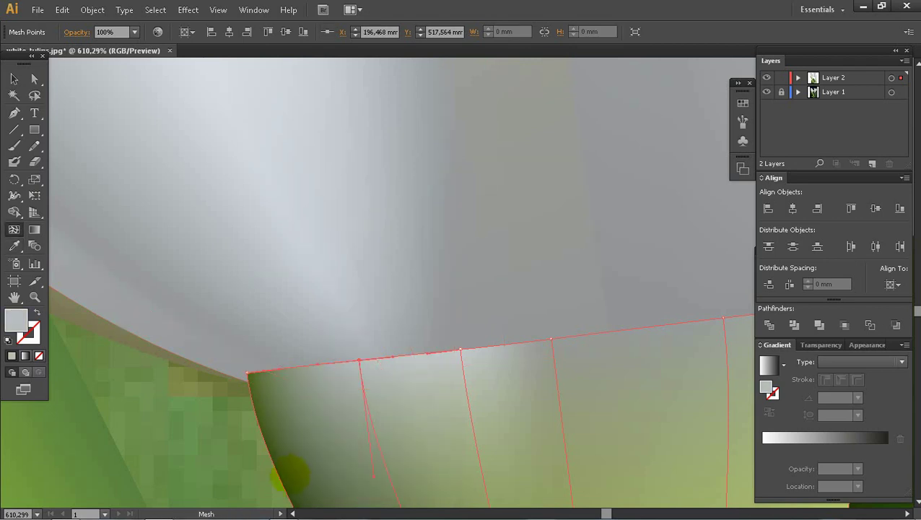
{"action": "left_click", "coordinate": [285, 484]}
{"action": "key", "text": "ctrl+z"}
{"action": "left_click_drag", "start_coordinate": [383, 402], "coordinate": [350, 294]}
{"action": "left_click", "coordinate": [368, 402]}
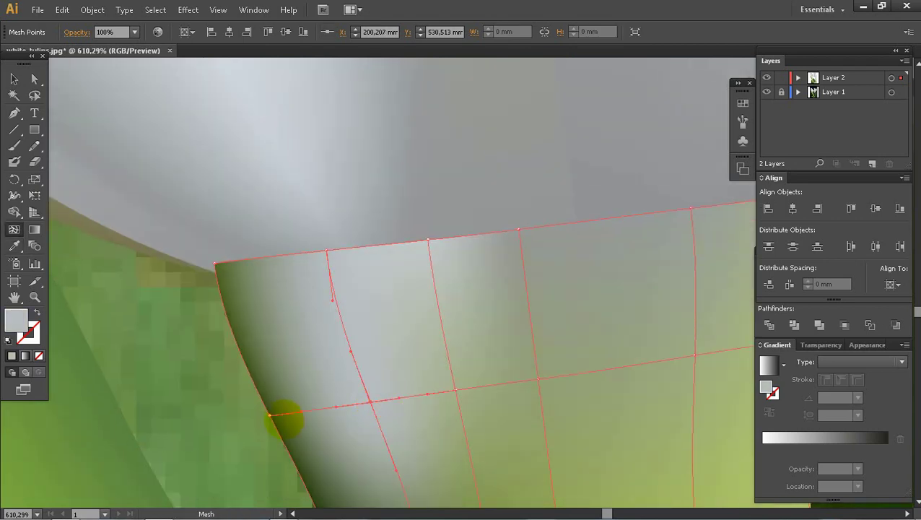
Recolor the new row's left points with sampled greens and the stem's upper left corner with the petal's grey.
{"action": "key", "text": "i"}
{"action": "left_click", "coordinate": [376, 410]}
{"action": "left_click", "coordinate": [409, 409]}
{"action": "left_click", "coordinate": [239, 234]}
{"action": "key", "text": "u"}
{"action": "left_click", "coordinate": [327, 251]}
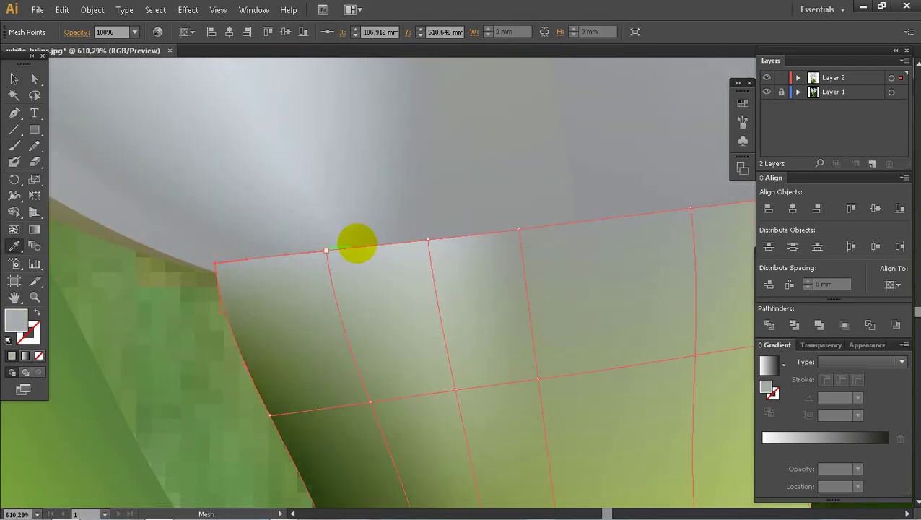
{"action": "key", "text": "z"}
{"action": "left_click", "coordinate": [577, 283], "text": "alt"}
{"action": "left_click", "coordinate": [563, 284], "text": "alt"}
{"action": "left_click", "coordinate": [534, 288], "text": "alt"}
{"action": "key", "text": "v"}
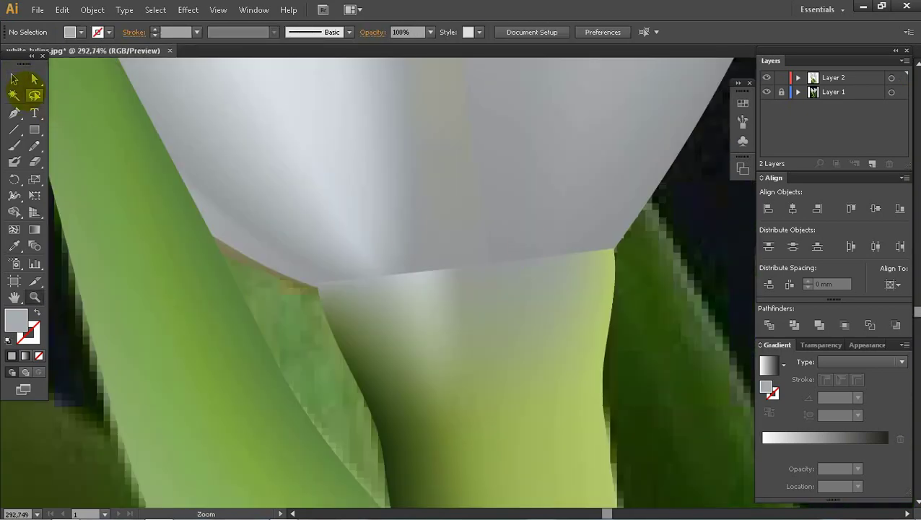
Raise the stem mesh's top points into the base of the tulip so the stem overlaps the petals.
{"action": "key", "text": "u"}
{"action": "left_click", "coordinate": [407, 284]}
{"action": "left_click_drag", "start_coordinate": [418, 271], "coordinate": [415, 222]}
{"action": "left_click_drag", "start_coordinate": [545, 256], "coordinate": [545, 187]}
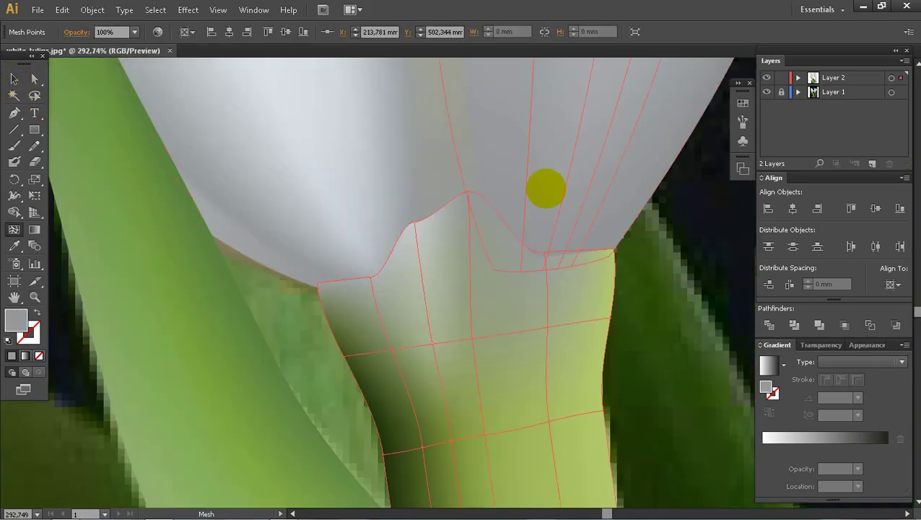
{"action": "left_click_drag", "start_coordinate": [613, 248], "coordinate": [623, 205]}
{"action": "left_click_drag", "start_coordinate": [318, 283], "coordinate": [298, 268]}
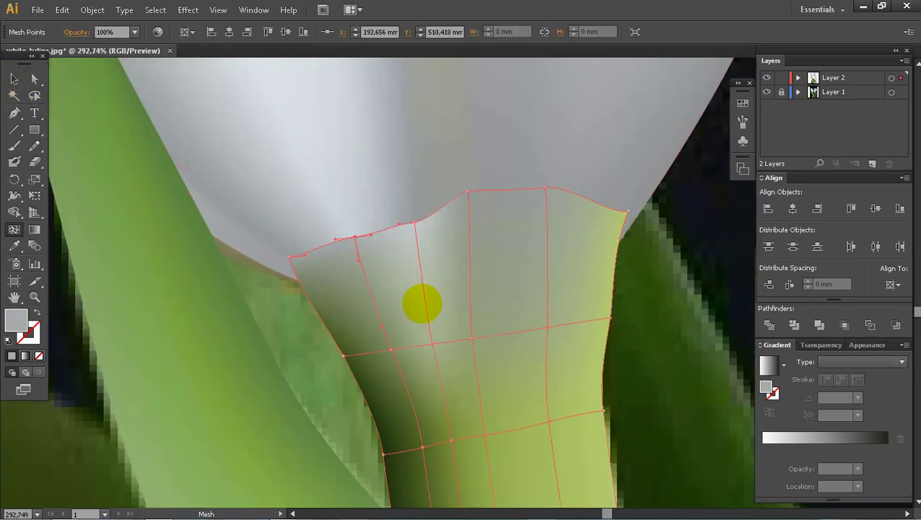
Set the opacity of the stem mesh's top-edge points to 0% to blend the stem into the flower.
{"action": "left_click", "coordinate": [134, 31]}
{"action": "left_click", "coordinate": [148, 195]}
{"action": "left_click", "coordinate": [134, 31]}
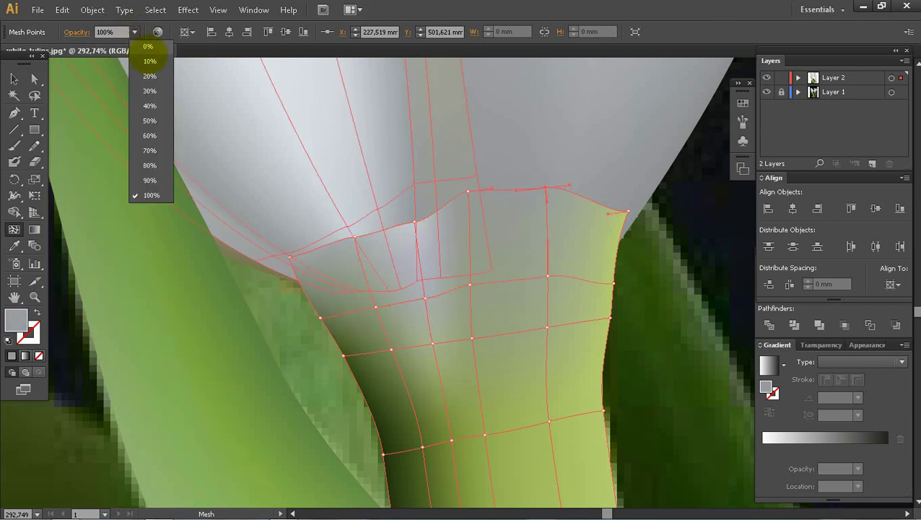
{"action": "left_click", "coordinate": [148, 41]}
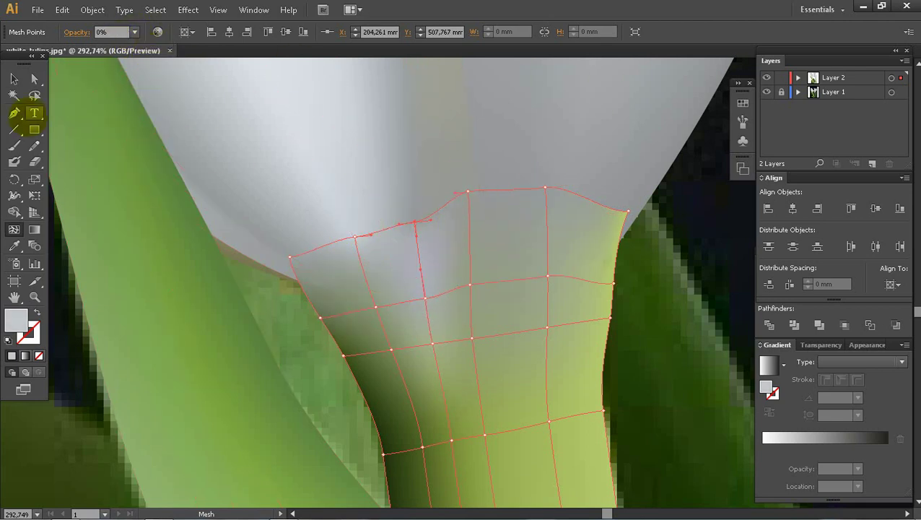
{"action": "left_click", "coordinate": [252, 304]}
Align the stem mesh's upper right corner point with the tulip's right edge and deselect the stem.
{"action": "left_click", "coordinate": [638, 206]}
{"action": "left_click", "coordinate": [630, 222]}
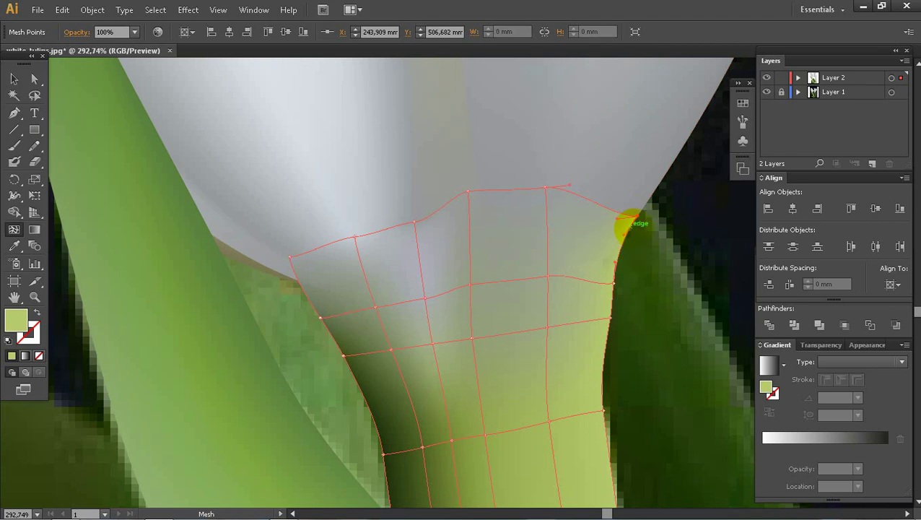
{"action": "left_click", "coordinate": [549, 386], "text": "alt"}
{"action": "left_click", "coordinate": [542, 392], "text": "alt"}
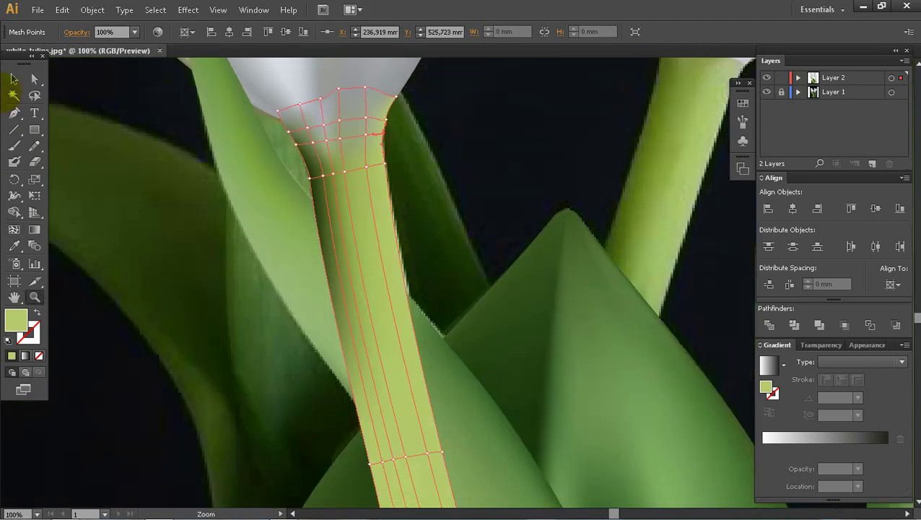
{"action": "left_click", "coordinate": [14, 78]}
{"action": "left_click", "coordinate": [108, 122]}
With Layer 2 in outline view, add a lower stem mesh row, color both lower rows with sampled greens, and restore preview.
{"action": "left_click", "coordinate": [425, 325], "text": "alt"}
{"action": "left_click", "coordinate": [448, 339], "text": "alt"}
{"action": "left_click_drag", "start_coordinate": [354, 208], "coordinate": [617, 461]}
{"action": "left_click", "coordinate": [767, 77], "text": "ctrl"}
{"action": "left_click_drag", "start_coordinate": [274, 104], "coordinate": [542, 306]}
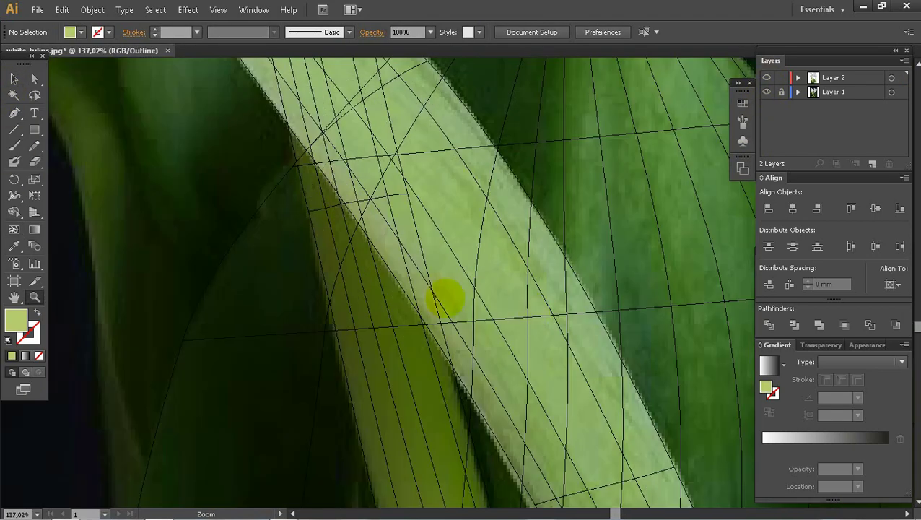
{"action": "key", "text": "u"}
{"action": "left_click", "coordinate": [309, 211]}
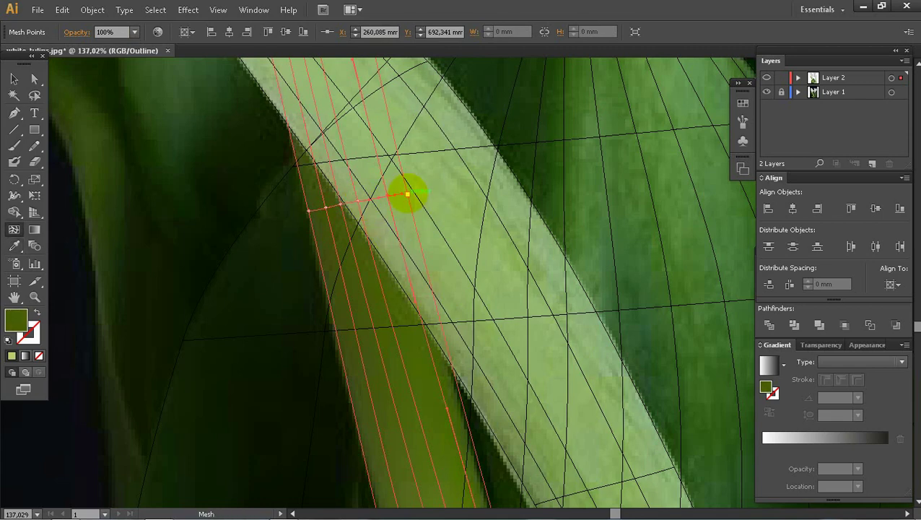
{"action": "left_click_drag", "start_coordinate": [405, 191], "coordinate": [428, 241]}
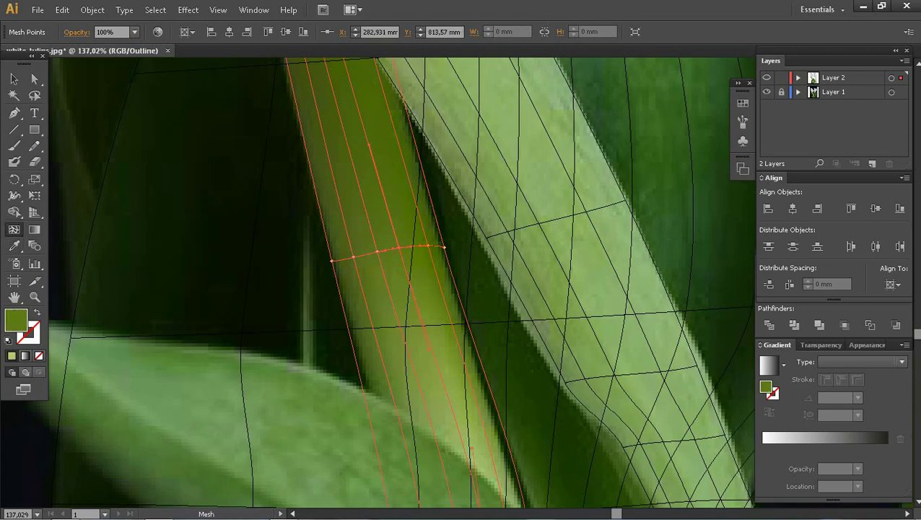
{"action": "left_click", "coordinate": [766, 77], "text": "ctrl"}
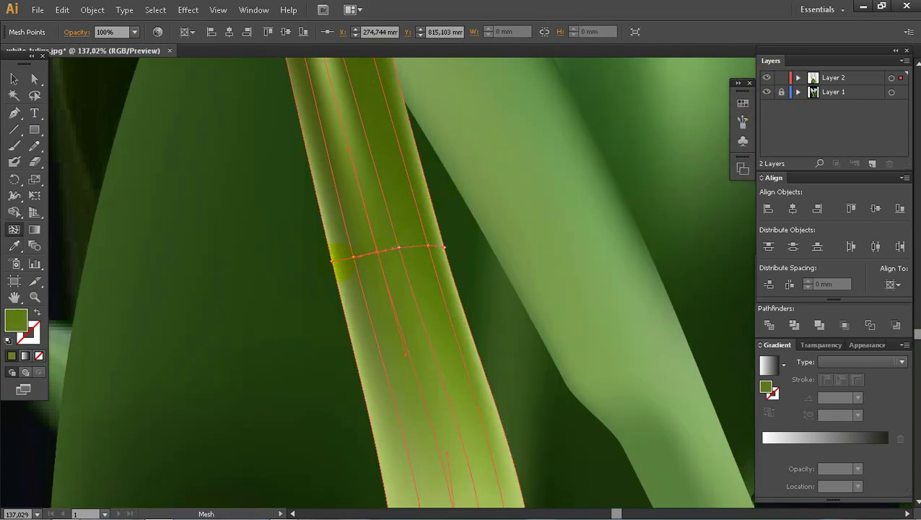
Recolor both outer points of the stem's new lower mesh row with dark greens sampled from beside the stem.
{"action": "left_click", "coordinate": [332, 260]}
{"action": "key", "text": "i"}
{"action": "left_click", "coordinate": [312, 265]}
{"action": "key", "text": "u"}
{"action": "left_click", "coordinate": [444, 248]}
{"action": "key", "text": "i"}
{"action": "left_click", "coordinate": [462, 262]}
Recolor the inner points of the stem's two lower mesh rows with olive greens sampled from the stem, then deselect it.
{"action": "left_click_drag", "start_coordinate": [465, 173], "coordinate": [518, 375]}
{"action": "key", "text": "i"}
{"action": "left_click", "coordinate": [377, 164]}
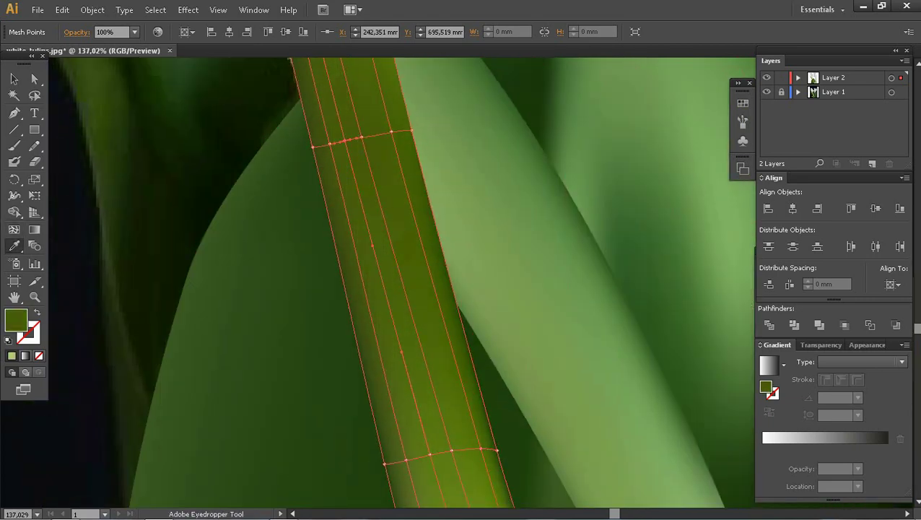
{"action": "left_click_drag", "start_coordinate": [488, 491], "coordinate": [382, 140]}
{"action": "left_click", "coordinate": [381, 150]}
{"action": "key", "text": "u"}
{"action": "left_click", "coordinate": [347, 100]}
{"action": "key", "text": "i"}
{"action": "left_click", "coordinate": [386, 164]}
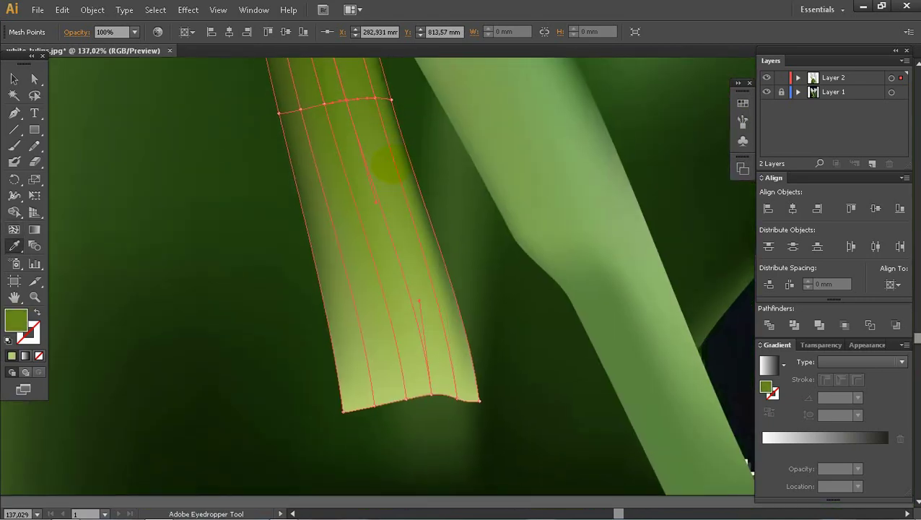
{"action": "key", "text": "u"}
{"action": "left_click", "coordinate": [324, 104]}
{"action": "key", "text": "i"}
{"action": "key", "text": "ctrl+shift+a"}
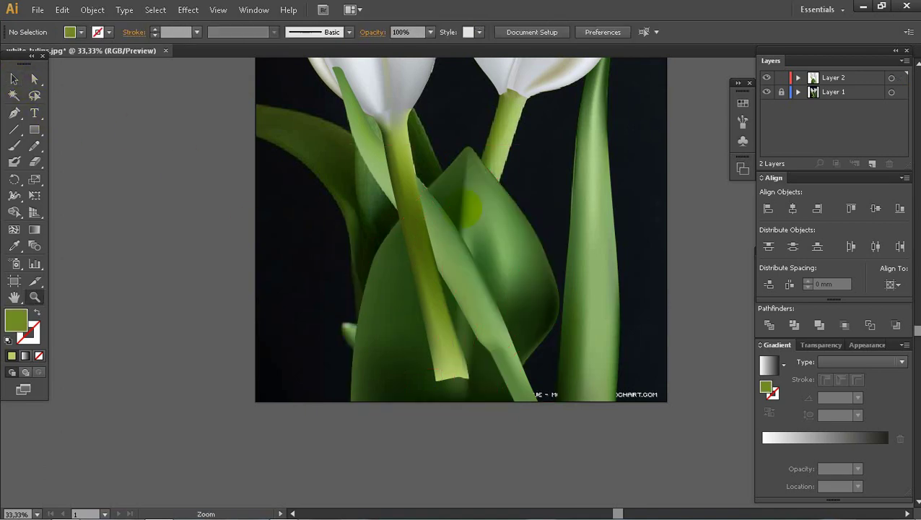
Show Layer 2 as outlines and draw a rectangle over the lower part of the small front leaf.
{"action": "key", "text": "ctrl+minus"}
{"action": "left_click", "coordinate": [767, 92]}
{"action": "left_click", "coordinate": [766, 92]}
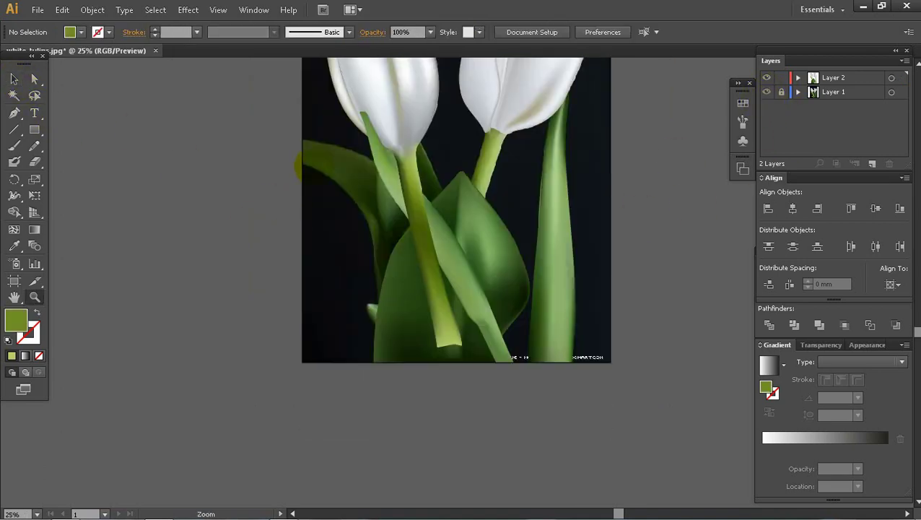
{"action": "left_click_drag", "start_coordinate": [303, 166], "coordinate": [724, 468]}
{"action": "left_click", "coordinate": [766, 77], "text": "ctrl"}
{"action": "left_click_drag", "start_coordinate": [404, 253], "coordinate": [506, 329]}
{"action": "left_click_drag", "start_coordinate": [268, 125], "coordinate": [697, 475]}
{"action": "left_click_drag", "start_coordinate": [519, 383], "coordinate": [523, 176]}
{"action": "left_click_drag", "start_coordinate": [221, 153], "coordinate": [662, 424]}
{"action": "key", "text": "m"}
{"action": "mouse_move", "coordinate": [350, 228]}
{"action": "left_mouse_down"}
{"action": "mouse_move", "coordinate": [494, 421]}
{"action": "mouse_move", "coordinate": [526, 420]}
{"action": "left_mouse_up"}
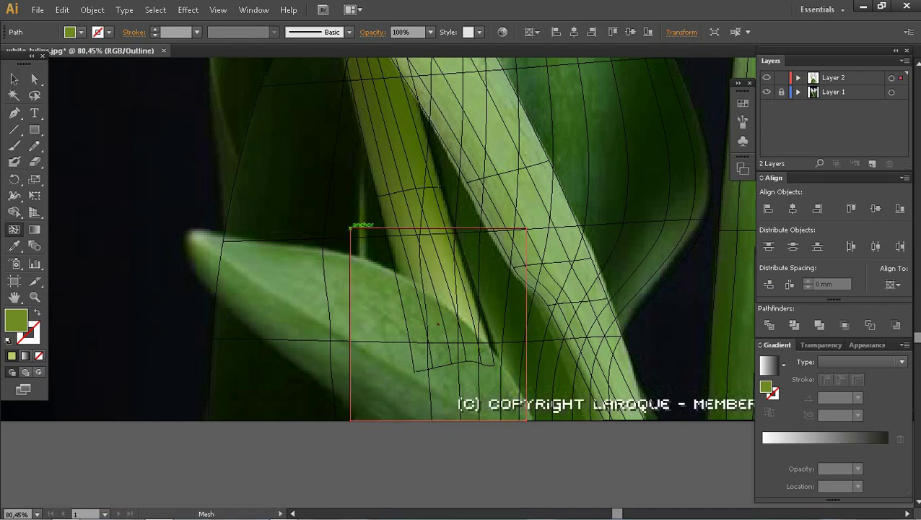
Turn the rectangle into a mesh and fit its corners and edges to the front leaf's tip and outline.
{"action": "left_click_drag", "start_coordinate": [350, 228], "coordinate": [186, 229]}
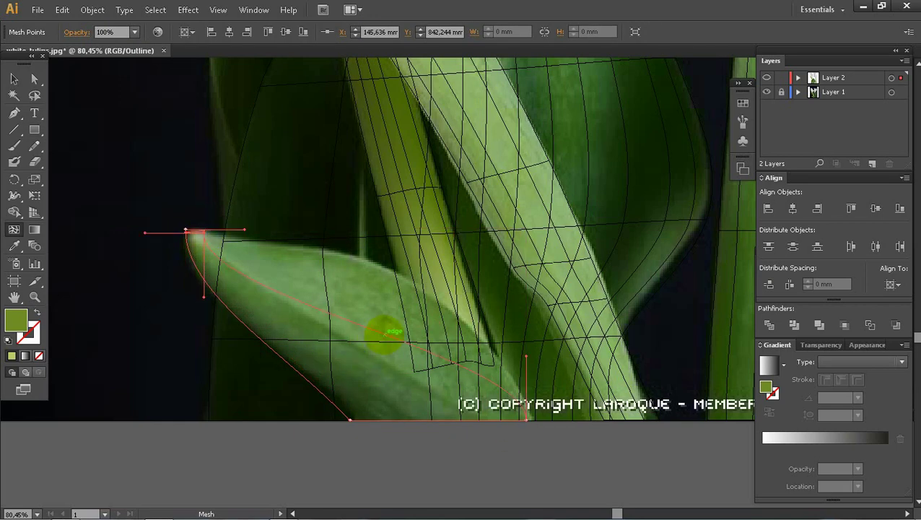
{"action": "left_click_drag", "start_coordinate": [168, 186], "coordinate": [469, 388]}
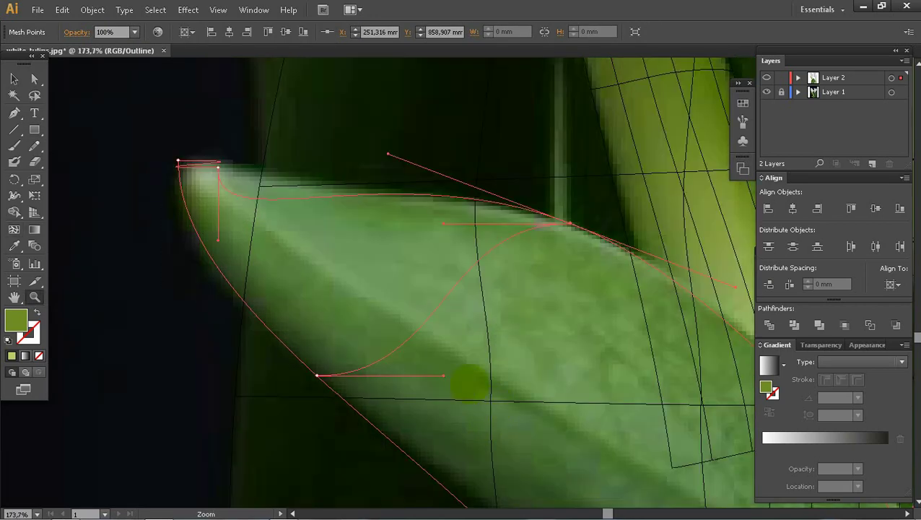
{"action": "left_click", "coordinate": [214, 176]}
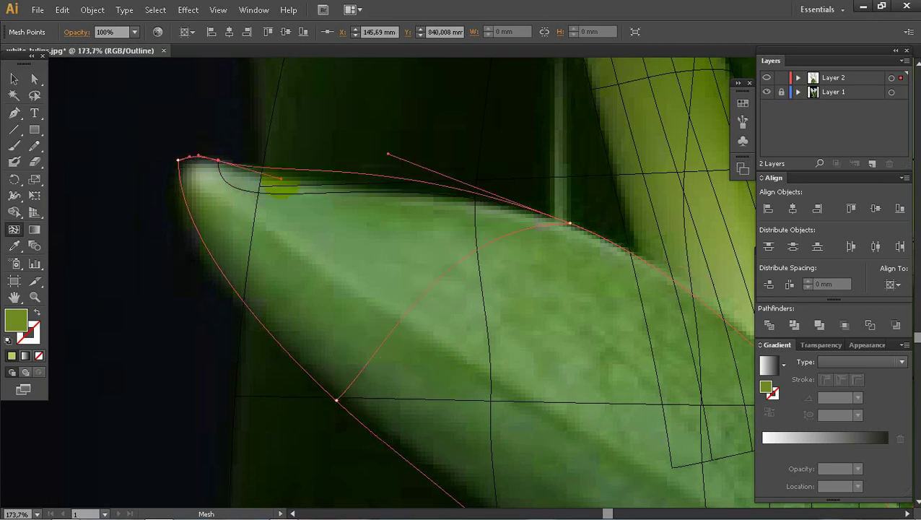
Add mesh lines along the front leaf's midrib and across its width, aligning their points with the leaf's edges.
{"action": "left_click_drag", "start_coordinate": [434, 294], "coordinate": [588, 323]}
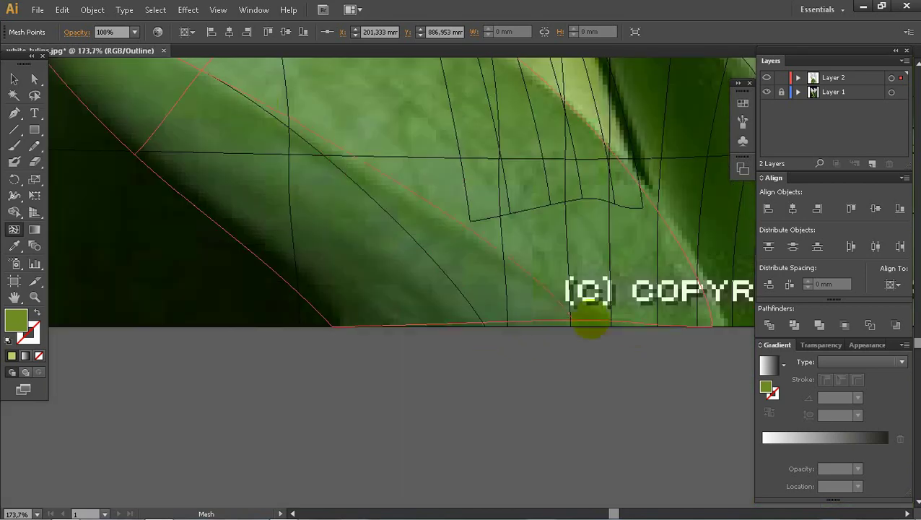
{"action": "key", "text": "ctrl+z"}
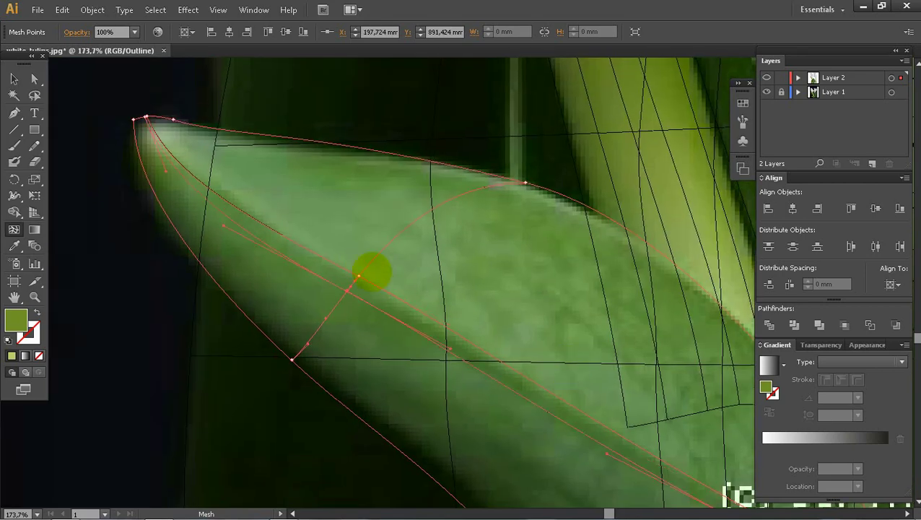
{"action": "left_click_drag", "start_coordinate": [559, 291], "coordinate": [540, 249]}
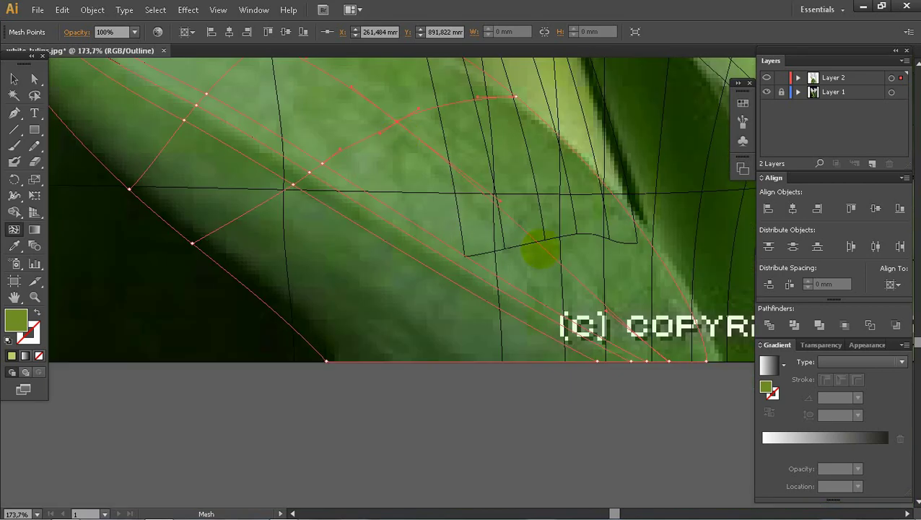
{"action": "left_click_drag", "start_coordinate": [325, 358], "coordinate": [362, 347]}
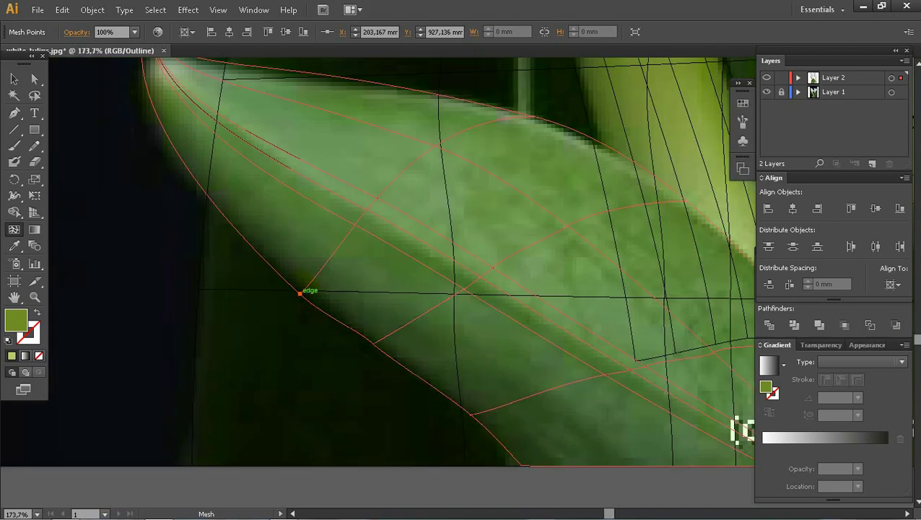
Fill the whole front leaf mesh with a dark green sampled from the photo's leaf.
{"action": "left_click", "coordinate": [768, 79], "text": "ctrl"}
{"action": "left_click", "coordinate": [768, 79], "text": "ctrl"}
{"action": "key", "text": "v"}
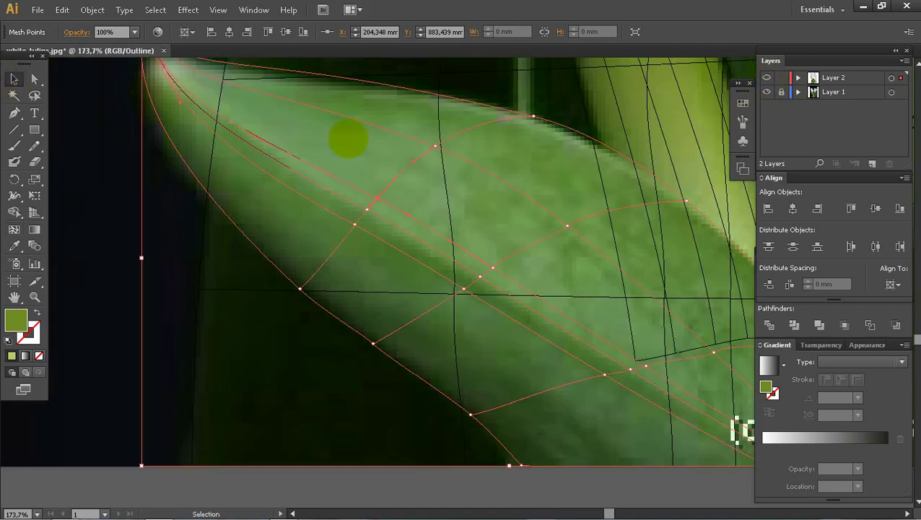
{"action": "left_click_drag", "start_coordinate": [352, 131], "coordinate": [384, 170]}
{"action": "key", "text": "ctrl+z"}
{"action": "key", "text": "i"}
{"action": "left_click", "coordinate": [330, 258]}
Recolor the upper mesh points near the front leaf's tip with lighter greens sampled from the photo.
{"action": "left_click", "coordinate": [377, 198]}
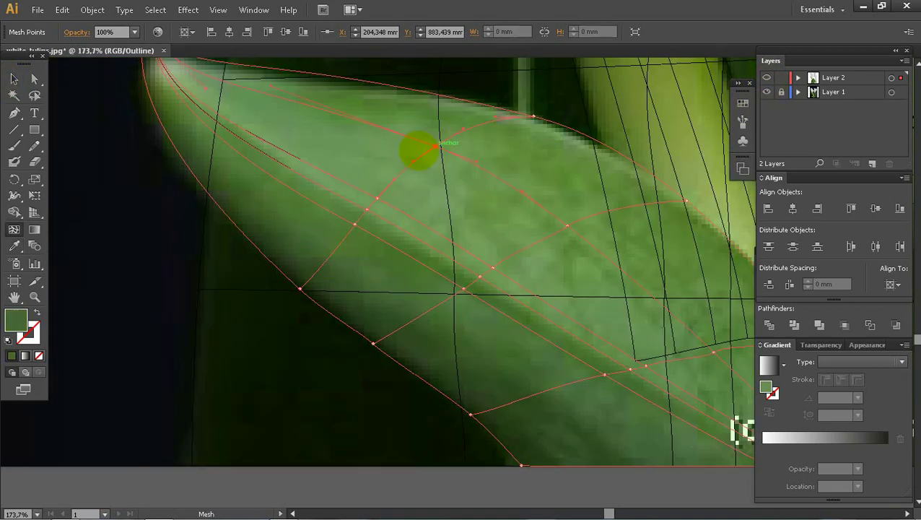
{"action": "left_click", "coordinate": [436, 147]}
{"action": "left_click_drag", "start_coordinate": [200, 90], "coordinate": [252, 178]}
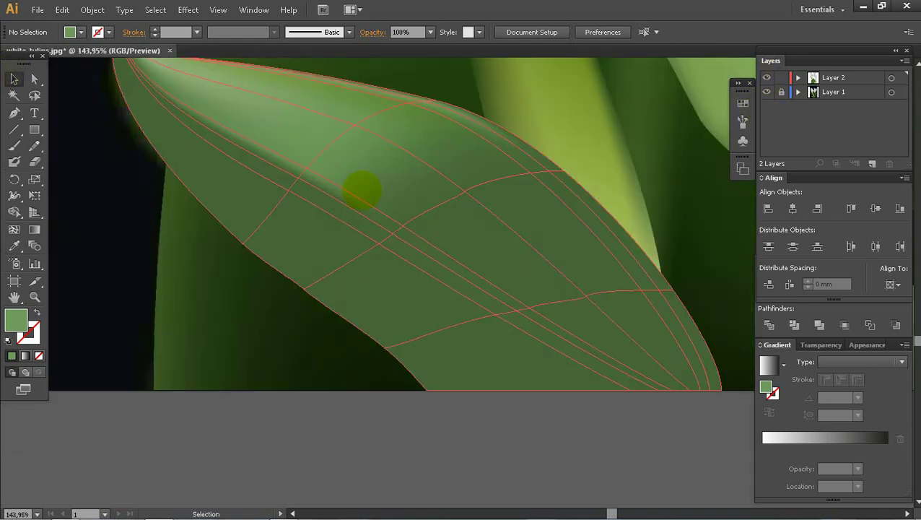
Recolor the midrib point on the front leaf's first mesh row with a sampled green adjusted to a lighter shade.
{"action": "key", "text": "u"}
{"action": "left_click", "coordinate": [299, 177]}
{"action": "key", "text": "i"}
{"action": "left_click", "coordinate": [218, 87]}
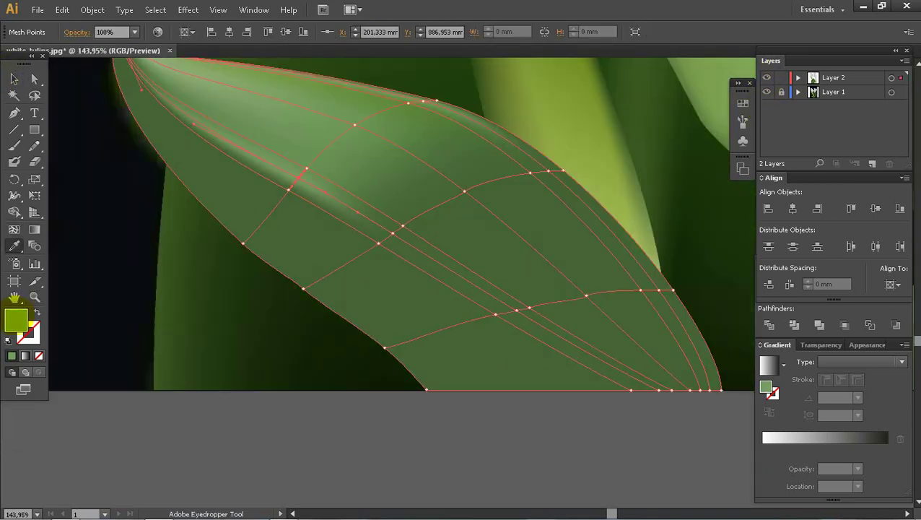
{"action": "double_click", "coordinate": [16, 319]}
{"action": "left_click", "coordinate": [542, 194]}
{"action": "left_click", "coordinate": [810, 141]}
{"action": "key", "text": "u"}
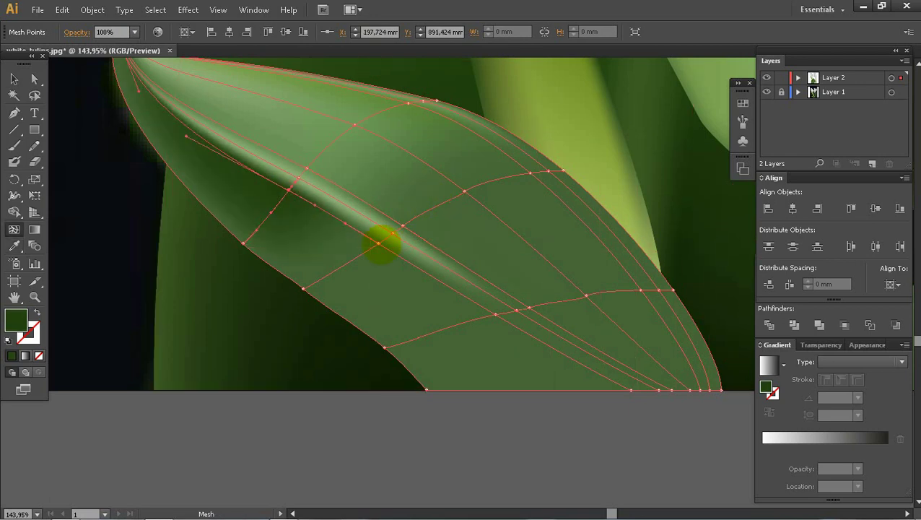
Add a mesh line close to the front leaf's lower-left edge.
{"action": "left_click", "coordinate": [396, 344]}
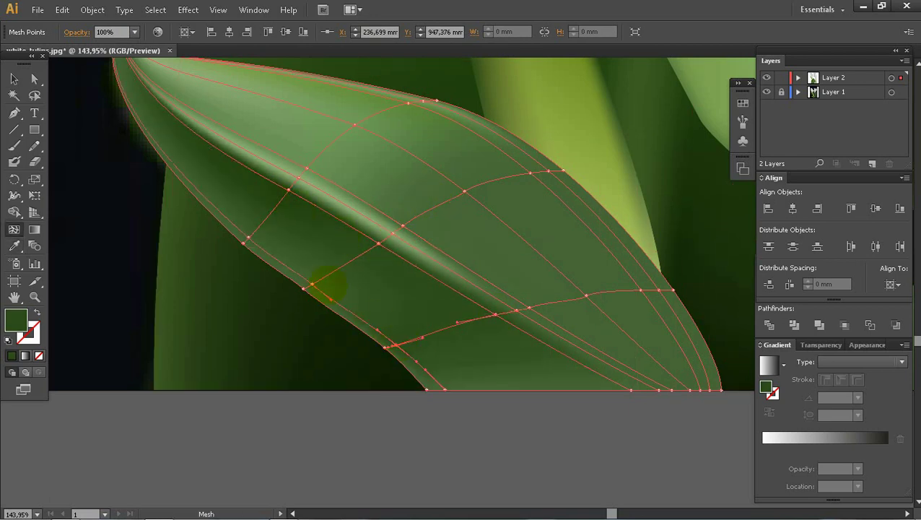
{"action": "left_click", "coordinate": [13, 79]}
{"action": "left_click", "coordinate": [82, 199]}
Compare the lower stems and leaves with the reference photo by toggling the photo layer's visibility.
{"action": "key", "text": "z"}
{"action": "left_click", "coordinate": [523, 278], "text": "alt"}
{"action": "left_click", "coordinate": [526, 265], "text": "alt"}
{"action": "left_click", "coordinate": [502, 242], "text": "alt"}
{"action": "left_click", "coordinate": [490, 234], "text": "alt"}
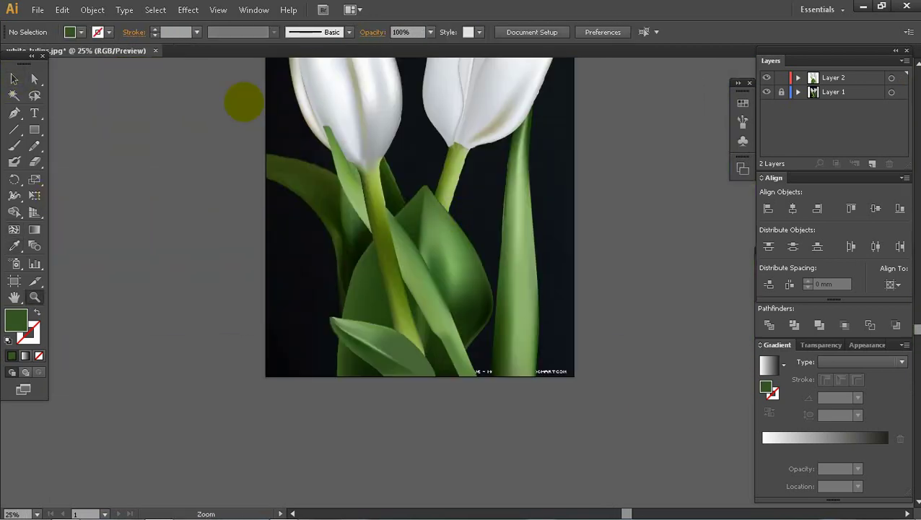
{"action": "left_click_drag", "start_coordinate": [245, 103], "coordinate": [652, 412]}
{"action": "left_click", "coordinate": [767, 92]}
{"action": "left_click", "coordinate": [766, 92]}
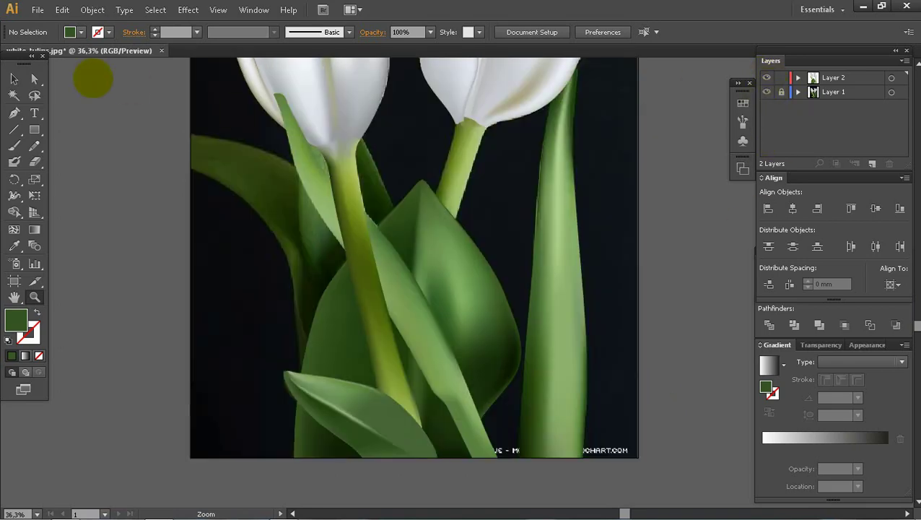
Reposition the right tulip's stem pieces and realign them with the bloom and the stem in the photo.
{"action": "left_click", "coordinate": [14, 79]}
{"action": "left_click", "coordinate": [354, 198]}
{"action": "left_click_drag", "start_coordinate": [354, 198], "coordinate": [473, 164]}
{"action": "left_click_drag", "start_coordinate": [548, 402], "coordinate": [464, 393]}
{"action": "left_click_drag", "start_coordinate": [491, 231], "coordinate": [426, 248]}
{"action": "left_click", "coordinate": [497, 166]}
{"action": "left_click_drag", "start_coordinate": [497, 166], "coordinate": [410, 285]}
{"action": "left_click", "coordinate": [606, 285]}
{"action": "key", "text": "z"}
{"action": "left_click_drag", "start_coordinate": [284, 199], "coordinate": [597, 372]}
{"action": "left_click", "coordinate": [14, 79]}
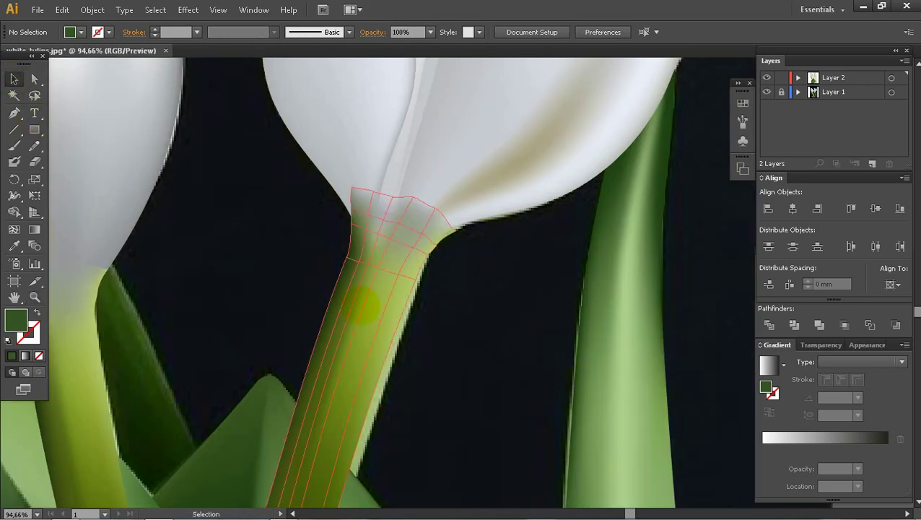
{"action": "left_click_drag", "start_coordinate": [366, 303], "coordinate": [445, 358]}
{"action": "left_click_drag", "start_coordinate": [440, 344], "coordinate": [365, 296]}
{"action": "left_click", "coordinate": [447, 269]}
Send the right tulip's petals and stem together with the tall right leaf to the back.
{"action": "key", "text": "z"}
{"action": "left_click", "coordinate": [453, 299], "text": "alt"}
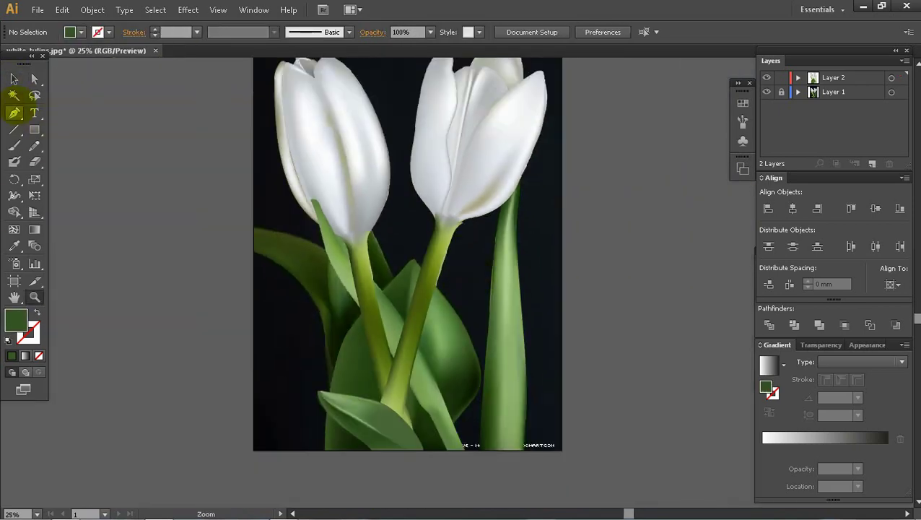
{"action": "left_click", "coordinate": [14, 78]}
{"action": "left_click", "coordinate": [434, 252]}
{"action": "scroll", "coordinate": [433, 245], "scroll_direction": "up", "scroll_amount": 3}
{"action": "left_click_drag", "start_coordinate": [399, 134], "coordinate": [577, 301]}
{"action": "left_click", "coordinate": [417, 393], "text": "shift"}
{"action": "left_click", "coordinate": [504, 346], "text": "shift"}
{"action": "right_click", "coordinate": [500, 239]}
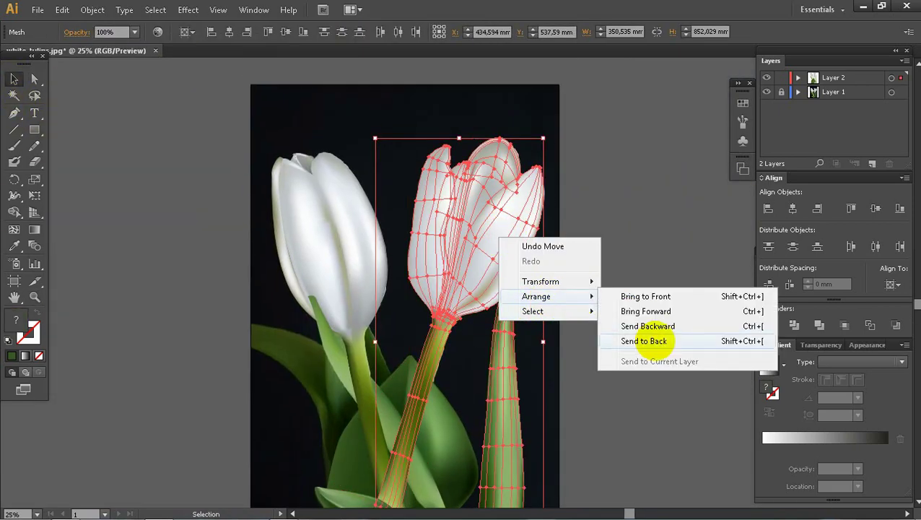
{"action": "left_click", "coordinate": [654, 343]}
Add mesh lines along the large middle leaf's left edge and recolor its left inner points with sampled dark greens.
{"action": "key", "text": "z"}
{"action": "left_click", "coordinate": [480, 368], "text": "alt"}
{"action": "left_click", "coordinate": [766, 92]}
{"action": "left_click_drag", "start_coordinate": [246, 138], "coordinate": [616, 422]}
{"action": "left_click_drag", "start_coordinate": [464, 348], "coordinate": [439, 227]}
{"action": "left_click_drag", "start_coordinate": [223, 130], "coordinate": [608, 403]}
{"action": "key", "text": "v"}
{"action": "left_click", "coordinate": [250, 308]}
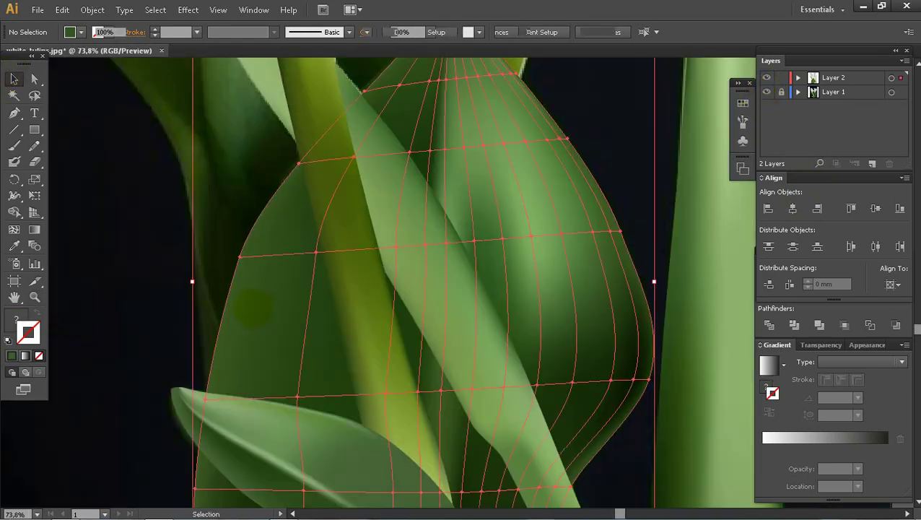
{"action": "key", "text": "z"}
{"action": "left_click_drag", "start_coordinate": [156, 202], "coordinate": [444, 406]}
{"action": "key", "text": "u"}
{"action": "left_click", "coordinate": [265, 265]}
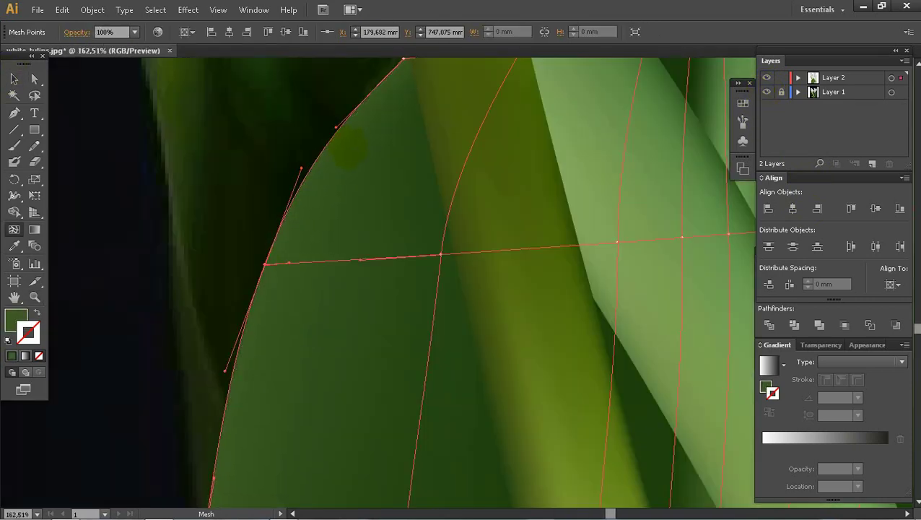
{"action": "key", "text": "ctrl+minus"}
{"action": "left_click", "coordinate": [360, 244]}
{"action": "key", "text": "i"}
{"action": "left_click", "coordinate": [316, 233]}
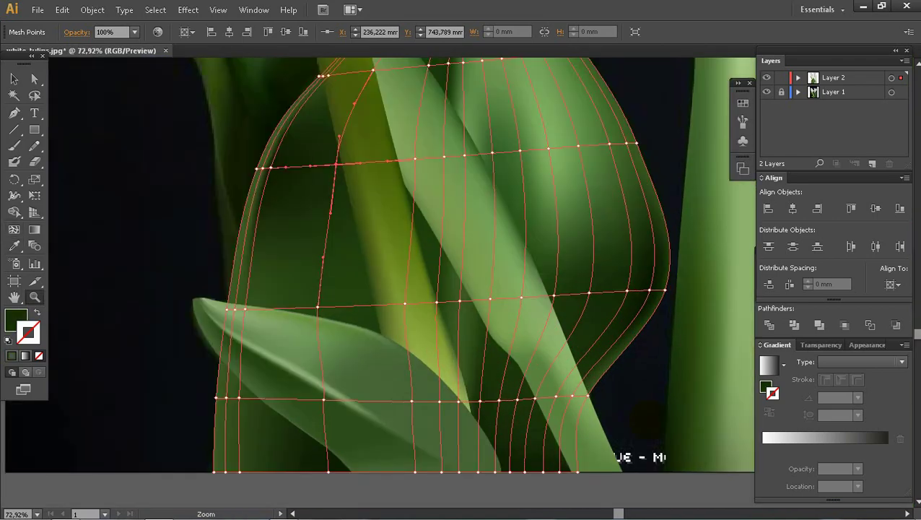
Isolate the large middle leaf's mesh and recolor the left points of its lower row with sampled dark green.
{"action": "key", "text": "v"}
{"action": "key", "text": "y"}
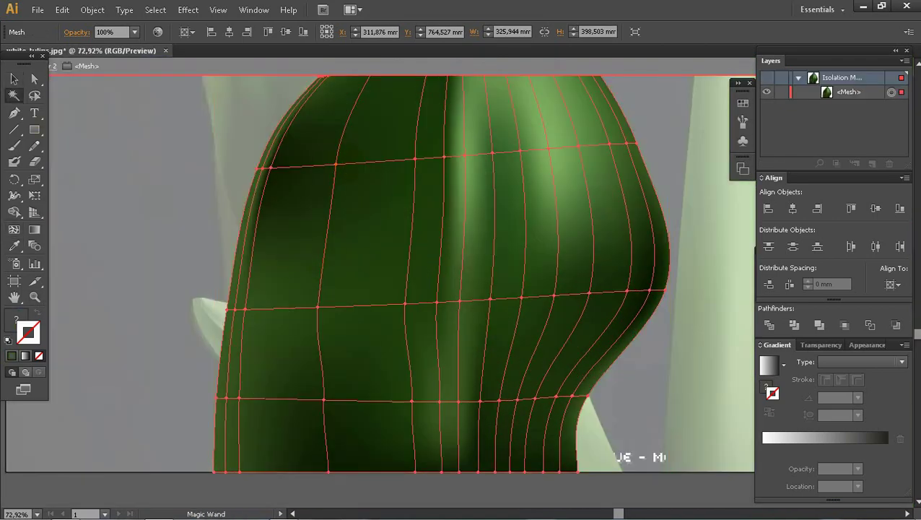
{"action": "left_click", "coordinate": [245, 309]}
{"action": "key", "text": "i"}
{"action": "left_click", "coordinate": [278, 231]}
{"action": "key", "text": "u"}
{"action": "left_click", "coordinate": [318, 307]}
{"action": "key", "text": "i"}
{"action": "left_click", "coordinate": [299, 260]}
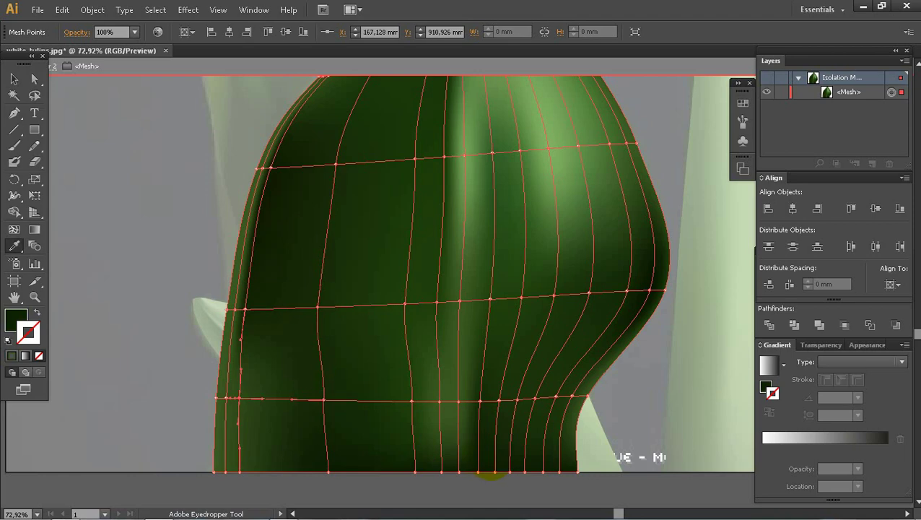
Recolor mesh points along the large middle leaf's bottom edge and beside its lower midrib with sampled dark greens.
{"action": "key", "text": "u"}
{"action": "left_click", "coordinate": [239, 472]}
{"action": "key", "text": "i"}
{"action": "left_click", "coordinate": [466, 461]}
{"action": "key", "text": "u"}
{"action": "left_click", "coordinate": [440, 401]}
{"action": "key", "text": "i"}
{"action": "left_click", "coordinate": [472, 396]}
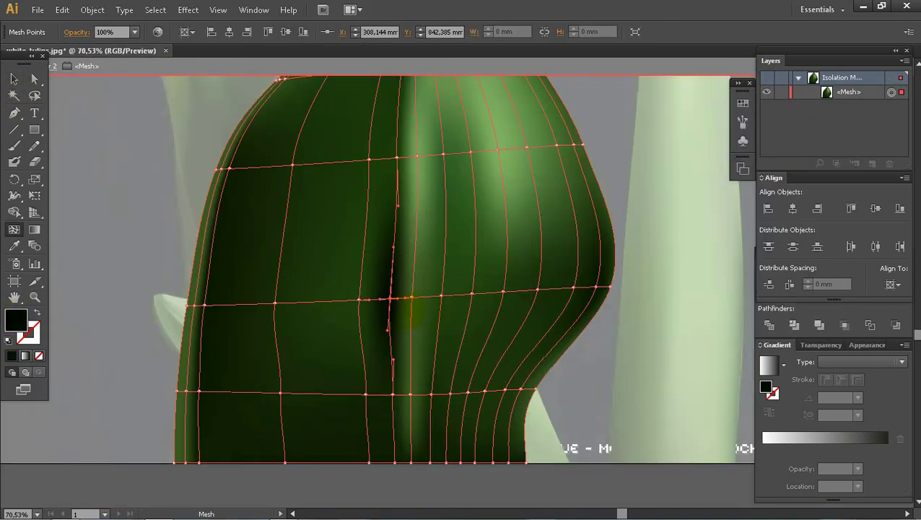
Darken the mesh points just left of the middle leaf's midrib on the two lower rows with sampled near-black green.
{"action": "left_click", "coordinate": [384, 298]}
{"action": "key", "text": "u"}
{"action": "left_click", "coordinate": [393, 394]}
{"action": "key", "text": "i"}
{"action": "left_click", "coordinate": [389, 303]}
{"action": "key", "text": "u"}
{"action": "left_click", "coordinate": [367, 394]}
{"action": "key", "text": "i"}
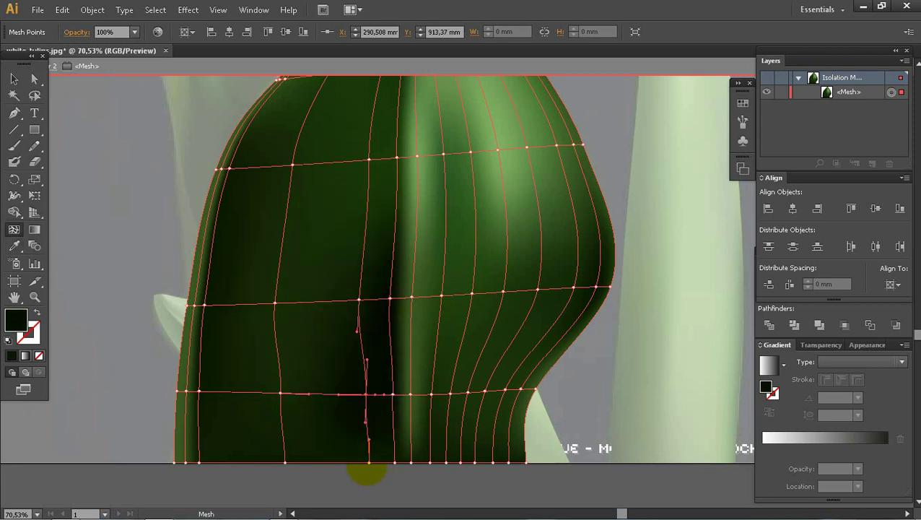
Recolor the mesh points across the middle leaf's left half with very dark greens sampled from the leaf.
{"action": "key", "text": "i"}
{"action": "left_click", "coordinate": [186, 303]}
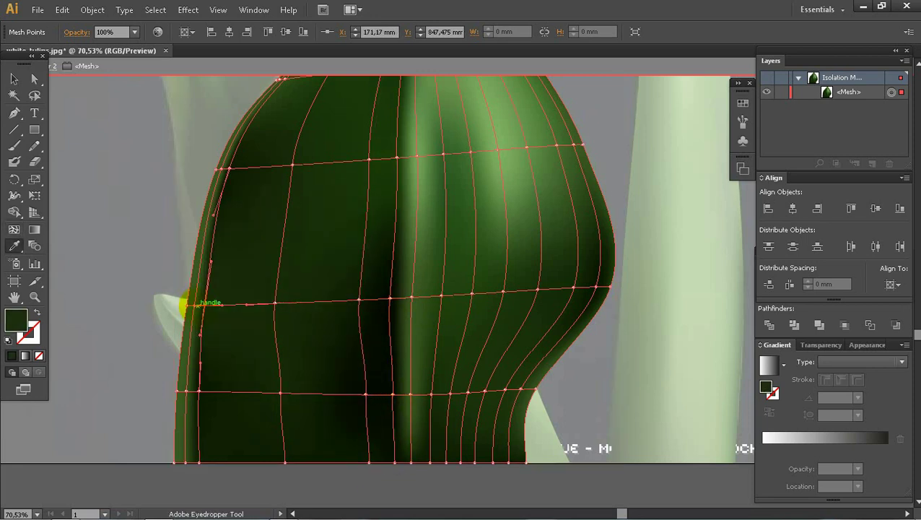
{"action": "key", "text": "u"}
{"action": "left_click", "coordinate": [222, 170]}
{"action": "key", "text": "i"}
{"action": "left_click", "coordinate": [280, 393]}
{"action": "key", "text": "i"}
{"action": "left_click", "coordinate": [306, 401]}
{"action": "key", "text": "u"}
{"action": "left_click", "coordinate": [275, 303]}
{"action": "key", "text": "i"}
{"action": "left_click", "coordinate": [311, 321]}
{"action": "key", "text": "u"}
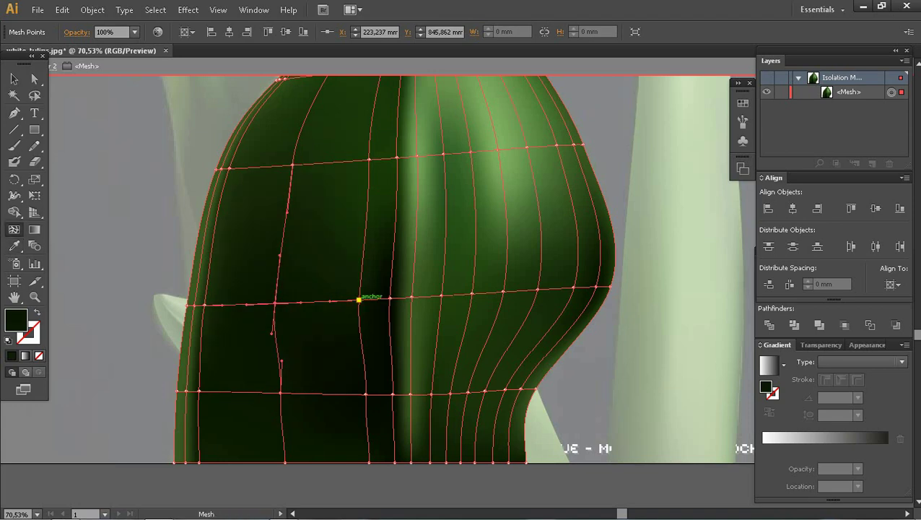
Sample a color for the upper mesh point beside the middle leaf's midrib and leave isolation mode.
{"action": "left_click", "coordinate": [396, 157]}
{"action": "key", "text": "i"}
{"action": "key", "text": "z"}
{"action": "key", "text": "Escape"}
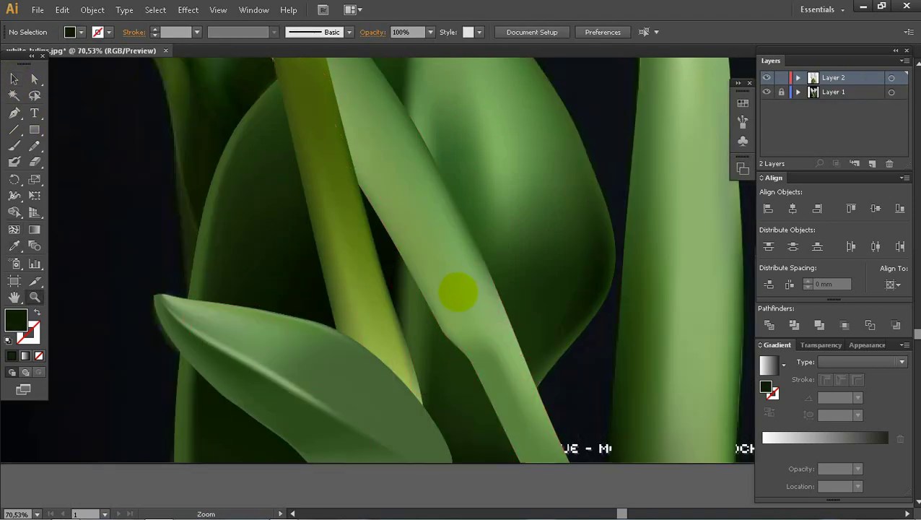
{"action": "left_click", "coordinate": [458, 293], "text": "alt"}
{"action": "left_click", "coordinate": [455, 267], "text": "alt"}
{"action": "left_click", "coordinate": [465, 227], "text": "alt"}
{"action": "left_click", "coordinate": [468, 222], "text": "alt"}
{"action": "left_click_drag", "start_coordinate": [261, 135], "coordinate": [626, 433]}
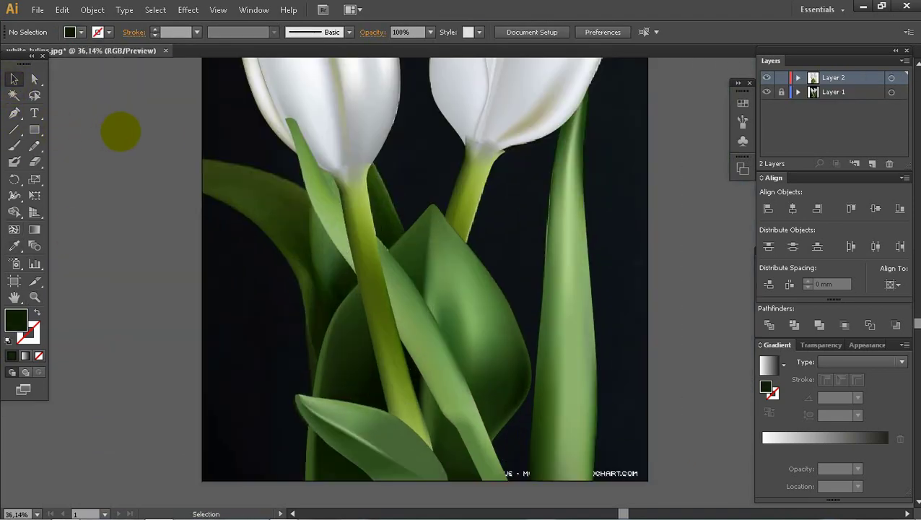
Place a dark green shape over the back leaf behind the left tulip's stem and switch Layer 2 to outline view.
{"action": "left_click_drag", "start_coordinate": [298, 100], "coordinate": [385, 411]}
{"action": "left_click", "coordinate": [13, 79]}
{"action": "left_click_drag", "start_coordinate": [390, 95], "coordinate": [347, 89]}
{"action": "left_click_drag", "start_coordinate": [326, 155], "coordinate": [449, 225]}
{"action": "left_click_drag", "start_coordinate": [317, 177], "coordinate": [283, 220]}
{"action": "key", "text": "ctrl+z"}
{"action": "key", "text": "v"}
{"action": "left_click_drag", "start_coordinate": [451, 241], "coordinate": [355, 219]}
{"action": "left_click", "coordinate": [766, 77], "text": "ctrl"}
Convert the back leaf's shape to a gradient mesh and pull its edge points and handles toward the leaf's outline.
{"action": "key", "text": "z"}
{"action": "left_click_drag", "start_coordinate": [260, 107], "coordinate": [505, 313]}
{"action": "key", "text": "u"}
{"action": "left_click_drag", "start_coordinate": [450, 131], "coordinate": [453, 213]}
{"action": "left_click", "coordinate": [467, 252]}
{"action": "key", "text": "ctrl+z"}
{"action": "key", "text": "ctrl+z"}
{"action": "left_click_drag", "start_coordinate": [467, 251], "coordinate": [427, 166]}
{"action": "left_click_drag", "start_coordinate": [287, 300], "coordinate": [350, 189]}
{"action": "left_click_drag", "start_coordinate": [400, 461], "coordinate": [341, 263]}
{"action": "left_click", "coordinate": [341, 307]}
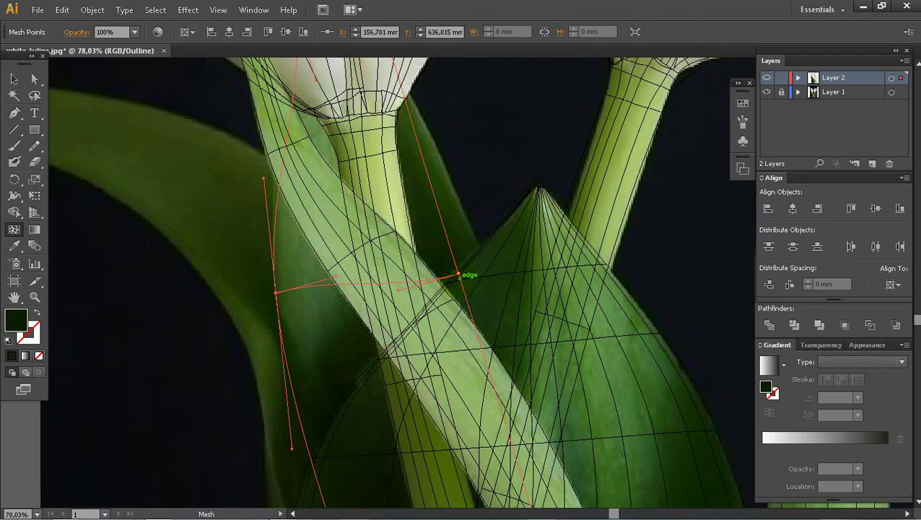
Adjust the mesh points and handles along both sides of the back leaf so its edges follow the photo.
{"action": "left_click_drag", "start_coordinate": [459, 274], "coordinate": [473, 221]}
{"action": "left_click_drag", "start_coordinate": [419, 166], "coordinate": [435, 277]}
{"action": "left_click_drag", "start_coordinate": [383, 80], "coordinate": [370, 85]}
{"action": "left_click_drag", "start_coordinate": [519, 447], "coordinate": [396, 193]}
{"action": "left_click_drag", "start_coordinate": [462, 476], "coordinate": [423, 310]}
{"action": "left_click", "coordinate": [440, 387]}
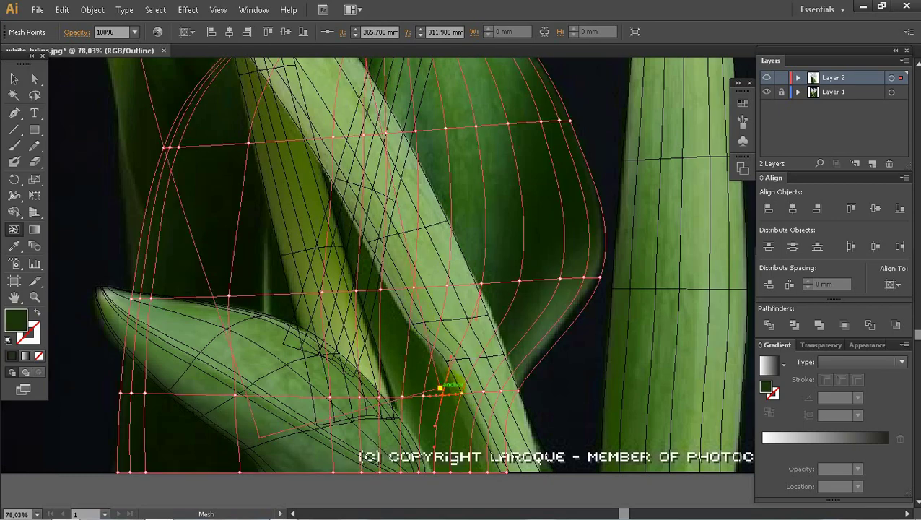
{"action": "key", "text": "ctrl+z"}
{"action": "left_click_drag", "start_coordinate": [264, 411], "coordinate": [302, 458]}
{"action": "left_click_drag", "start_coordinate": [310, 185], "coordinate": [363, 448]}
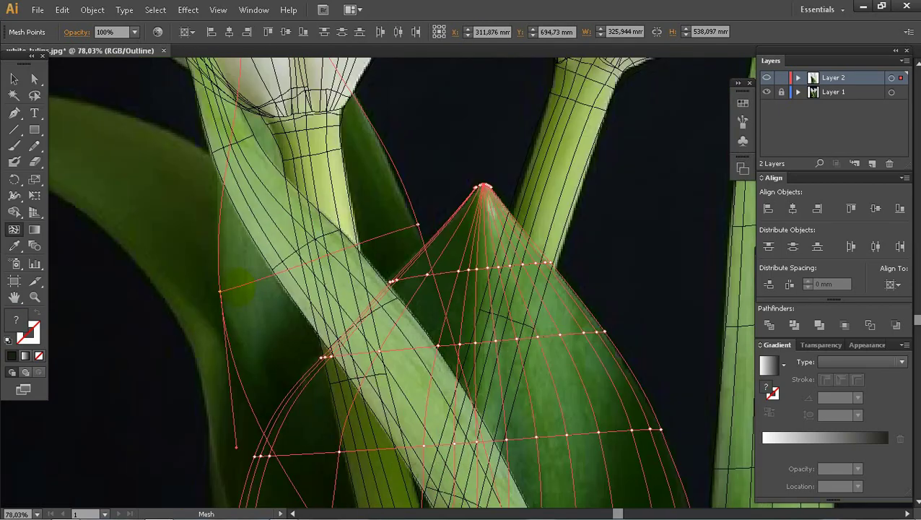
Add lengthwise mesh lines and a lower row to the back leaf and bend them to follow its shape.
{"action": "left_click", "coordinate": [302, 262]}
{"action": "left_click", "coordinate": [418, 225]}
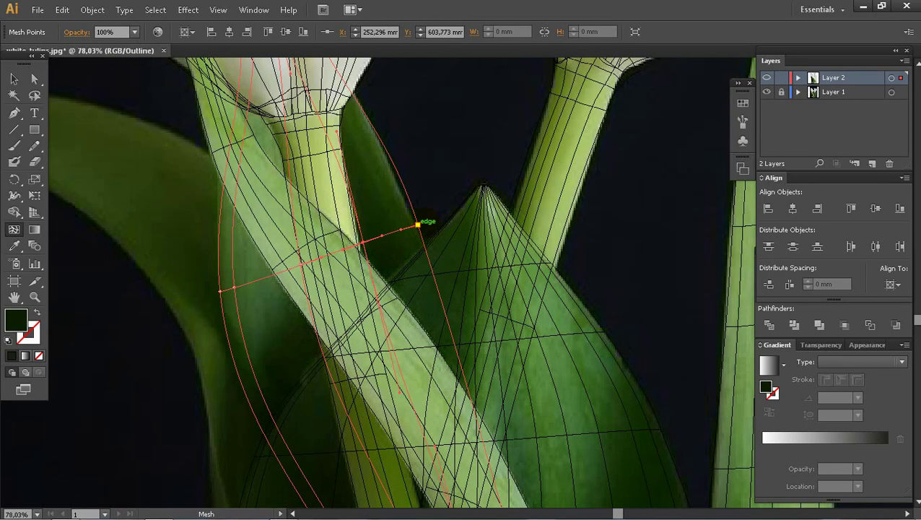
{"action": "left_click_drag", "start_coordinate": [464, 372], "coordinate": [486, 373]}
{"action": "key", "text": "z"}
{"action": "left_click_drag", "start_coordinate": [180, 204], "coordinate": [573, 470]}
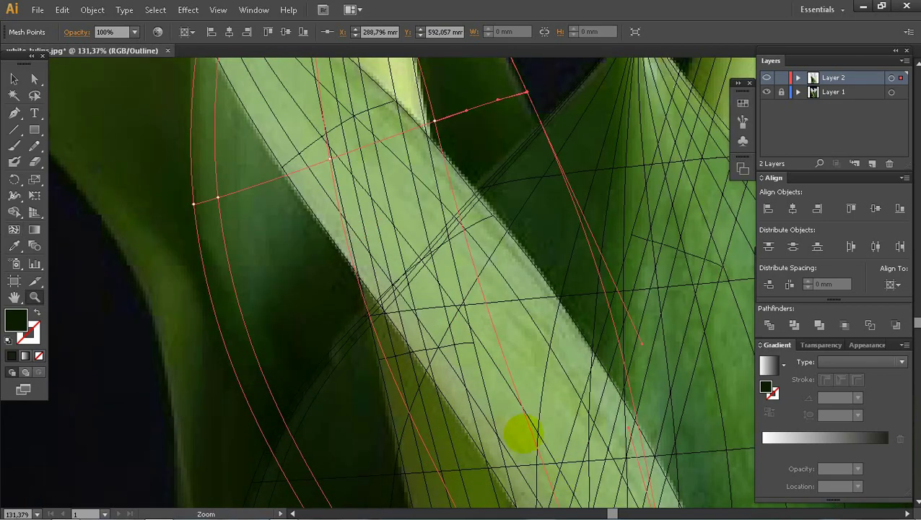
{"action": "left_click_drag", "start_coordinate": [490, 317], "coordinate": [489, 286]}
{"action": "left_click_drag", "start_coordinate": [418, 210], "coordinate": [457, 339]}
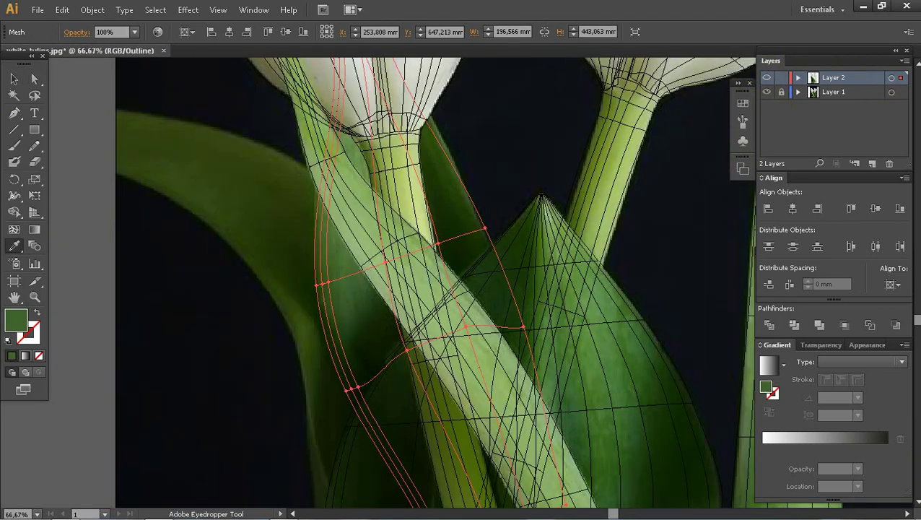
Add a mesh line along the back leaf's right edge and recolor its lower-left points with sampled very dark green.
{"action": "key", "text": "u"}
{"action": "left_click", "coordinate": [518, 327]}
{"action": "key", "text": "i"}
{"action": "key", "text": "u"}
{"action": "left_click", "coordinate": [357, 387]}
{"action": "key", "text": "i"}
{"action": "left_click", "coordinate": [361, 382]}
{"action": "key", "text": "u"}
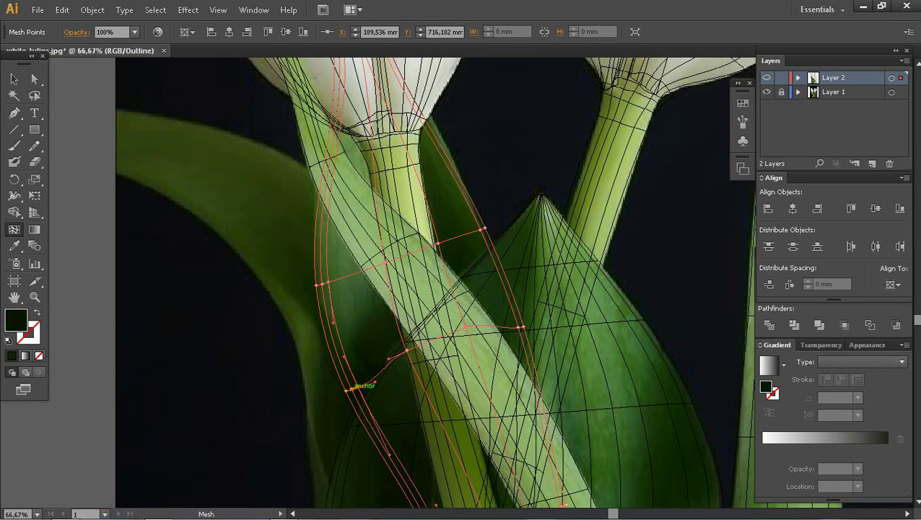
Check the back leaf's mesh coloring with Layer 2 in preview and return the layer to outline view.
{"action": "scroll", "coordinate": [348, 389], "scroll_direction": "up", "scroll_amount": 6}
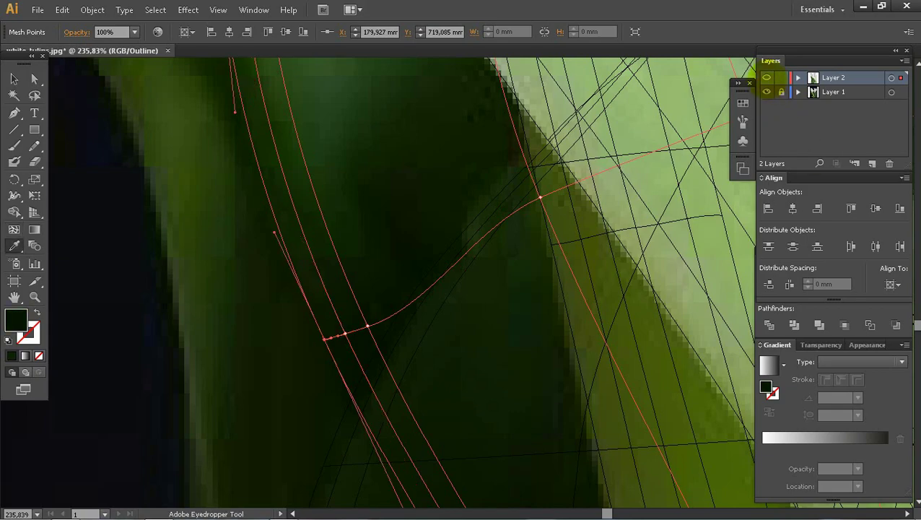
{"action": "left_click", "coordinate": [767, 78], "text": "ctrl"}
{"action": "key", "text": "z"}
{"action": "left_click", "coordinate": [494, 269], "text": "alt"}
{"action": "left_click", "coordinate": [494, 270], "text": "alt"}
{"action": "left_click", "coordinate": [494, 270], "text": "alt"}
{"action": "left_click_drag", "start_coordinate": [526, 211], "coordinate": [454, 369]}
{"action": "left_click", "coordinate": [767, 78], "text": "ctrl"}
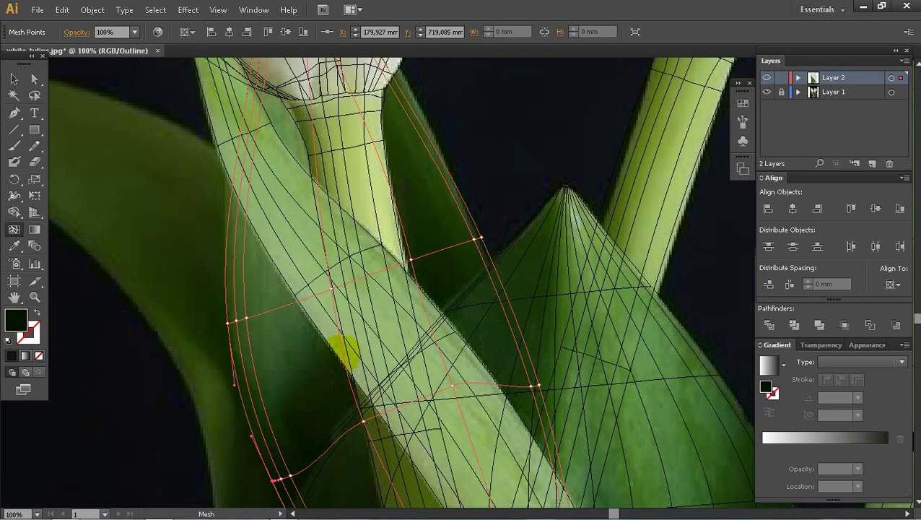
{"action": "left_click", "coordinate": [349, 365]}
{"action": "key", "text": "ctrl+z"}
{"action": "left_click", "coordinate": [351, 352]}
{"action": "key", "text": "ctrl+z"}
Add a mesh row across the back leaf midway between its two existing rows.
{"action": "key", "text": "z"}
{"action": "left_click_drag", "start_coordinate": [242, 220], "coordinate": [506, 473]}
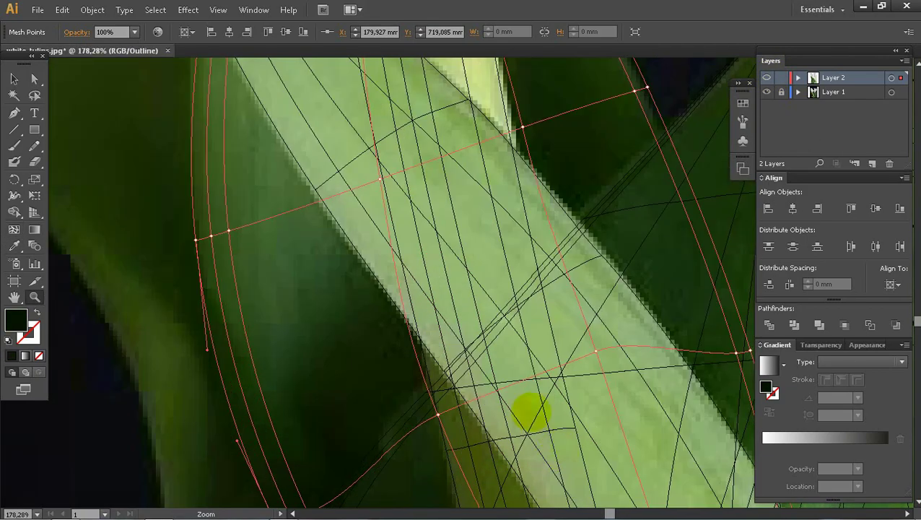
{"action": "key", "text": "u"}
{"action": "left_click", "coordinate": [403, 305]}
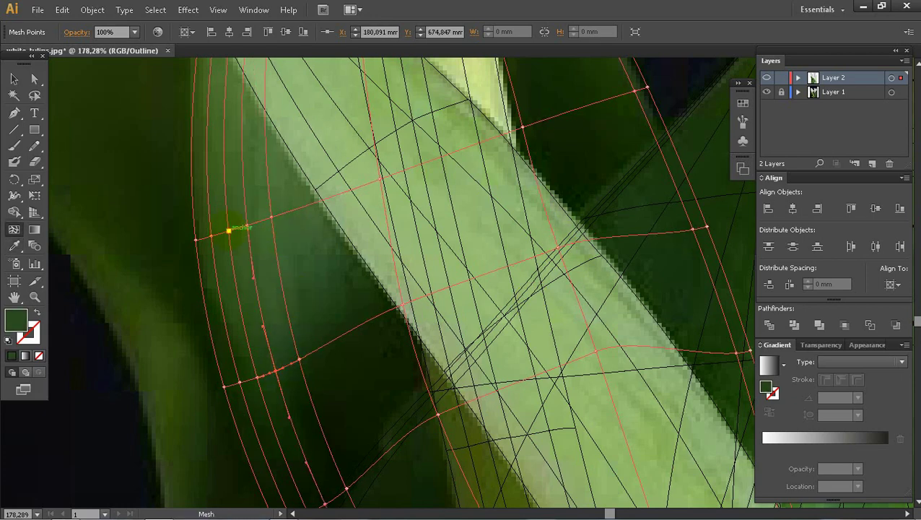
Recolor the mesh point near the back leaf's left edge with sampled green and set Layer 2 to preview.
{"action": "left_click", "coordinate": [229, 231]}
{"action": "key", "text": "i"}
{"action": "left_click", "coordinate": [302, 158]}
{"action": "left_click", "coordinate": [767, 78], "text": "ctrl"}
Send the back leaf behind all other Layer 2 artwork and hide the Layer 1 reference photo.
{"action": "key", "text": "z"}
{"action": "left_click", "coordinate": [506, 257], "text": "alt"}
{"action": "left_click", "coordinate": [15, 78]}
{"action": "left_click_drag", "start_coordinate": [379, 203], "coordinate": [461, 260]}
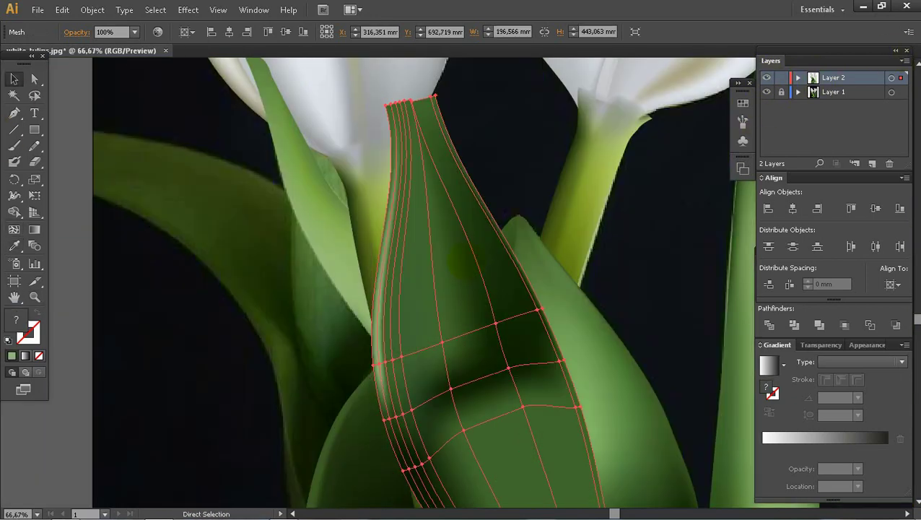
{"action": "key", "text": "ctrl+z"}
{"action": "key", "text": "ctrl+shift+["}
{"action": "left_click", "coordinate": [502, 156]}
{"action": "key", "text": "z"}
{"action": "left_click", "coordinate": [515, 321], "text": "alt"}
{"action": "left_click", "coordinate": [516, 322], "text": "alt"}
{"action": "left_click", "coordinate": [767, 92]}
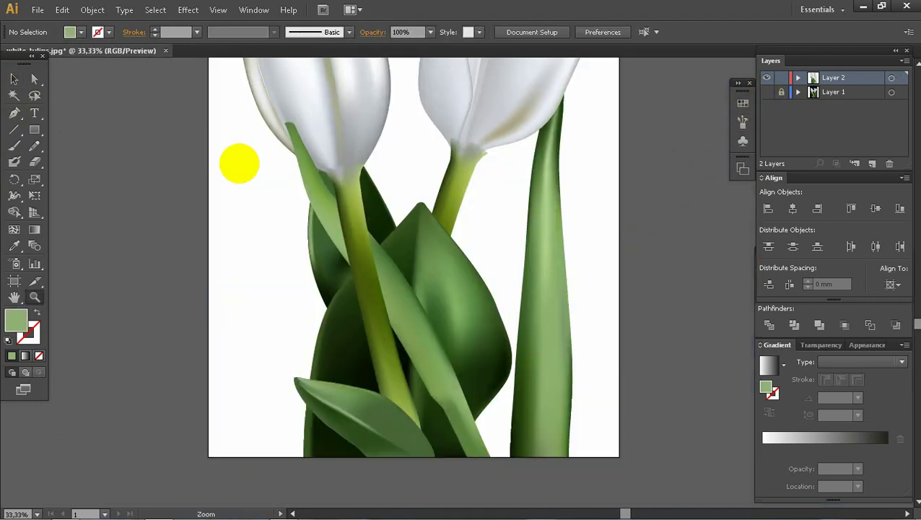
Isolate the back leaf and recolor the inner points of its lower mesh row with sampled very dark green.
{"action": "left_click_drag", "start_coordinate": [238, 152], "coordinate": [537, 332]}
{"action": "left_click", "coordinate": [15, 78]}
{"action": "double_click", "coordinate": [316, 316]}
{"action": "right_click", "coordinate": [315, 315]}
{"action": "key", "text": "u"}
{"action": "left_click", "coordinate": [372, 381]}
{"action": "key", "text": "i"}
{"action": "key", "text": "u"}
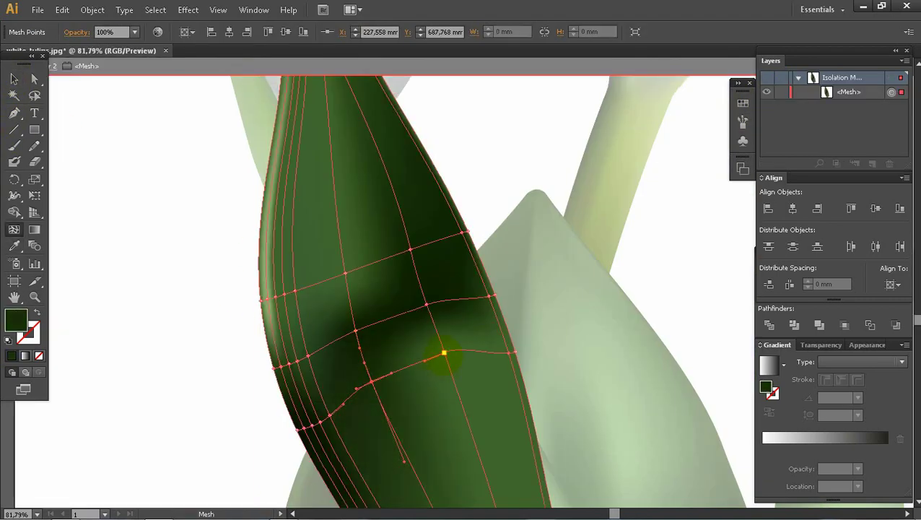
{"action": "left_click", "coordinate": [444, 352]}
{"action": "key", "text": "i"}
{"action": "left_click", "coordinate": [415, 312]}
Recolor the back leaf's upper and left-side mesh points with sampled greens and exit isolation mode.
{"action": "key", "text": "u"}
{"action": "left_click", "coordinate": [355, 290]}
{"action": "left_click_drag", "start_coordinate": [263, 106], "coordinate": [303, 184]}
{"action": "key", "text": "i"}
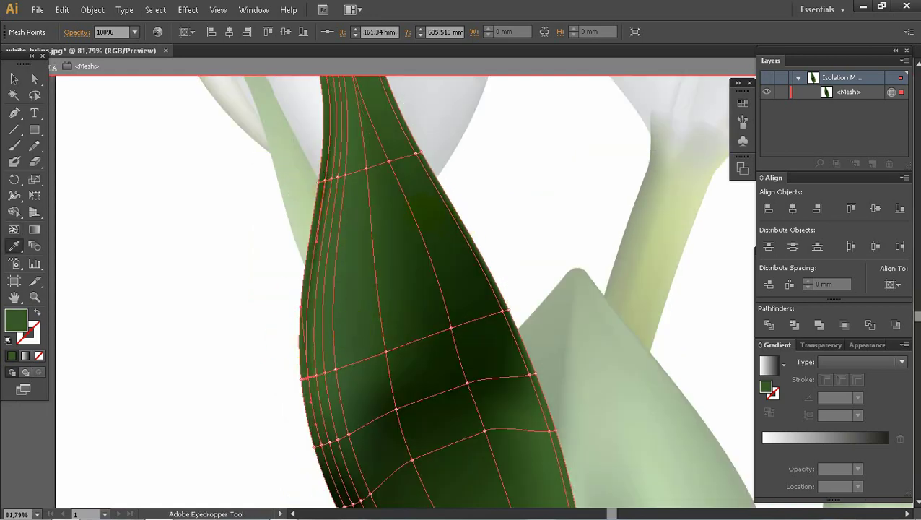
{"action": "left_click", "coordinate": [603, 354]}
{"action": "left_click", "coordinate": [14, 79]}
{"action": "left_click", "coordinate": [75, 153]}
{"action": "left_click", "coordinate": [568, 67]}
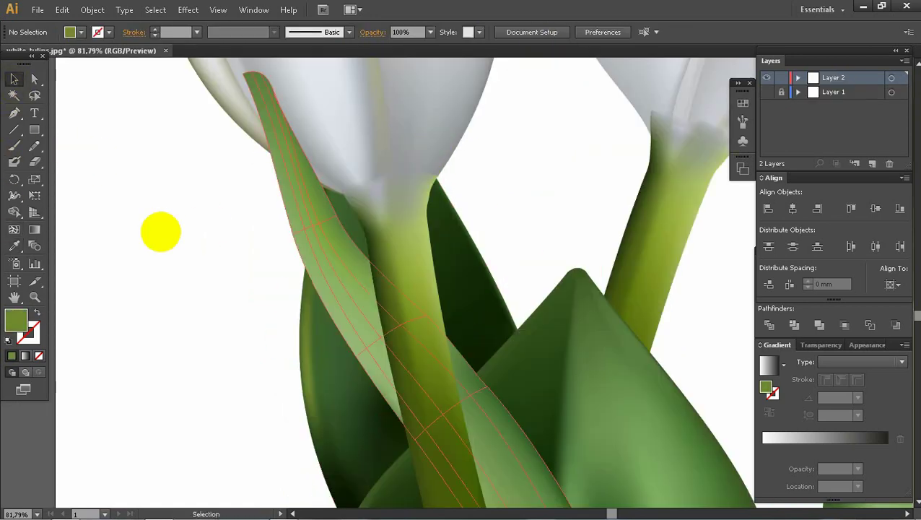
Recolor the mesh line along the back leaf's right edge with sampled olive green and deselect the leaf.
{"action": "left_click", "coordinate": [34, 296]}
{"action": "left_click", "coordinate": [464, 324], "text": "alt"}
{"action": "left_click", "coordinate": [463, 325], "text": "alt"}
{"action": "left_click_drag", "start_coordinate": [400, 153], "coordinate": [542, 302]}
{"action": "left_click", "coordinate": [14, 78]}
{"action": "left_click", "coordinate": [401, 245]}
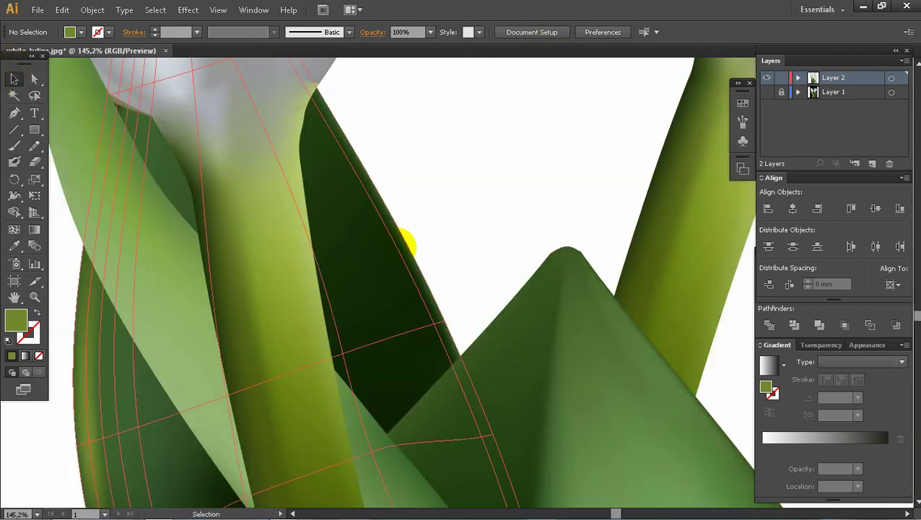
{"action": "left_click", "coordinate": [34, 296]}
{"action": "left_click_drag", "start_coordinate": [365, 206], "coordinate": [537, 405]}
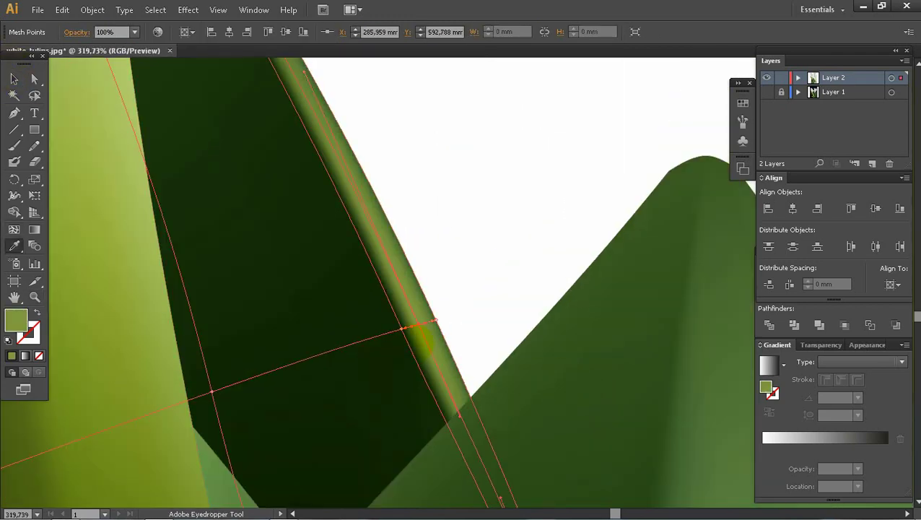
{"action": "left_click", "coordinate": [14, 79]}
{"action": "left_click", "coordinate": [407, 150]}
{"action": "key", "text": "ctrl+0"}
Add a mesh line along the broad right-hand leaf's outer edge and bend the edge curve outward.
{"action": "left_click", "coordinate": [35, 297]}
{"action": "left_click_drag", "start_coordinate": [298, 243], "coordinate": [647, 415]}
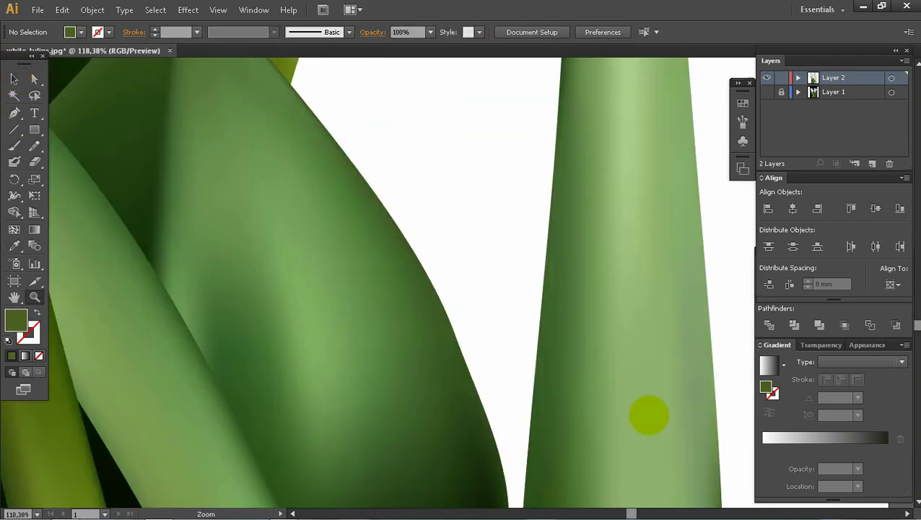
{"action": "left_click", "coordinate": [14, 79]}
{"action": "left_click", "coordinate": [315, 286]}
{"action": "left_click_drag", "start_coordinate": [303, 250], "coordinate": [610, 399]}
{"action": "left_click", "coordinate": [13, 230]}
{"action": "left_click", "coordinate": [449, 310]}
{"action": "left_click_drag", "start_coordinate": [508, 370], "coordinate": [429, 199]}
{"action": "left_click_drag", "start_coordinate": [456, 378], "coordinate": [477, 369]}
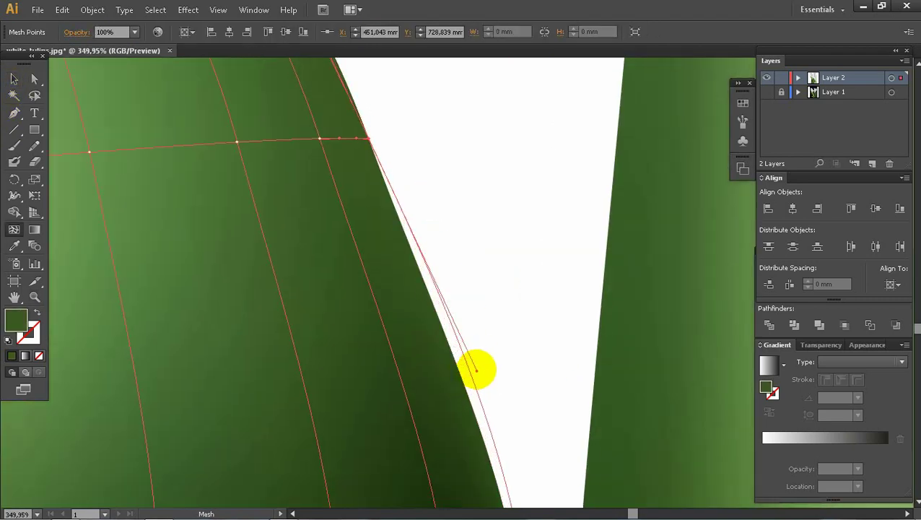
Recolor the broad leaf's outer-edge mesh points with sampled lighter green to form a thin highlight.
{"action": "left_click_drag", "start_coordinate": [311, 87], "coordinate": [523, 479]}
{"action": "left_click", "coordinate": [15, 246]}
{"action": "left_click", "coordinate": [215, 205]}
{"action": "left_click", "coordinate": [35, 297]}
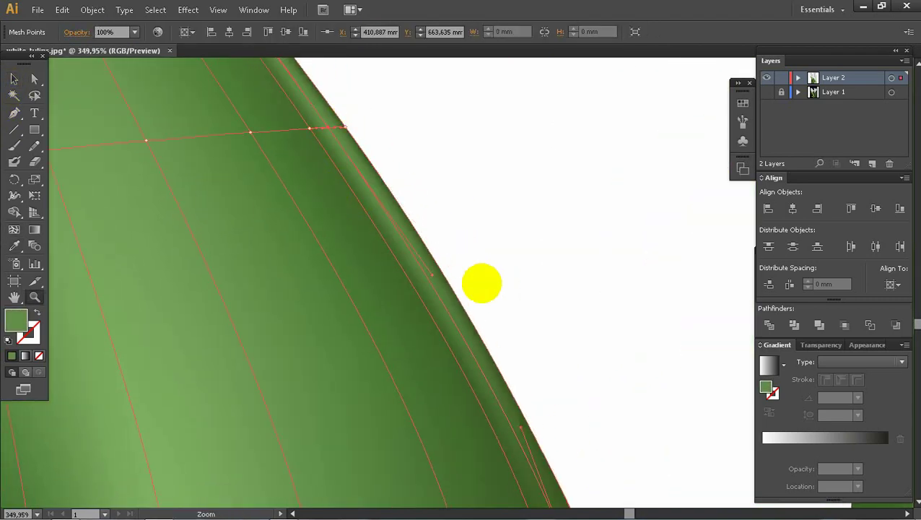
{"action": "key", "text": "ctrl+0"}
Show Layer 1 with Layer 2 in outline and draw a rectangle over the dark leaf strip beside the central stem.
{"action": "left_click_drag", "start_coordinate": [353, 354], "coordinate": [611, 483]}
{"action": "left_click", "coordinate": [13, 79]}
{"action": "left_click", "coordinate": [35, 297]}
{"action": "left_click_drag", "start_coordinate": [222, 73], "coordinate": [647, 425]}
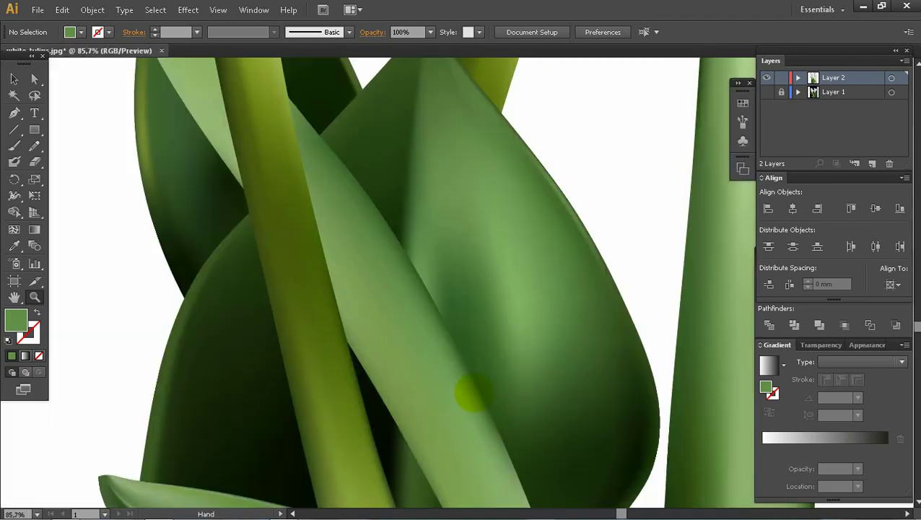
{"action": "key", "text": "ctrl+y"}
{"action": "left_click", "coordinate": [766, 91]}
{"action": "left_click_drag", "start_coordinate": [482, 201], "coordinate": [477, 218]}
{"action": "key", "text": "m"}
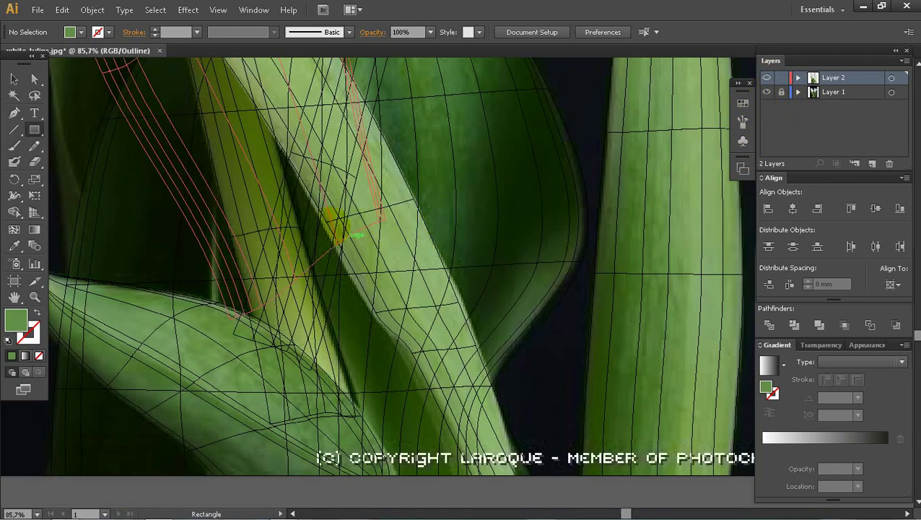
{"action": "mouse_move", "coordinate": [304, 183]}
{"action": "left_mouse_down"}
{"action": "mouse_move", "coordinate": [389, 476]}
{"action": "mouse_move", "coordinate": [446, 484]}
{"action": "mouse_move", "coordinate": [467, 476]}
{"action": "left_mouse_up"}
Convert the rectangle to a mesh and fit its corners and edges to the dark leaf strip behind the diagonal leaf.
{"action": "key", "text": "u"}
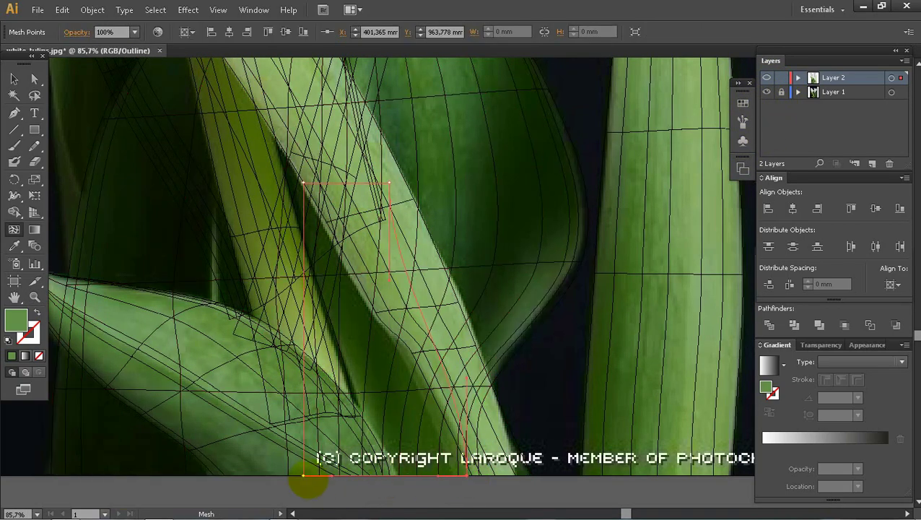
{"action": "left_click_drag", "start_coordinate": [304, 184], "coordinate": [343, 266]}
{"action": "left_click", "coordinate": [342, 266]}
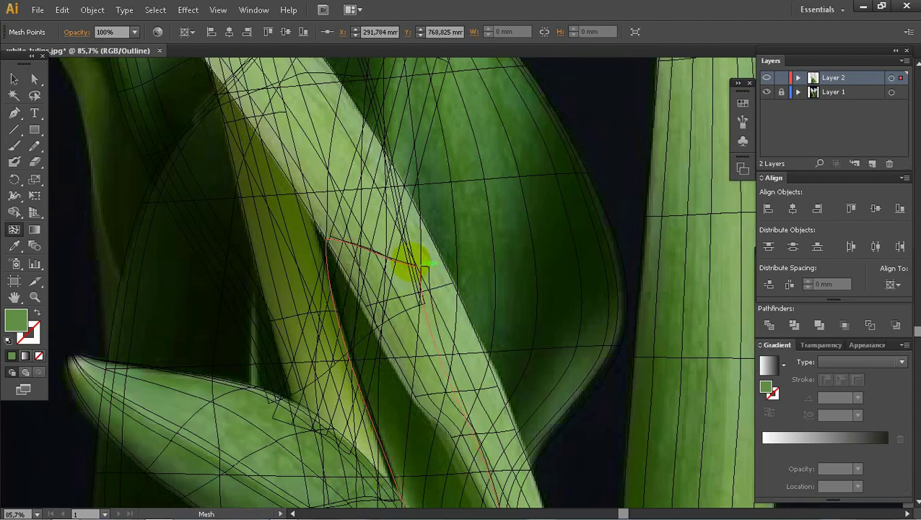
{"action": "left_click_drag", "start_coordinate": [420, 267], "coordinate": [368, 253]}
{"action": "left_click_drag", "start_coordinate": [355, 240], "coordinate": [339, 103]}
Add crosswise mesh rows and lengthwise lines near the strip's left edge and through its middle.
{"action": "left_click_drag", "start_coordinate": [206, 218], "coordinate": [641, 451]}
{"action": "left_click_drag", "start_coordinate": [274, 249], "coordinate": [283, 205]}
{"action": "left_click", "coordinate": [284, 287]}
{"action": "left_click", "coordinate": [292, 287]}
{"action": "left_click", "coordinate": [304, 287]}
{"action": "left_click", "coordinate": [390, 321]}
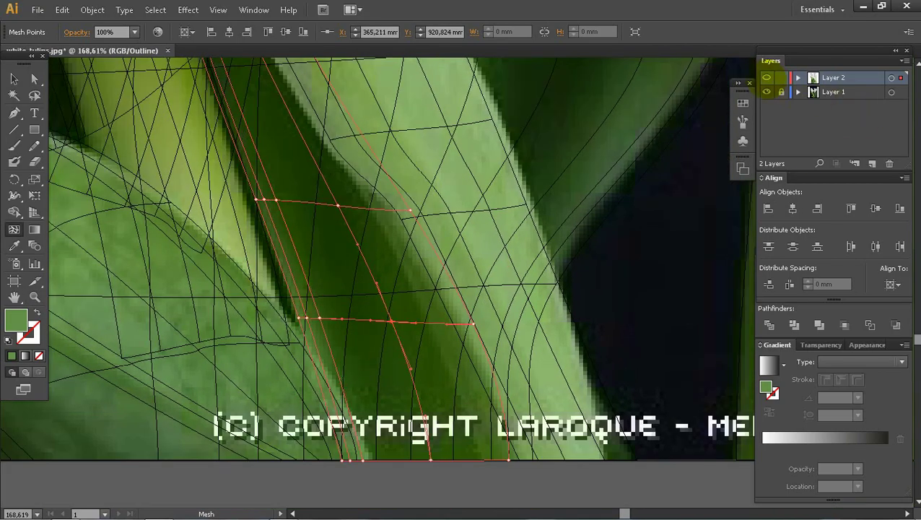
Recolor the strip's inner mesh points with dark green and the left-edge line with light green sampled from the photo.
{"action": "left_click", "coordinate": [767, 77], "text": "ctrl"}
{"action": "key", "text": "v"}
{"action": "key", "text": "ctrl+y"}
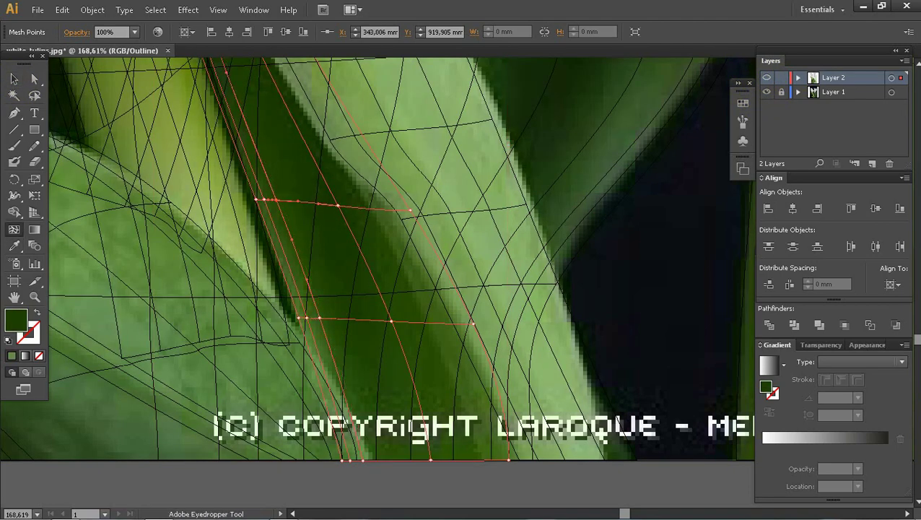
{"action": "left_click", "coordinate": [430, 459]}
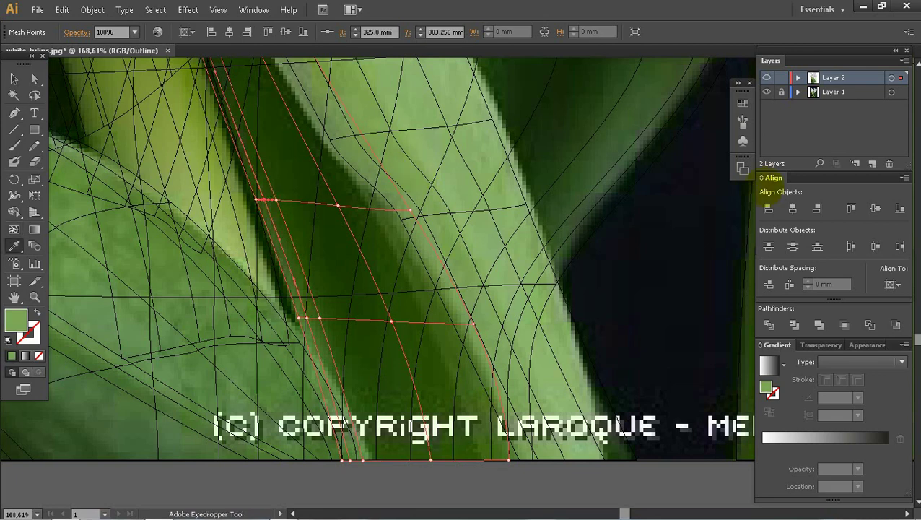
Set Layer 2 to preview and send the new leaf strip behind the diagonal leaf.
{"action": "key", "text": "ctrl+y"}
{"action": "key", "text": "ctrl+minus"}
{"action": "key", "text": "ctrl+minus"}
{"action": "key", "text": "ctrl+minus"}
{"action": "key", "text": "v"}
{"action": "right_click", "coordinate": [410, 327]}
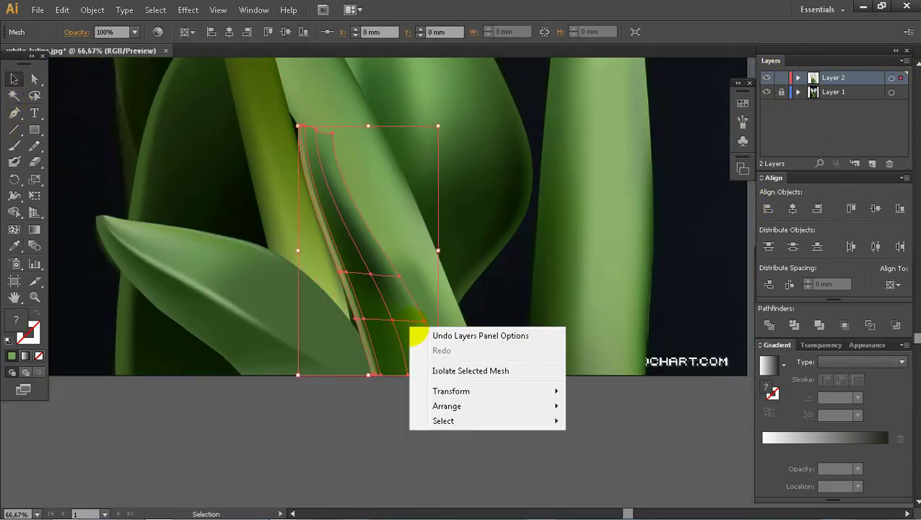
{"action": "key", "text": "Escape"}
{"action": "left_click", "coordinate": [467, 435]}
{"action": "key", "text": "a"}
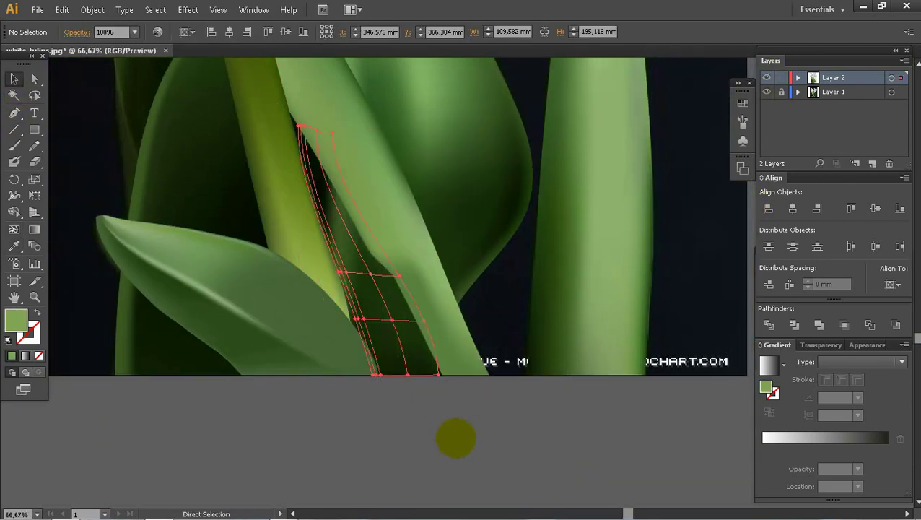
{"action": "key", "text": "ctrl+z"}
{"action": "key", "text": "ctrl+["}
Isolate the leaf strip and recolor its top and right-edge mesh points with sampled very dark green.
{"action": "double_click", "coordinate": [393, 339]}
{"action": "key", "text": "a"}
{"action": "left_click_drag", "start_coordinate": [258, 112], "coordinate": [381, 143]}
{"action": "key", "text": "i"}
{"action": "left_click", "coordinate": [352, 240]}
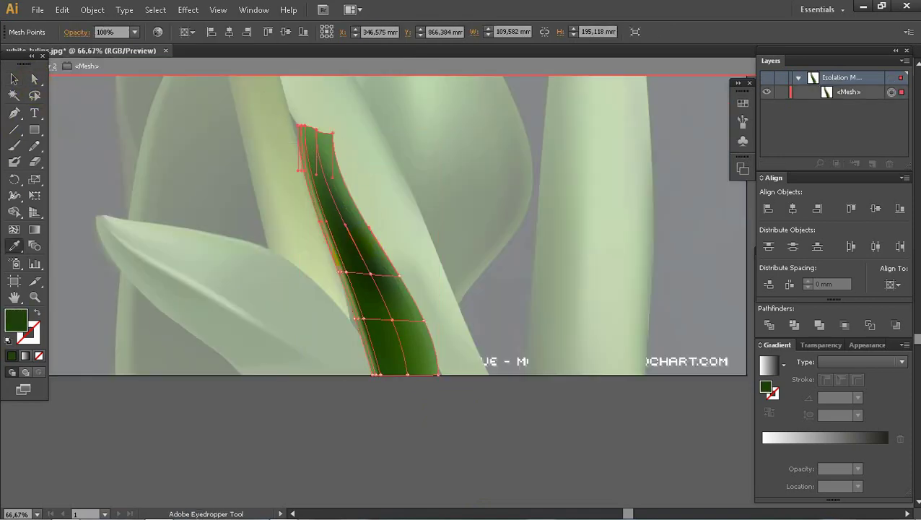
{"action": "left_click", "coordinate": [400, 276]}
{"action": "left_click", "coordinate": [424, 320]}
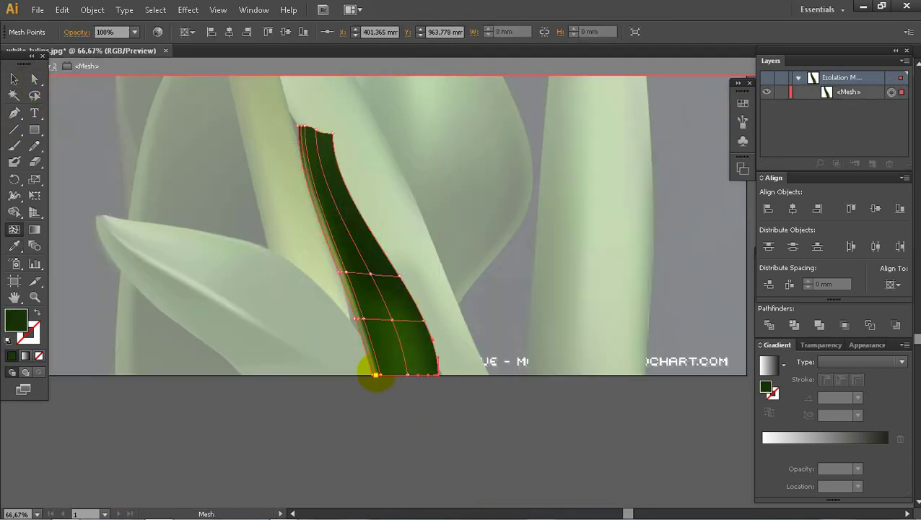
Recolor the mesh points at the leaf strip's lower left and bottom end with greens sampled from the strip.
{"action": "key", "text": "z"}
{"action": "left_click_drag", "start_coordinate": [269, 274], "coordinate": [545, 404]}
{"action": "key", "text": "i"}
{"action": "left_click", "coordinate": [328, 235]}
{"action": "key", "text": "u"}
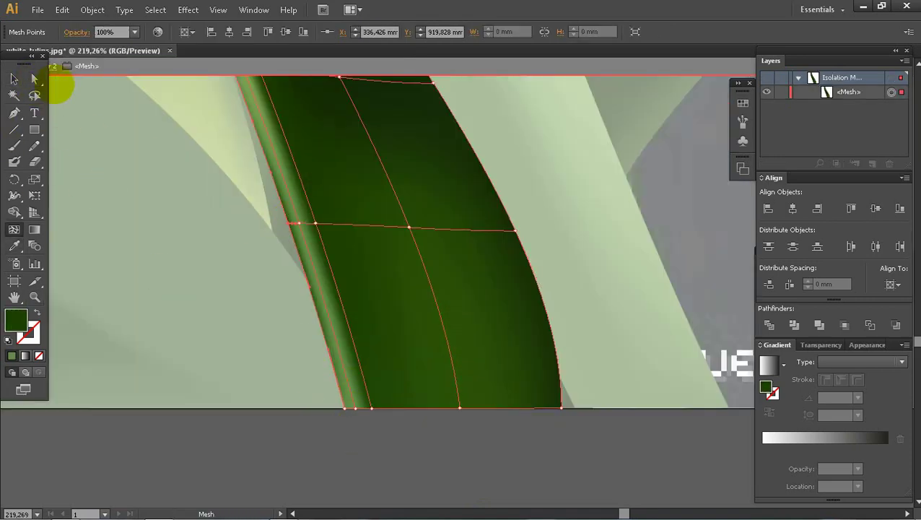
{"action": "left_click", "coordinate": [35, 79]}
{"action": "left_click_drag", "start_coordinate": [287, 439], "coordinate": [382, 390]}
{"action": "key", "text": "i"}
{"action": "left_click", "coordinate": [394, 361]}
Recolor the mesh points at the leaf strip's upper end with sampled dark green and exit isolation mode.
{"action": "key", "text": "space"}
{"action": "left_click_drag", "start_coordinate": [360, 123], "coordinate": [472, 451]}
{"action": "left_click_drag", "start_coordinate": [361, 181], "coordinate": [426, 362]}
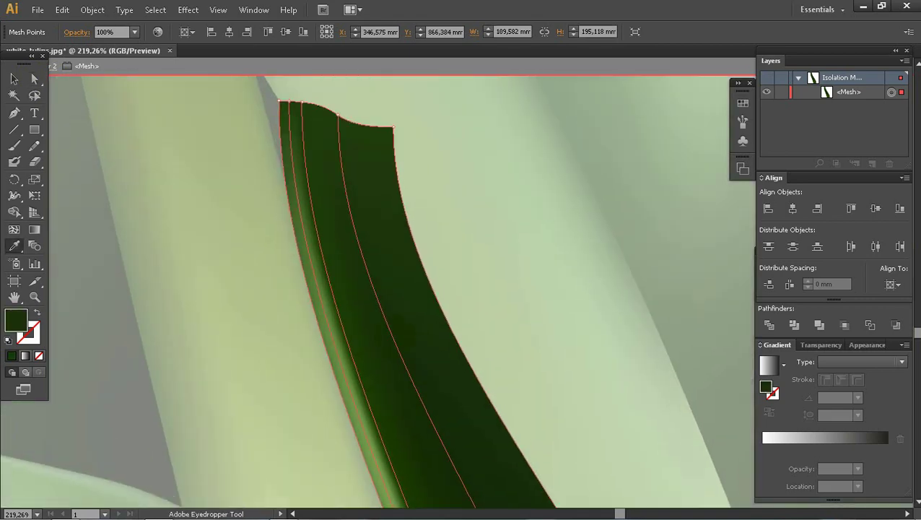
{"action": "left_click", "coordinate": [314, 284]}
{"action": "left_click", "coordinate": [551, 71]}
Hide the Layer 1 photo and examine the assembled leaves, stems and flowers on the white artboard.
{"action": "key", "text": "ctrl+0"}
{"action": "left_click", "coordinate": [15, 78]}
{"action": "left_click_drag", "start_coordinate": [347, 174], "coordinate": [256, 44]}
{"action": "key", "text": "z"}
{"action": "left_click_drag", "start_coordinate": [193, 170], "coordinate": [578, 407]}
{"action": "left_click", "coordinate": [767, 92]}
{"action": "scroll", "coordinate": [412, 249], "scroll_direction": "down", "scroll_amount": 3}
{"action": "left_click_drag", "start_coordinate": [228, 117], "coordinate": [616, 340]}
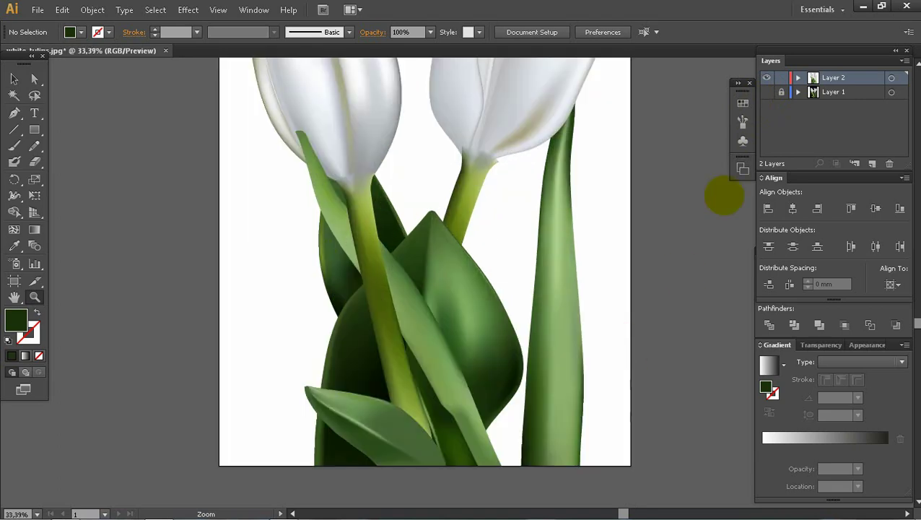
Show Layer 1, draw a rectangle about 131 by 283 mm beside the far-left leaf, and set Layer 2 to outline.
{"action": "left_click", "coordinate": [766, 92]}
{"action": "left_click", "coordinate": [35, 146]}
{"action": "key", "text": "z"}
{"action": "left_click_drag", "start_coordinate": [140, 105], "coordinate": [610, 399]}
{"action": "key", "text": "space"}
{"action": "key", "text": "m"}
{"action": "mouse_move", "coordinate": [354, 259]}
{"action": "left_mouse_down"}
{"action": "mouse_move", "coordinate": [311, 154]}
{"action": "mouse_move", "coordinate": [422, 405]}
{"action": "left_mouse_up"}
{"action": "key", "text": "space"}
{"action": "left_click_drag", "start_coordinate": [411, 310], "coordinate": [486, 416]}
{"action": "left_click", "coordinate": [766, 77], "text": "ctrl"}
Convert the rectangle to a mesh and stretch it along the curved far-left leaf, extending beyond the artboard's left edge.
{"action": "key", "text": "u"}
{"action": "left_click", "coordinate": [370, 233]}
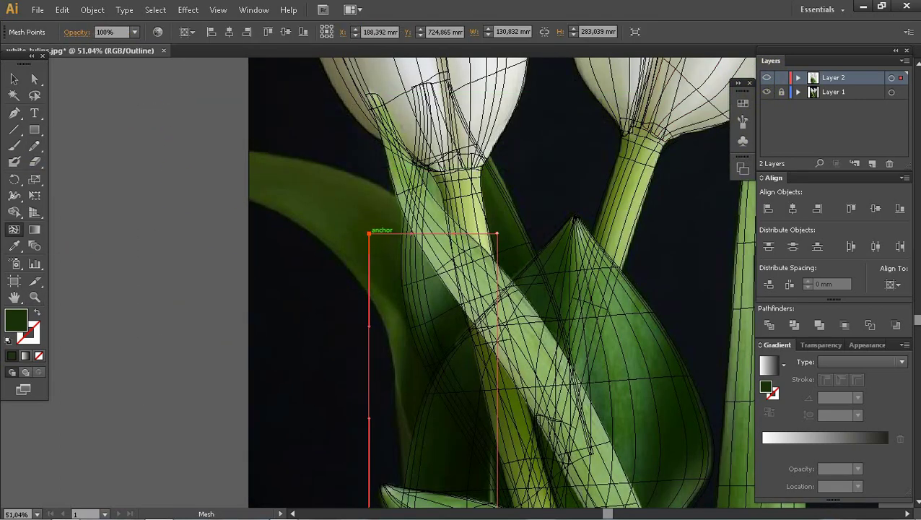
{"action": "left_click_drag", "start_coordinate": [370, 233], "coordinate": [187, 174]}
{"action": "left_click_drag", "start_coordinate": [497, 233], "coordinate": [157, 154]}
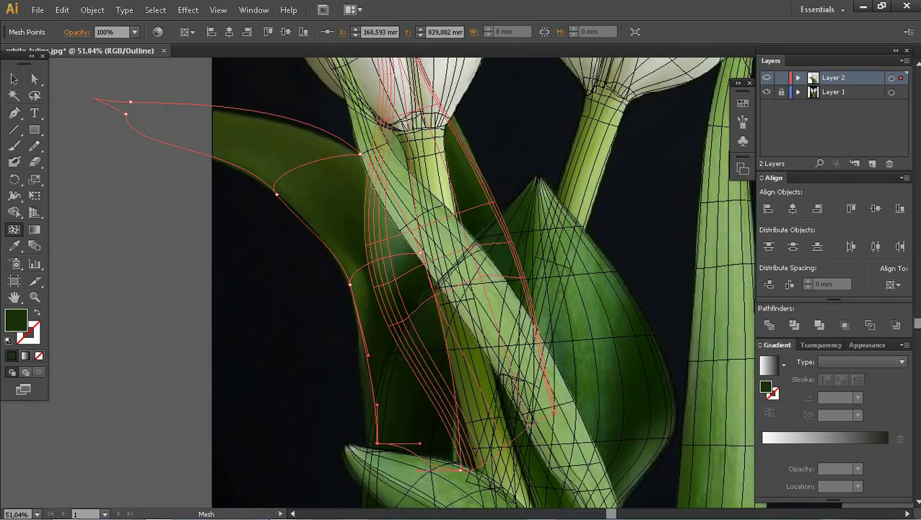
Refine the far-left leaf mesh's tip, lower outline and crosswise row to follow the photo.
{"action": "key", "text": "z"}
{"action": "left_click_drag", "start_coordinate": [69, 64], "coordinate": [470, 264]}
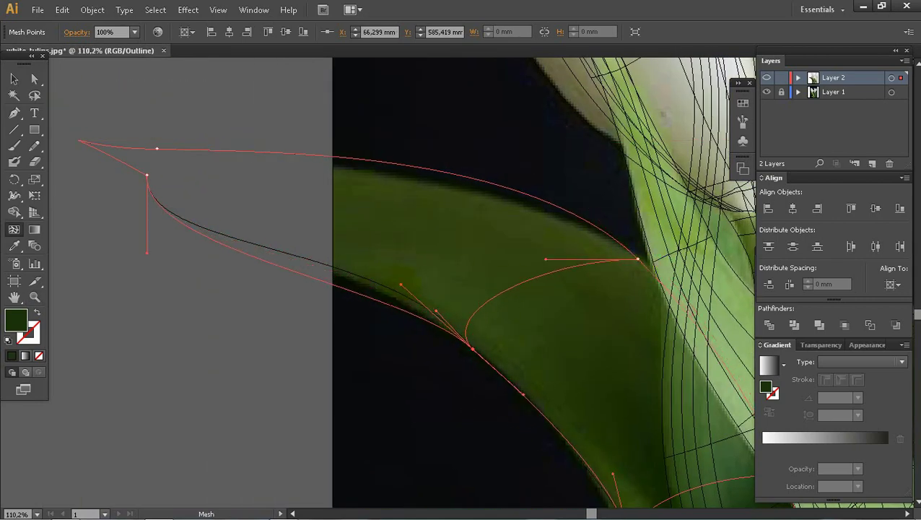
{"action": "left_click_drag", "start_coordinate": [139, 222], "coordinate": [205, 248]}
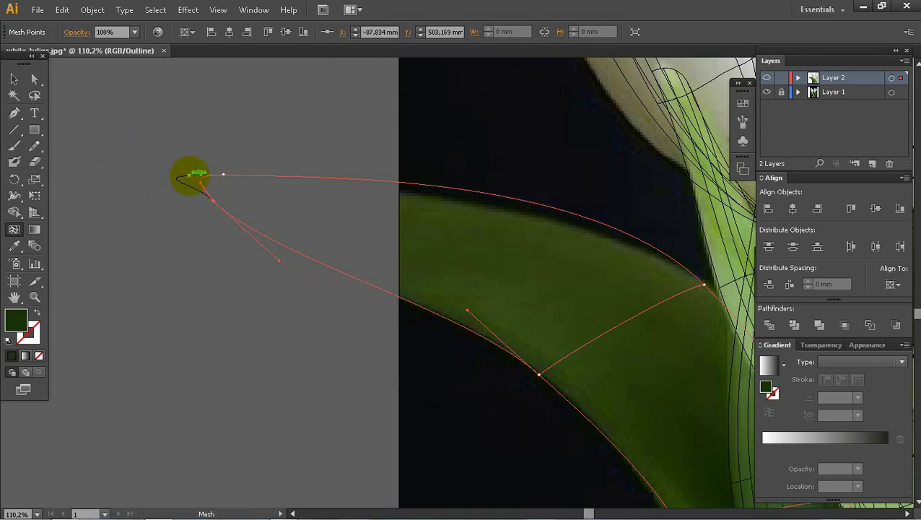
{"action": "left_click_drag", "start_coordinate": [706, 286], "coordinate": [591, 279]}
Add lengthwise mesh lines through the far-left leaf's middle and near its lower edge, bending them along the curve.
{"action": "left_click", "coordinate": [589, 278]}
{"action": "left_click_drag", "start_coordinate": [658, 344], "coordinate": [565, 306]}
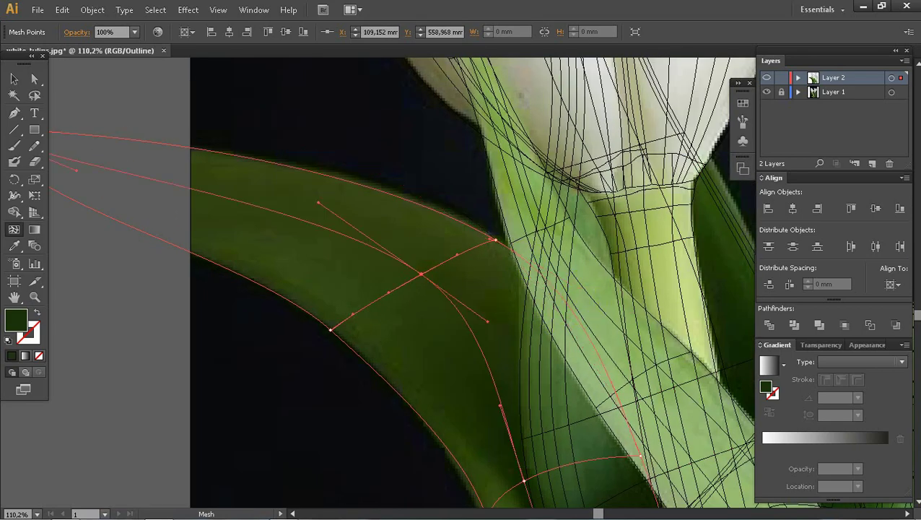
{"action": "left_click_drag", "start_coordinate": [524, 478], "coordinate": [380, 261]}
{"action": "left_click", "coordinate": [366, 293]}
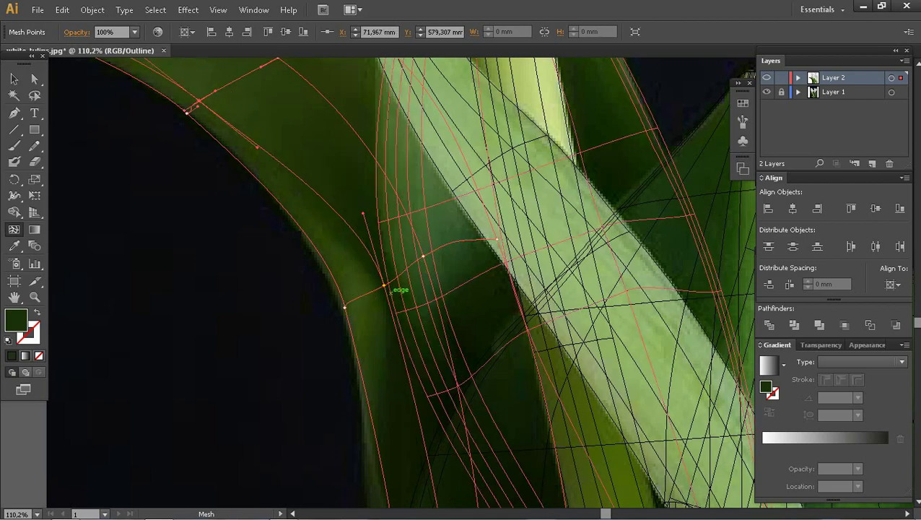
{"action": "left_click_drag", "start_coordinate": [438, 389], "coordinate": [418, 219]}
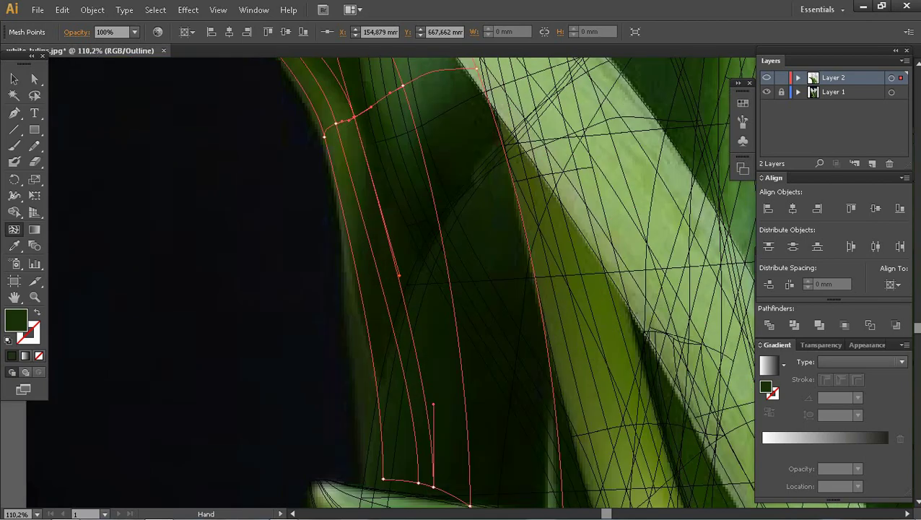
Add a mesh row across the far-left leaf below its bend and adjust the nearby mesh points.
{"action": "left_click", "coordinate": [433, 486]}
{"action": "left_click_drag", "start_coordinate": [426, 288], "coordinate": [488, 412]}
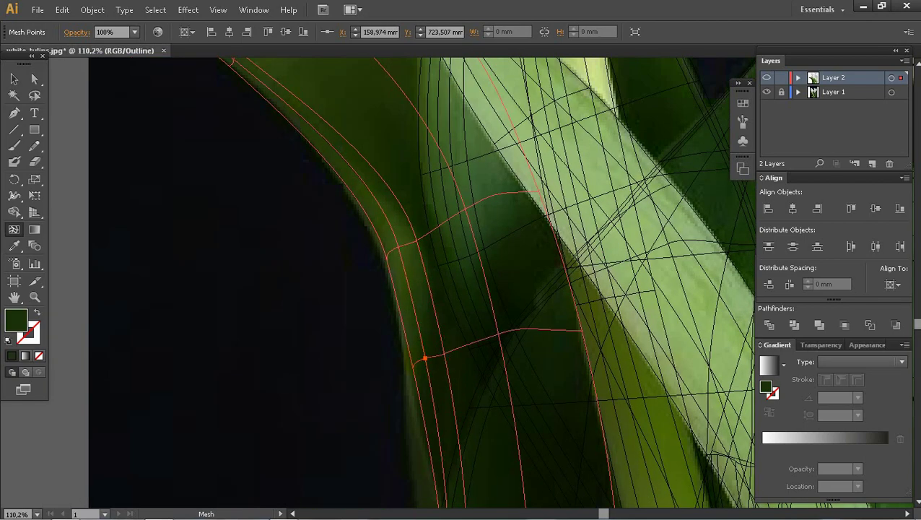
{"action": "left_click", "coordinate": [433, 354]}
{"action": "left_click_drag", "start_coordinate": [435, 317], "coordinate": [473, 455]}
Colour the lower-edge and middle mesh points of the far-left leaf's row nearest the tip with greens sampled from the photo.
{"action": "left_click", "coordinate": [767, 78], "text": "ctrl"}
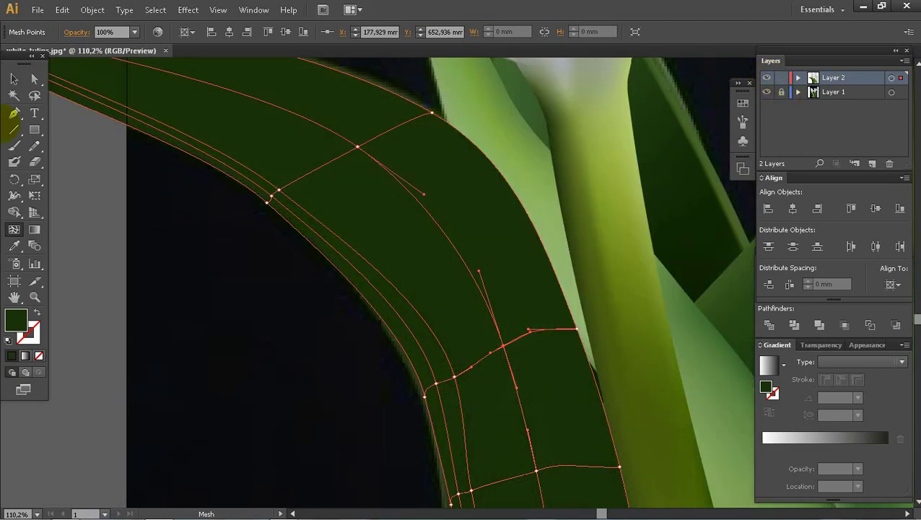
{"action": "left_click", "coordinate": [767, 77], "text": "ctrl"}
{"action": "key", "text": "u"}
{"action": "left_click", "coordinate": [279, 190]}
{"action": "key", "text": "i"}
{"action": "left_click_drag", "start_coordinate": [318, 173], "coordinate": [388, 301]}
{"action": "key", "text": "u"}
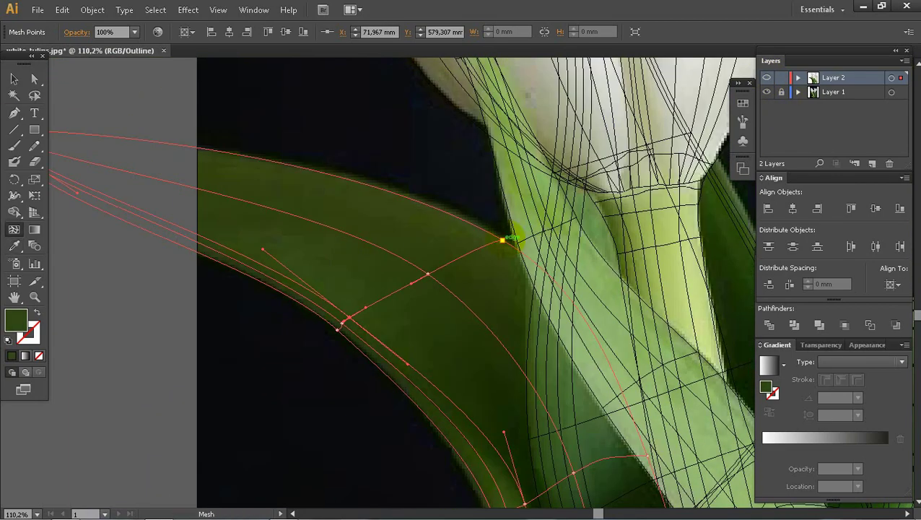
{"action": "left_click", "coordinate": [428, 274]}
{"action": "key", "text": "i"}
{"action": "left_click", "coordinate": [428, 274]}
{"action": "left_click_drag", "start_coordinate": [428, 274], "coordinate": [434, 275]}
Select the mesh points at the far-left leaf's tip and colour them with a green sampled from the photo's leaf.
{"action": "left_click_drag", "start_coordinate": [191, 204], "coordinate": [393, 292]}
{"action": "key", "text": "a"}
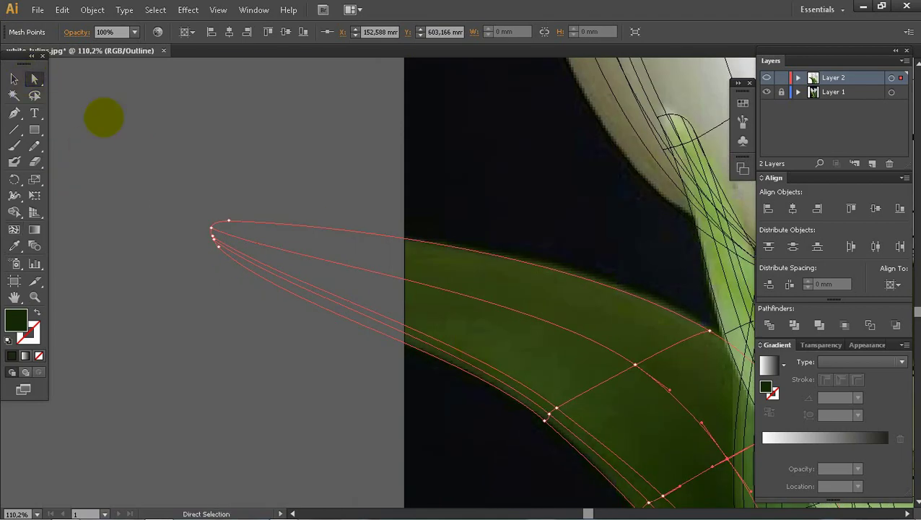
{"action": "left_click_drag", "start_coordinate": [103, 117], "coordinate": [302, 311]}
{"action": "key", "text": "i"}
{"action": "left_click", "coordinate": [536, 293]}
{"action": "left_click_drag", "start_coordinate": [535, 293], "coordinate": [362, 169]}
{"action": "left_click", "coordinate": [767, 78], "text": "ctrl"}
{"action": "left_click", "coordinate": [585, 311], "text": "alt"}
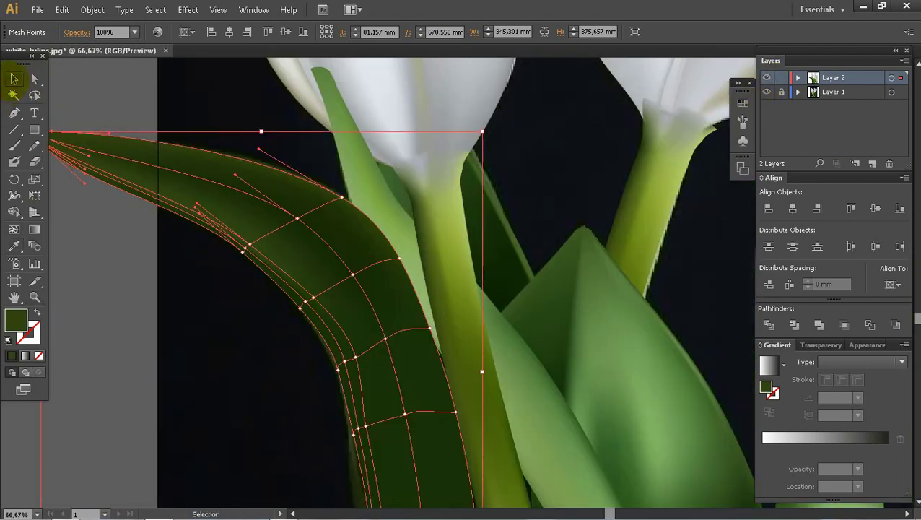
Hide the reference photo on Layer 1 and select the far-left leaf mesh.
{"action": "left_click", "coordinate": [242, 306]}
{"action": "key", "text": "z"}
{"action": "left_click", "coordinate": [373, 316], "text": "alt"}
{"action": "left_click", "coordinate": [767, 92]}
{"action": "left_click", "coordinate": [511, 312], "text": "alt"}
{"action": "left_click_drag", "start_coordinate": [255, 153], "coordinate": [650, 404]}
{"action": "key", "text": "v"}
{"action": "left_click", "coordinate": [206, 150]}
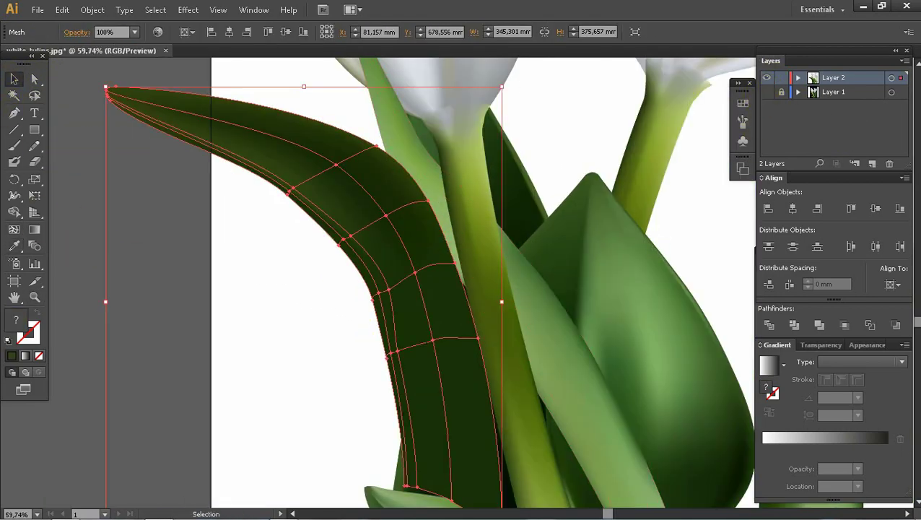
Lighten the mesh points along the inner bend of the far-left leaf with green sampled from the neighbouring artwork.
{"action": "key", "text": "u"}
{"action": "left_click", "coordinate": [378, 292]}
{"action": "key", "text": "i"}
{"action": "left_click", "coordinate": [623, 309]}
{"action": "key", "text": "u"}
{"action": "left_click", "coordinate": [342, 240]}
{"action": "key", "text": "i"}
{"action": "left_click", "coordinate": [379, 294]}
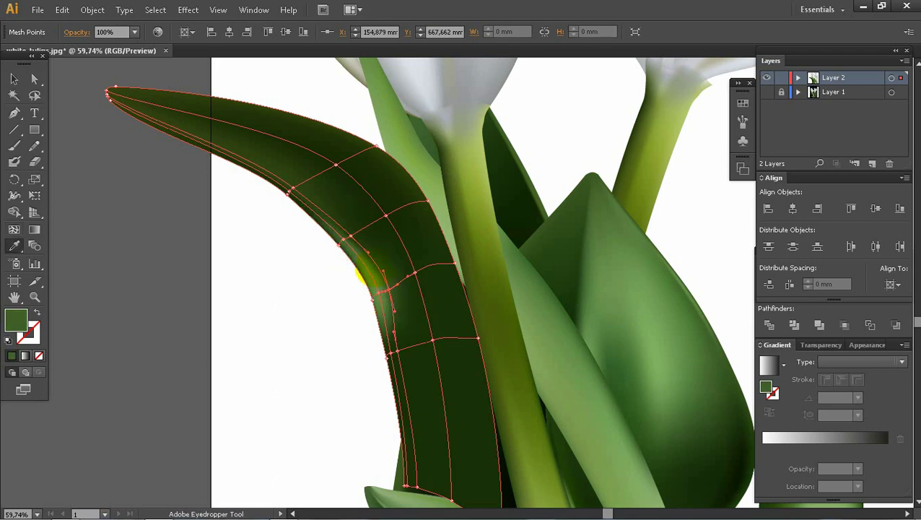
Blend the mesh point just inside the far-left leaf's lower edge above the bend with green sampled from the leaf.
{"action": "key", "text": "u"}
{"action": "left_click", "coordinate": [350, 236]}
{"action": "key", "text": "i"}
{"action": "left_click", "coordinate": [368, 274]}
{"action": "left_click", "coordinate": [345, 256]}
{"action": "key", "text": "u"}
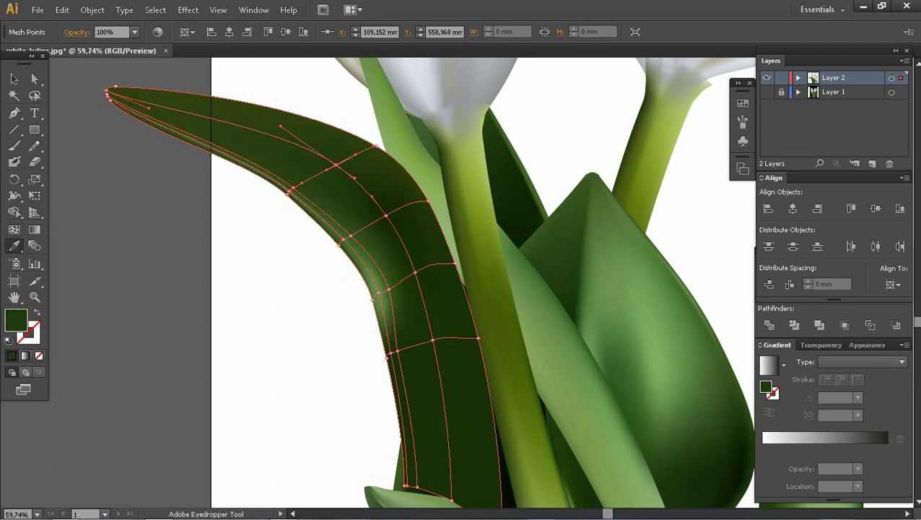
Recolour the far-left leaf's middle mesh points mid green and its upper edge lighter green, sampling from the artwork.
{"action": "left_click", "coordinate": [386, 215]}
{"action": "key", "text": "i"}
{"action": "left_click", "coordinate": [365, 167]}
{"action": "key", "text": "u"}
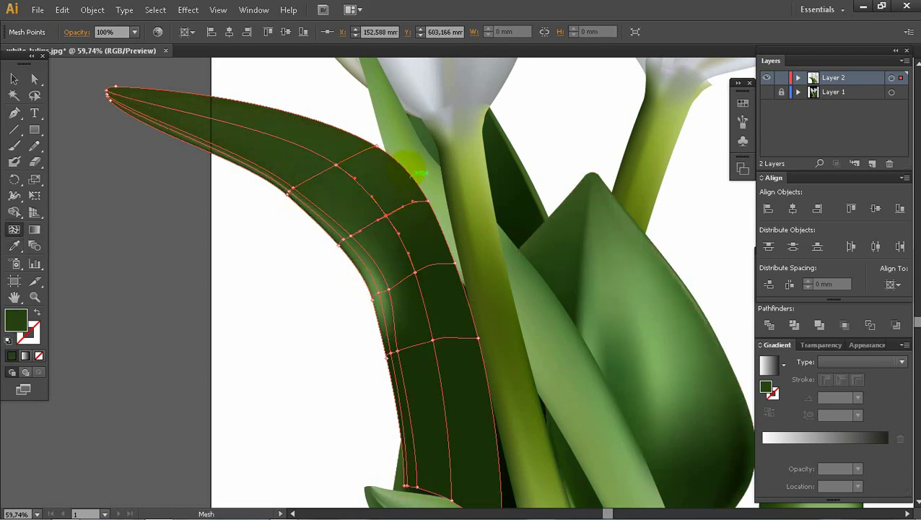
{"action": "key", "text": "i"}
{"action": "left_click", "coordinate": [419, 175]}
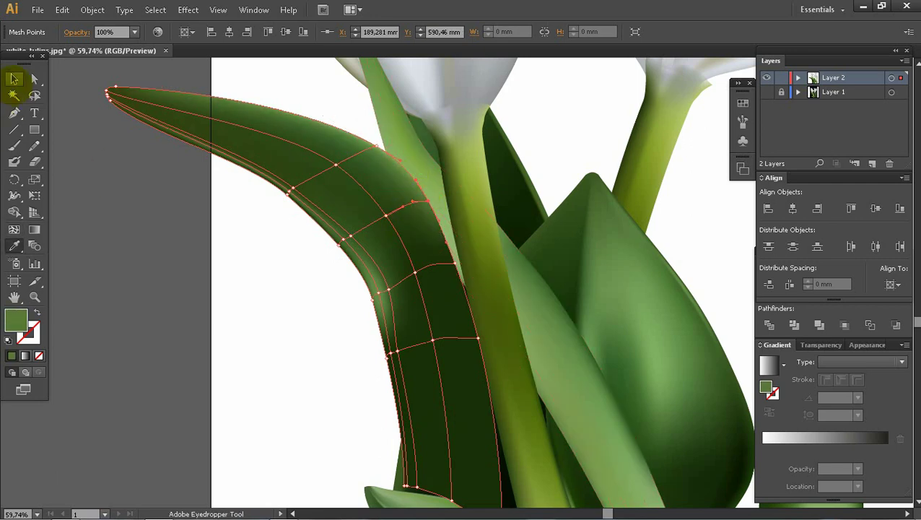
Send the far-left leaf mesh behind the stems and other leaves.
{"action": "left_click", "coordinate": [14, 81]}
{"action": "left_click", "coordinate": [77, 160]}
{"action": "key", "text": "ctrl+space"}
{"action": "left_click", "coordinate": [492, 285], "text": "alt"}
{"action": "left_click_drag", "start_coordinate": [311, 137], "coordinate": [607, 333]}
{"action": "right_click", "coordinate": [408, 246]}
{"action": "mouse_move", "coordinate": [448, 325]}
{"action": "left_click", "coordinate": [613, 369]}
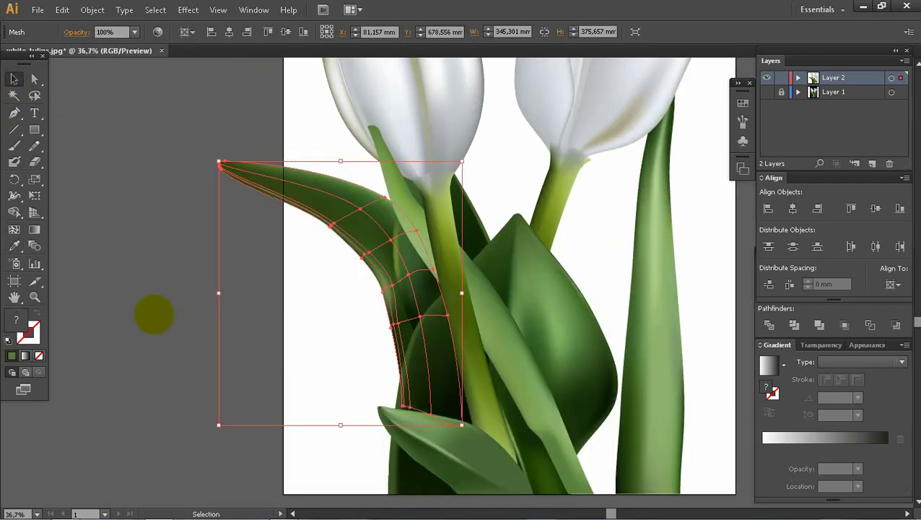
{"action": "left_click", "coordinate": [154, 313]}
Recolour the mesh points at the far-left leaf's tip with greens sampled from the leaf's own surface.
{"action": "key", "text": "z"}
{"action": "left_click", "coordinate": [505, 346], "text": "alt"}
{"action": "left_click", "coordinate": [455, 298], "text": "alt"}
{"action": "left_click_drag", "start_coordinate": [242, 128], "coordinate": [435, 223]}
{"action": "left_click", "coordinate": [135, 160], "text": "ctrl"}
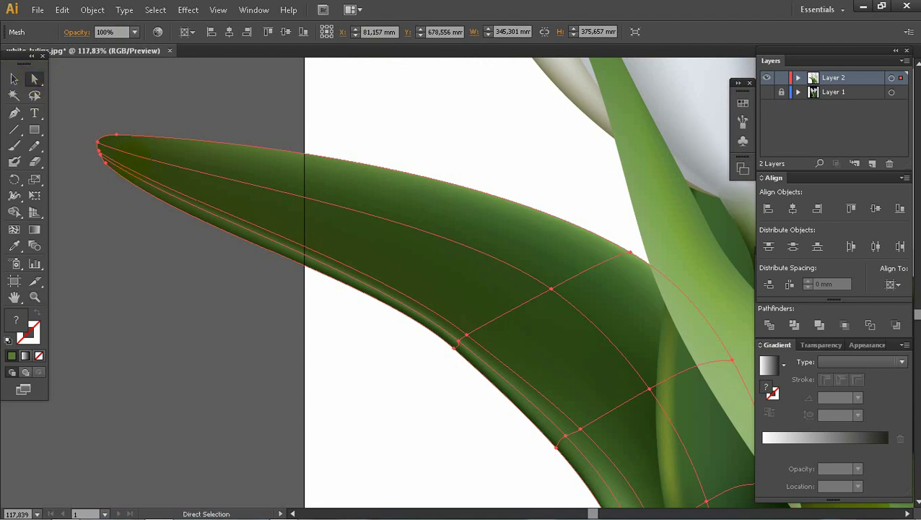
{"action": "left_click", "coordinate": [97, 142]}
{"action": "key", "text": "i"}
{"action": "left_click", "coordinate": [267, 162]}
{"action": "key", "text": "i"}
{"action": "left_click", "coordinate": [139, 148]}
{"action": "left_click", "coordinate": [15, 78]}
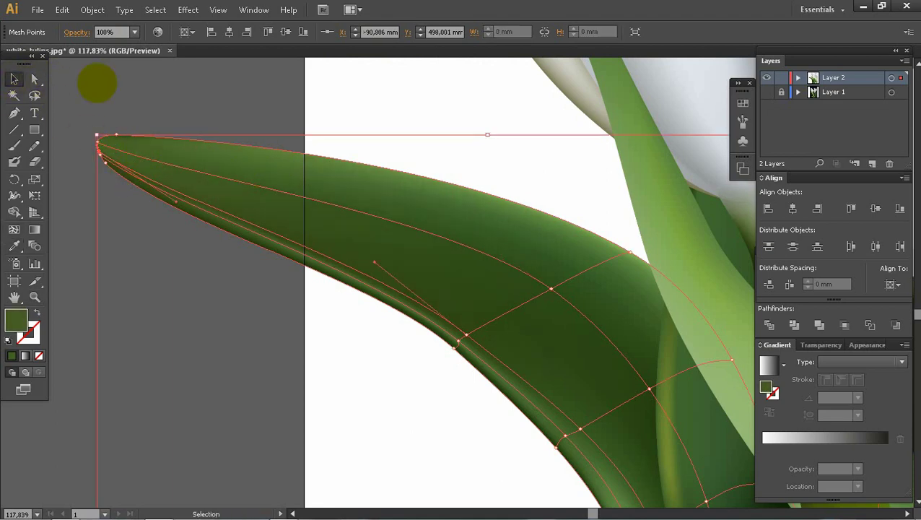
{"action": "left_click", "coordinate": [97, 83]}
Smooth the far-left leaf's lower outline near the artboard edge by adjusting the edge and highlight points' direction handles.
{"action": "key", "text": "z"}
{"action": "left_click_drag", "start_coordinate": [255, 183], "coordinate": [620, 417]}
{"action": "left_click", "coordinate": [35, 78]}
{"action": "left_click", "coordinate": [465, 332]}
{"action": "key", "text": "u"}
{"action": "left_click", "coordinate": [503, 408]}
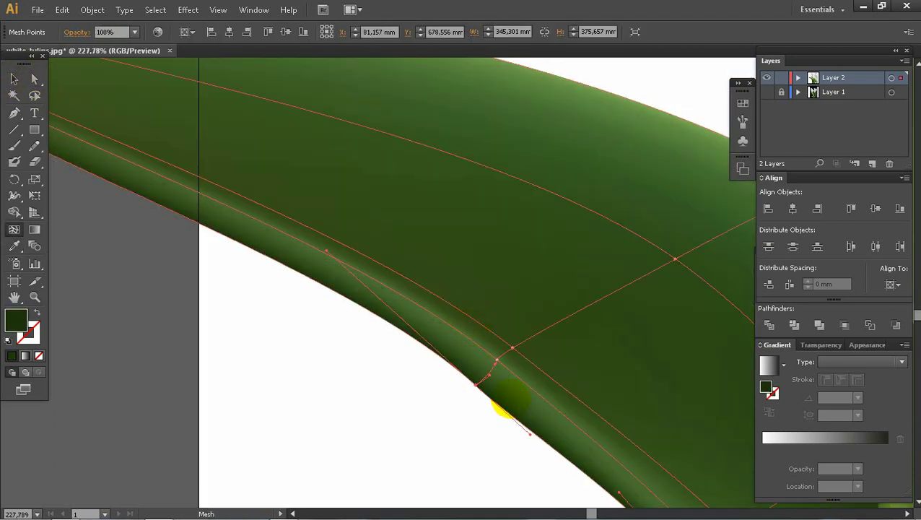
{"action": "left_click_drag", "start_coordinate": [326, 251], "coordinate": [325, 292]}
{"action": "left_click_drag", "start_coordinate": [496, 360], "coordinate": [491, 363]}
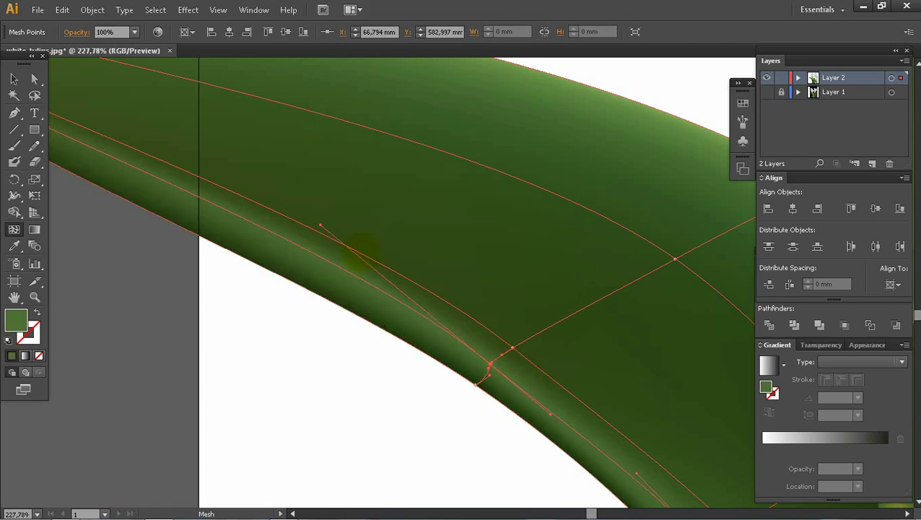
{"action": "left_click_drag", "start_coordinate": [321, 226], "coordinate": [301, 240]}
{"action": "key", "text": "ctrl+0"}
{"action": "left_click", "coordinate": [14, 79]}
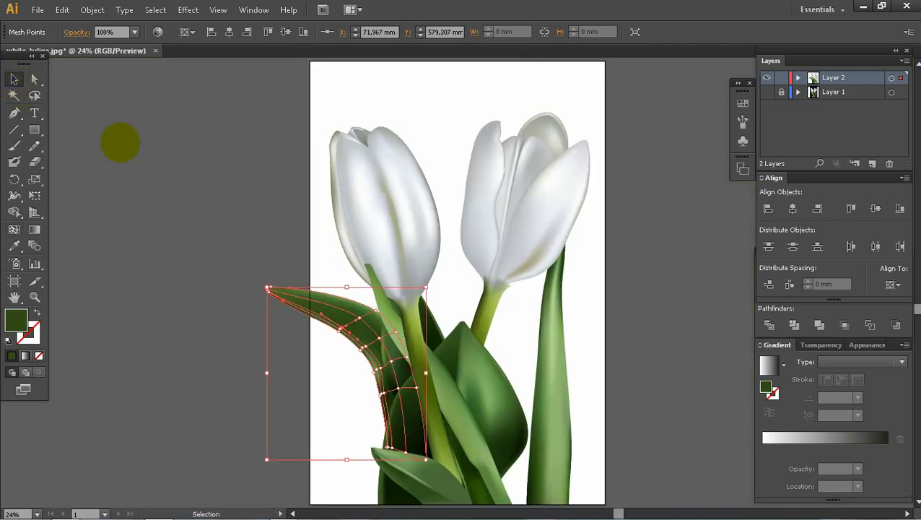
{"action": "left_click", "coordinate": [120, 141]}
Widen the artboard far to the left of the tulips and slightly past their right side.
{"action": "key", "text": "z"}
{"action": "left_click", "coordinate": [437, 387], "text": "alt"}
{"action": "left_click_drag", "start_coordinate": [304, 133], "coordinate": [635, 390]}
{"action": "left_click", "coordinate": [264, 249], "text": "alt"}
{"action": "left_click_drag", "start_coordinate": [418, 155], "coordinate": [600, 351]}
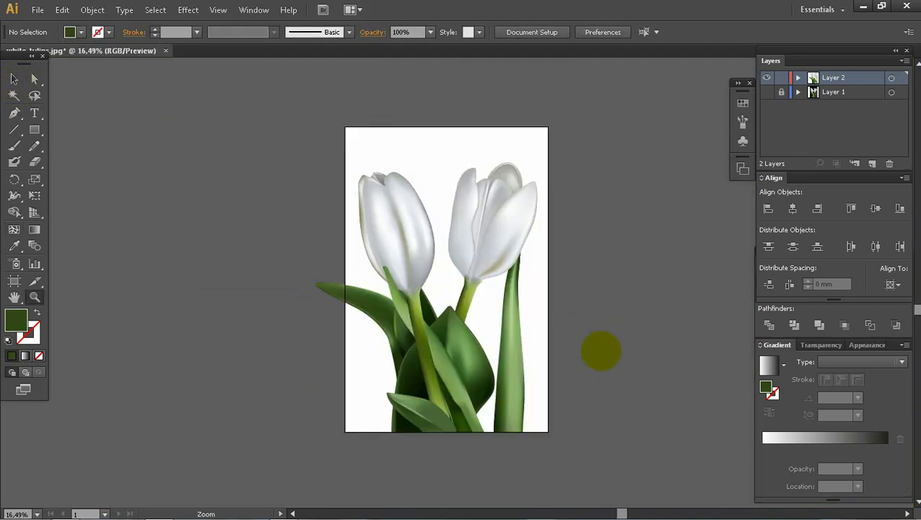
{"action": "left_click", "coordinate": [14, 281]}
{"action": "left_click_drag", "start_coordinate": [348, 279], "coordinate": [141, 279]}
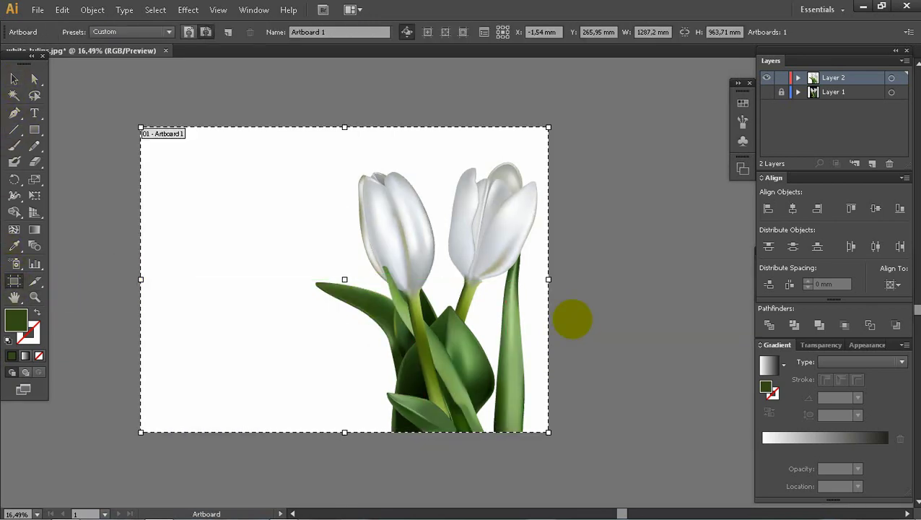
{"action": "left_click_drag", "start_coordinate": [548, 282], "coordinate": [554, 282]}
{"action": "key", "text": "Escape"}
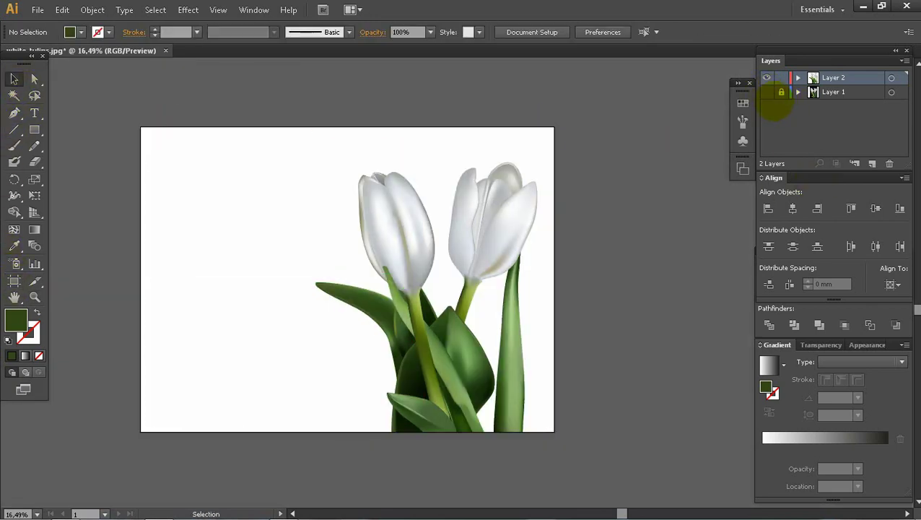
On a new layer beneath the tulips, draw an artboard-sized rectangle and fill it with a radial gradient.
{"action": "left_click", "coordinate": [801, 92]}
{"action": "left_click_drag", "start_coordinate": [137, 128], "coordinate": [554, 432]}
{"action": "key", "text": "v"}
{"action": "left_click", "coordinate": [805, 437]}
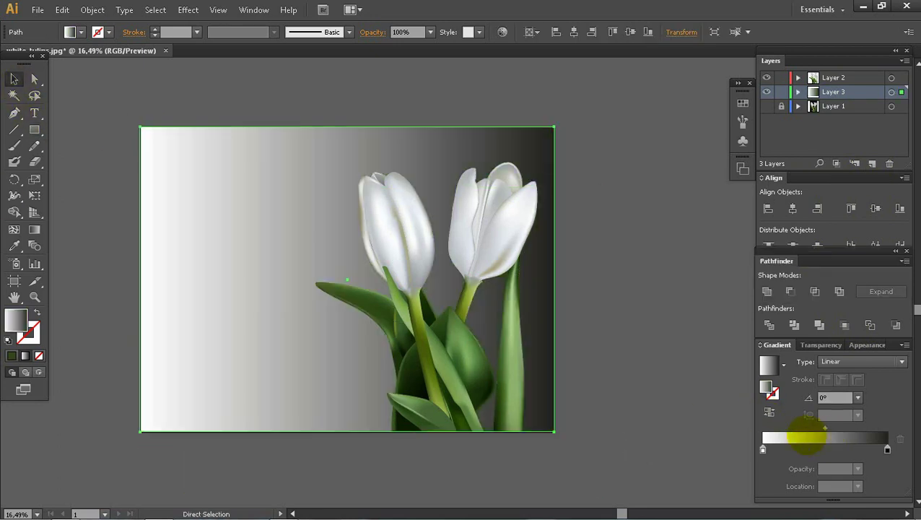
{"action": "left_click", "coordinate": [859, 362]}
{"action": "left_click", "coordinate": [837, 392]}
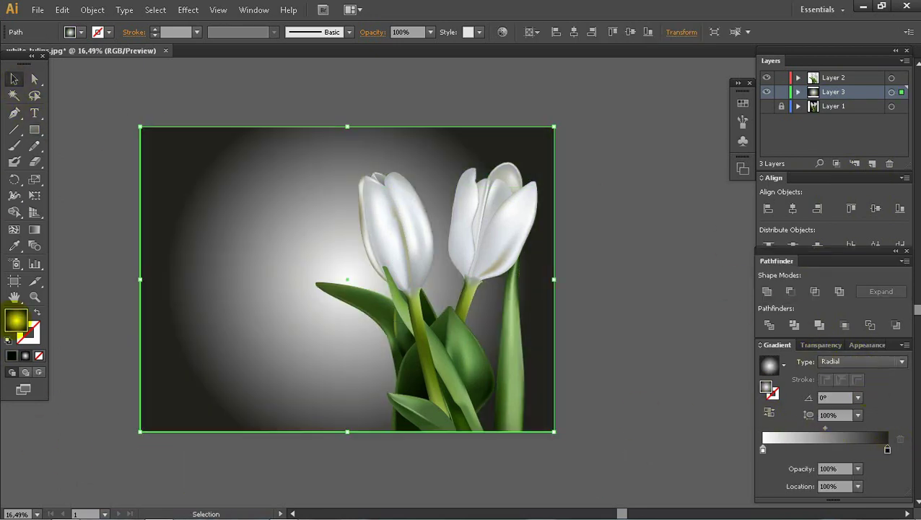
Set the background gradient's outer stop to dark green and its intermediate stop to bright yellow-green.
{"action": "double_click", "coordinate": [16, 320]}
{"action": "left_click", "coordinate": [686, 267]}
{"action": "left_click", "coordinate": [650, 234]}
{"action": "left_click", "coordinate": [812, 143]}
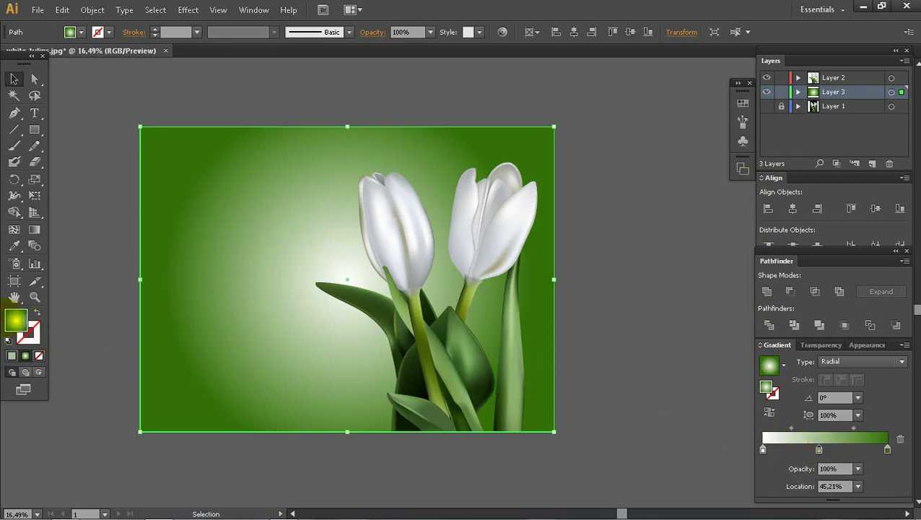
{"action": "double_click", "coordinate": [15, 320]}
{"action": "left_click", "coordinate": [618, 155]}
{"action": "left_click", "coordinate": [685, 274]}
{"action": "left_click", "coordinate": [798, 146]}
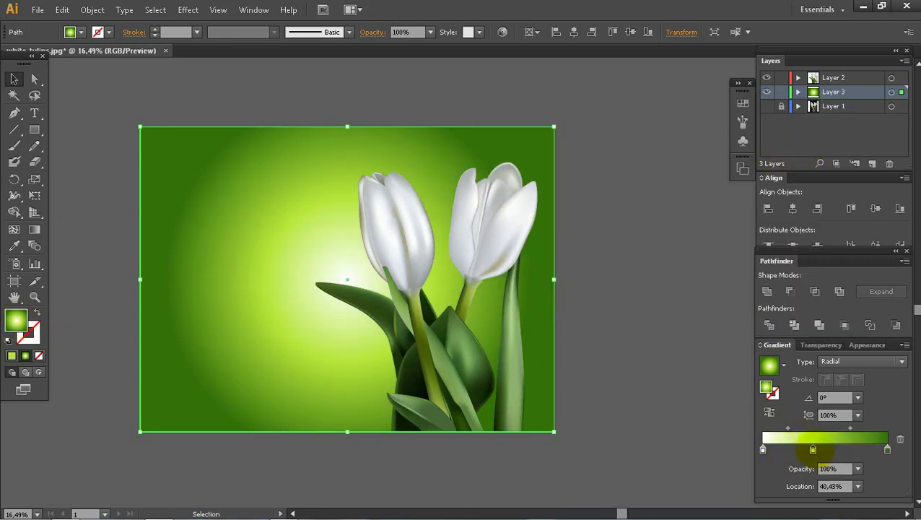
Move the background's radial gradient centre behind the tulip stems so the bright glow surrounds the flowers.
{"action": "key", "text": "g"}
{"action": "mouse_move", "coordinate": [381, 279]}
{"action": "left_mouse_down"}
{"action": "mouse_move", "coordinate": [471, 323]}
{"action": "mouse_move", "coordinate": [459, 317]}
{"action": "left_mouse_up"}
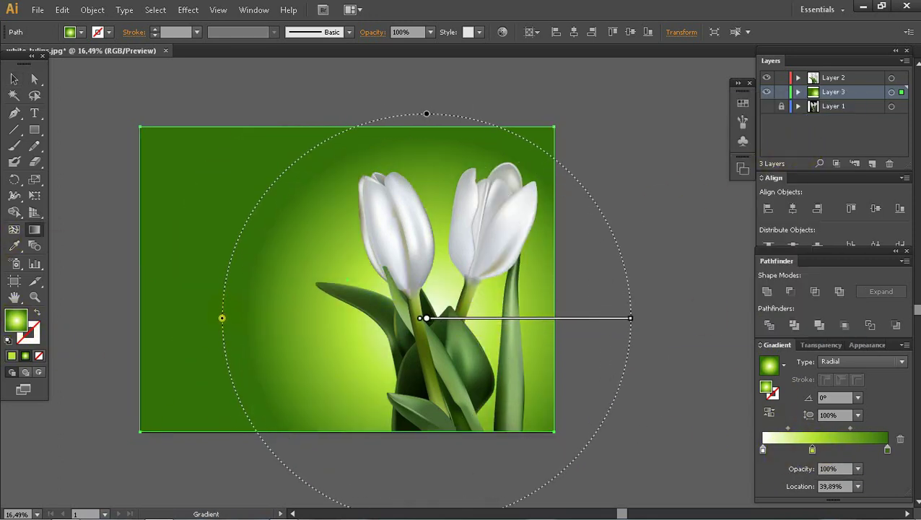
{"action": "left_click", "coordinate": [13, 78]}
{"action": "left_click", "coordinate": [179, 102]}
{"action": "key", "text": "z"}
{"action": "left_click", "coordinate": [426, 276]}
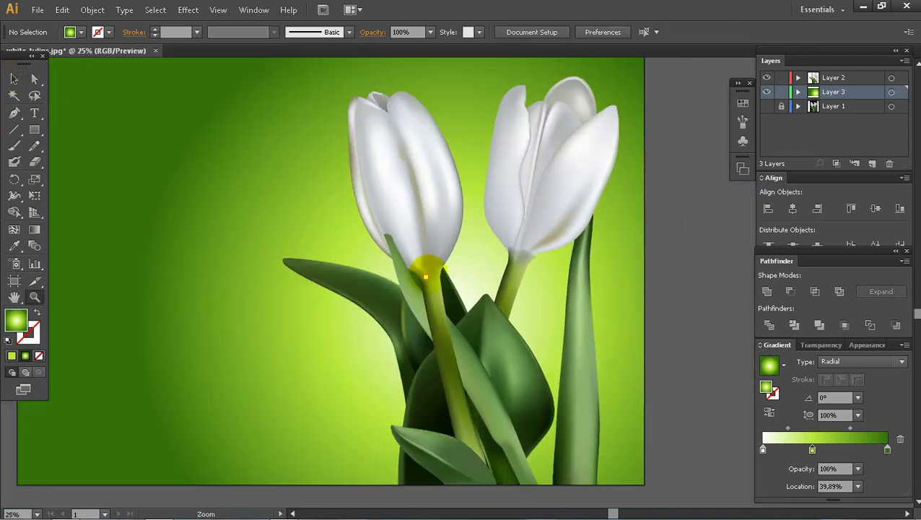
Select all the tulip artwork and place a copy of it over the artboard's left side.
{"action": "key", "text": "ctrl+minus"}
{"action": "left_click", "coordinate": [14, 78]}
{"action": "key", "text": "ctrl+a"}
{"action": "left_click_drag", "start_coordinate": [492, 293], "coordinate": [310, 256]}
Try to rasterize the copied tulips in RGB at High (300 ppi) resolution.
{"action": "left_click", "coordinate": [92, 10]}
{"action": "left_click", "coordinate": [115, 182]}
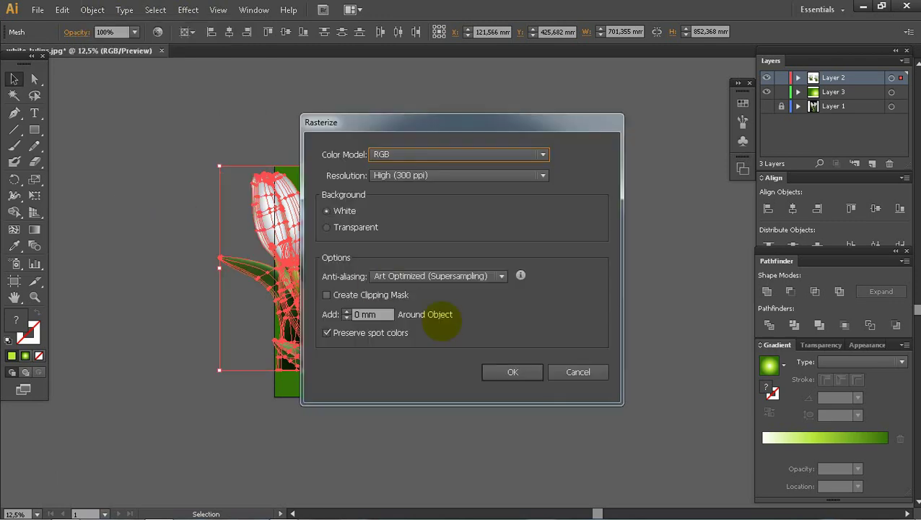
{"action": "left_click", "coordinate": [513, 371]}
{"action": "left_click", "coordinate": [581, 282]}
{"action": "left_click", "coordinate": [93, 10]}
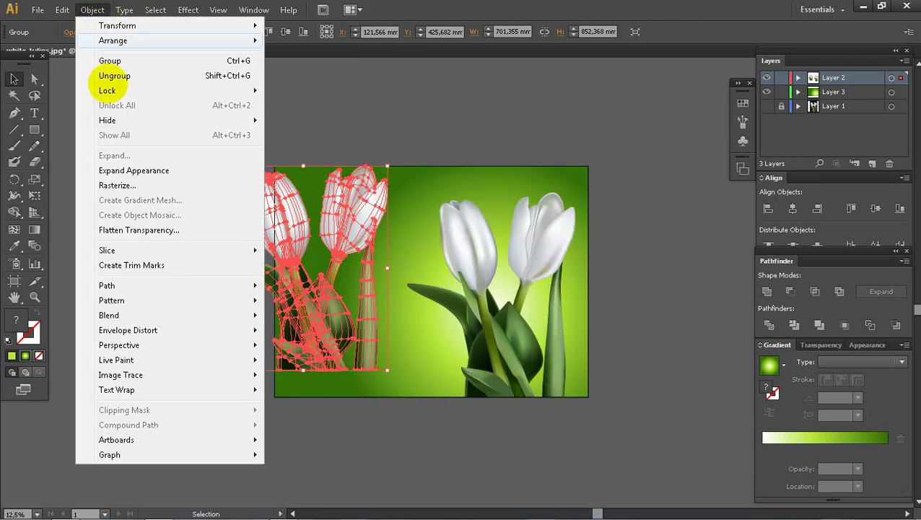
{"action": "left_click", "coordinate": [117, 185]}
{"action": "left_click", "coordinate": [514, 372]}
{"action": "left_click", "coordinate": [92, 10]}
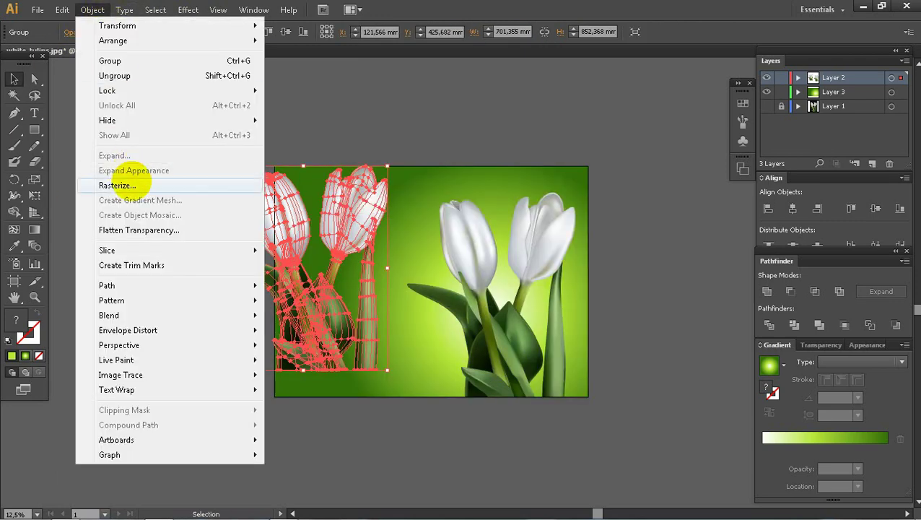
{"action": "left_click", "coordinate": [117, 185]}
{"action": "left_click", "coordinate": [590, 284]}
Set the copied tulips' opacity to 30%.
{"action": "left_click", "coordinate": [134, 31]}
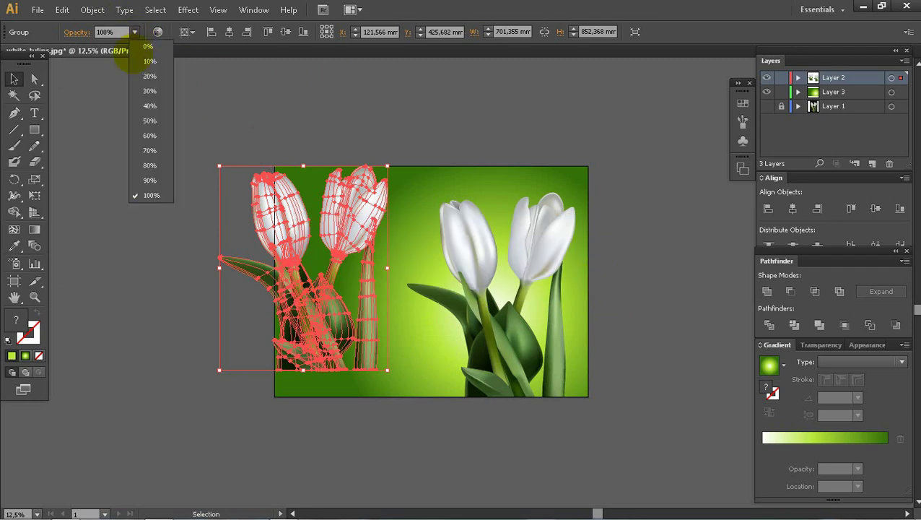
{"action": "left_click", "coordinate": [149, 121]}
{"action": "left_click", "coordinate": [356, 138]}
{"action": "left_click", "coordinate": [342, 206]}
{"action": "left_click", "coordinate": [134, 32]}
{"action": "left_click", "coordinate": [159, 91]}
{"action": "left_click", "coordinate": [417, 366]}
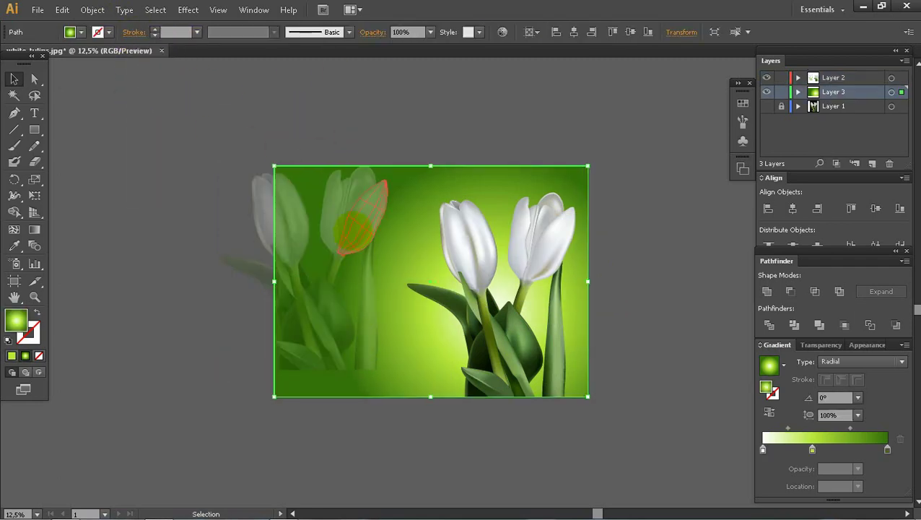
Enlarge the faded tulip group and shift it over the left part of the background.
{"action": "left_click", "coordinate": [354, 231]}
{"action": "left_click_drag", "start_coordinate": [387, 370], "coordinate": [498, 473]}
{"action": "left_click", "coordinate": [618, 332]}
{"action": "left_click_drag", "start_coordinate": [415, 361], "coordinate": [556, 343]}
{"action": "left_click", "coordinate": [698, 288]}
{"action": "left_click_drag", "start_coordinate": [584, 221], "coordinate": [397, 227]}
Rotate the faded tulips slightly clockwise and move them up and right over the background's left half.
{"action": "left_click", "coordinate": [436, 469]}
{"action": "left_click", "coordinate": [402, 440]}
{"action": "left_click_drag", "start_coordinate": [434, 466], "coordinate": [368, 475]}
{"action": "left_click", "coordinate": [393, 469]}
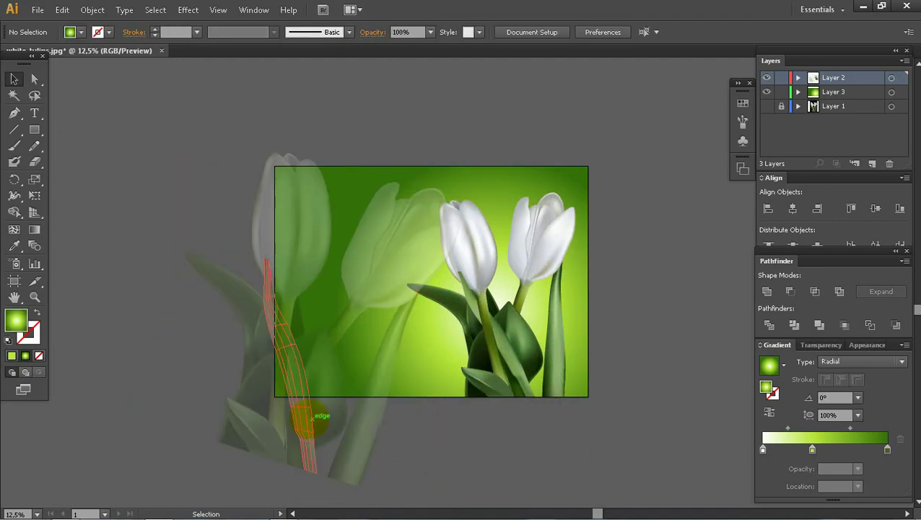
{"action": "left_click", "coordinate": [636, 329]}
{"action": "left_click_drag", "start_coordinate": [312, 418], "coordinate": [347, 387]}
{"action": "left_click", "coordinate": [604, 310]}
Try to make a clipping mask from the faded tulips and the background rectangle.
{"action": "left_click", "coordinate": [498, 181]}
{"action": "left_click", "coordinate": [456, 166], "text": "shift"}
{"action": "right_click", "coordinate": [394, 194]}
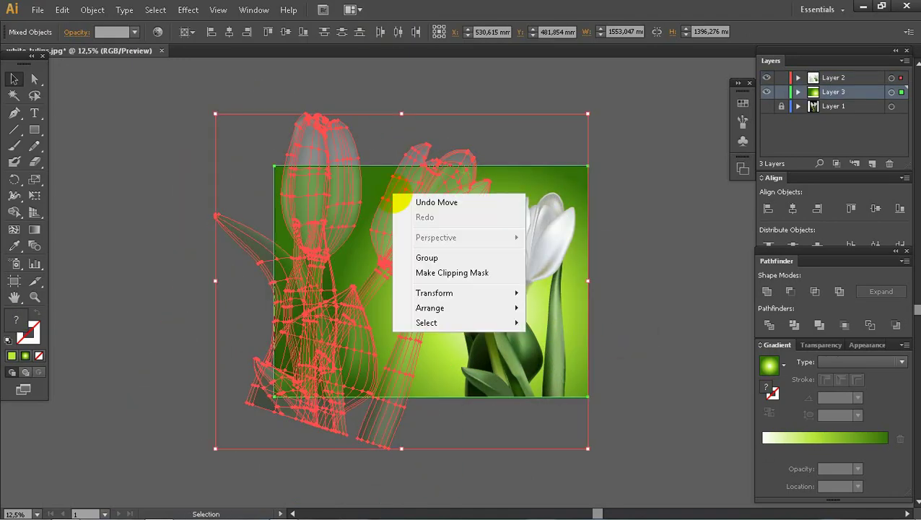
{"action": "left_click", "coordinate": [460, 275]}
{"action": "left_click", "coordinate": [592, 283]}
{"action": "left_click", "coordinate": [659, 229]}
Bring the green background rectangle to the front of its layer.
{"action": "right_click", "coordinate": [584, 194]}
{"action": "mouse_move", "coordinate": [639, 388]}
{"action": "left_click", "coordinate": [748, 390]}
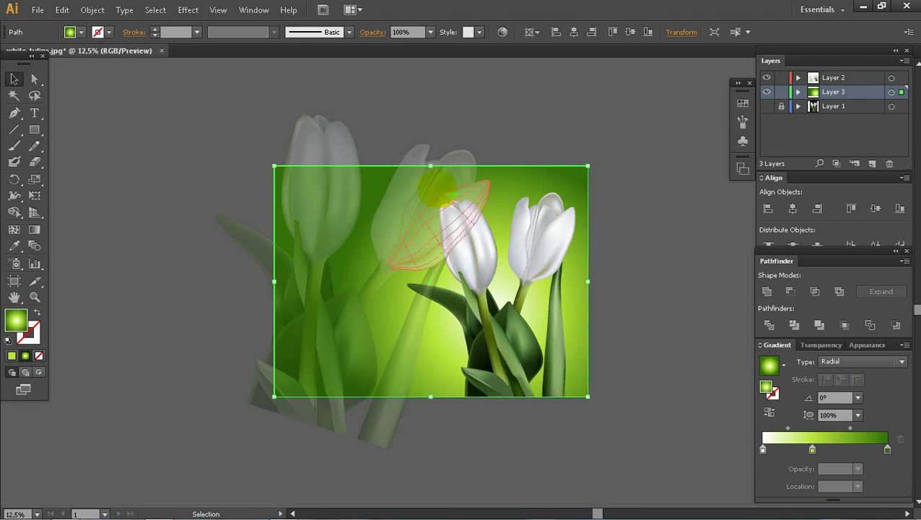
Cut the faded tulips, paste them onto Layer 3 and move them over the artboard's left half.
{"action": "left_click", "coordinate": [438, 186]}
{"action": "key", "text": "ctrl+x"}
{"action": "left_click", "coordinate": [834, 92]}
{"action": "key", "text": "ctrl+v"}
{"action": "left_click_drag", "start_coordinate": [531, 173], "coordinate": [431, 177]}
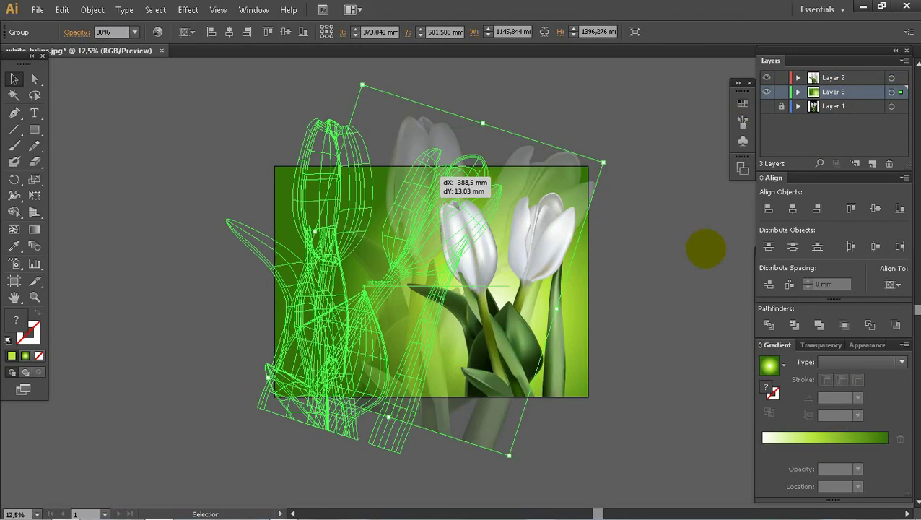
Copy the green background rectangle and send the faded tulips to the back of the layer.
{"action": "left_click", "coordinate": [705, 248]}
{"action": "left_click", "coordinate": [578, 175]}
{"action": "key", "text": "ctrl+c"}
{"action": "right_click", "coordinate": [339, 302]}
{"action": "mouse_move", "coordinate": [379, 417]}
{"action": "left_click", "coordinate": [510, 462]}
Make a clipping mask from the faded tulips and the green background rectangle.
{"action": "left_click", "coordinate": [566, 174], "text": "shift"}
{"action": "right_click", "coordinate": [566, 174]}
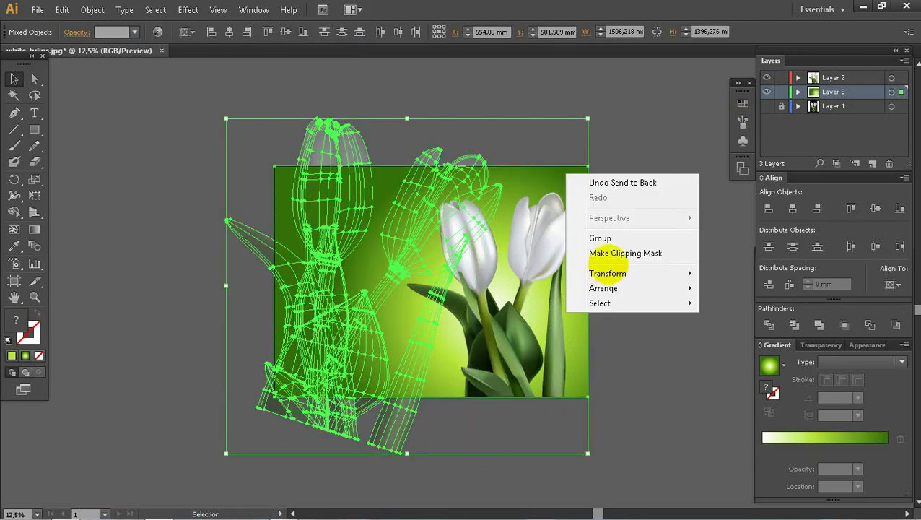
{"action": "left_click", "coordinate": [625, 253]}
{"action": "left_click", "coordinate": [641, 249]}
Paste the green rectangle inside the isolated clip group, fit it over the artboard and send it behind the faded tulips.
{"action": "double_click", "coordinate": [314, 249]}
{"action": "key", "text": "ctrl+v"}
{"action": "left_click_drag", "start_coordinate": [507, 306], "coordinate": [481, 295]}
{"action": "left_click_drag", "start_coordinate": [588, 166], "coordinate": [603, 154]}
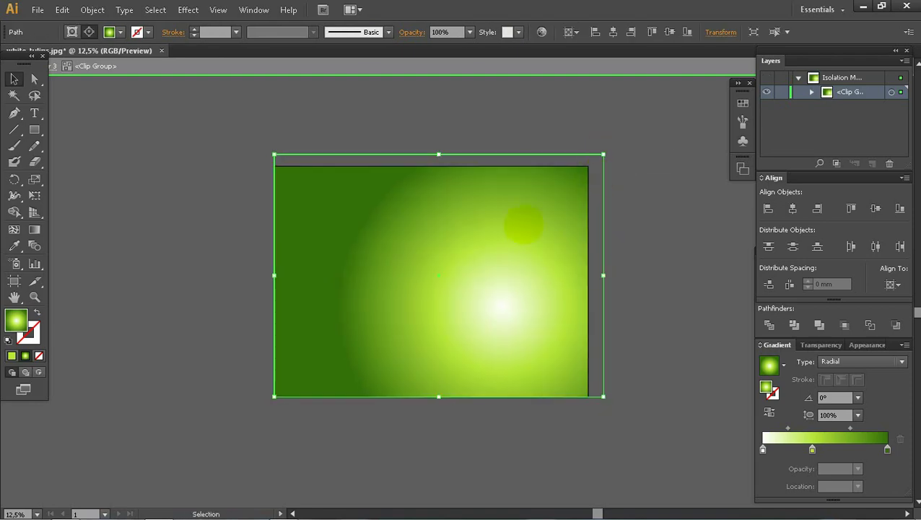
{"action": "right_click", "coordinate": [521, 229]}
{"action": "mouse_move", "coordinate": [563, 438]}
{"action": "left_click", "coordinate": [690, 482]}
{"action": "double_click", "coordinate": [640, 226]}
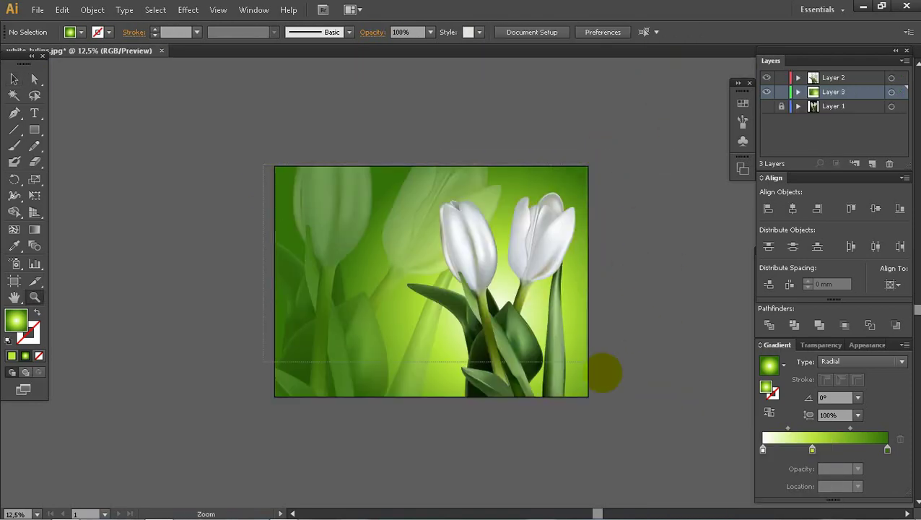
Save the document as an Adobe Illustrator file named white_tulips, in Illustrator CS6 version with PDF compatibility and compression.
{"action": "left_click_drag", "start_coordinate": [603, 372], "coordinate": [598, 403]}
{"action": "left_click_drag", "start_coordinate": [657, 381], "coordinate": [573, 372]}
{"action": "left_click", "coordinate": [14, 79]}
{"action": "left_click", "coordinate": [38, 11]}
{"action": "left_click", "coordinate": [65, 137]}
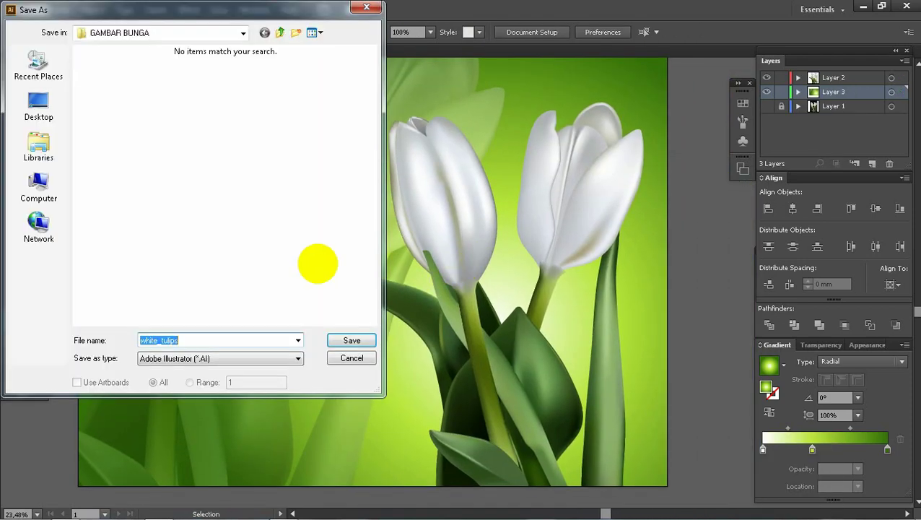
{"action": "left_click", "coordinate": [231, 36]}
{"action": "left_click", "coordinate": [217, 49]}
{"action": "left_click", "coordinate": [351, 339]}
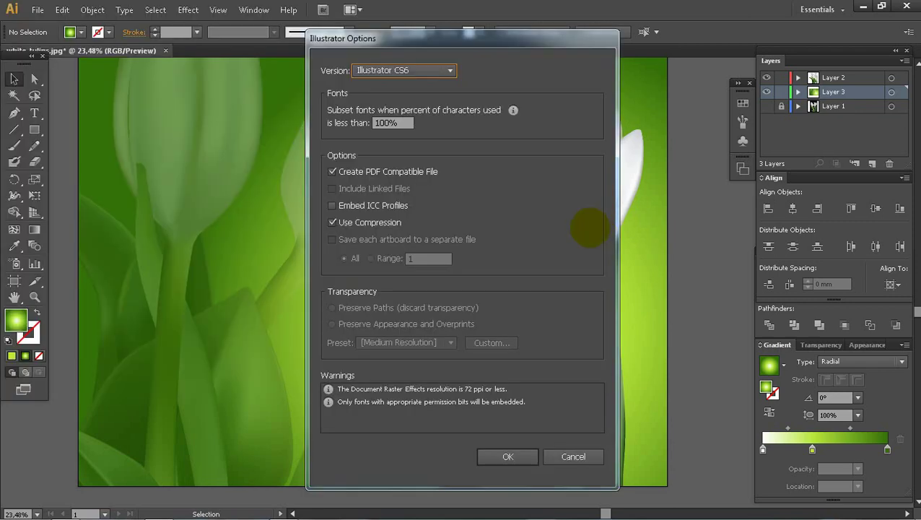
{"action": "key", "text": "Return"}
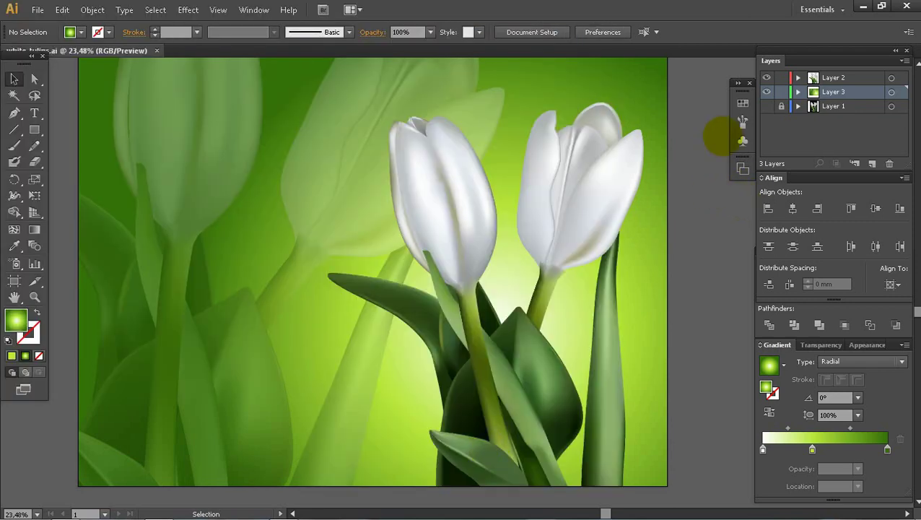
Add the title text "Bunga Tulip" on Layer 2 over the faded tulips, about 114 mm in font size.
{"action": "key", "text": "t"}
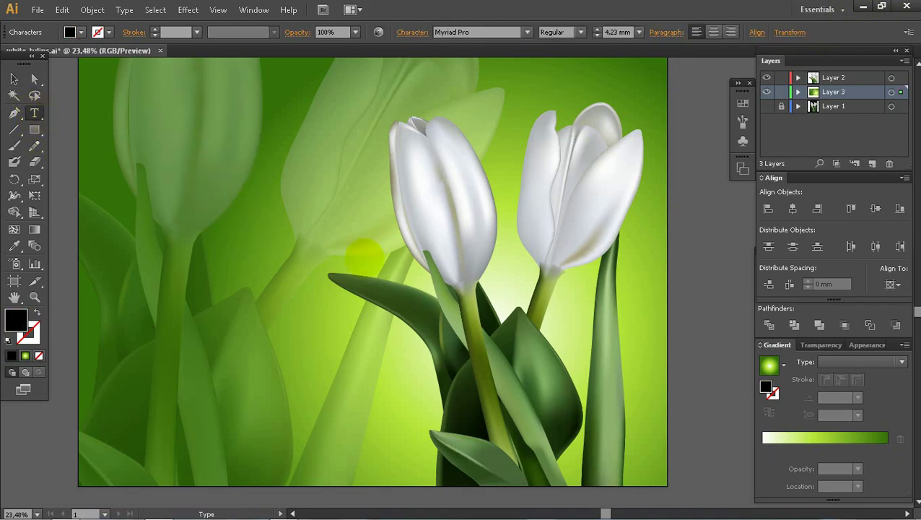
{"action": "left_click", "coordinate": [253, 228]}
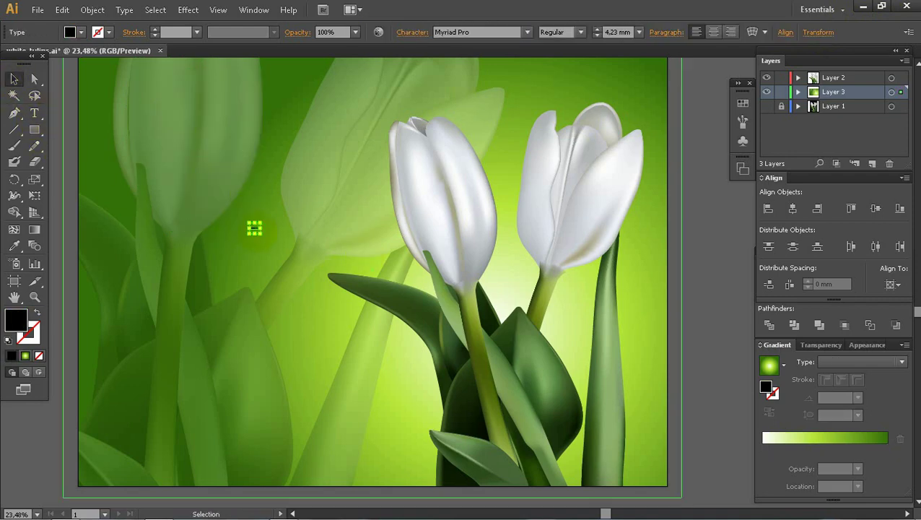
{"action": "type", "text": "Bunga Tulip"}
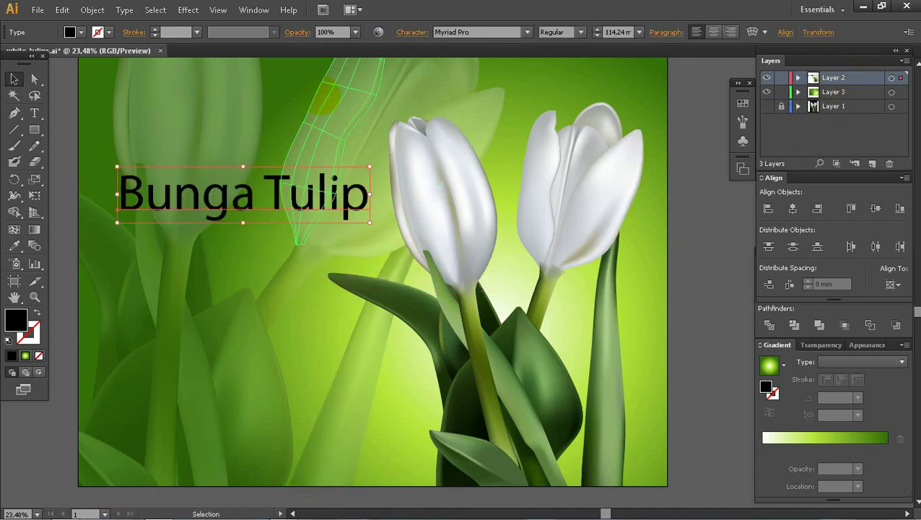
Set the title's font to ADL MounTiane, enlarge it to about 167 mm and place it low over the faded tulips.
{"action": "left_click", "coordinate": [412, 31]}
{"action": "left_click", "coordinate": [417, 55]}
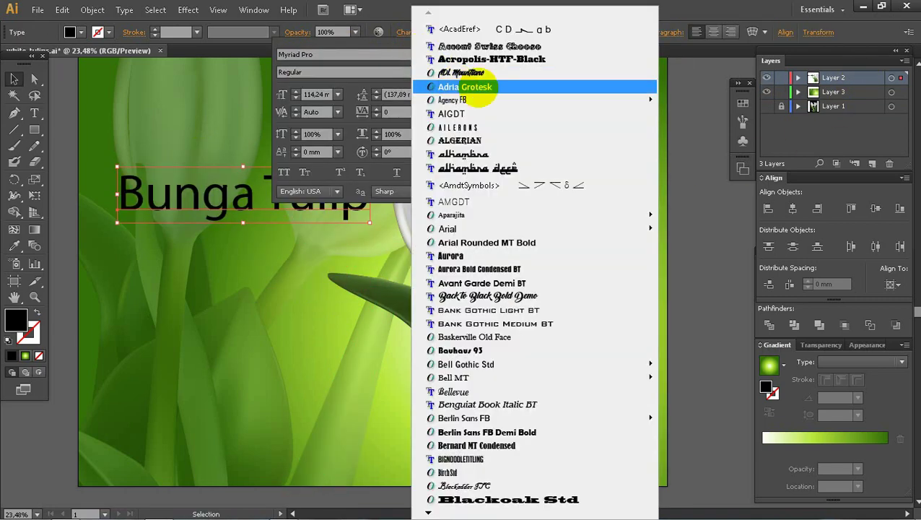
{"action": "left_click", "coordinate": [468, 73]}
{"action": "left_click", "coordinate": [330, 231]}
{"action": "left_click_drag", "start_coordinate": [325, 228], "coordinate": [422, 256]}
{"action": "left_click_drag", "start_coordinate": [398, 216], "coordinate": [391, 390]}
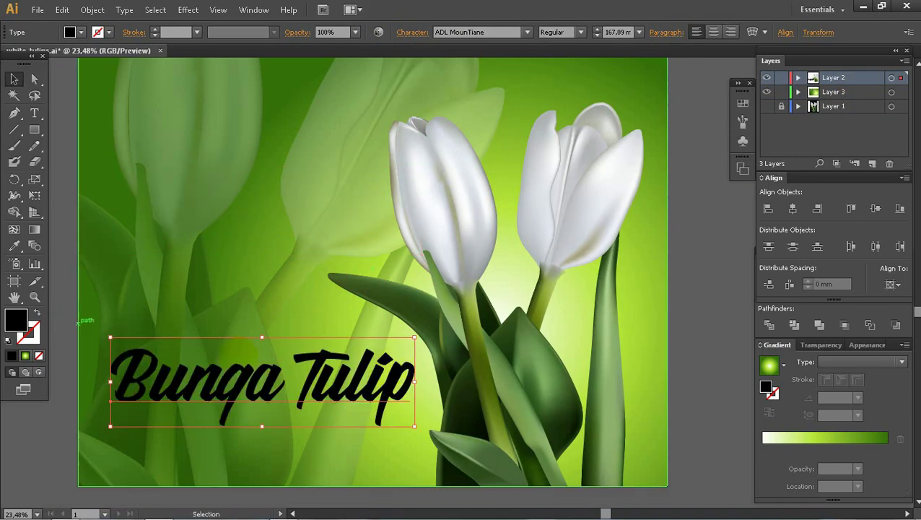
Fill the "Bunga Tulip" title with a pale light green.
{"action": "double_click", "coordinate": [16, 319]}
{"action": "left_click", "coordinate": [578, 162]}
{"action": "left_click", "coordinate": [801, 144]}
Apply a Drop Shadow effect to the "Bunga Tulip" title.
{"action": "left_click", "coordinate": [188, 9]}
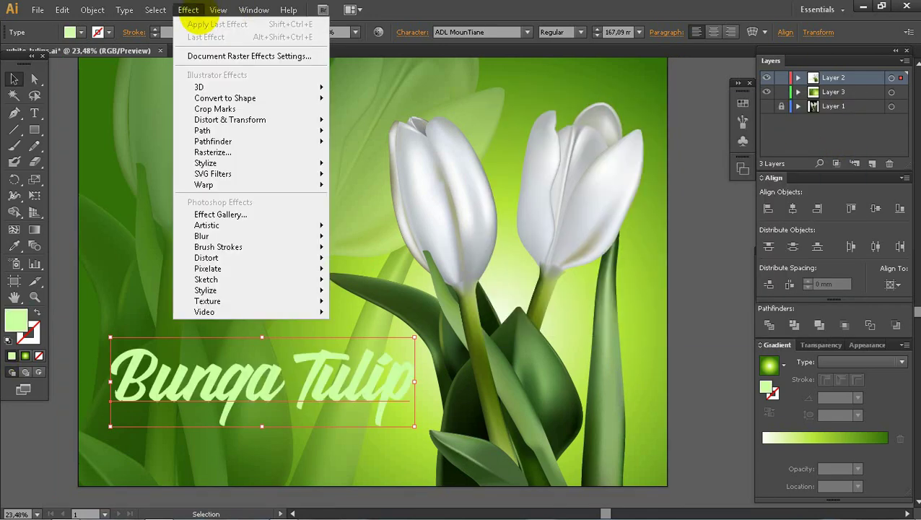
{"action": "mouse_move", "coordinate": [246, 165]}
{"action": "left_click", "coordinate": [401, 169]}
{"action": "left_click", "coordinate": [638, 241]}
{"action": "left_click", "coordinate": [717, 242]}
{"action": "left_click", "coordinate": [691, 263]}
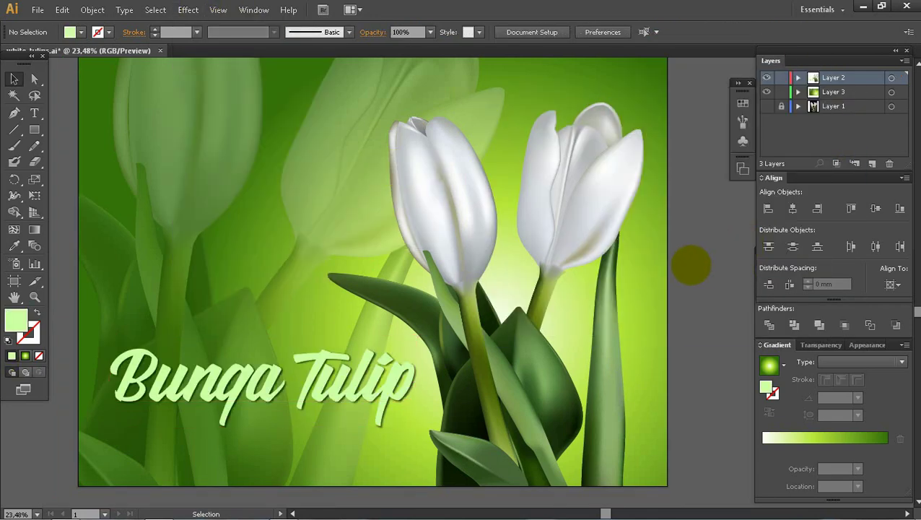
Duplicate the title just below itself and scale the copy down to a font size of about 100 mm.
{"action": "scroll", "coordinate": [373, 272], "scroll_direction": "down", "scroll_amount": 2}
{"action": "scroll", "coordinate": [372, 272], "scroll_direction": "up", "scroll_amount": 3}
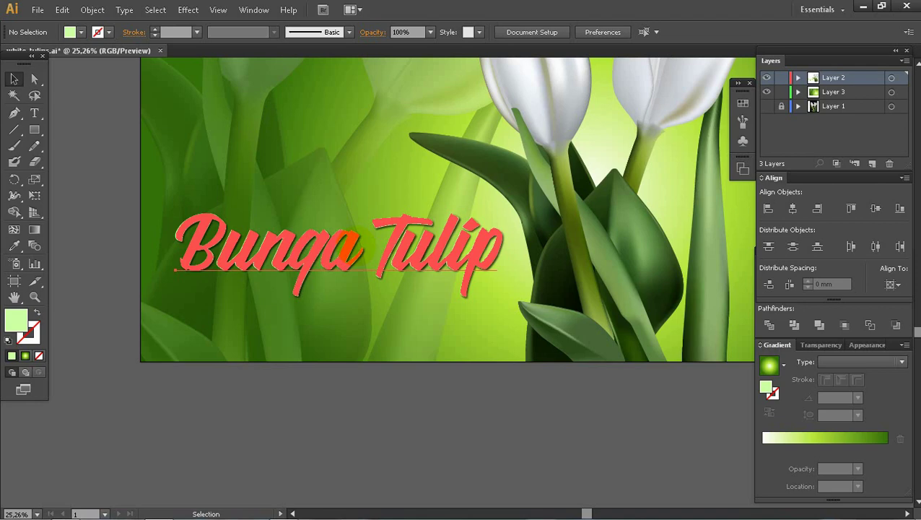
{"action": "left_click_drag", "start_coordinate": [355, 246], "coordinate": [355, 318]}
{"action": "left_click_drag", "start_coordinate": [506, 369], "coordinate": [398, 330]}
{"action": "left_click_drag", "start_coordinate": [313, 287], "coordinate": [304, 312]}
Change the smaller copy's text to "Flower Is Beautiful" and move it slightly up toward the title.
{"action": "left_click", "coordinate": [34, 113]}
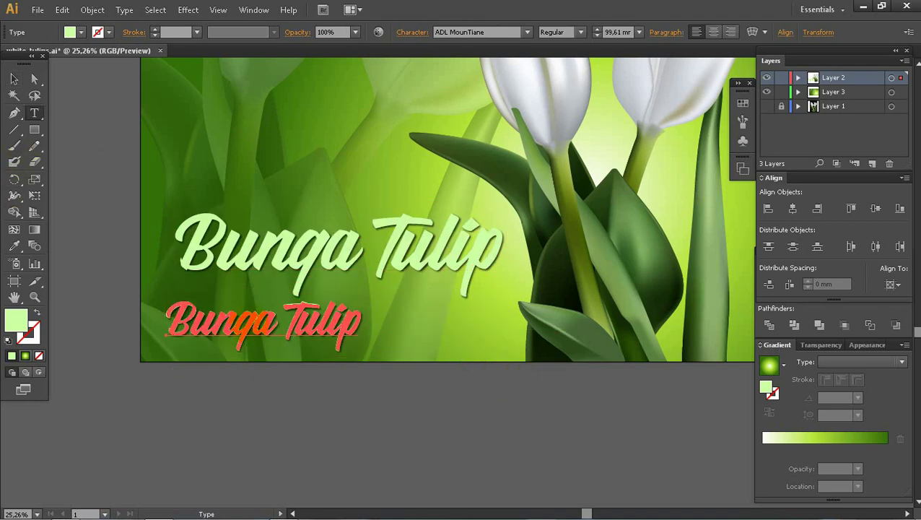
{"action": "left_click", "coordinate": [291, 332]}
{"action": "key", "text": "ctrl+a"}
{"action": "type", "text": "F"}
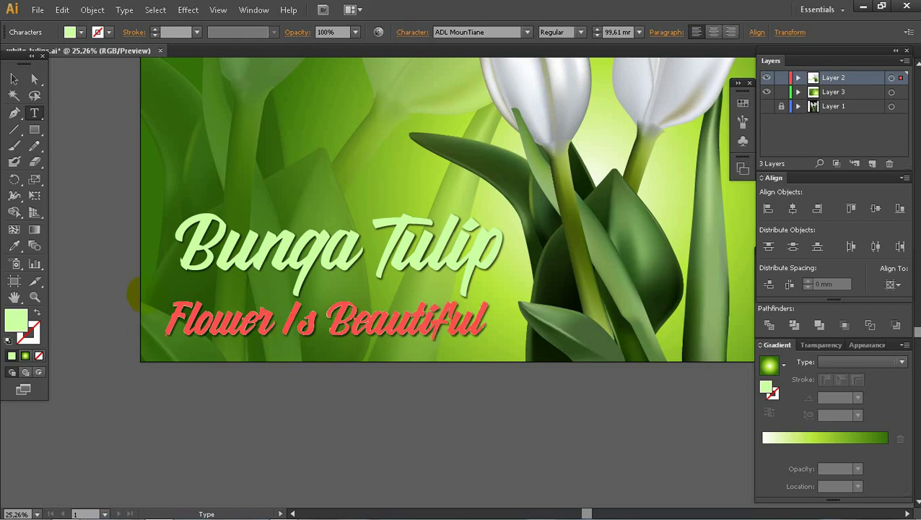
{"action": "left_click", "coordinate": [14, 78]}
{"action": "left_click_drag", "start_coordinate": [372, 320], "coordinate": [366, 314]}
{"action": "left_click", "coordinate": [360, 392]}
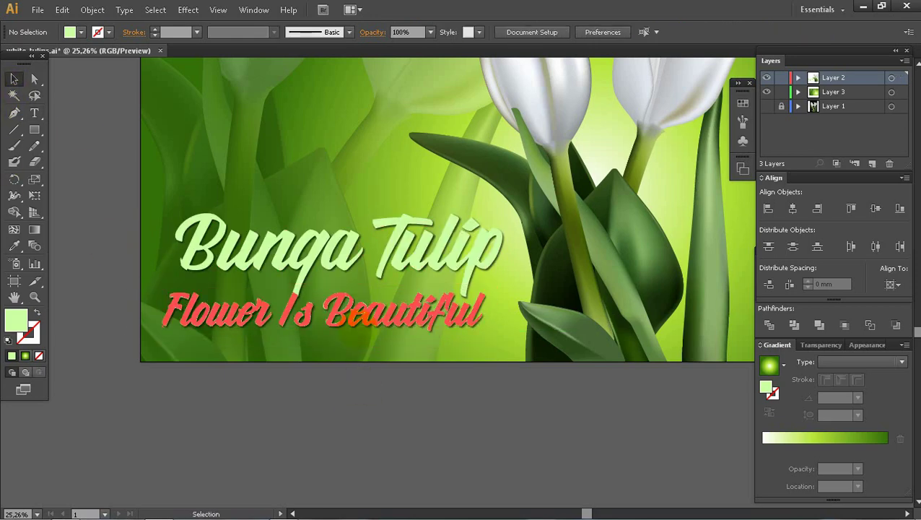
Fill the "Flower Is Beautiful" subtitle with golden yellow.
{"action": "left_click", "coordinate": [363, 315]}
{"action": "double_click", "coordinate": [15, 319]}
{"action": "left_click", "coordinate": [689, 285]}
{"action": "left_click", "coordinate": [647, 145]}
{"action": "left_click", "coordinate": [814, 140]}
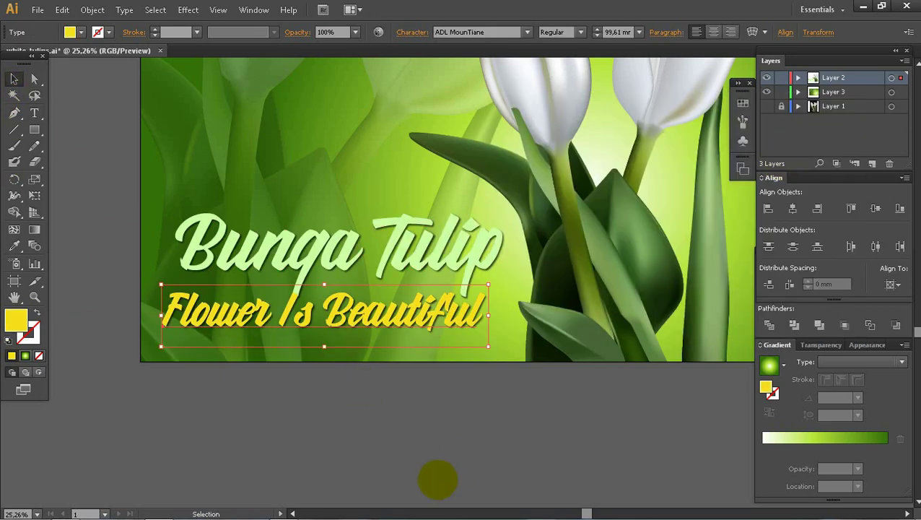
{"action": "left_click", "coordinate": [439, 481]}
{"action": "key", "text": "ctrl+0"}
{"action": "left_click_drag", "start_coordinate": [736, 299], "coordinate": [682, 294]}
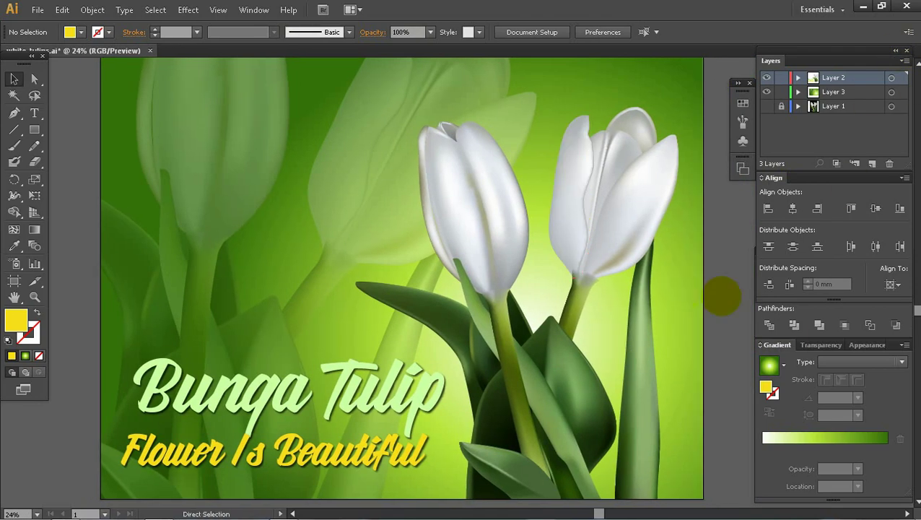